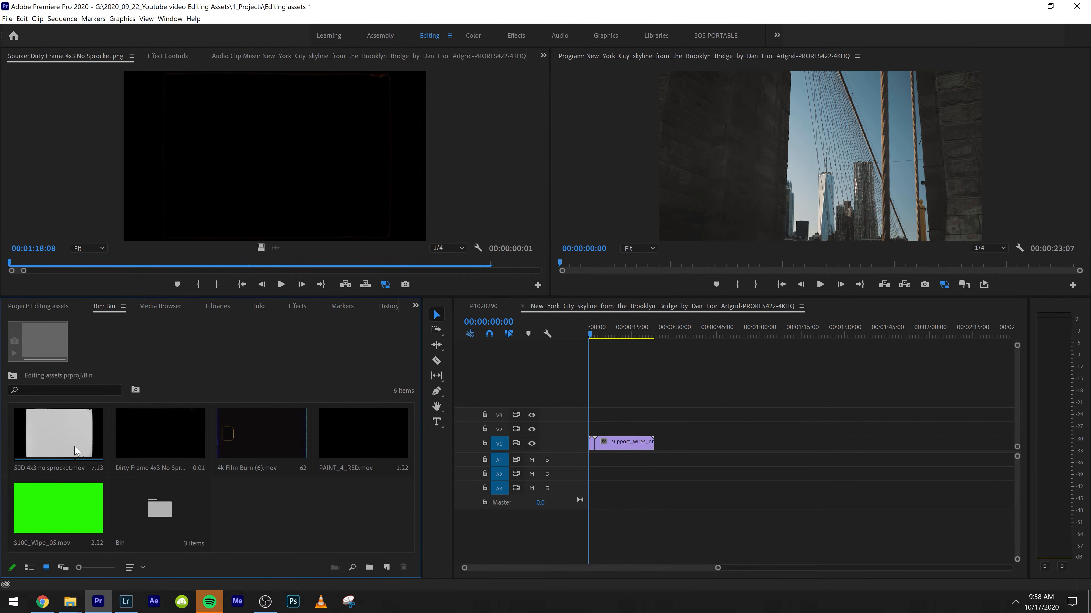
Step: Open 4k Film Burn (6).mov in the Source monitor and play it from its start
{"action": "left_click", "coordinate": [50, 457]}
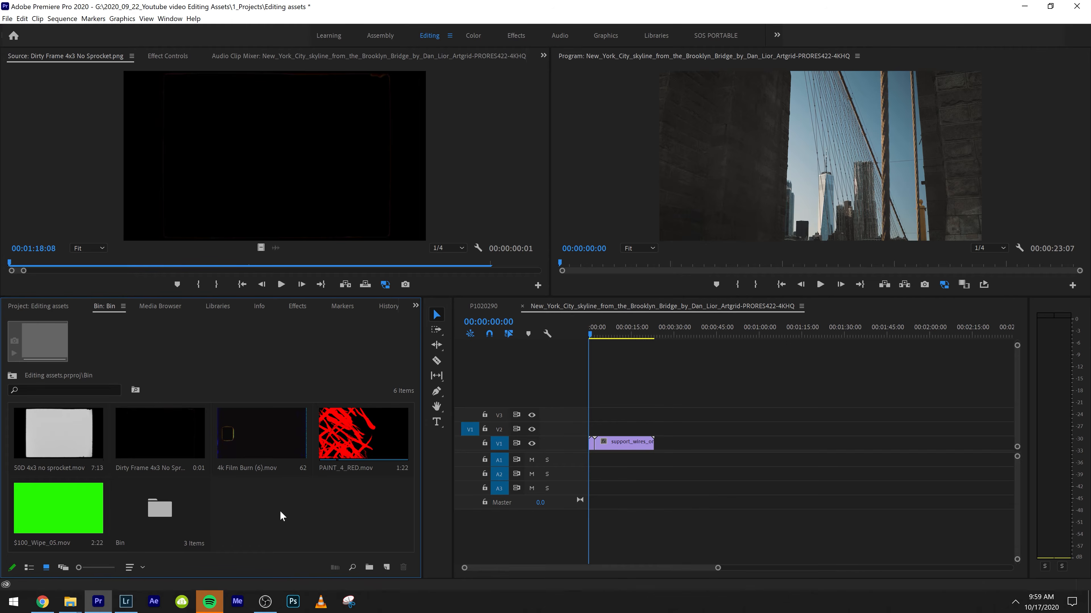
{"action": "double_click", "coordinate": [258, 433]}
{"action": "left_click_drag", "start_coordinate": [131, 263], "coordinate": [1, 290]}
{"action": "key", "text": "space"}
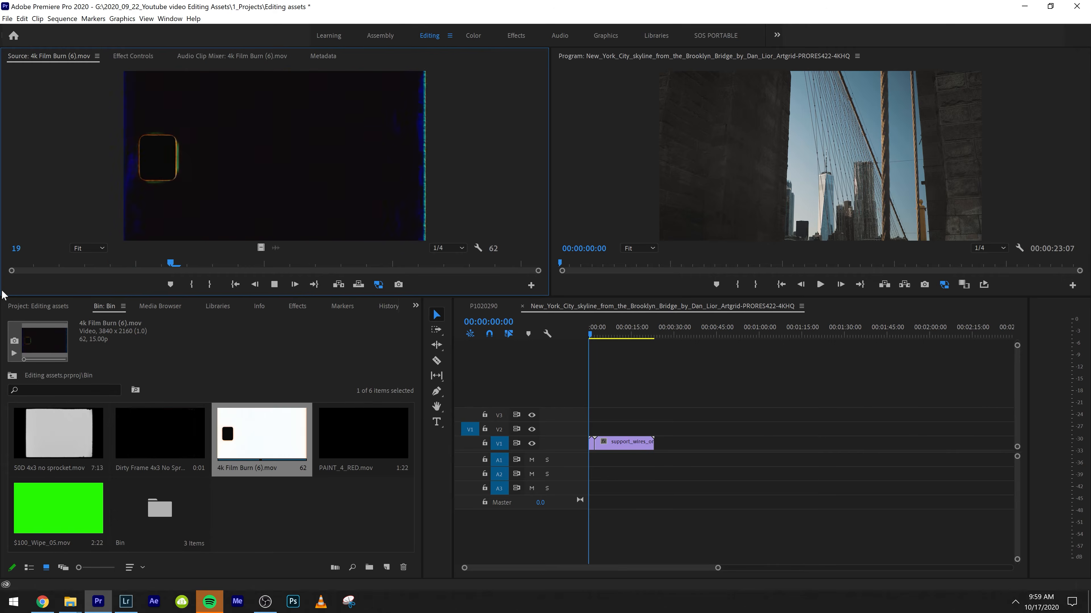
{"action": "key", "text": "space"}
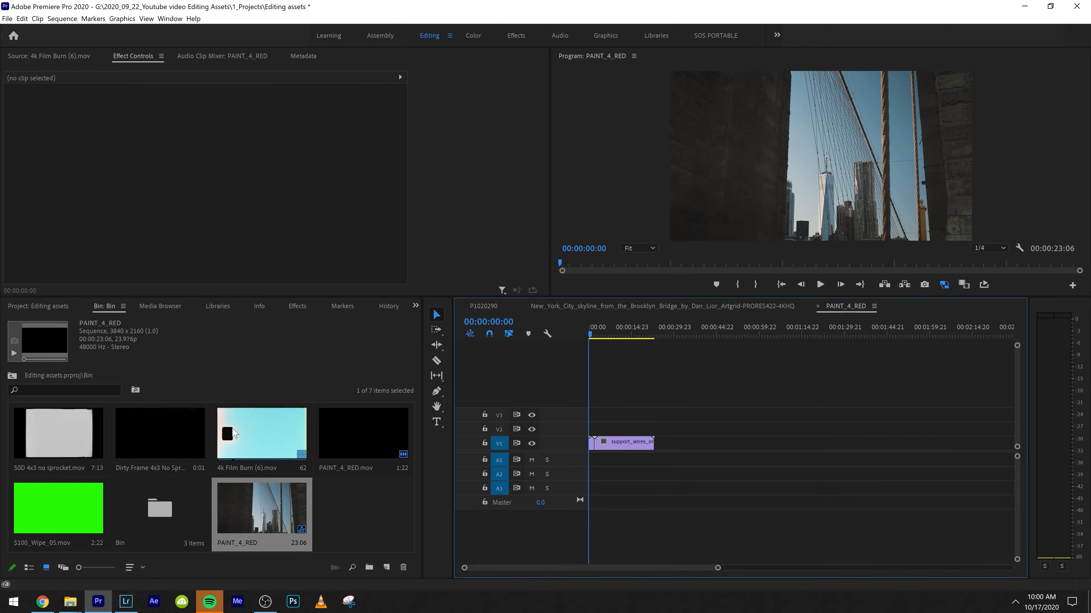
Step: Place 4k Film Burn (6).mov on track V2 at the start of the sequence and play it over the footage
{"action": "mouse_move", "coordinate": [232, 431]}
{"action": "left_mouse_down"}
{"action": "mouse_move", "coordinate": [675, 415]}
{"action": "mouse_move", "coordinate": [594, 428]}
{"action": "left_mouse_up"}
{"action": "key", "text": "="}
{"action": "key", "text": "space"}
{"action": "key", "text": "="}
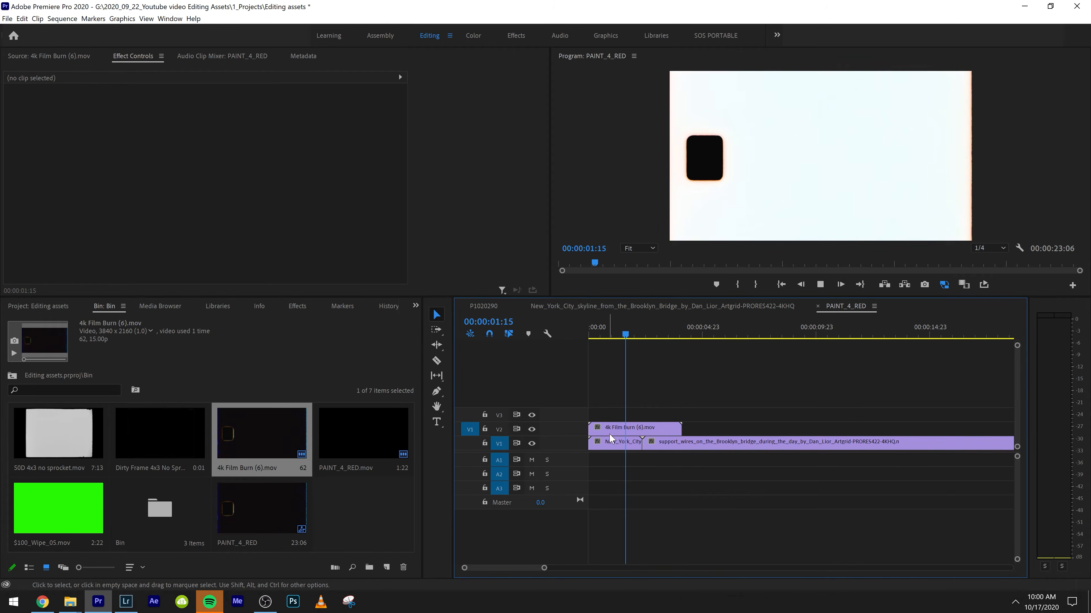
Step: Place PAINT_4_RED.mov on V2 above the support wires clip, a short gap after the film burn, and play it
{"action": "mouse_move", "coordinate": [366, 445]}
{"action": "left_mouse_down"}
{"action": "mouse_move", "coordinate": [807, 406]}
{"action": "mouse_move", "coordinate": [691, 410]}
{"action": "mouse_move", "coordinate": [705, 412]}
{"action": "mouse_move", "coordinate": [712, 432]}
{"action": "left_mouse_up"}
{"action": "left_click", "coordinate": [708, 334]}
{"action": "key", "text": "space"}
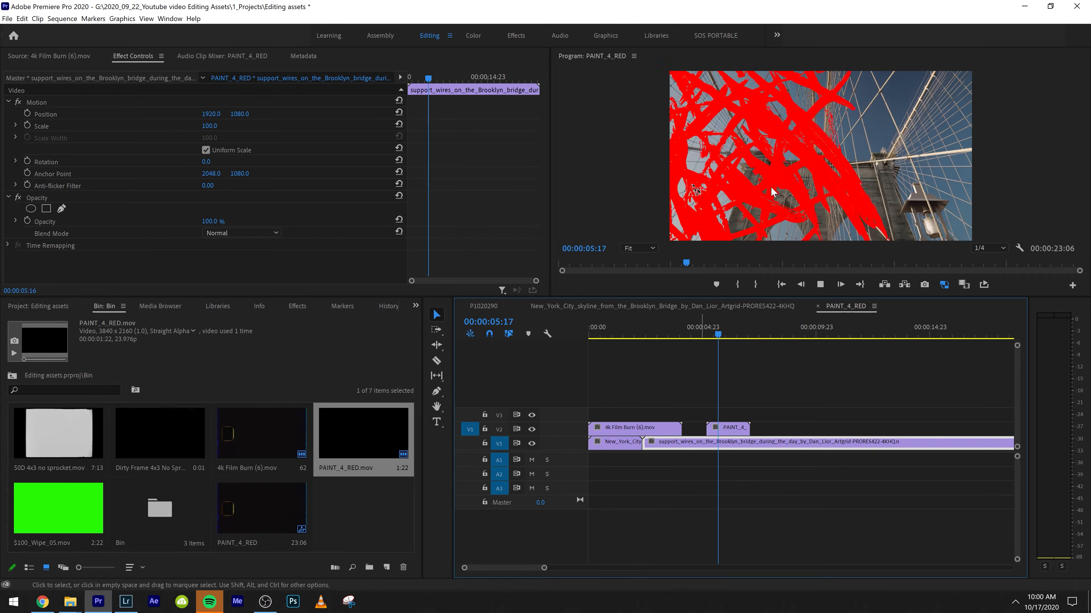
{"action": "key", "text": "space"}
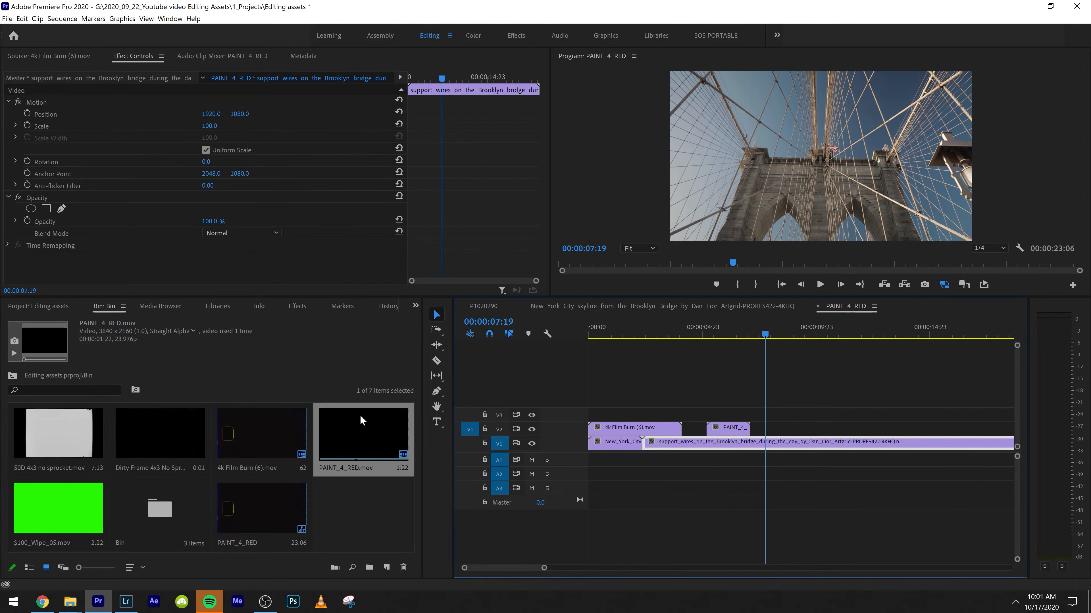
Step: Preview 4k Film Burn (6).mov in the Source monitor, and load PAINT_4_RED.mov there for comparison
{"action": "double_click", "coordinate": [251, 442]}
{"action": "key", "text": "space"}
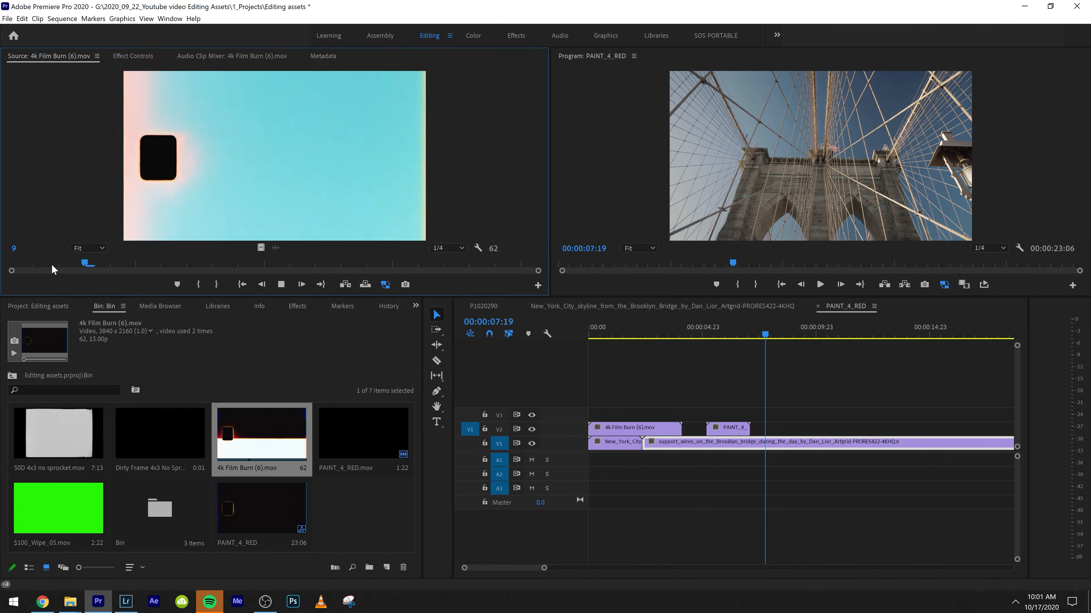
{"action": "left_click", "coordinate": [365, 445]}
{"action": "double_click", "coordinate": [365, 444]}
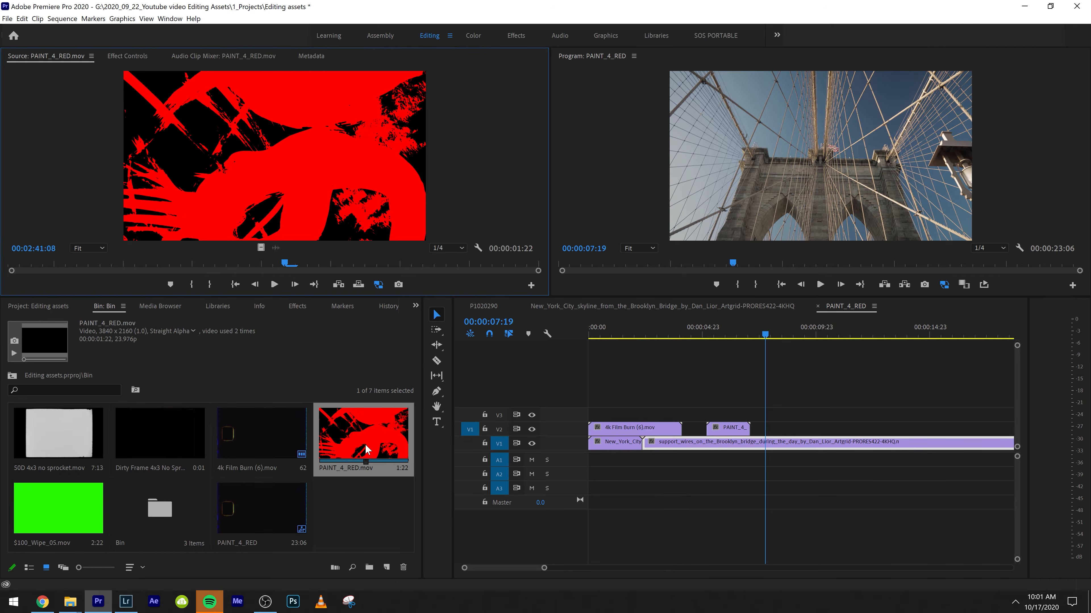
Step: Turn on the Transparency Grid in the Source monitor and scrub through PAINT_4_RED.mov to inspect its alpha
{"action": "left_click", "coordinate": [477, 248]}
{"action": "left_click", "coordinate": [465, 214]}
{"action": "left_click", "coordinate": [476, 248]}
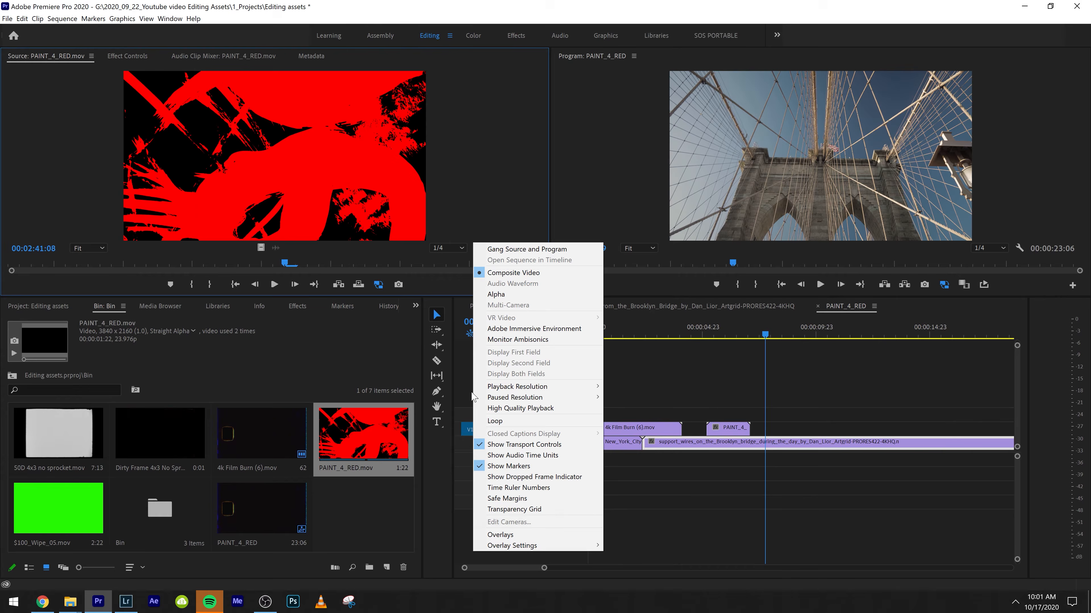
{"action": "left_click", "coordinate": [514, 509]}
{"action": "mouse_move", "coordinate": [234, 262]}
{"action": "left_mouse_down"}
{"action": "mouse_move", "coordinate": [77, 268]}
{"action": "mouse_move", "coordinate": [364, 284]}
{"action": "left_mouse_up"}
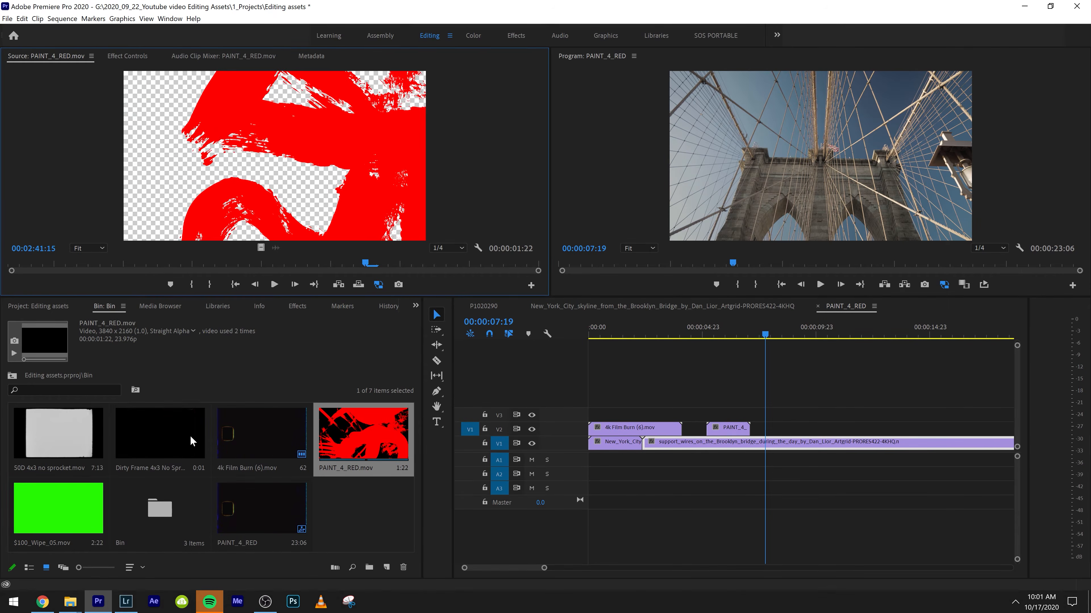
Step: Check Dirty Frame 4x3 No Sprocket.png, the film burn and the green wipe clip against the transparency grid
{"action": "double_click", "coordinate": [158, 419]}
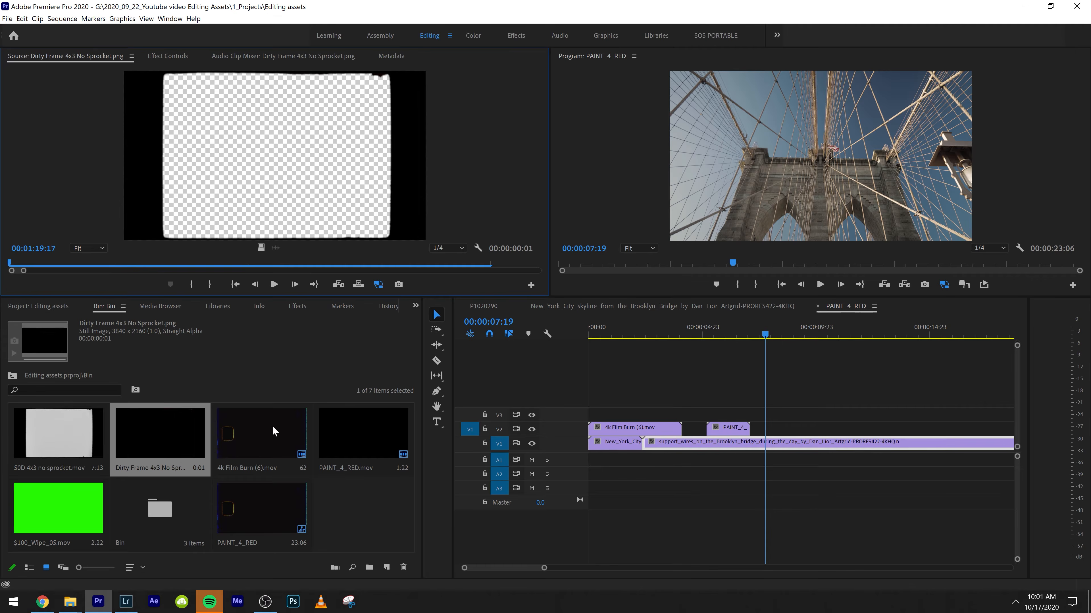
{"action": "double_click", "coordinate": [243, 440]}
{"action": "key", "text": "space"}
{"action": "double_click", "coordinate": [41, 503]}
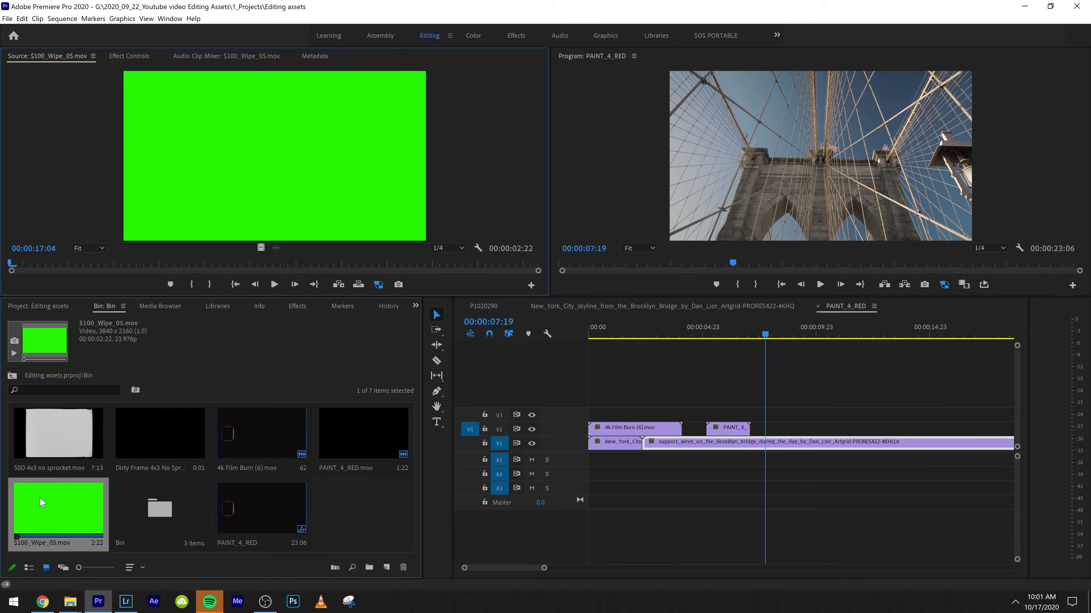
{"action": "left_click_drag", "start_coordinate": [197, 263], "coordinate": [321, 263]}
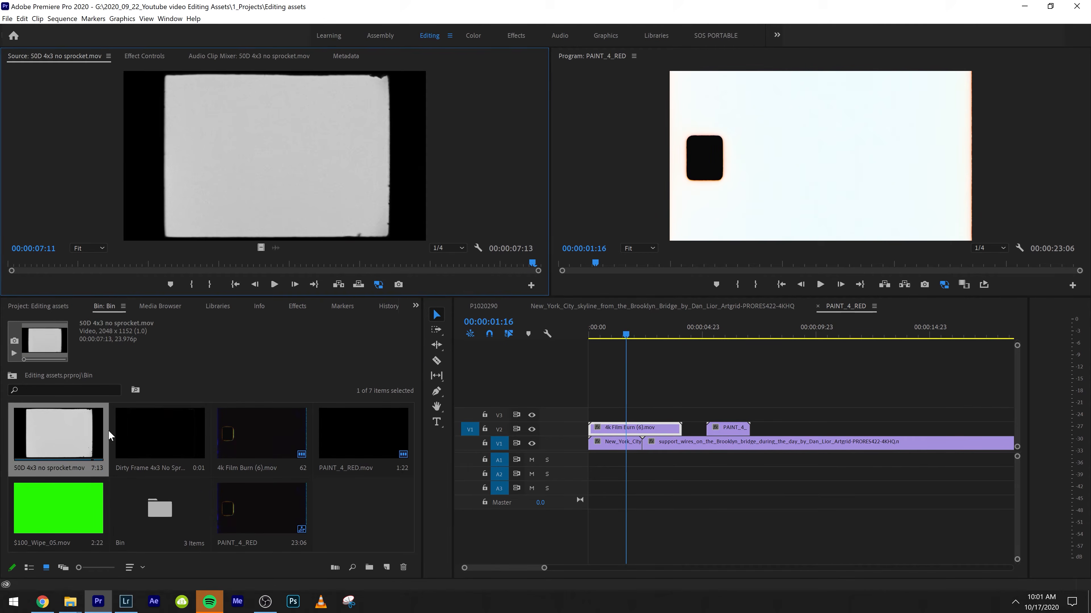
Step: Play 50D 4x3 no sprocket.mov in the Source monitor to examine its white film area and black borders
{"action": "left_click", "coordinate": [166, 440]}
{"action": "left_click", "coordinate": [68, 440]}
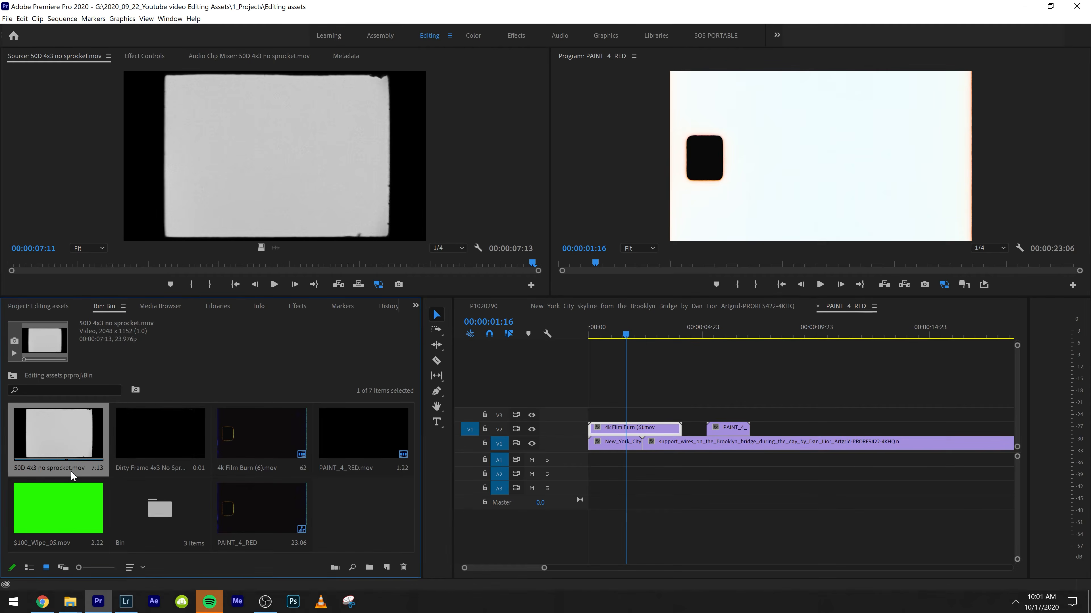
{"action": "left_click", "coordinate": [156, 252]}
{"action": "key", "text": "space"}
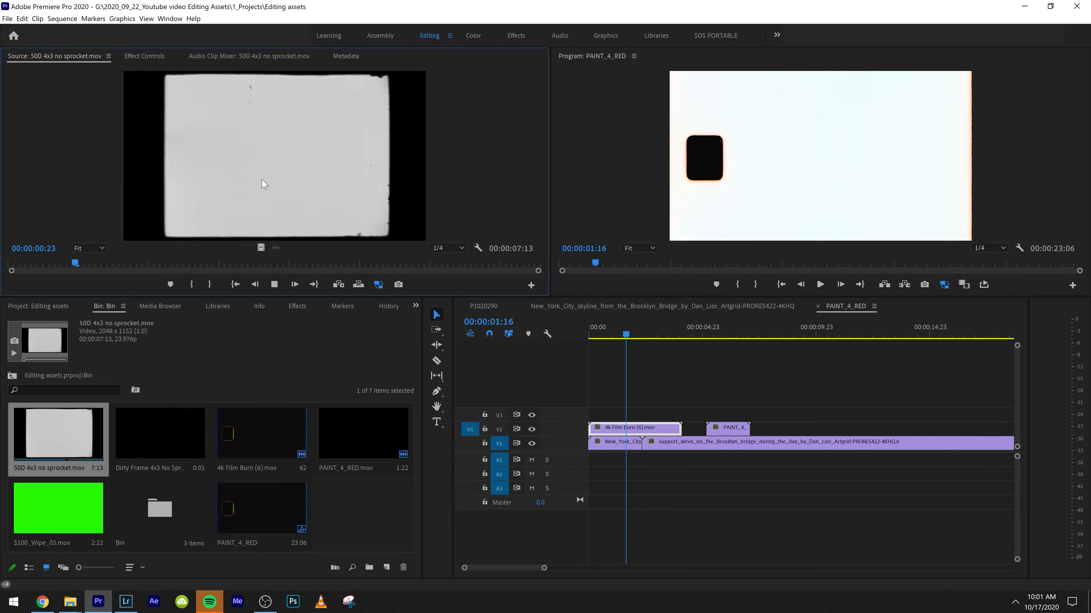
{"action": "key", "text": "space"}
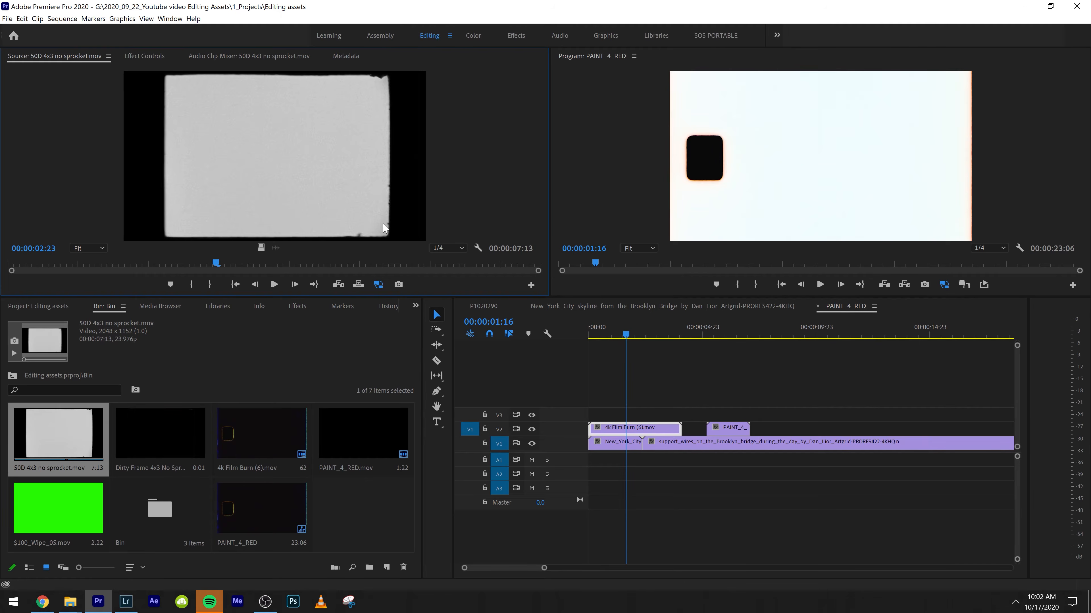
Step: Set the blend mode of the film burn clip on V2 to Screen and play the sequence from its beginning
{"action": "left_click", "coordinate": [632, 378]}
{"action": "left_click", "coordinate": [652, 429]}
{"action": "left_click", "coordinate": [629, 316]}
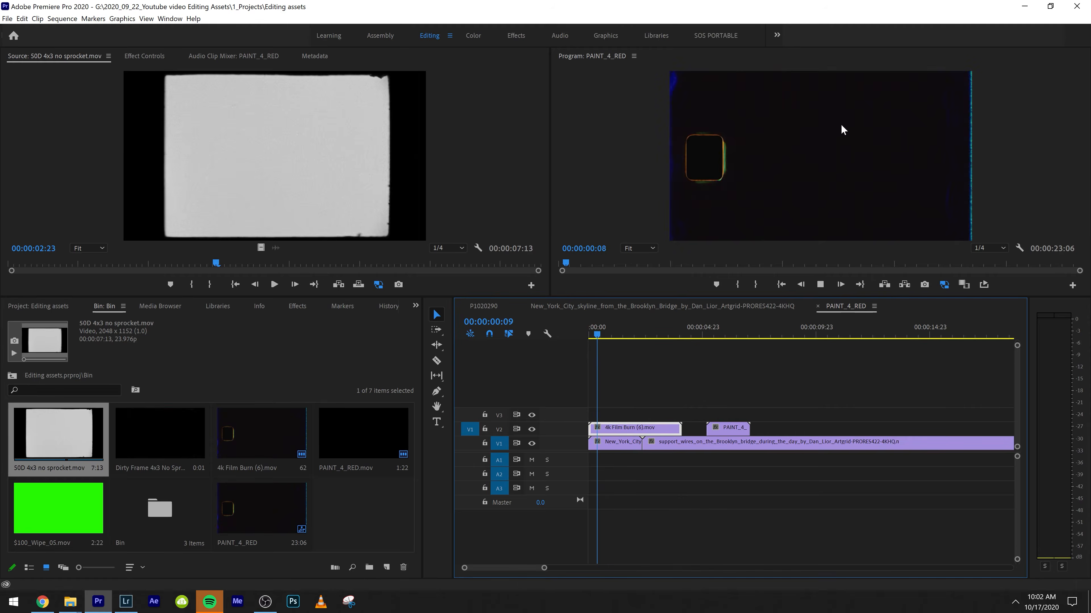
{"action": "key", "text": "space"}
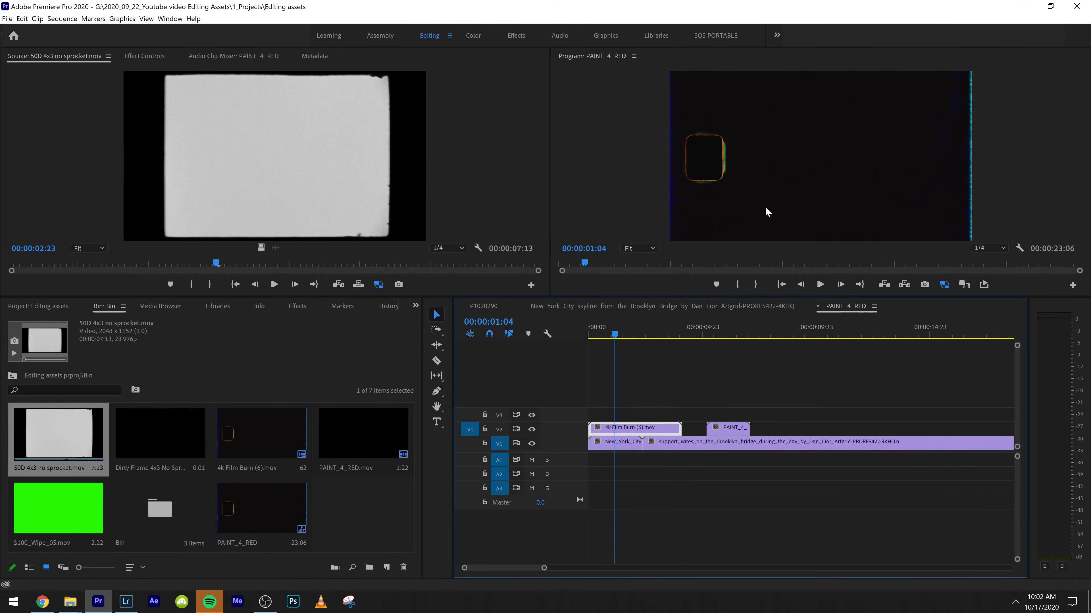
{"action": "left_click", "coordinate": [129, 58]}
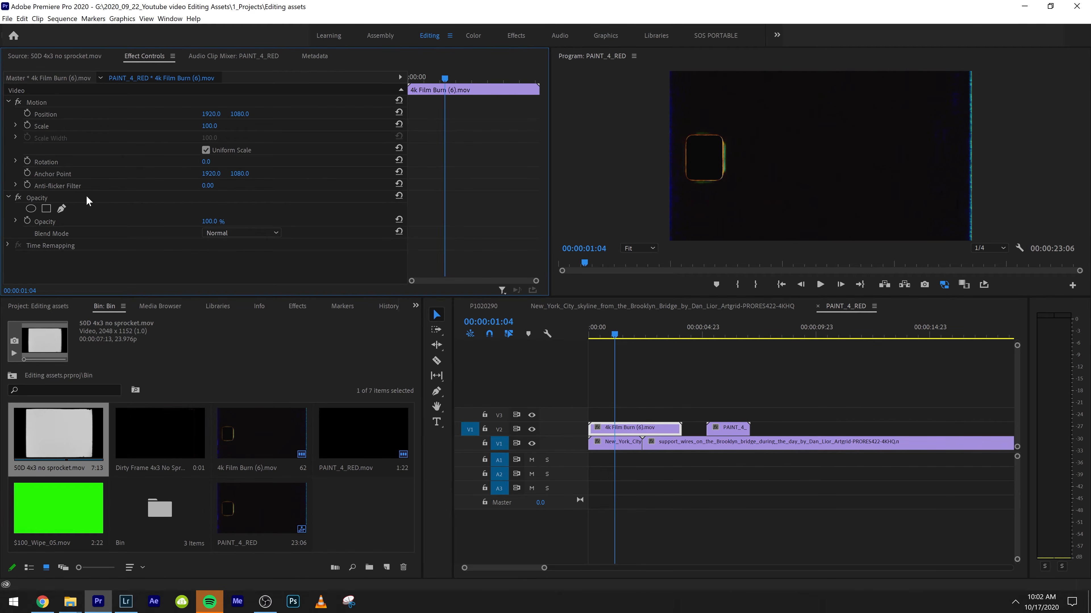
{"action": "left_click", "coordinate": [248, 234]}
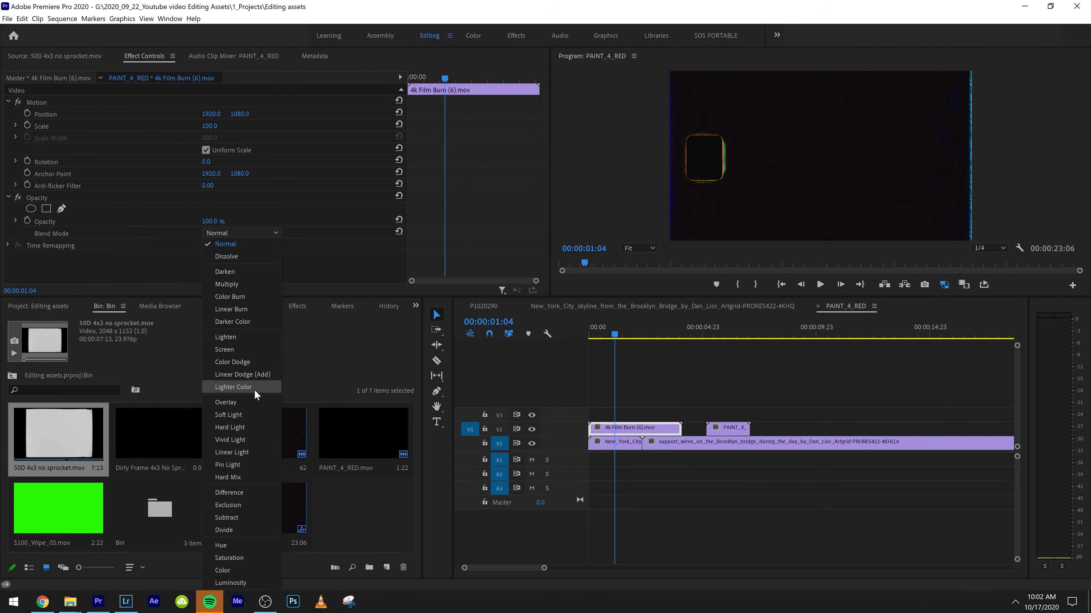
{"action": "left_click", "coordinate": [259, 351]}
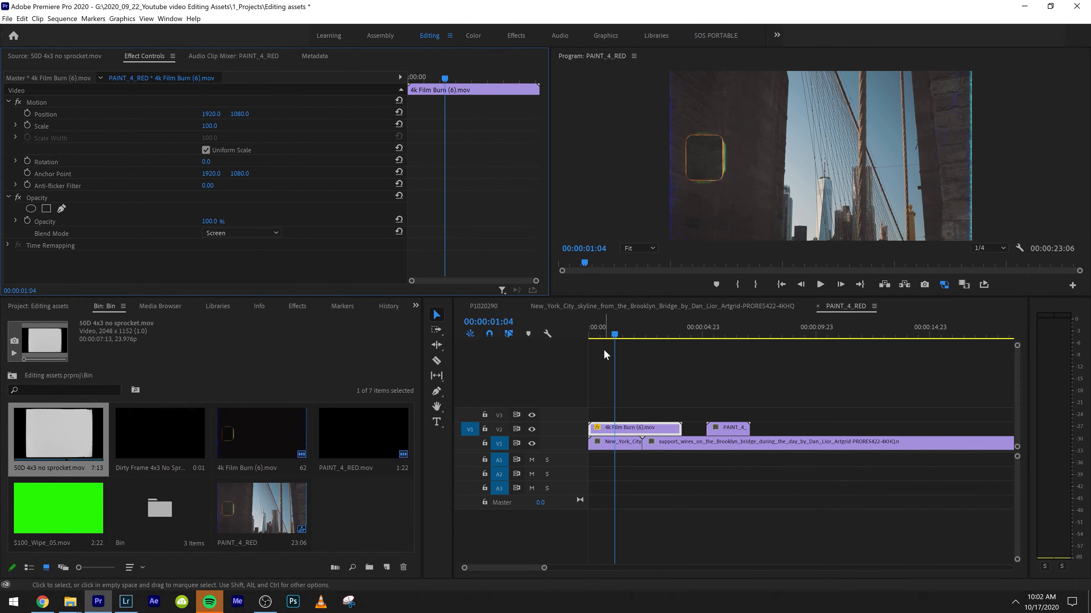
{"action": "left_click", "coordinate": [526, 347]}
{"action": "key", "text": "Home"}
{"action": "key", "text": "space"}
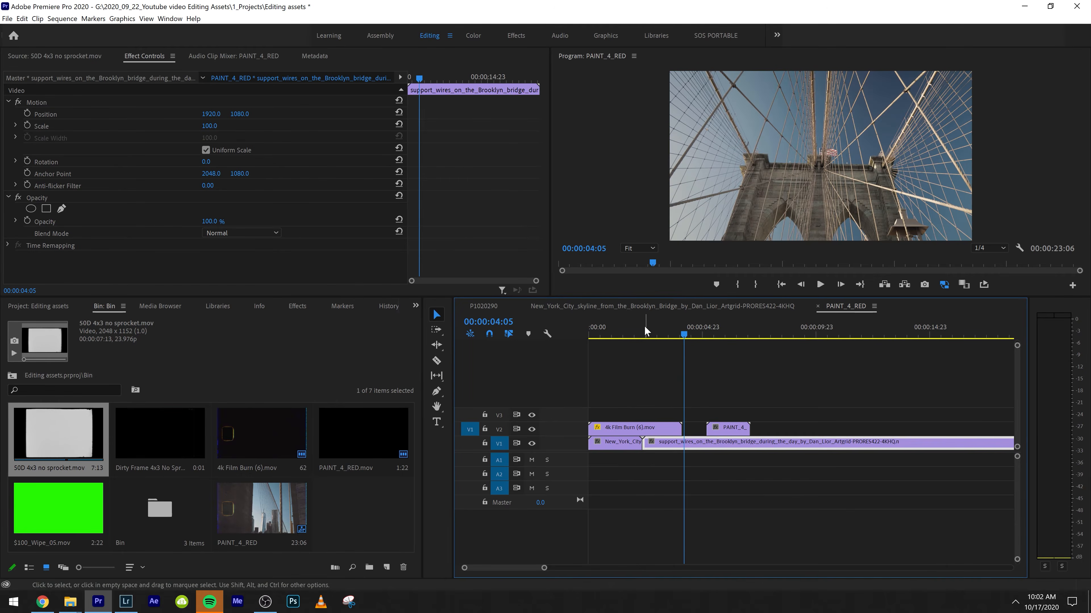
Step: Try the Linear Dodge (Add) and Lighten blend modes on the film burn clip, and set it back to Screen
{"action": "left_click", "coordinate": [629, 327]}
{"action": "left_click", "coordinate": [258, 233]}
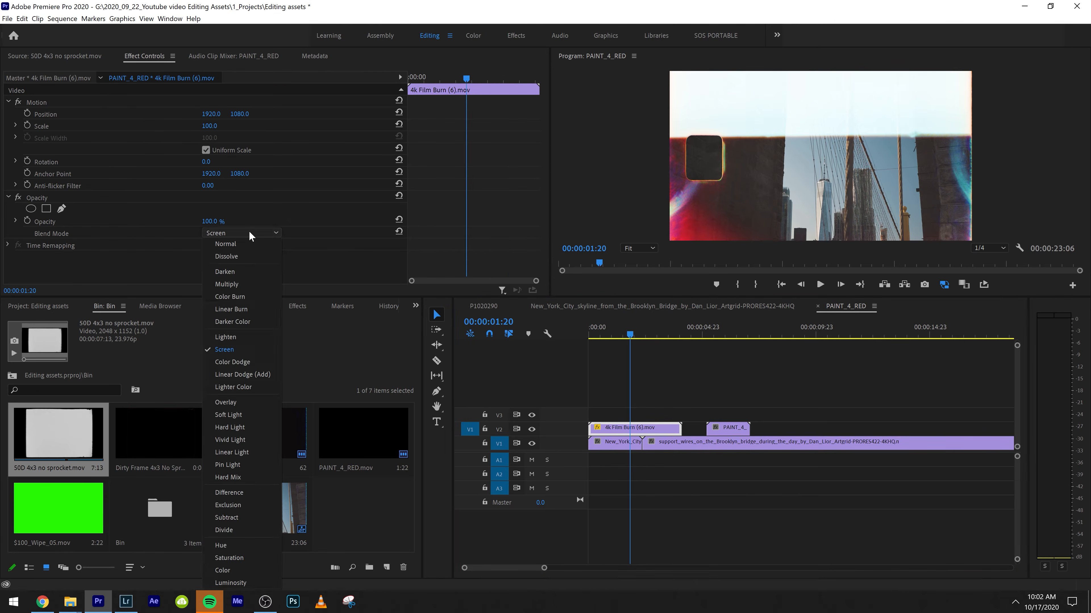
{"action": "left_click", "coordinate": [270, 377]}
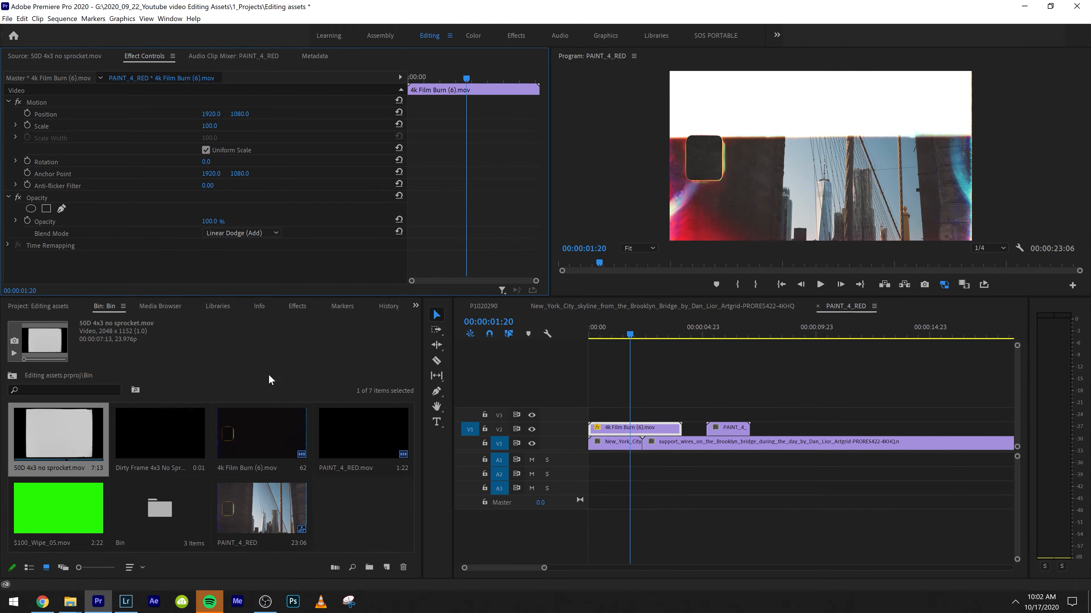
{"action": "left_click", "coordinate": [257, 233]}
{"action": "left_click", "coordinate": [243, 337]}
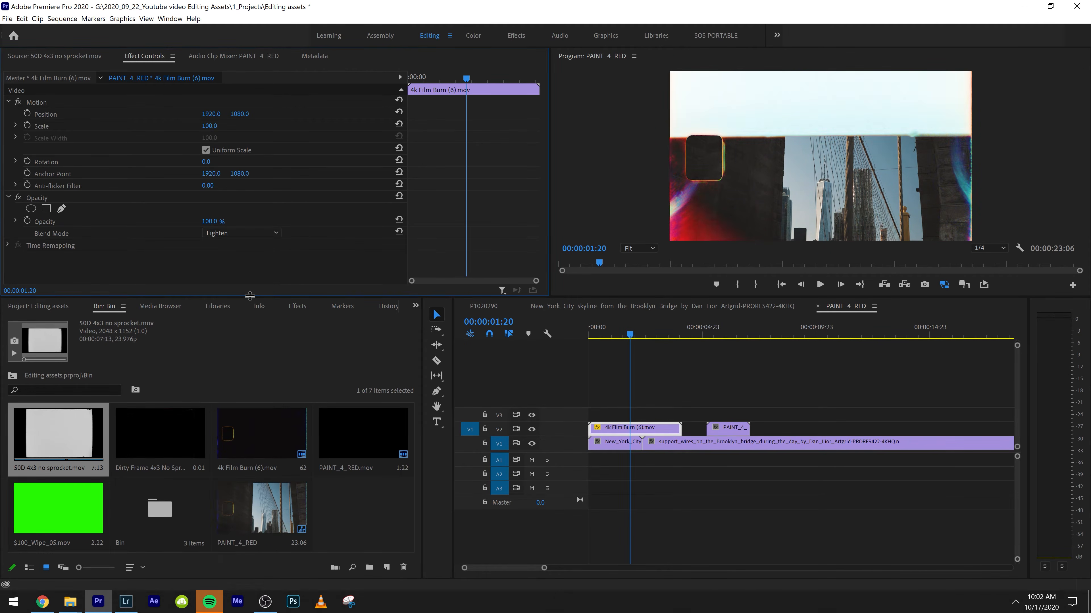
{"action": "left_click", "coordinate": [247, 235]}
{"action": "left_click", "coordinate": [238, 349]}
Step: Try Color Dodge on the film burn clip and switch its blend mode to Linear Dodge (Add)
{"action": "left_click", "coordinate": [243, 233]}
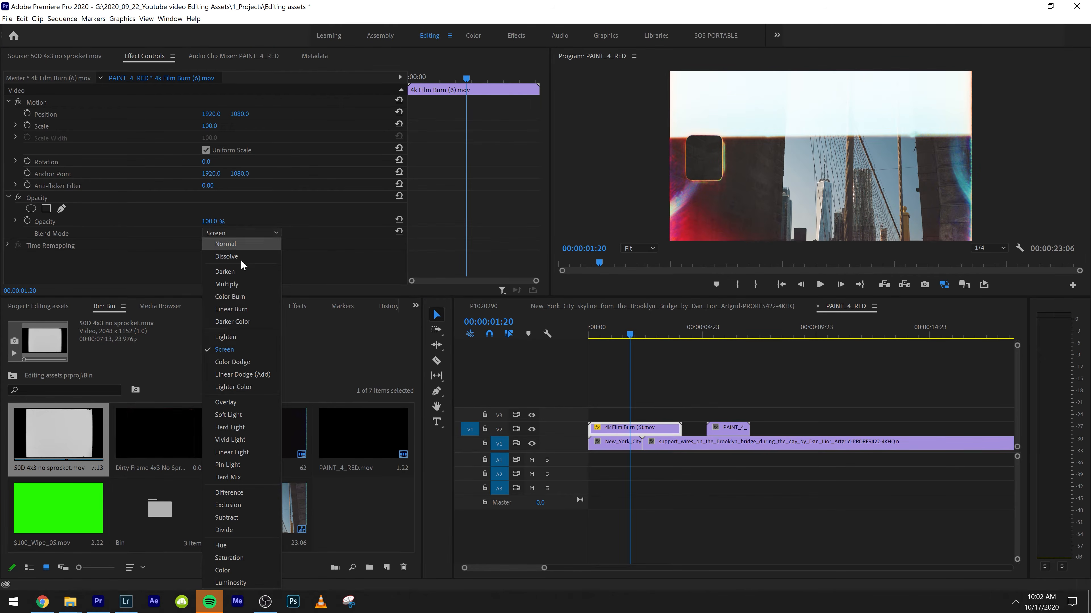
{"action": "left_click", "coordinate": [238, 361]}
{"action": "left_click", "coordinate": [230, 235]}
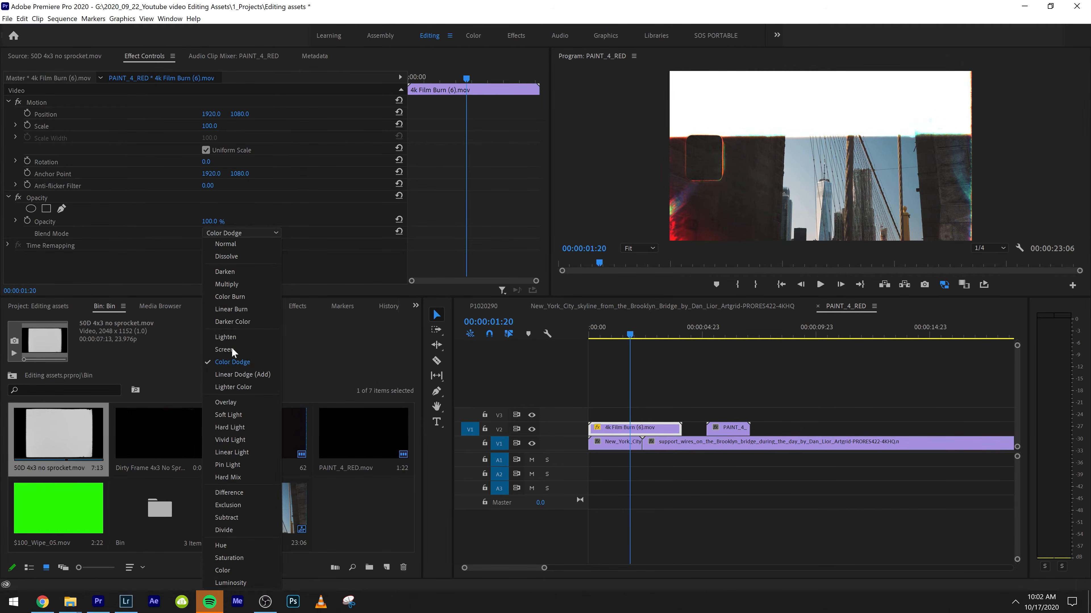
{"action": "left_click", "coordinate": [240, 374]}
{"action": "left_click", "coordinate": [247, 233]}
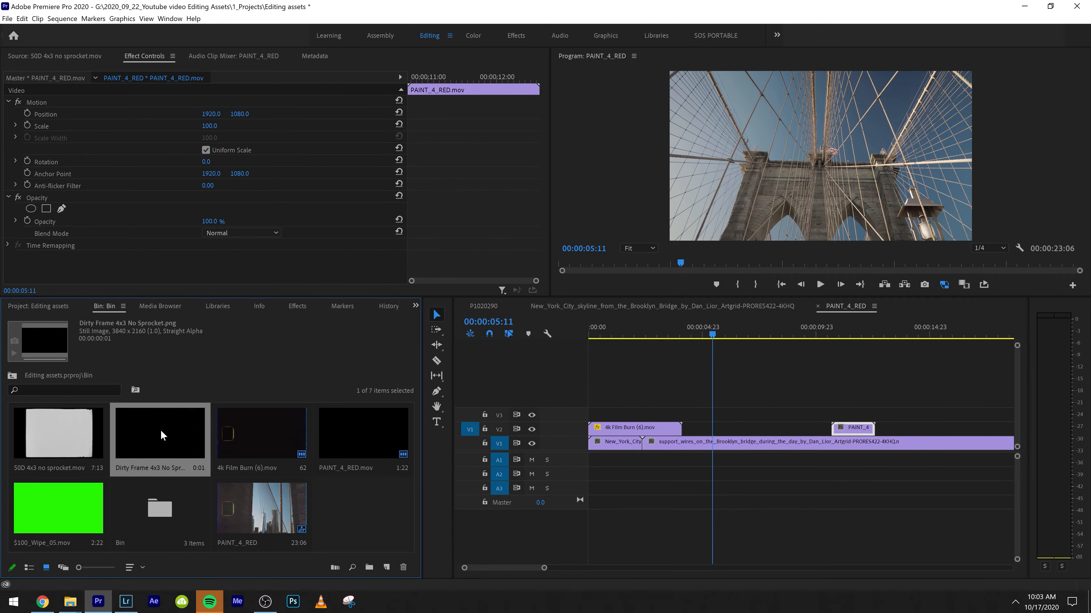
Step: Place Dirty Frame 4x3 No Sprocket.png on V3 starting at the end of the film burn clip and play it over the footage
{"action": "mouse_move", "coordinate": [162, 436]}
{"action": "left_mouse_down"}
{"action": "mouse_move", "coordinate": [644, 387]}
{"action": "mouse_move", "coordinate": [696, 419]}
{"action": "mouse_move", "coordinate": [726, 421]}
{"action": "left_mouse_up"}
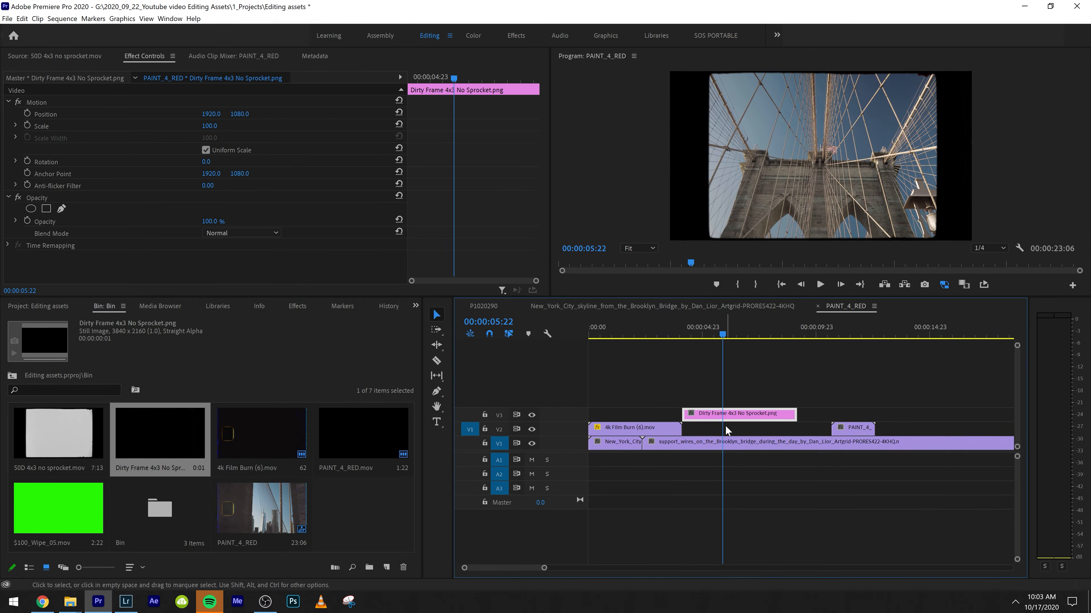
{"action": "key", "text": "space"}
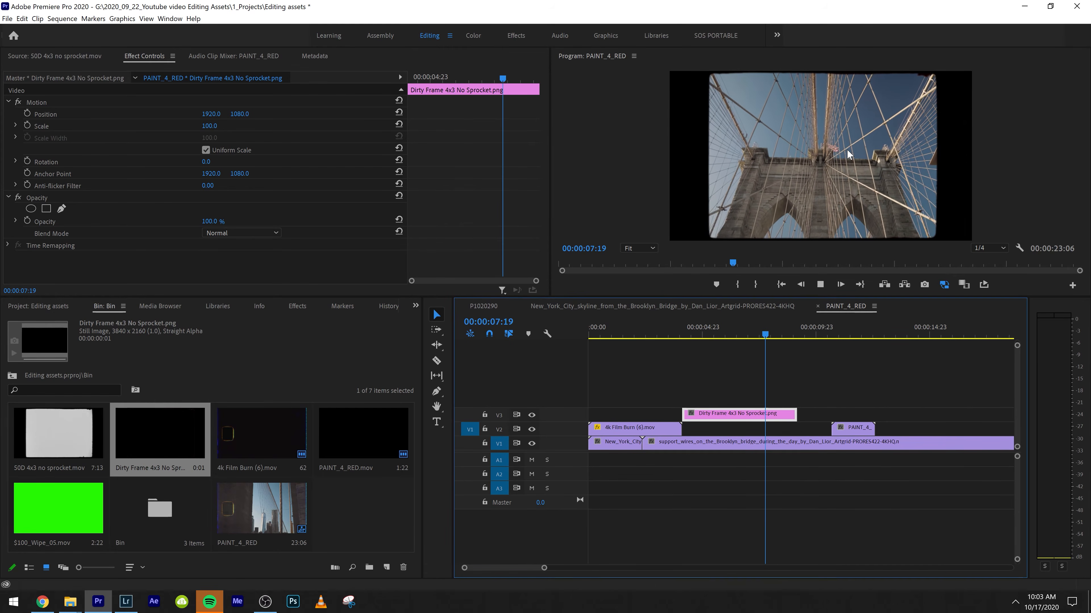
{"action": "key", "text": "space"}
Step: Place 50D 4x3 no sprocket.mov on V3 starting where the film burn clip ends, and try scaling it to frame size
{"action": "left_click_drag", "start_coordinate": [53, 436], "coordinate": [690, 416]}
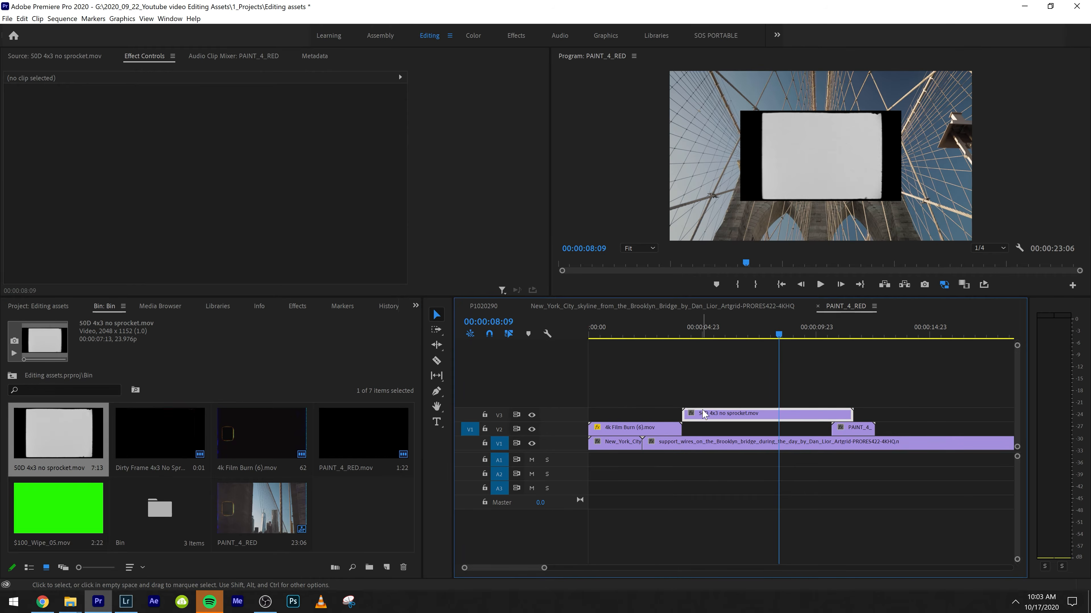
{"action": "right_click", "coordinate": [714, 419]}
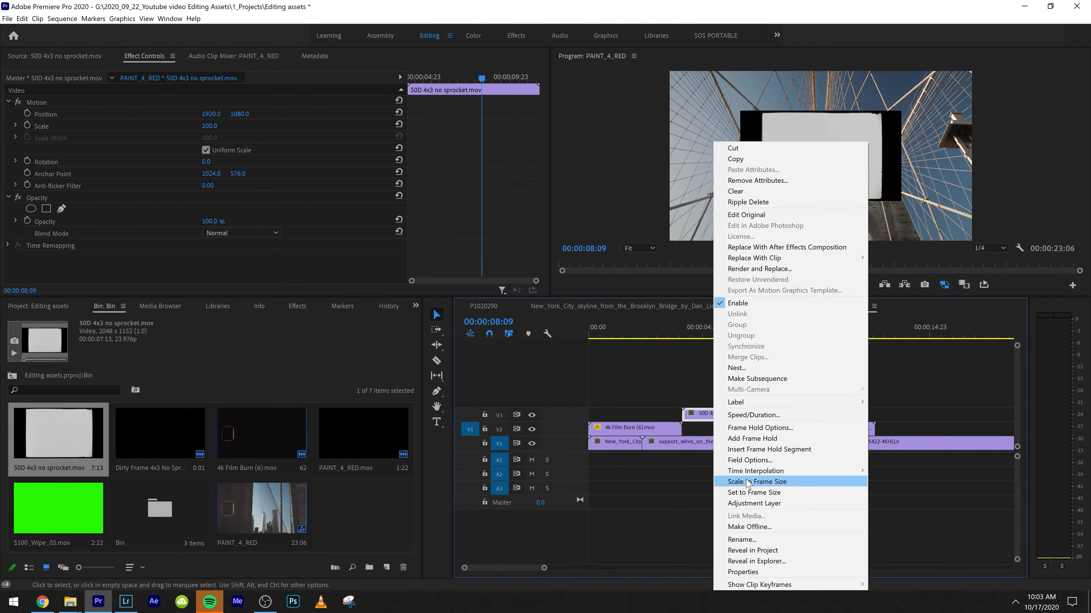
{"action": "left_click", "coordinate": [740, 478]}
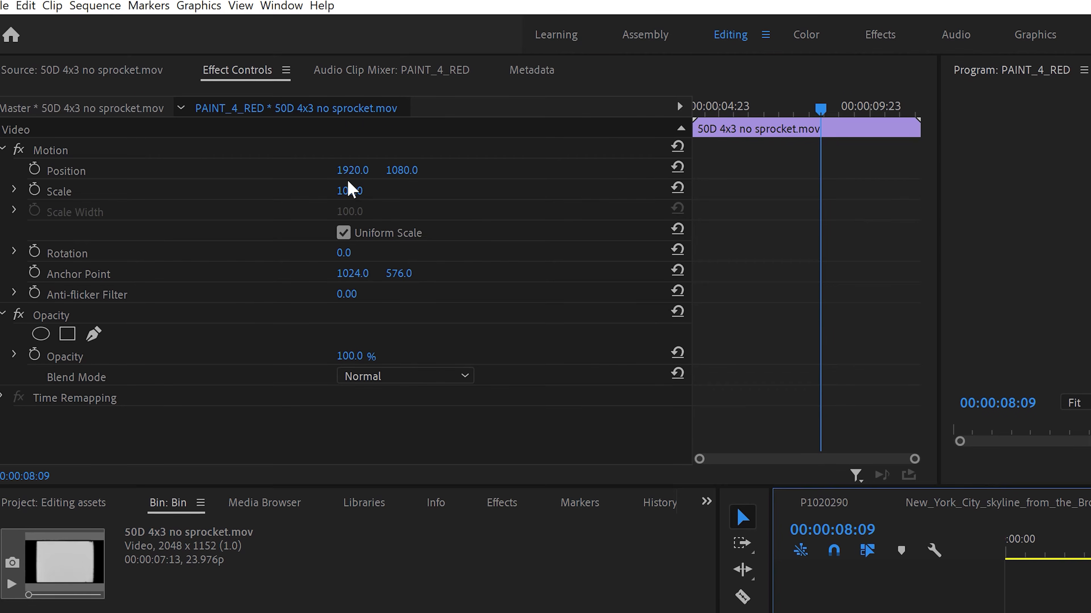
Step: Try enlarging the 50D 4x3 no sprocket.mov clip by setting its Scale to 184
{"action": "left_click_drag", "start_coordinate": [210, 126], "coordinate": [221, 125]}
{"action": "left_click_drag", "start_coordinate": [350, 191], "coordinate": [365, 193]}
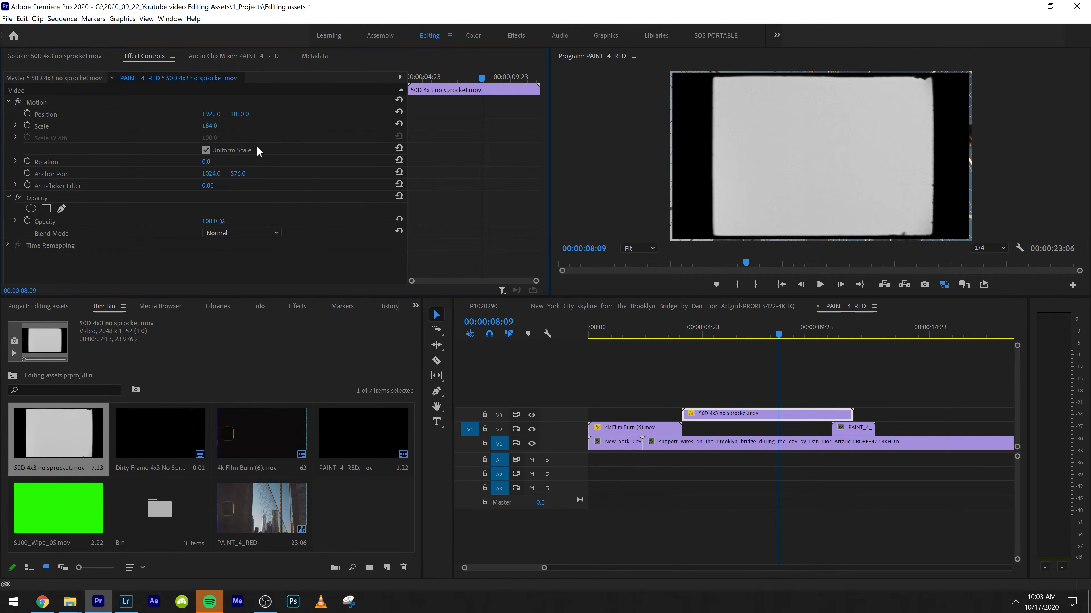
Step: Scale the 50D 4x3 no sprocket.mov clip to frame size and try the Screen blend mode on it
{"action": "right_click", "coordinate": [714, 418]}
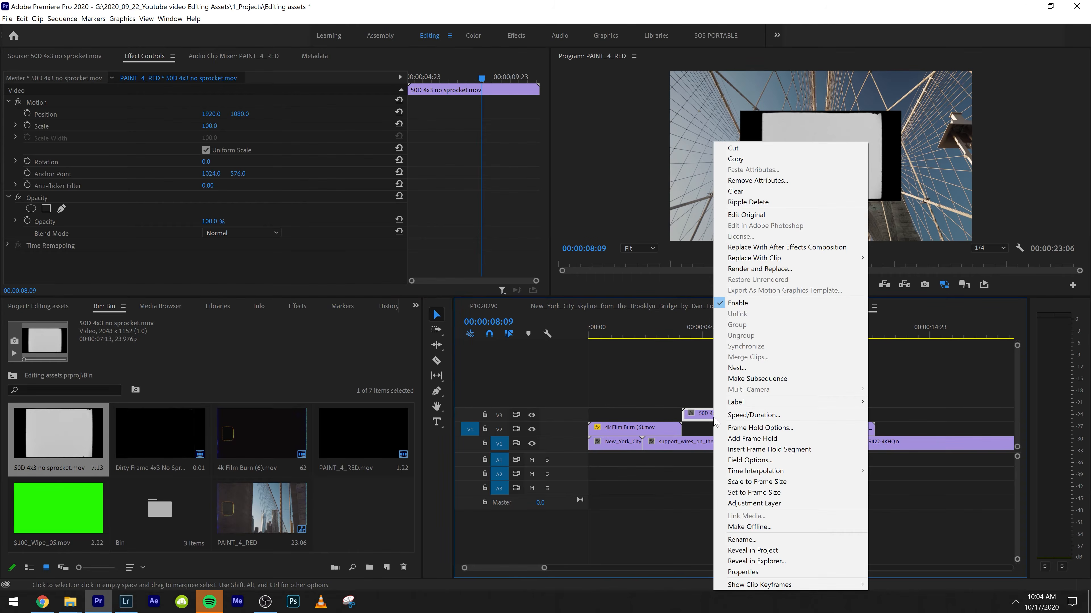
{"action": "left_click", "coordinate": [756, 482]}
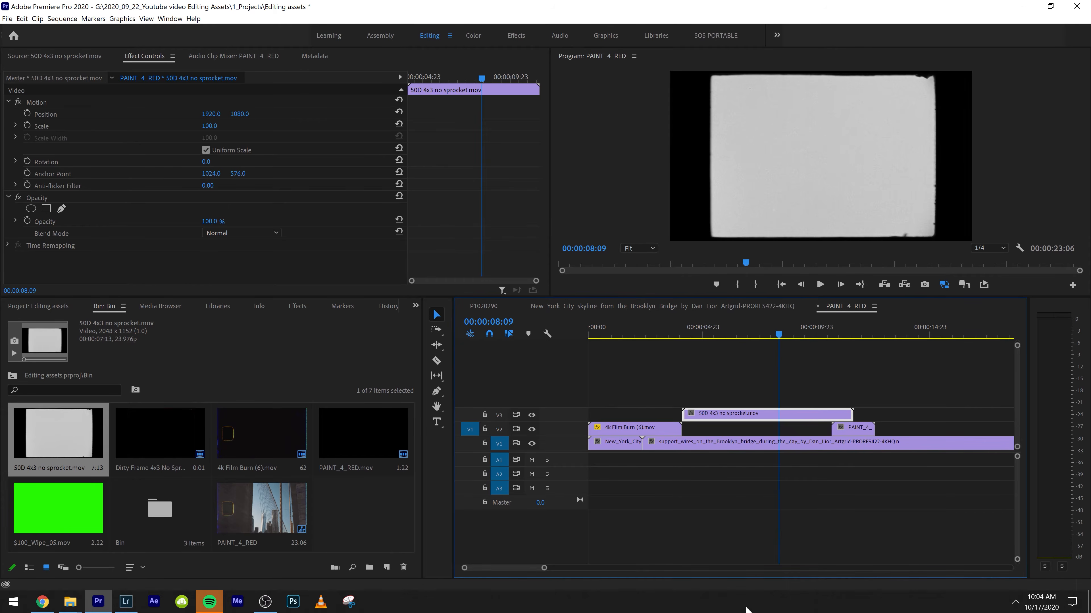
{"action": "left_click", "coordinate": [234, 233]}
{"action": "left_click", "coordinate": [234, 349]}
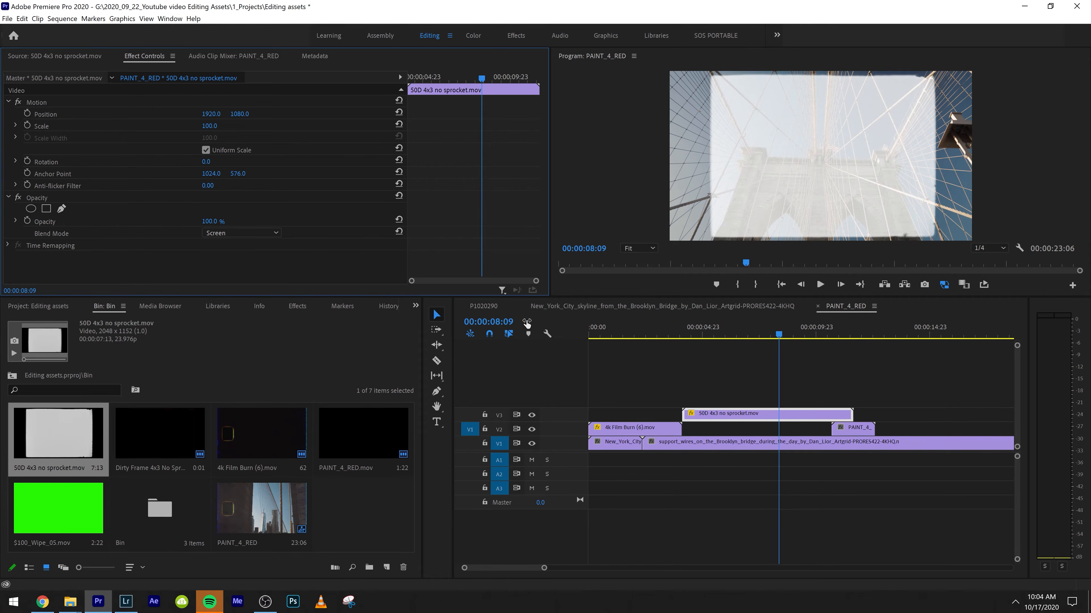
Step: Switch the 50D 4x3 no sprocket.mov clip's blend mode to Multiply and play the film frame over the footage
{"action": "left_click", "coordinate": [265, 234]}
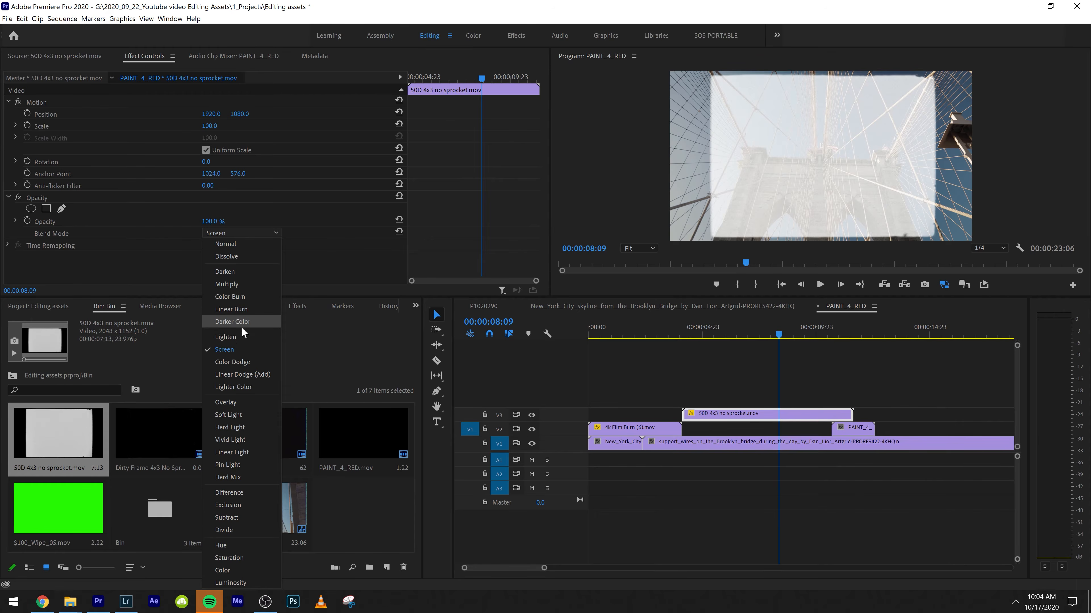
{"action": "left_click", "coordinate": [247, 283]}
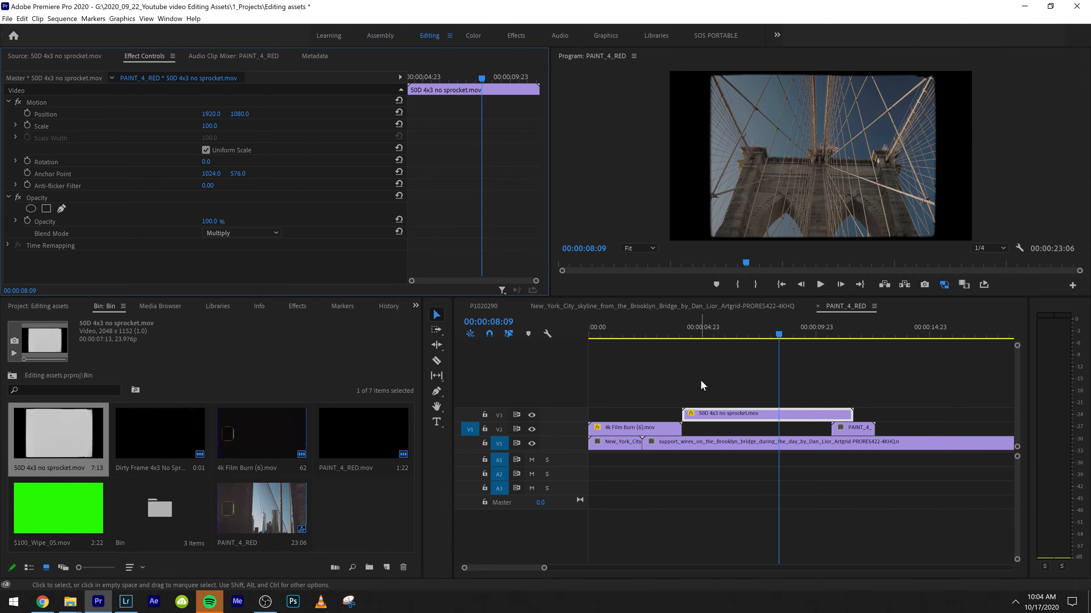
{"action": "left_click", "coordinate": [702, 331]}
{"action": "key", "text": "space"}
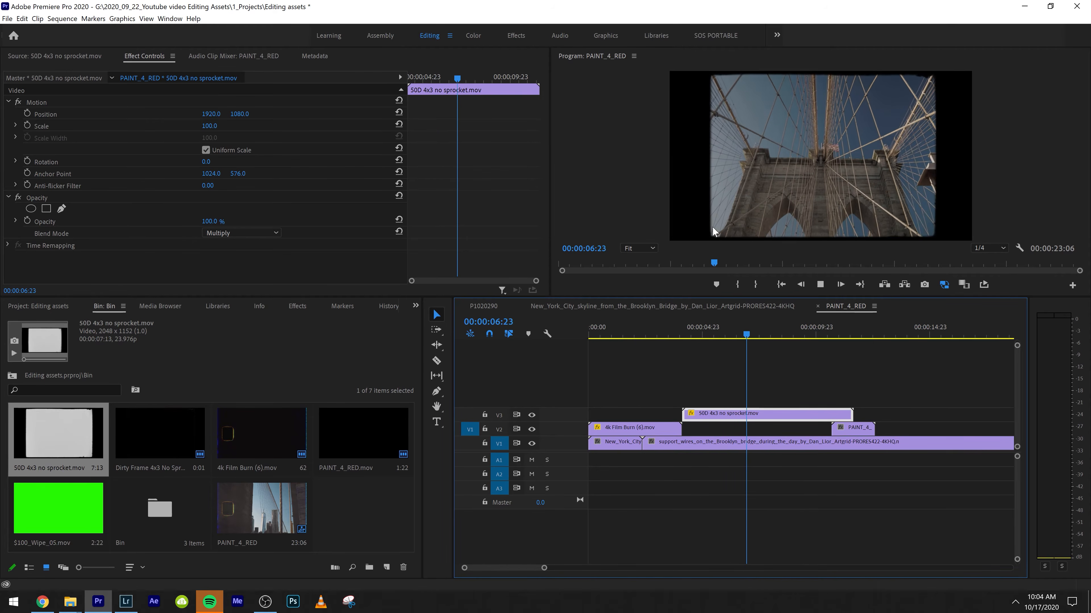
{"action": "key", "text": "space"}
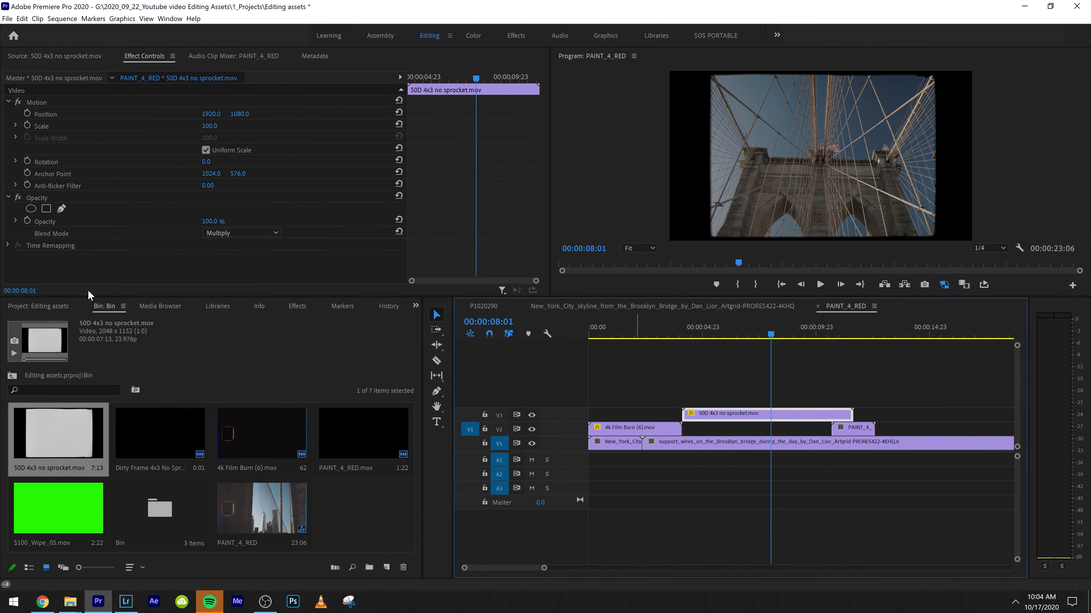
{"action": "left_click", "coordinate": [248, 233]}
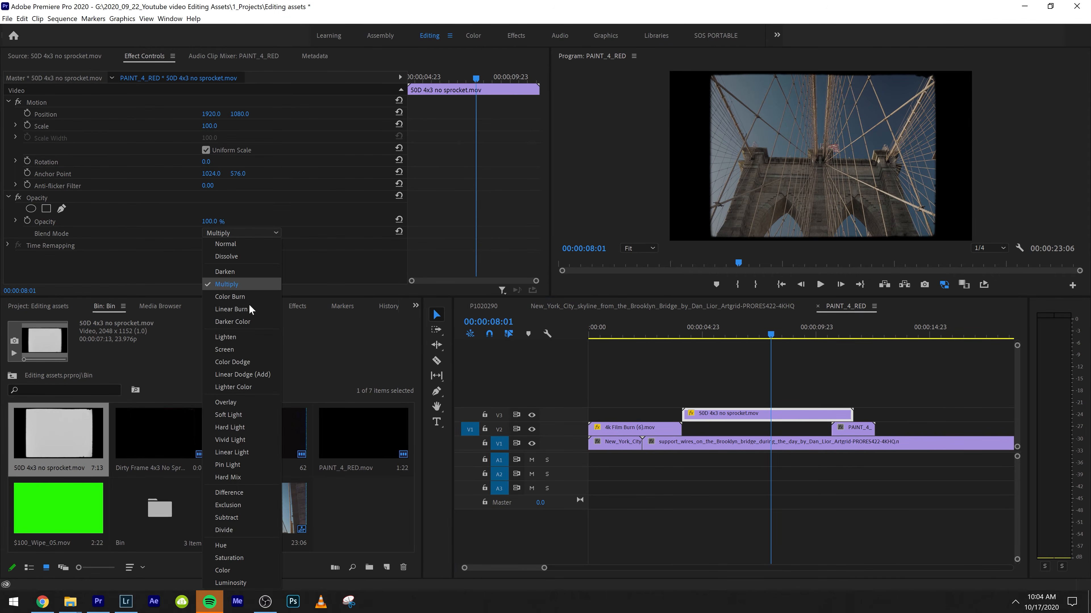
{"action": "left_click", "coordinate": [395, 354]}
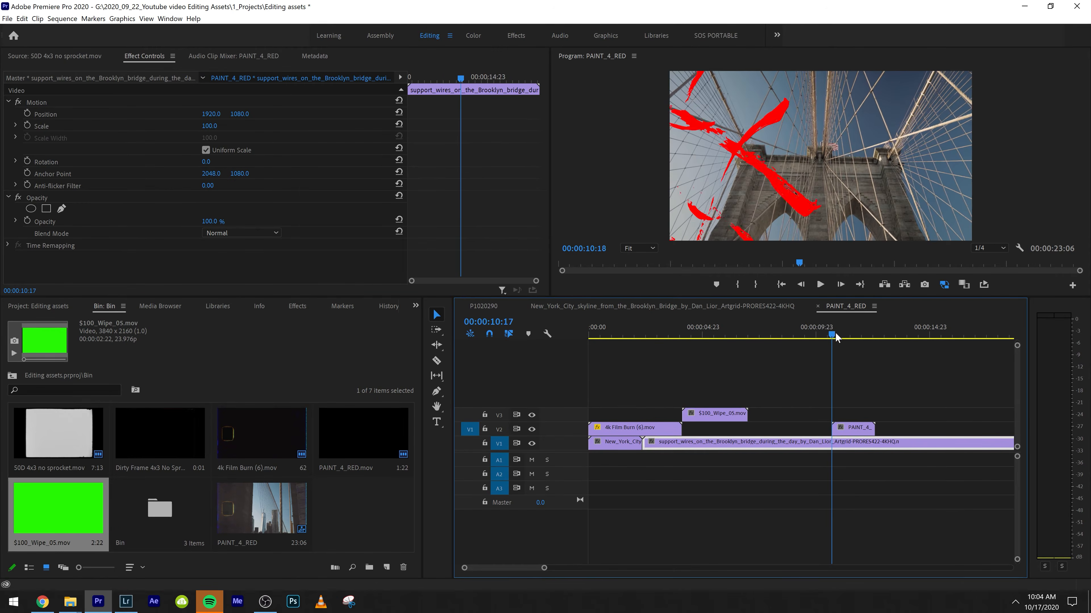
Step: Review the red paint transition and play the $100_Wipe_05.mov green screen clip on V3
{"action": "mouse_move", "coordinate": [835, 335]}
{"action": "left_mouse_down"}
{"action": "mouse_move", "coordinate": [868, 339]}
{"action": "mouse_move", "coordinate": [835, 345]}
{"action": "left_mouse_up"}
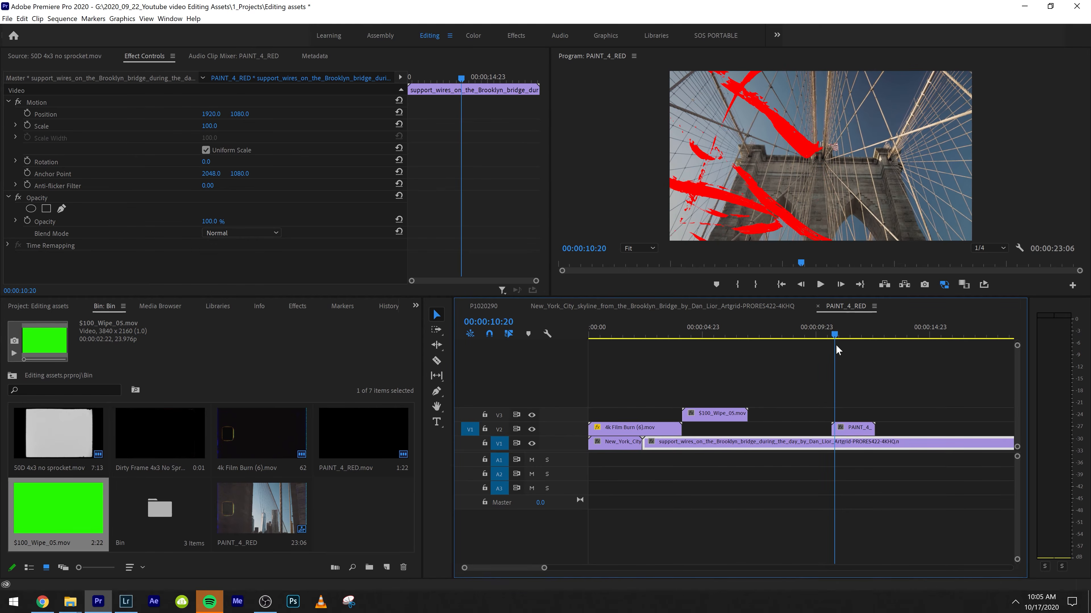
{"action": "left_click_drag", "start_coordinate": [836, 345], "coordinate": [692, 376]}
{"action": "left_click", "coordinate": [713, 414]}
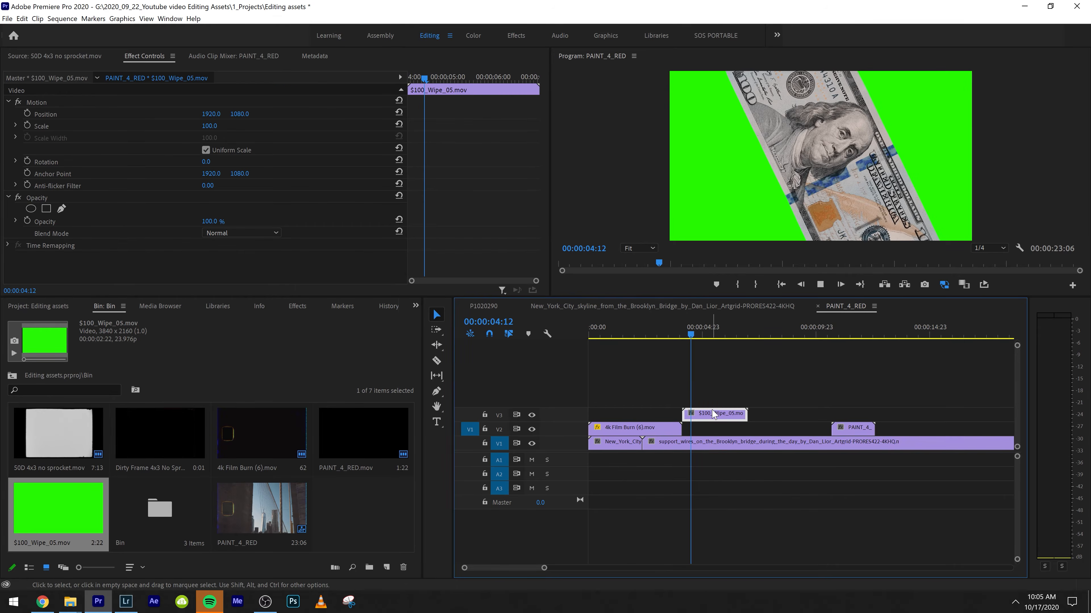
{"action": "key", "text": "space"}
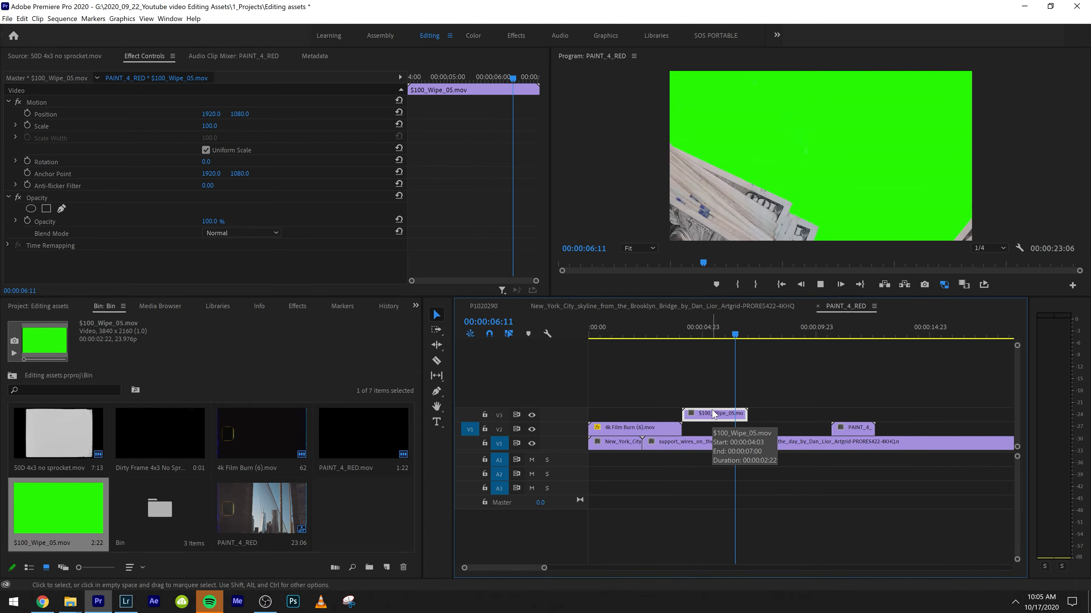
{"action": "left_click", "coordinate": [696, 334]}
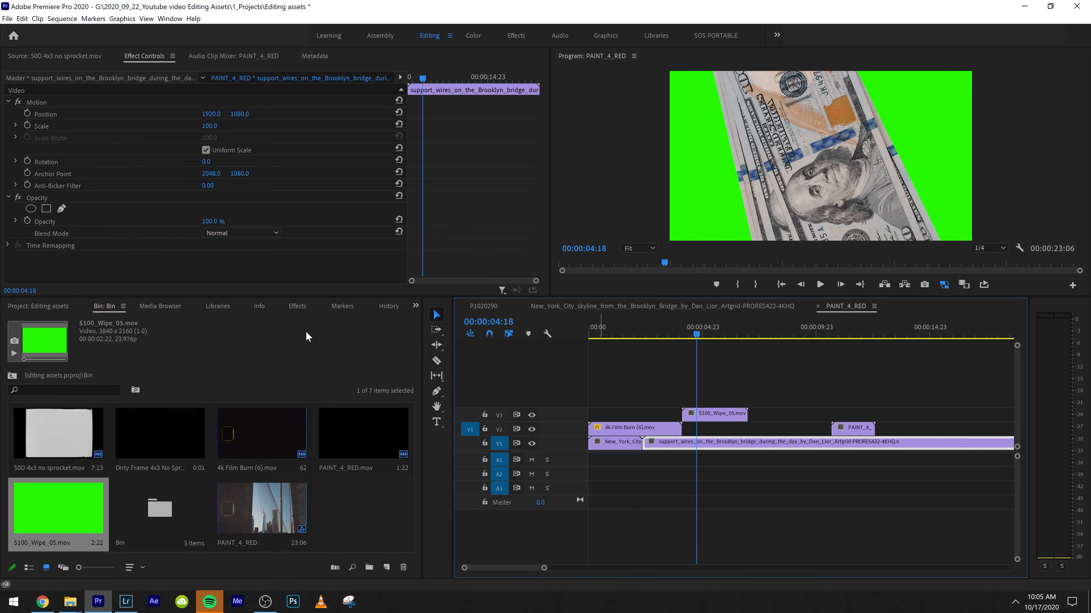
Step: Search the effects for "KEY" and apply Ultra Key to the $100_Wipe_05.mov clip on V3
{"action": "left_click", "coordinate": [297, 306]}
{"action": "left_click", "coordinate": [26, 321]}
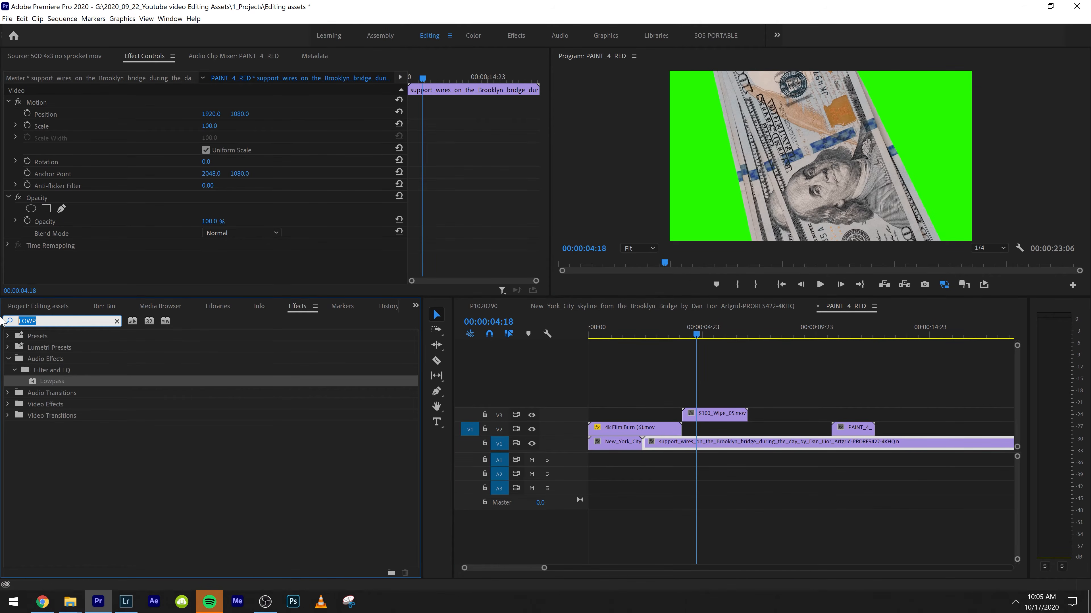
{"action": "type", "text": "CHRO"}
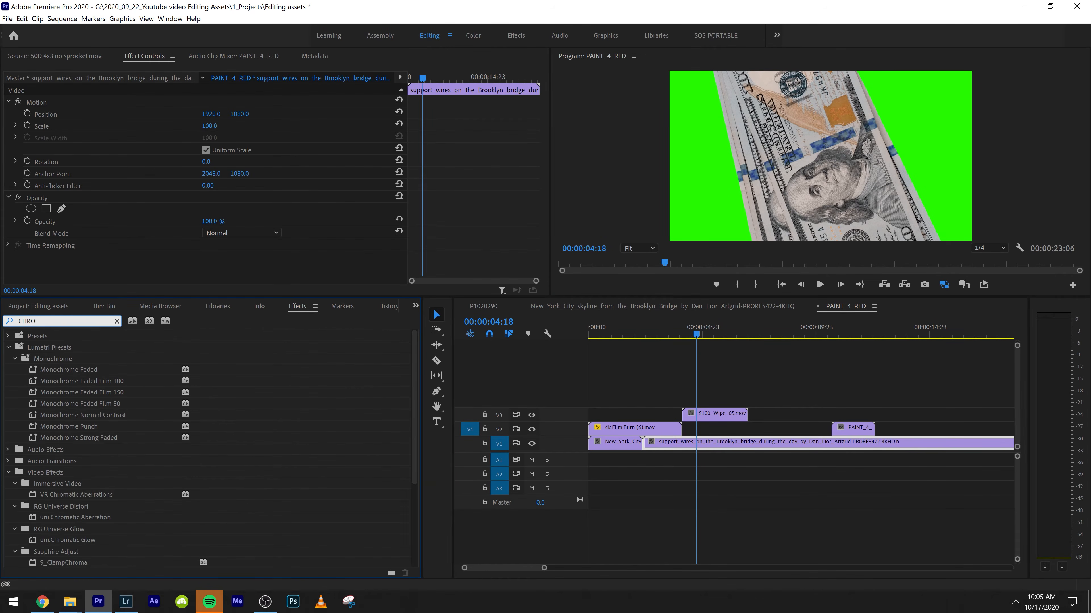
{"action": "type", "text": "MA"}
{"action": "key", "text": "ctrl+a"}
{"action": "type", "text": "KEY"}
{"action": "left_click_drag", "start_coordinate": [63, 495], "coordinate": [713, 414]}
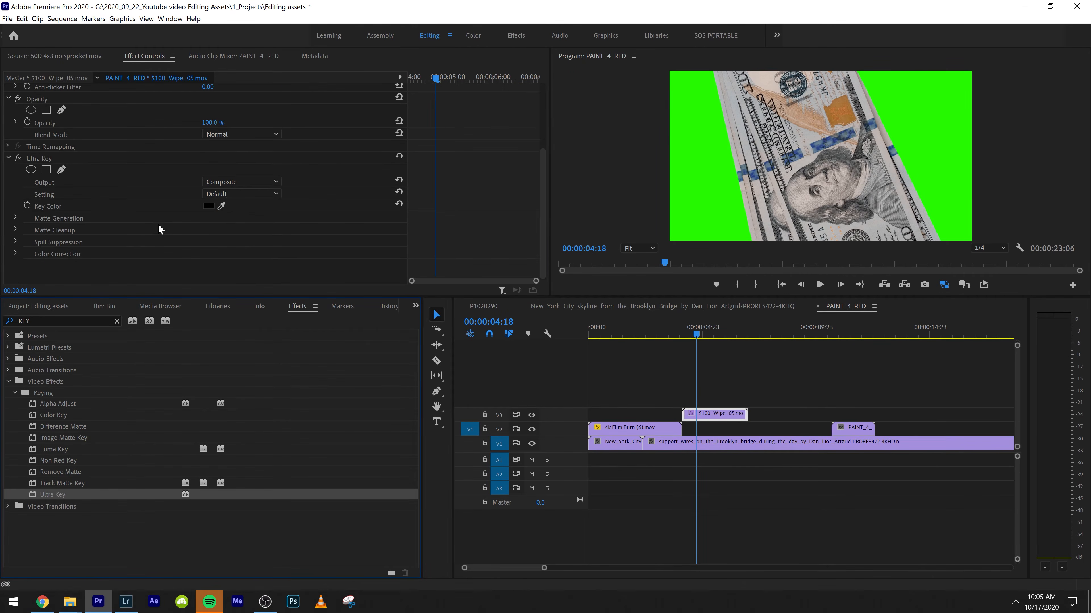
Step: Sample the clip's green background as the Ultra Key key color and play the money wipe over the footage
{"action": "left_click", "coordinate": [222, 206]}
{"action": "left_click", "coordinate": [725, 235]}
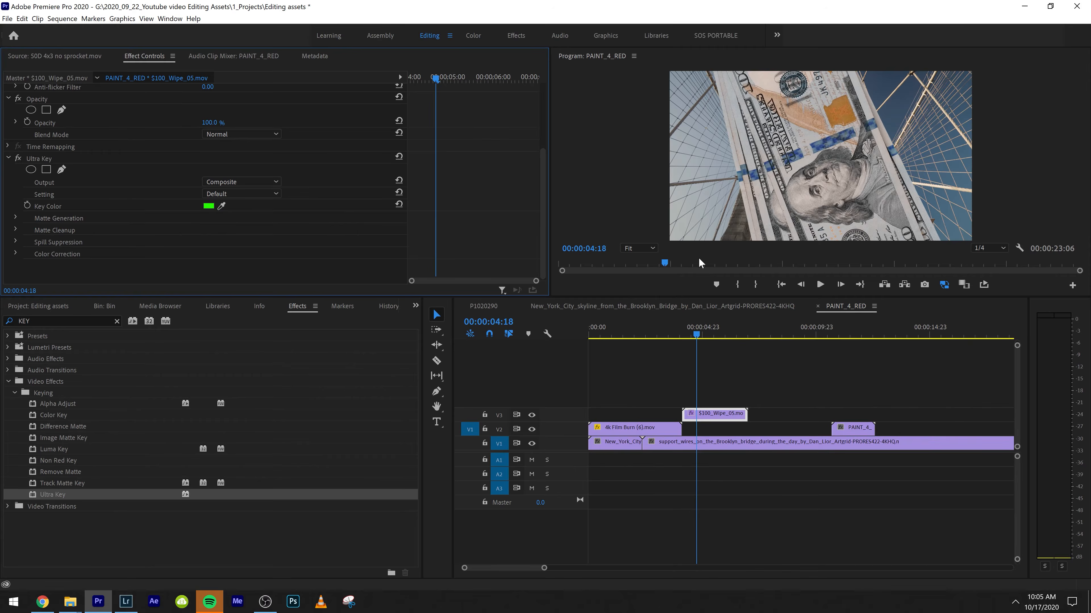
{"action": "left_click", "coordinate": [680, 326]}
{"action": "key", "text": "space"}
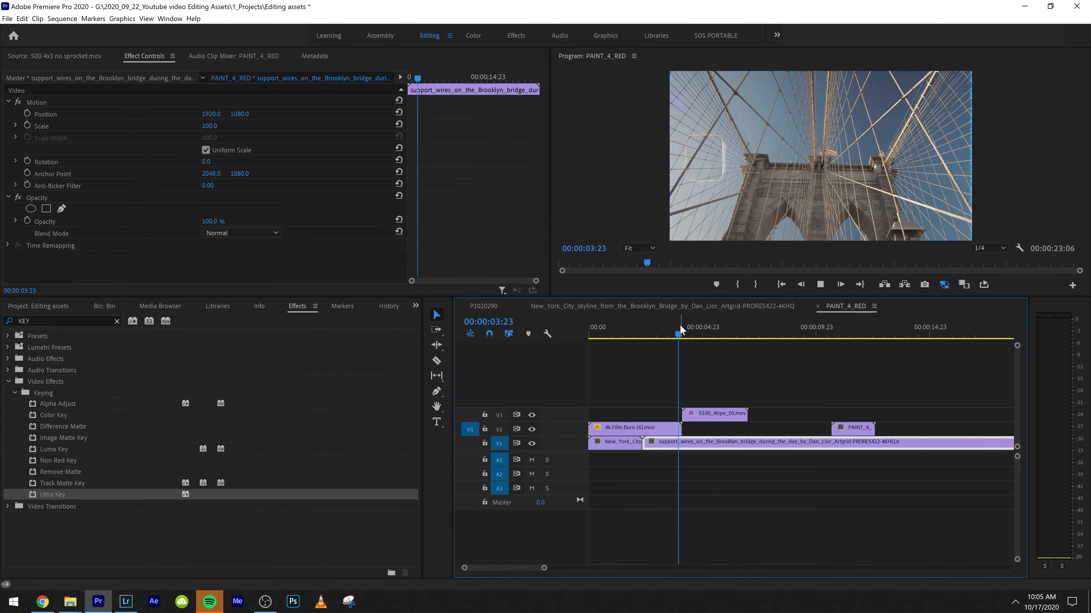
Step: Move the PAINT_4_RED.mov clip up to V3 so it starts at 00:00:10:08, and play it
{"action": "mouse_move", "coordinate": [255, 607]}
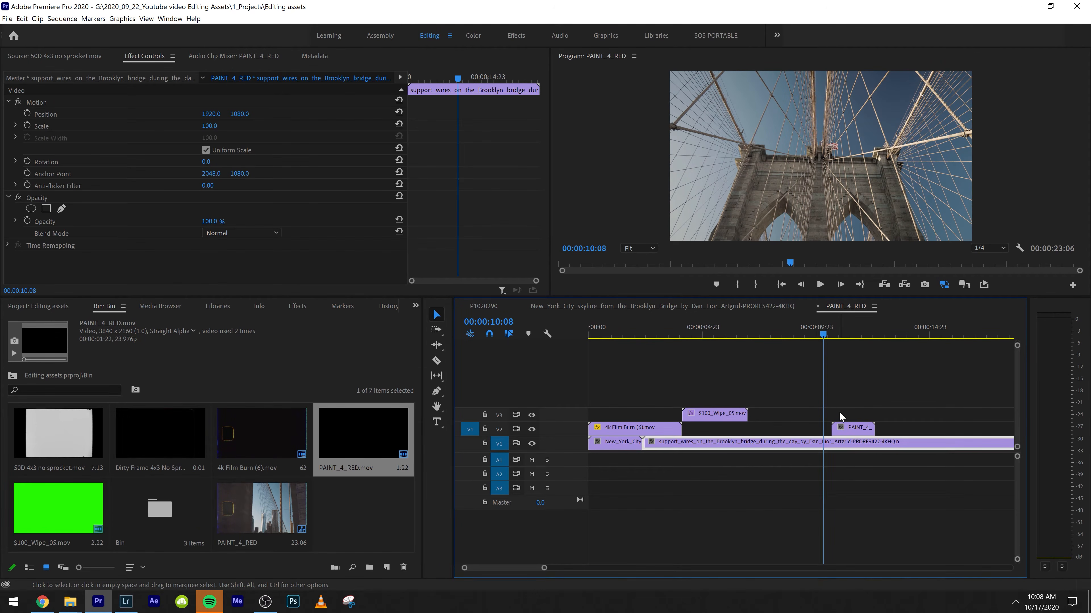
{"action": "left_click_drag", "start_coordinate": [841, 428], "coordinate": [830, 423]}
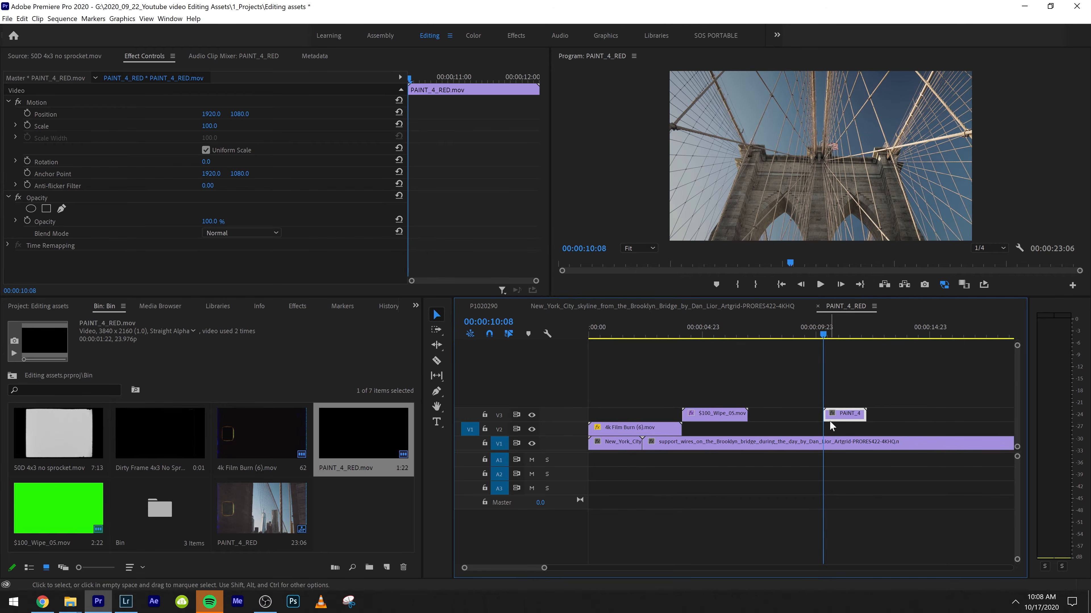
{"action": "key", "text": "space"}
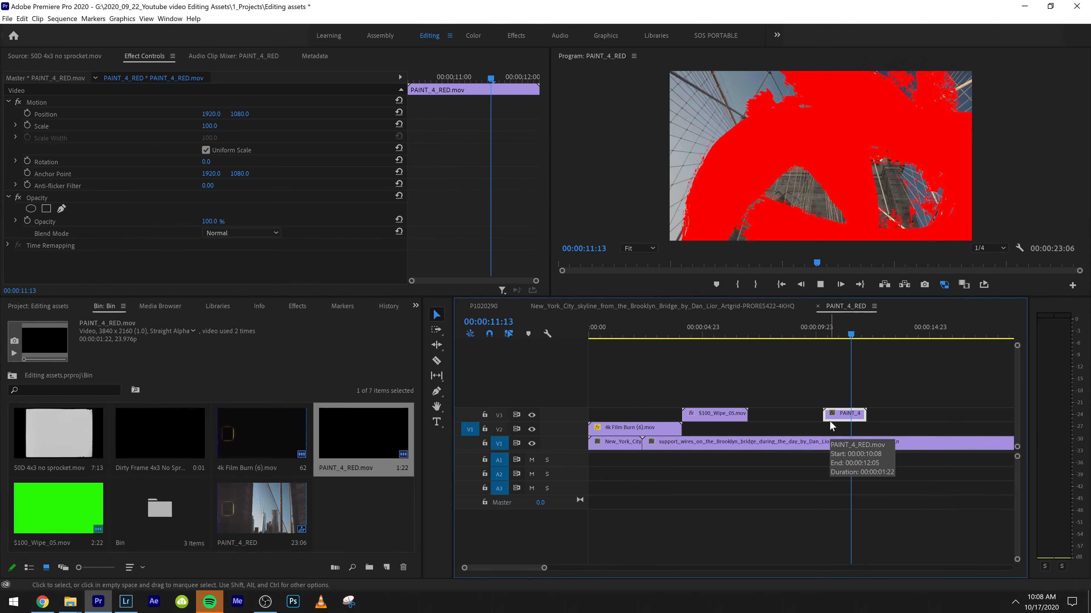
Step: Try the Dissolve and Darken blend modes on the PAINT_4_RED.mov clip and play the transition
{"action": "left_click", "coordinate": [829, 443]}
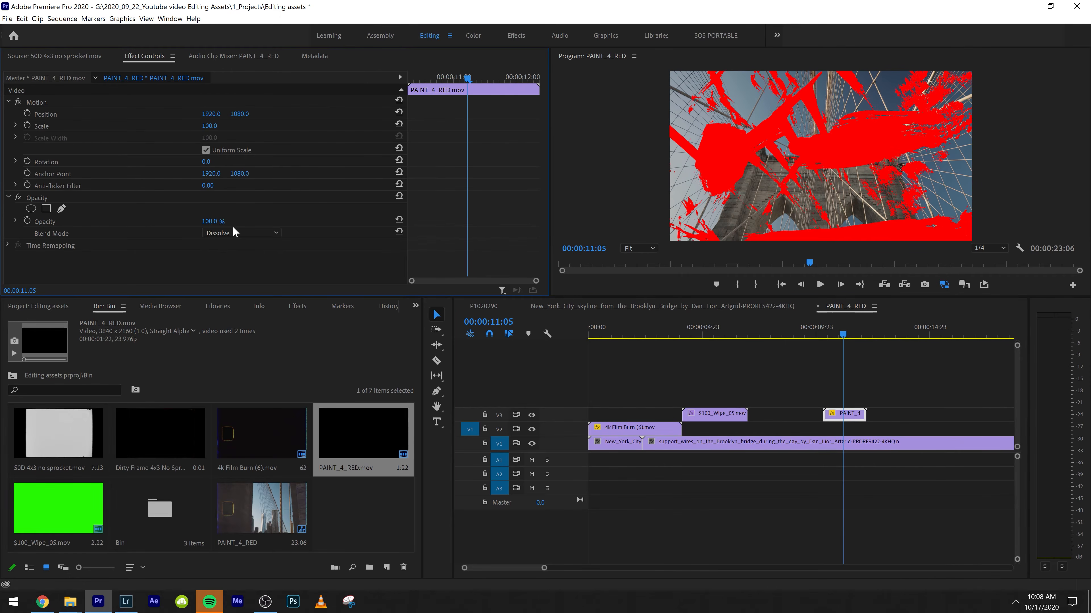
{"action": "scroll", "coordinate": [239, 232], "scroll_direction": "down", "scroll_amount": 1}
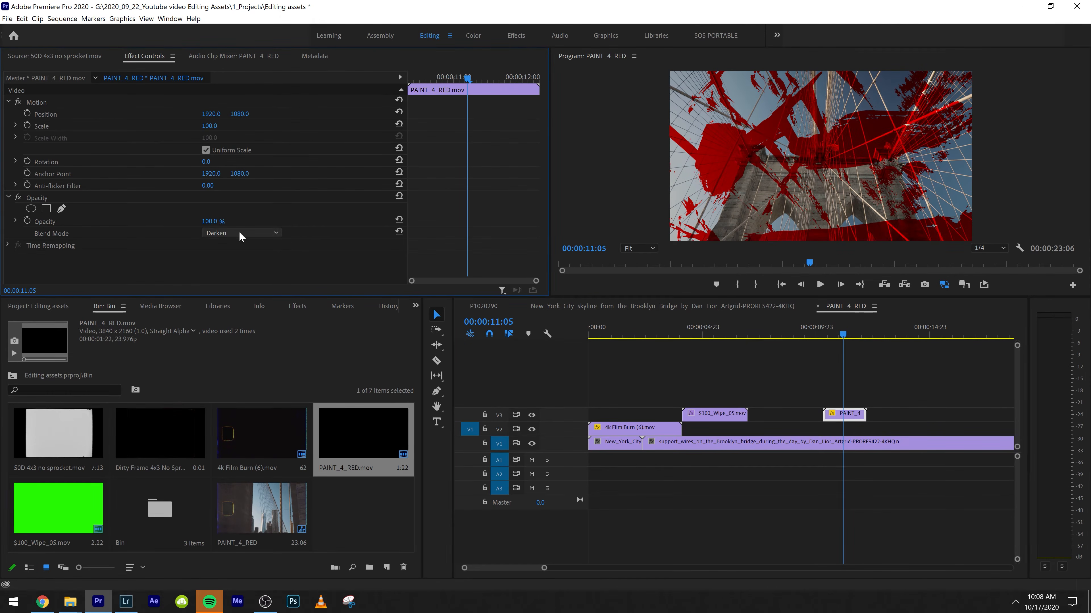
{"action": "left_click", "coordinate": [250, 235]}
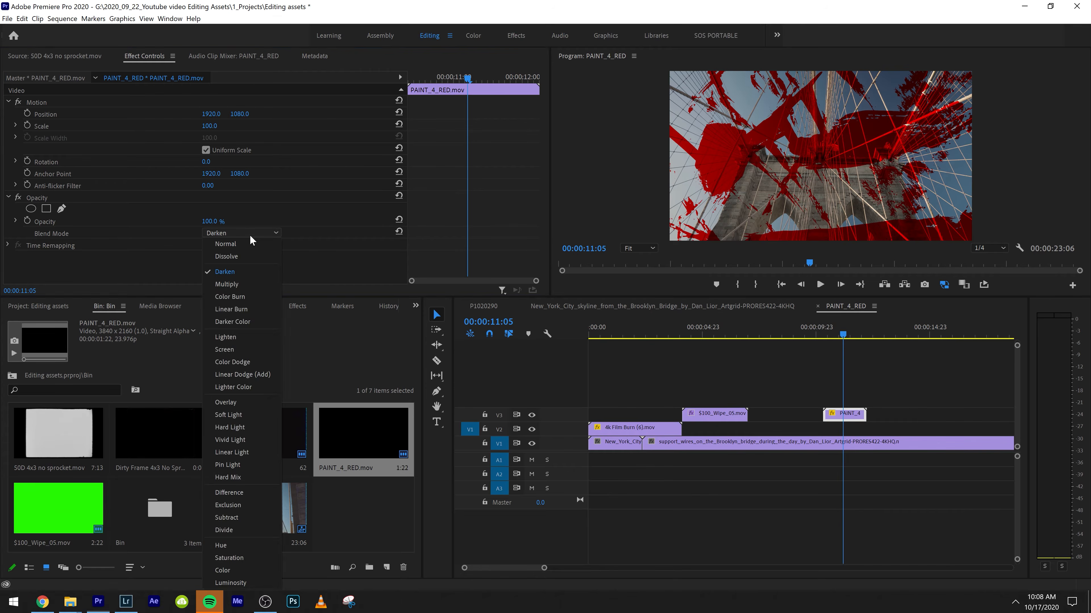
{"action": "left_click", "coordinate": [249, 235]}
{"action": "left_click", "coordinate": [826, 335]}
{"action": "key", "text": "space"}
{"action": "key", "text": "space"}
{"action": "key", "text": "space"}
{"action": "key", "text": "space"}
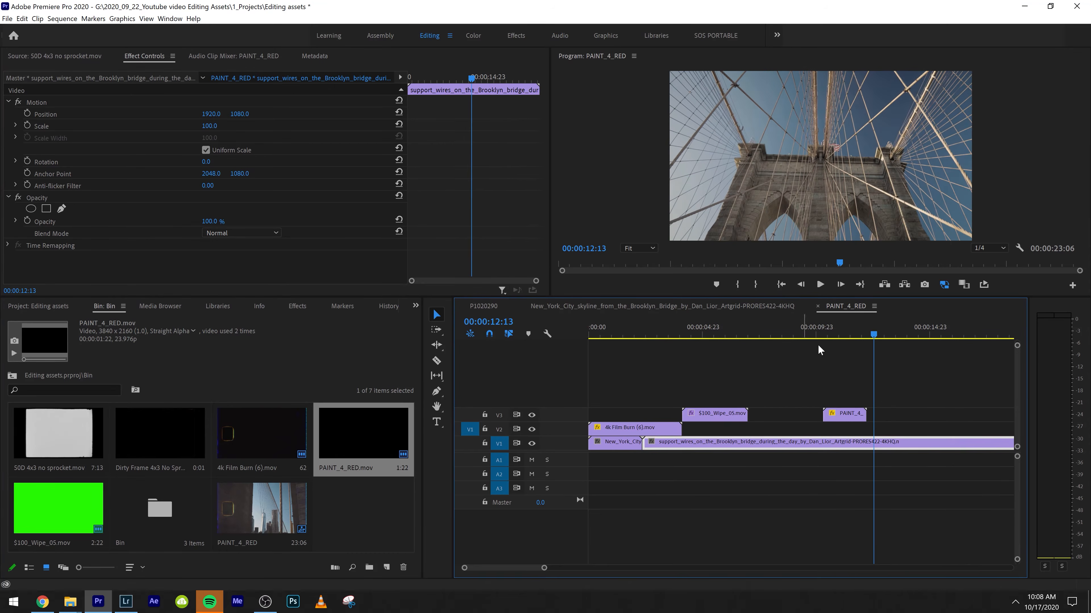
Step: Mark an in and out range spanning the PAINT_4_RED.mov clip and play from its start
{"action": "left_click_drag", "start_coordinate": [834, 334], "coordinate": [826, 334]}
{"action": "key", "text": "i"}
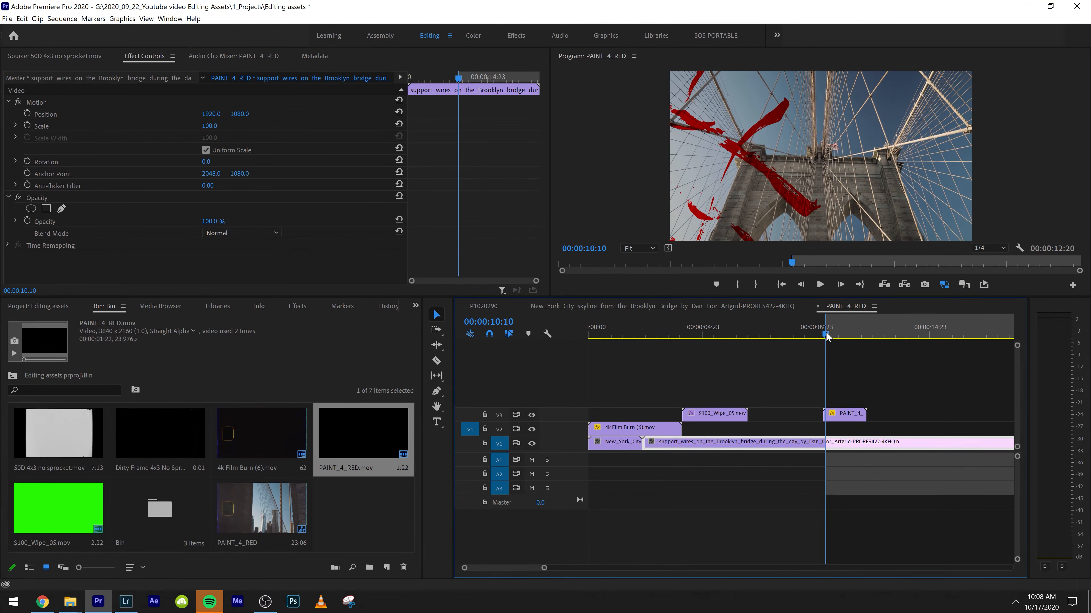
{"action": "key", "text": "space"}
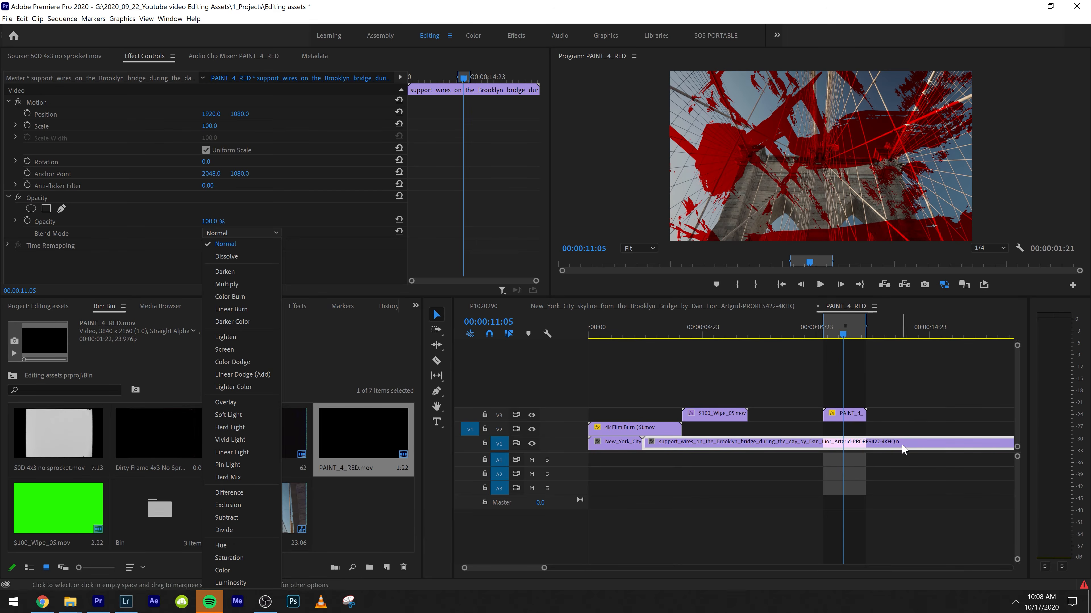
Step: Try the Lighten, Darker Color and Screen blend modes on the PAINT_4_RED.mov clip
{"action": "left_click", "coordinate": [817, 419]}
{"action": "left_click", "coordinate": [841, 415]}
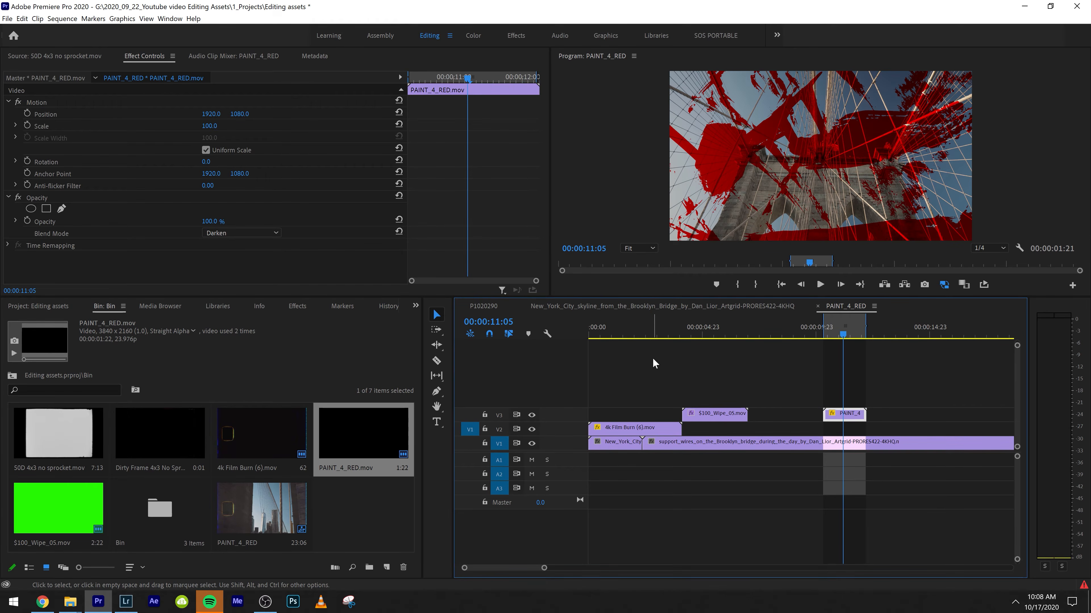
{"action": "left_click", "coordinate": [226, 239]}
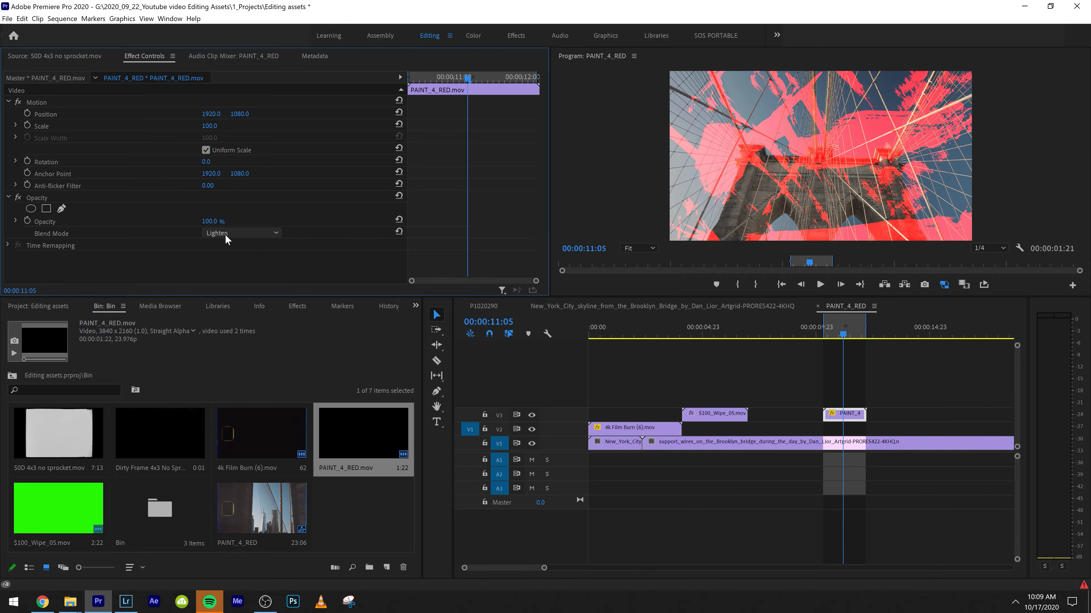
{"action": "scroll", "coordinate": [227, 239], "scroll_direction": "up", "scroll_amount": 1}
{"action": "left_click", "coordinate": [827, 330]}
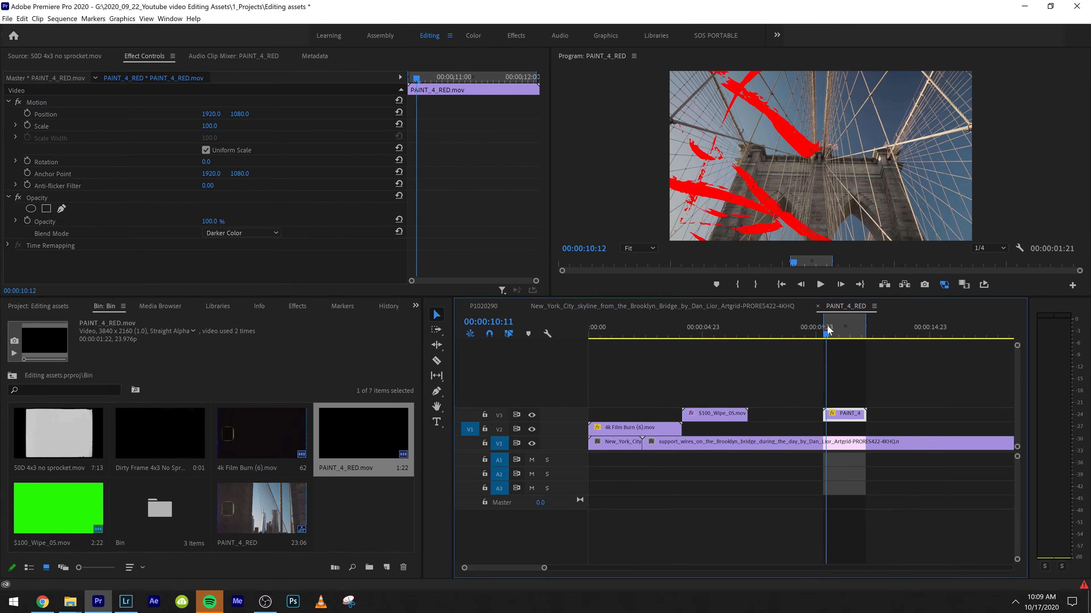
{"action": "scroll", "coordinate": [242, 232], "scroll_direction": "down", "scroll_amount": 1}
{"action": "scroll", "coordinate": [242, 232], "scroll_direction": "down", "scroll_amount": 1}
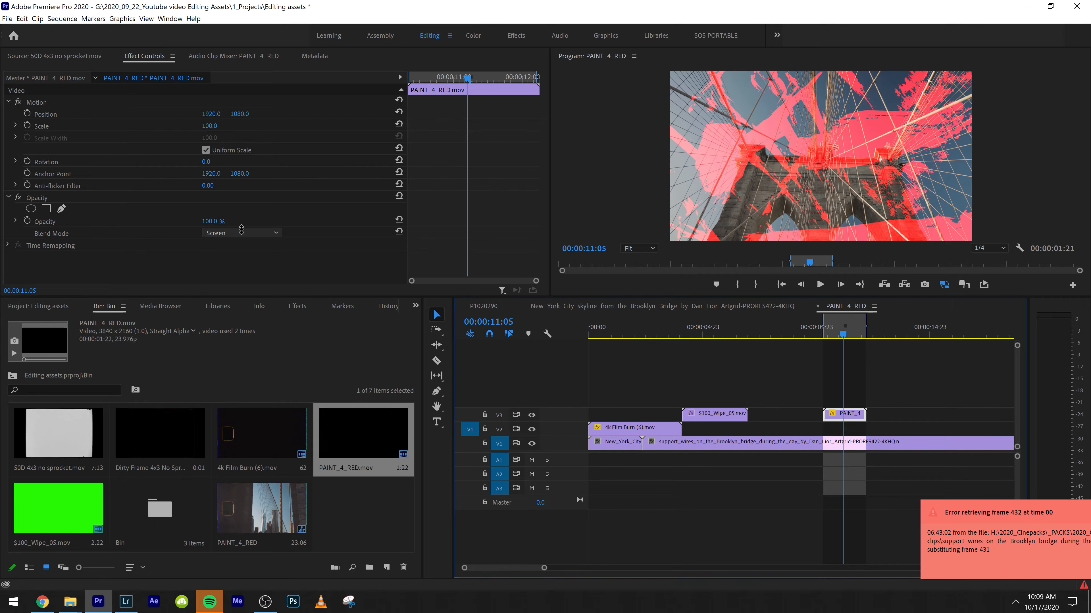
Step: Set the PAINT_4_RED.mov clip's blend mode to Lighter Color and play the transition
{"action": "scroll", "coordinate": [242, 232], "scroll_direction": "down", "scroll_amount": 3}
{"action": "left_click_drag", "start_coordinate": [831, 336], "coordinate": [823, 336]}
{"action": "key", "text": "space"}
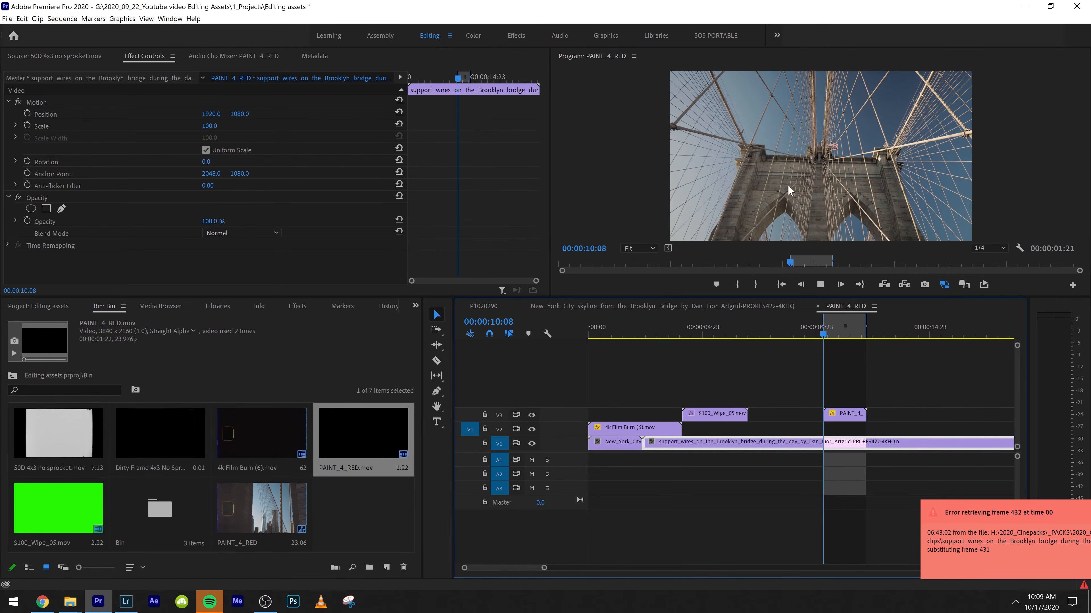
{"action": "left_click", "coordinate": [844, 413]}
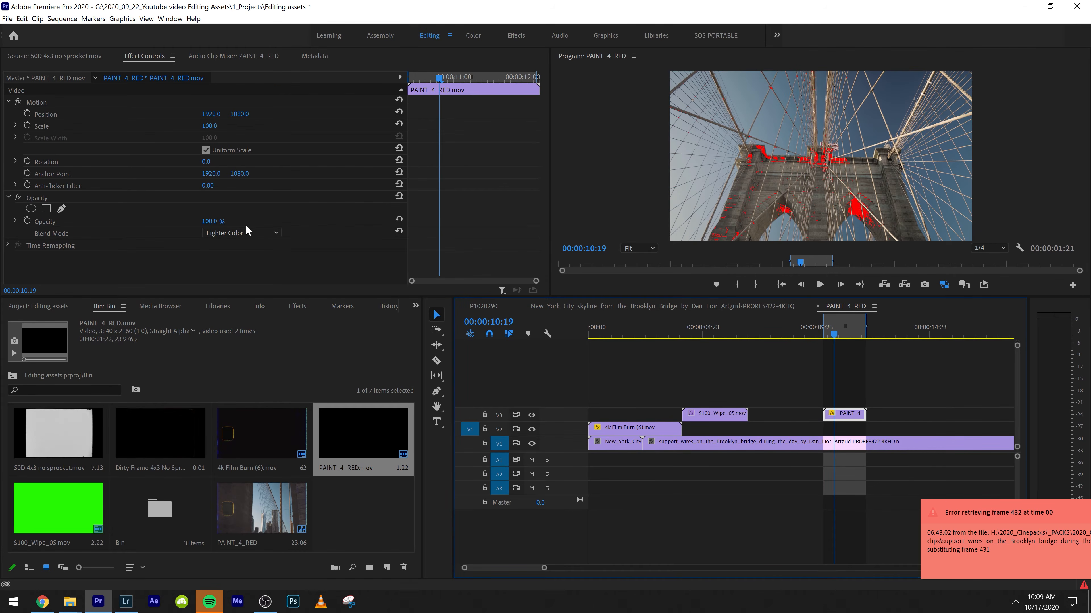
{"action": "key", "text": "space"}
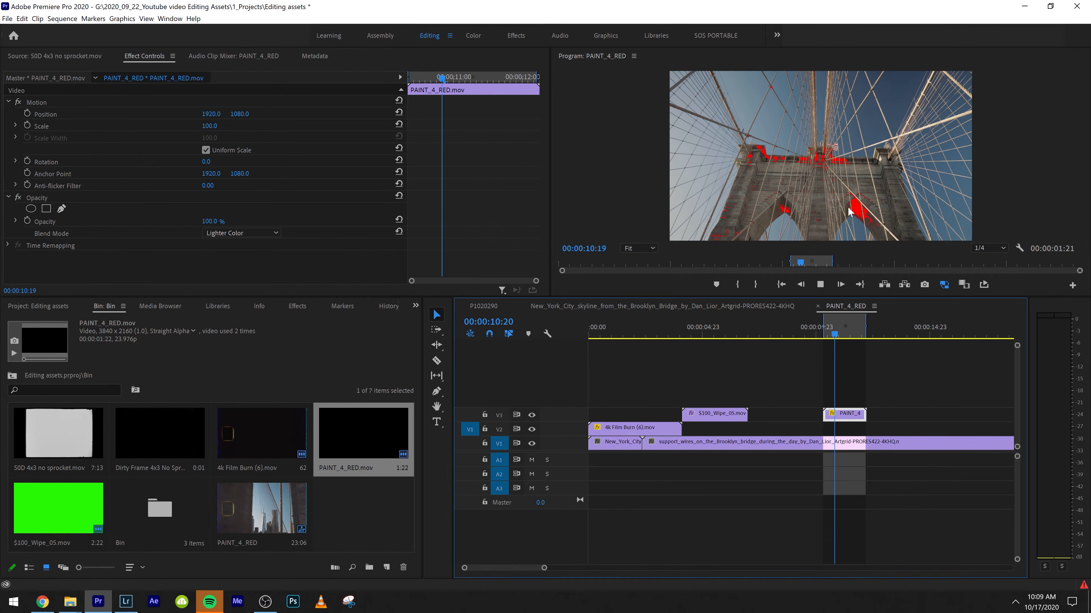
{"action": "key", "text": "space"}
Step: Cut the bridge footage on V1 at the start and end of the PAINT_4_RED.mov clip
{"action": "left_click", "coordinate": [831, 447]}
{"action": "key", "text": "c"}
{"action": "left_click", "coordinate": [823, 444]}
{"action": "left_click", "coordinate": [867, 442]}
{"action": "key", "text": "v"}
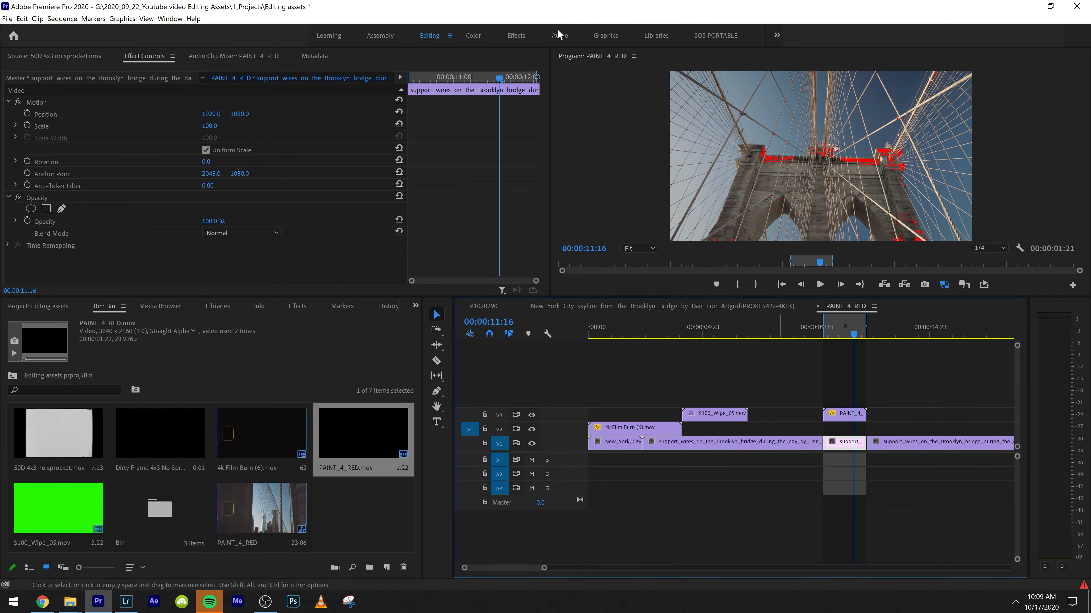
Step: Try Lumetri Color on the bridge segment under the paint clip with blacks at -100 and contrast at 13.5, and play it
{"action": "left_click", "coordinate": [473, 35]}
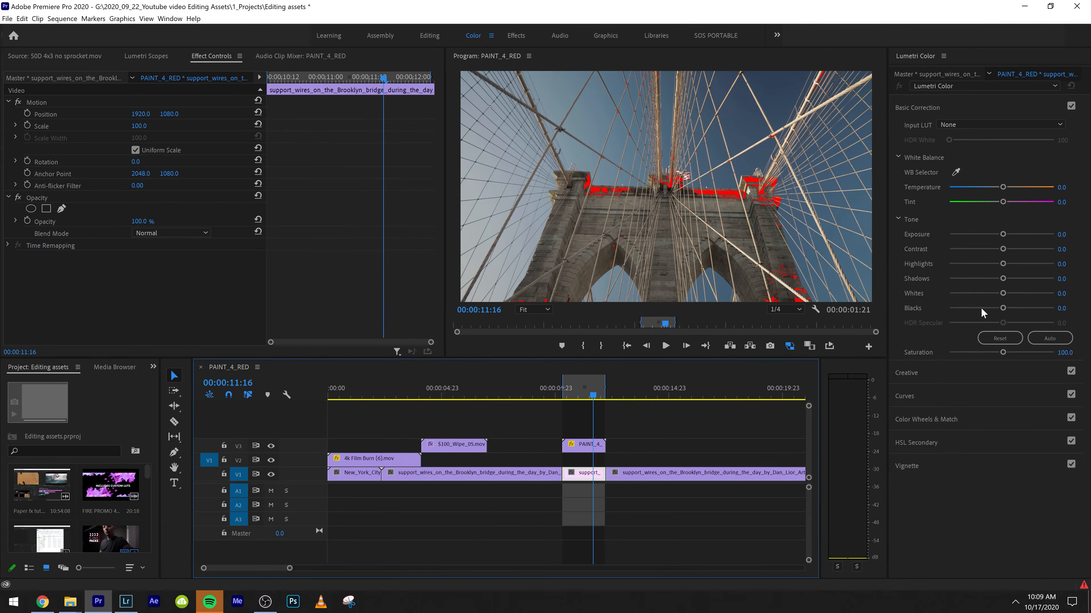
{"action": "left_click_drag", "start_coordinate": [980, 308], "coordinate": [890, 304]}
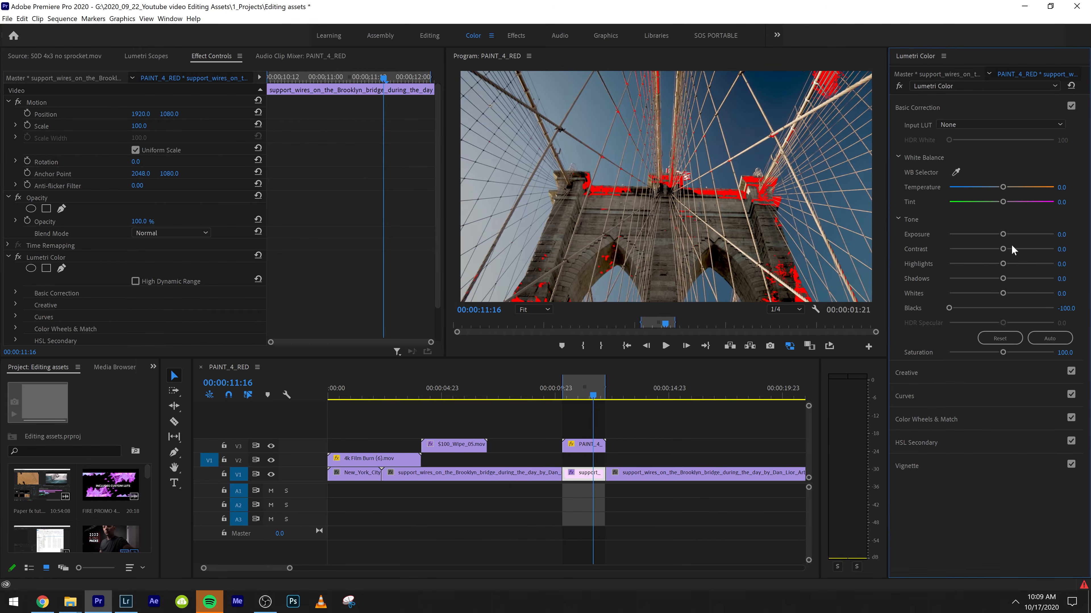
{"action": "mouse_move", "coordinate": [1011, 249]}
{"action": "left_mouse_down"}
{"action": "mouse_move", "coordinate": [1032, 243]}
{"action": "mouse_move", "coordinate": [1008, 243]}
{"action": "left_mouse_up"}
{"action": "key", "text": "space"}
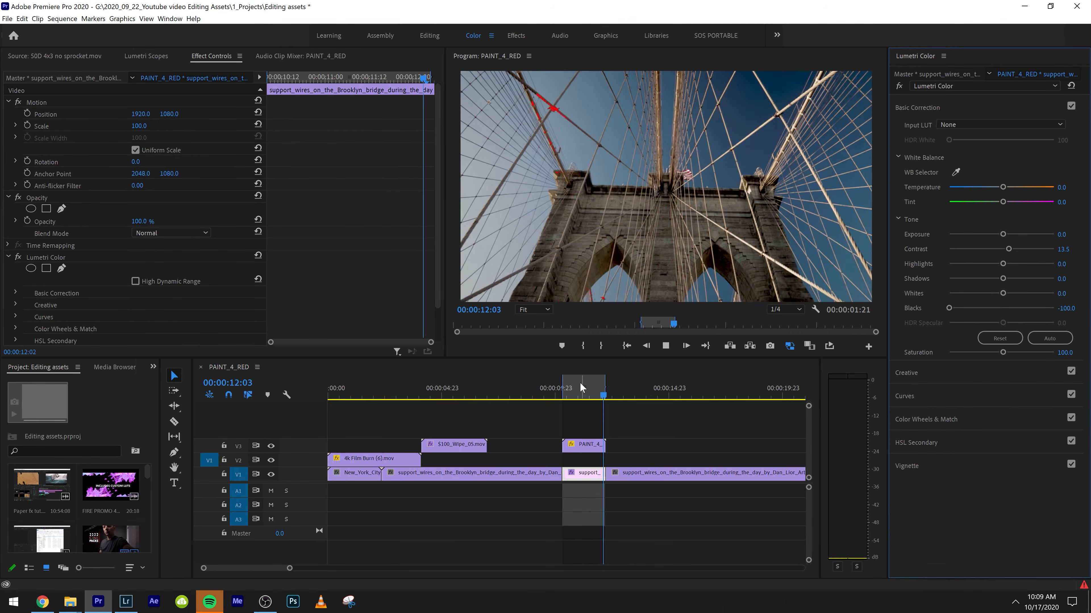
{"action": "left_click", "coordinate": [566, 397]}
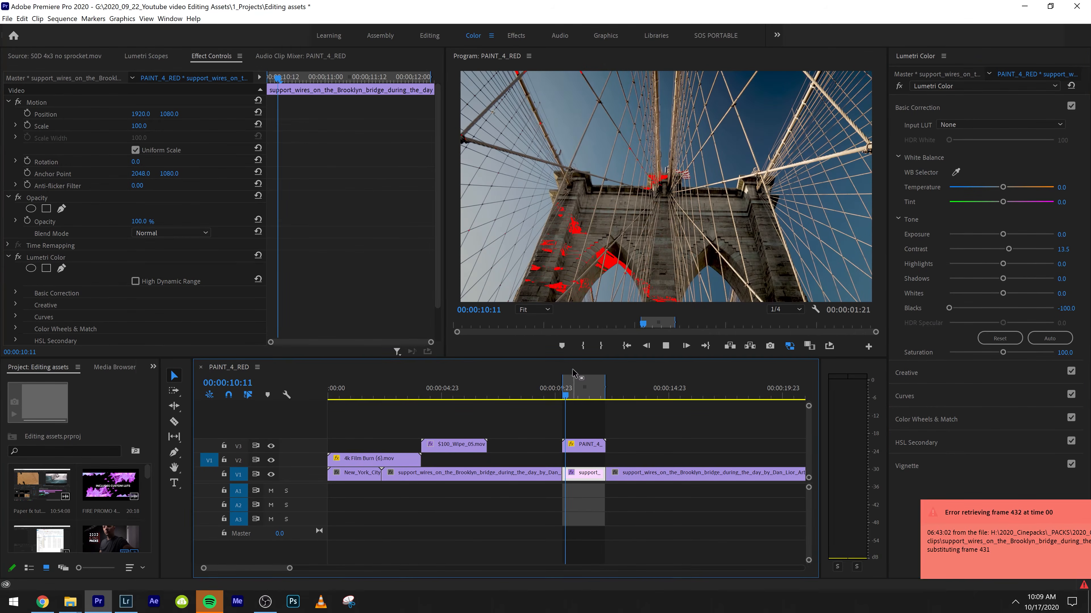
{"action": "key", "text": "space"}
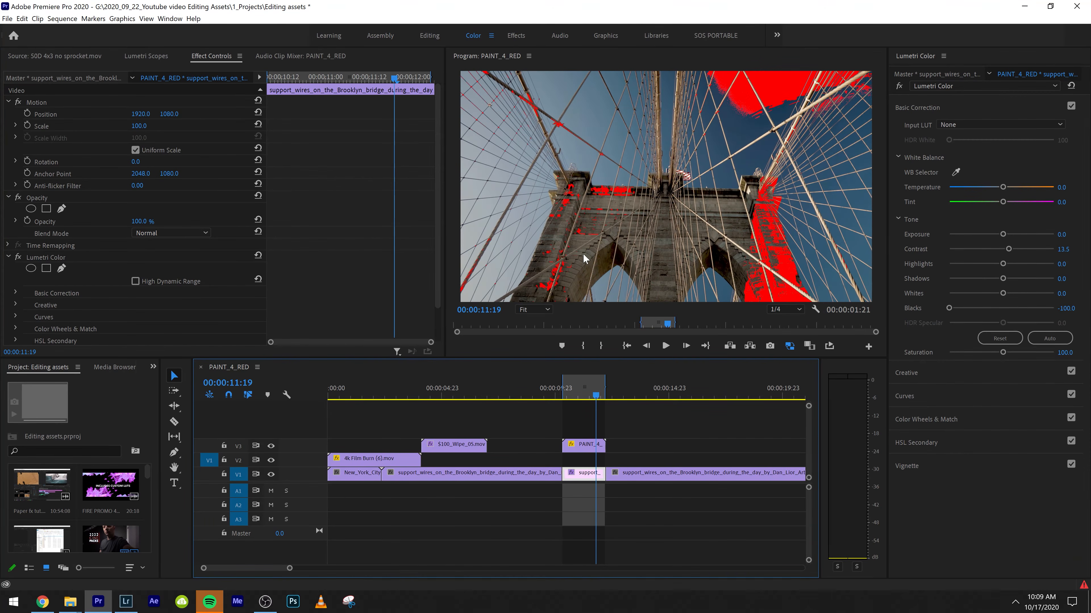
Step: Remove the Lumetri Color effect from the bridge segment under the paint clip
{"action": "left_click", "coordinate": [83, 255]}
{"action": "key", "text": "Delete"}
Step: Try the Overlay, Vivid Light and Difference blend modes on the PAINT_4_RED.mov clip
{"action": "left_click", "coordinate": [568, 445]}
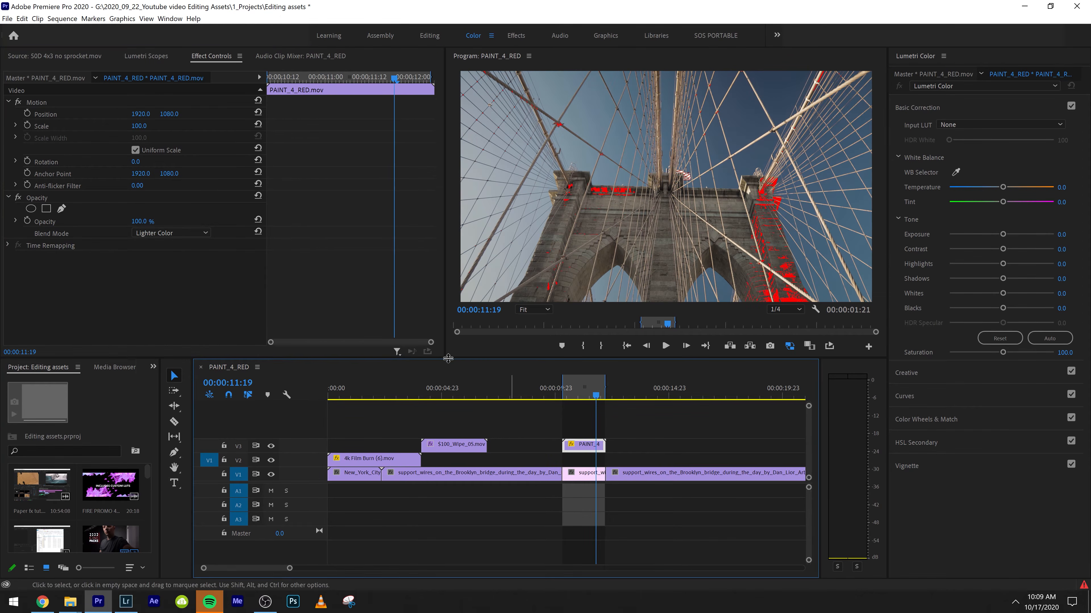
{"action": "left_click", "coordinate": [179, 233]}
{"action": "left_click", "coordinate": [193, 401]}
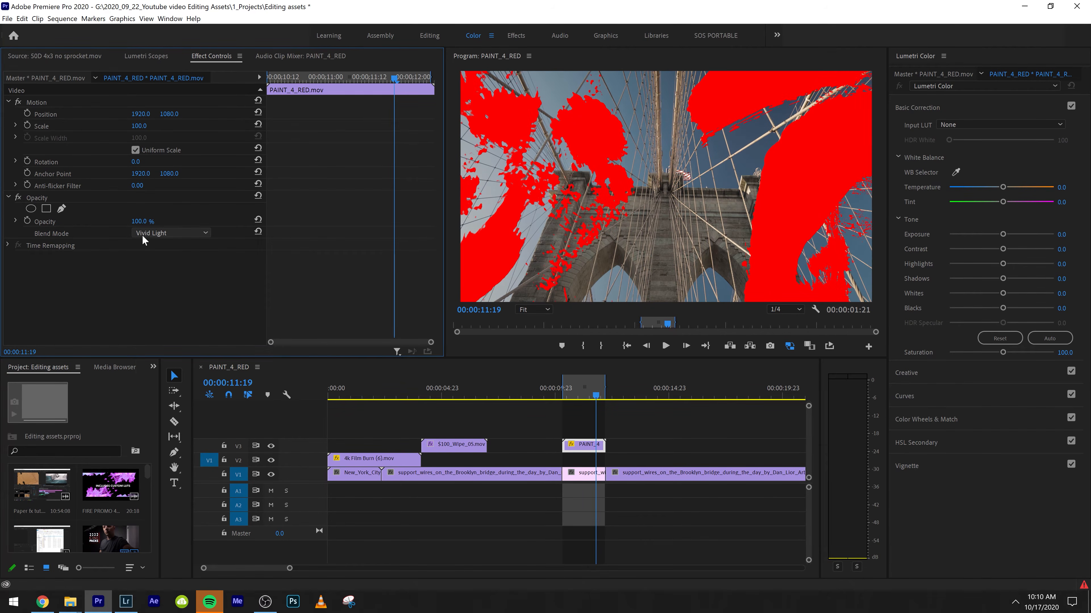
{"action": "scroll", "coordinate": [142, 235], "scroll_direction": "down", "scroll_amount": 4}
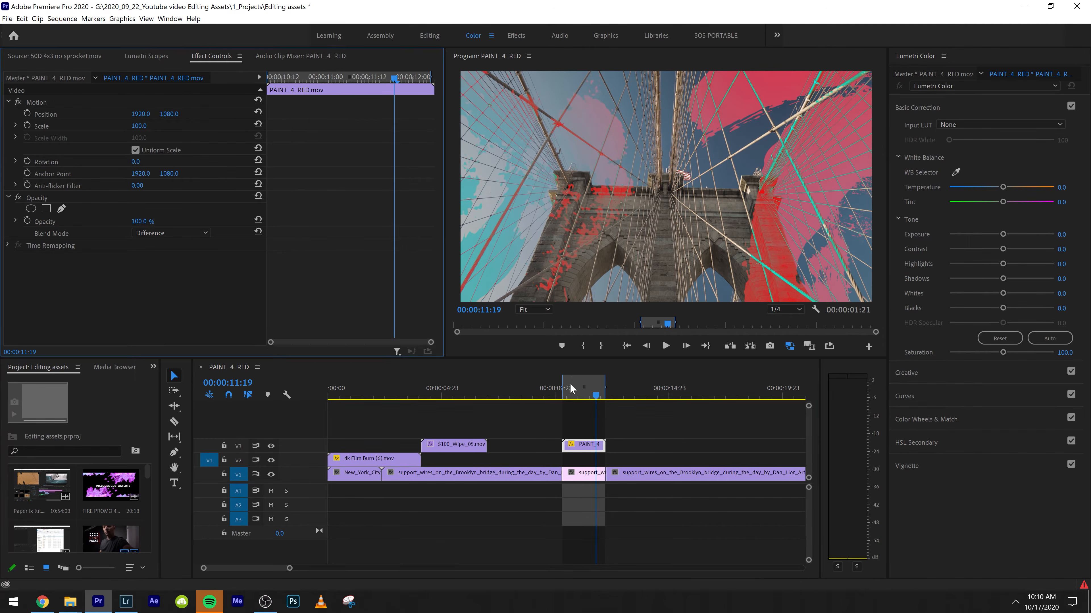
Step: Play the paint transition in Difference mode from its start, pausing to examine the effect, and replay it
{"action": "left_click", "coordinate": [563, 387]}
{"action": "key", "text": "space"}
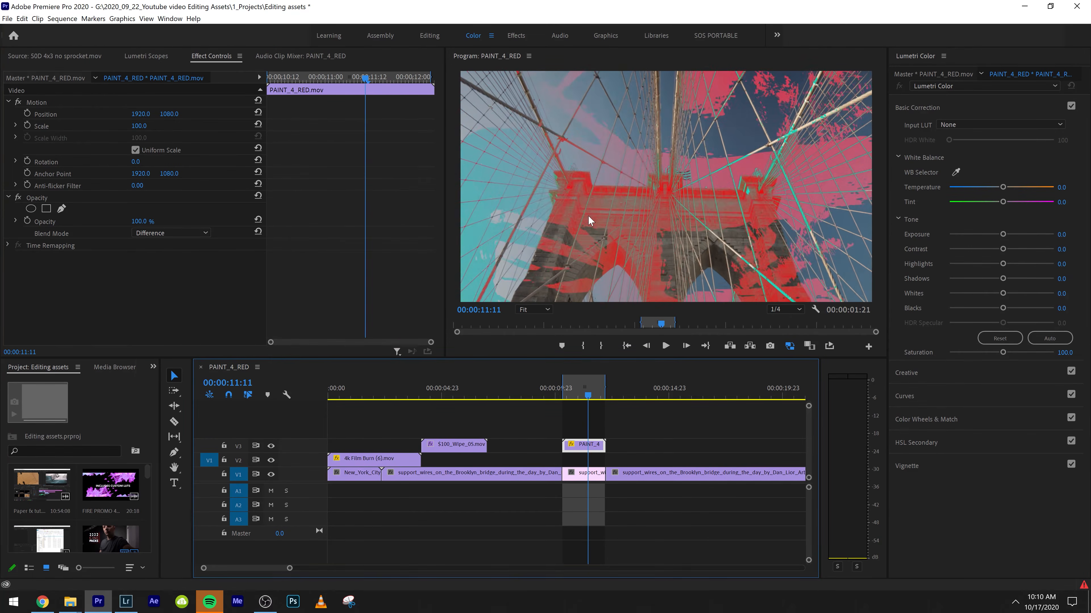
{"action": "key", "text": "space"}
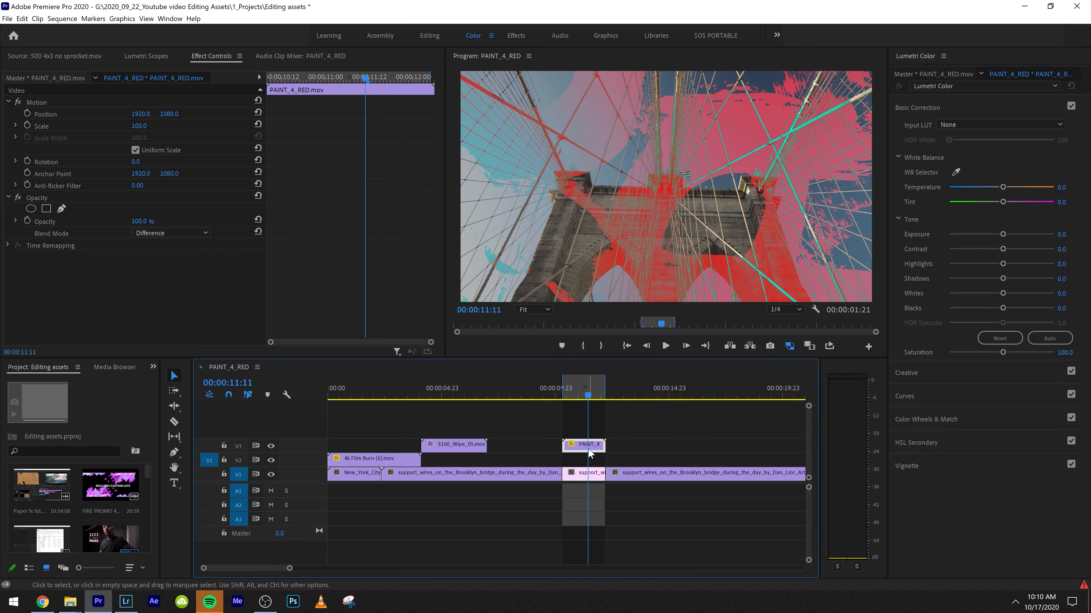
{"action": "key", "text": "space"}
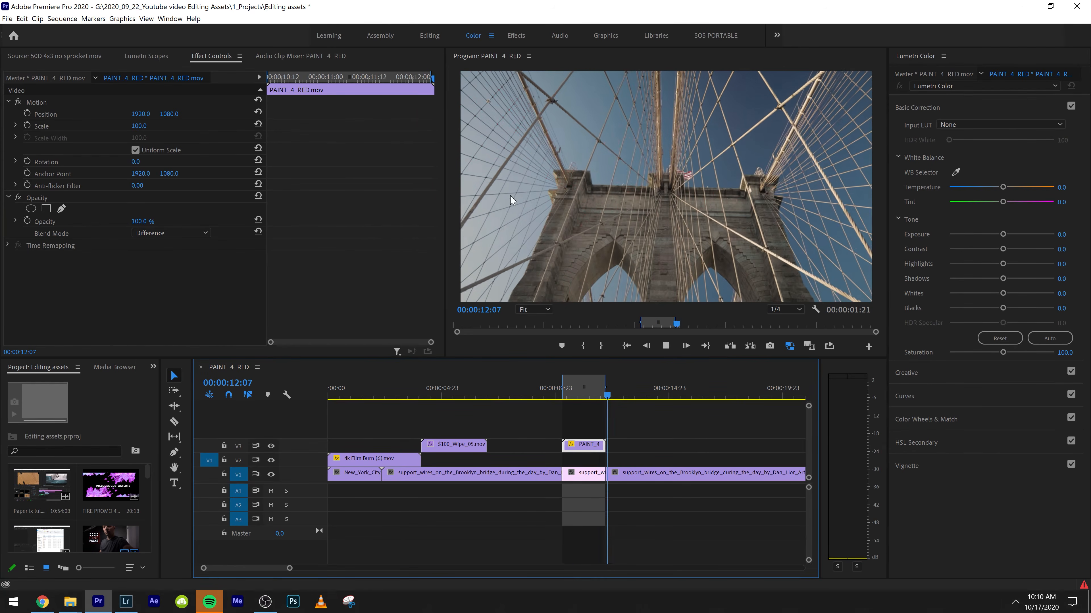
{"action": "key", "text": "space"}
{"action": "left_click_drag", "start_coordinate": [564, 397], "coordinate": [568, 397]}
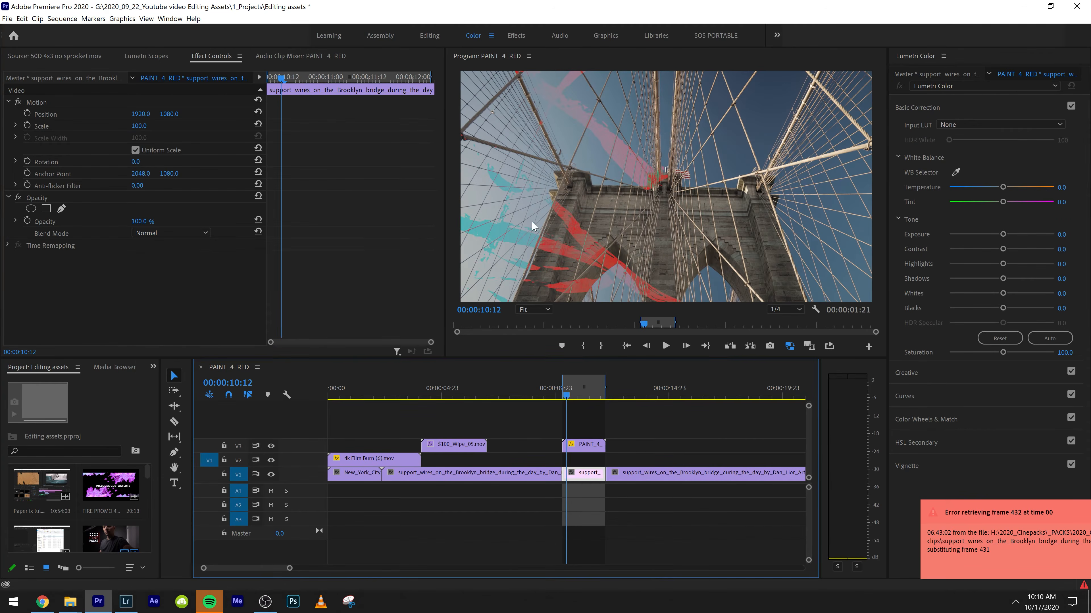
{"action": "key", "text": "space"}
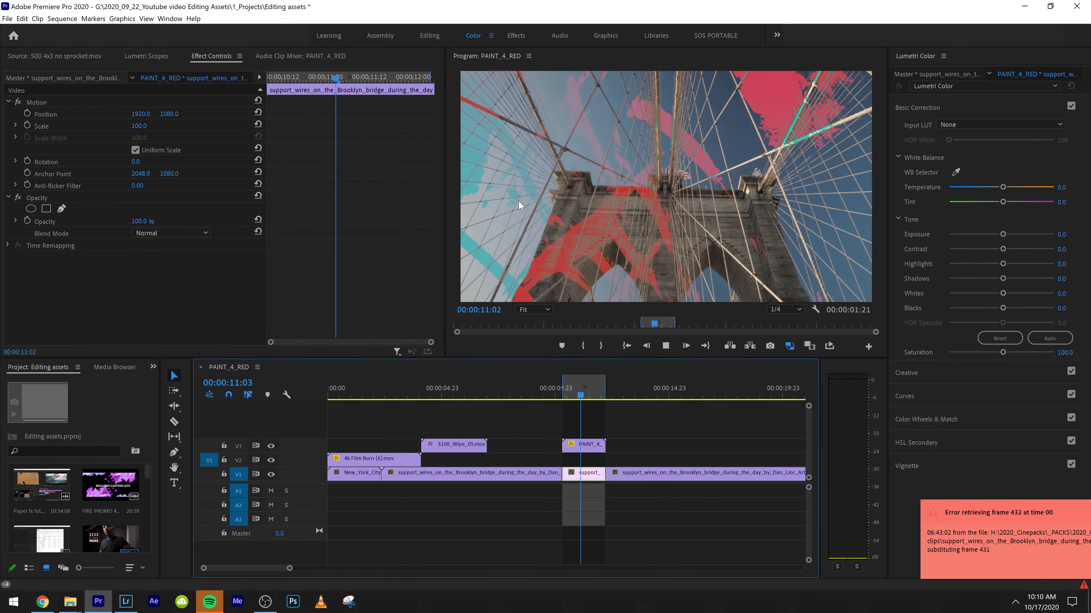
{"action": "key", "text": "space"}
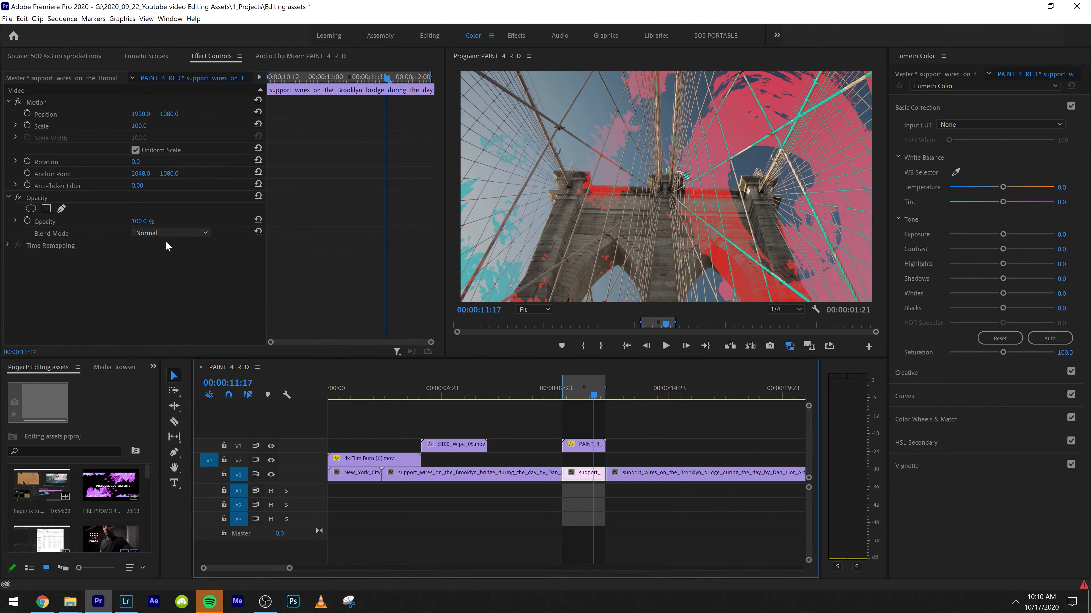
Step: Try the Exclusion and Subtract blend modes on the PAINT_4_RED.mov clip and play the transition
{"action": "left_click", "coordinate": [582, 447]}
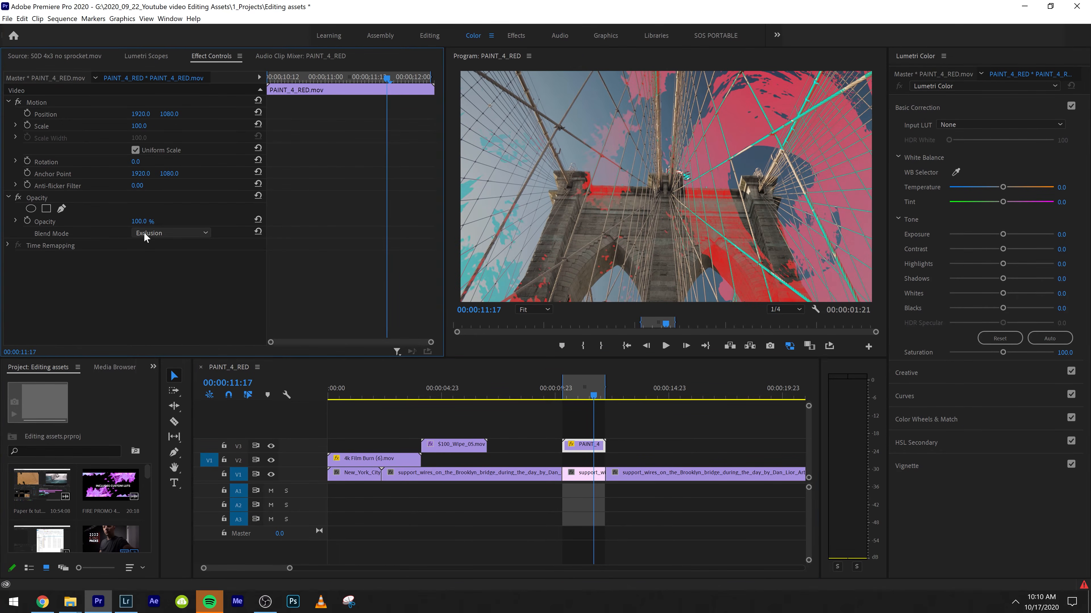
{"action": "left_click", "coordinate": [565, 389]}
{"action": "key", "text": "space"}
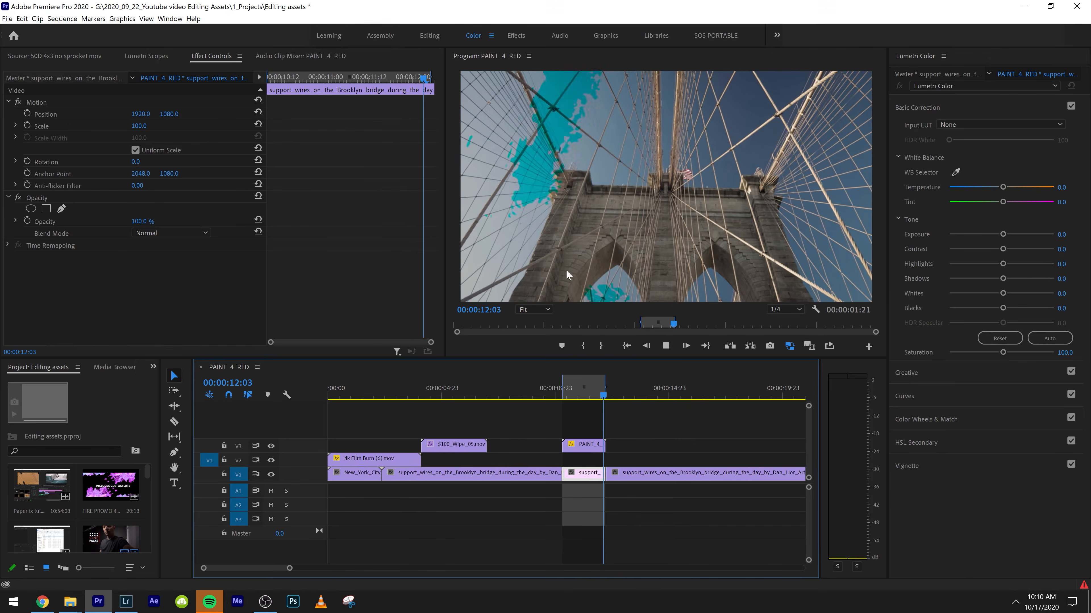
{"action": "key", "text": "space"}
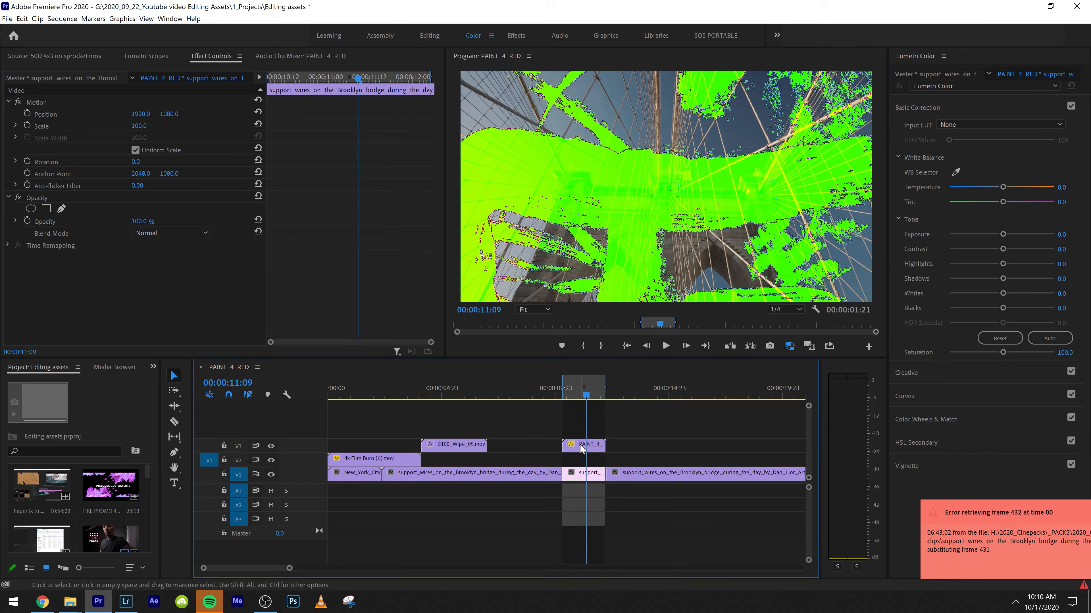
Step: Set the PAINT_4_RED.mov clip's blend mode to Saturation and play the transition from its start
{"action": "left_click", "coordinate": [585, 446]}
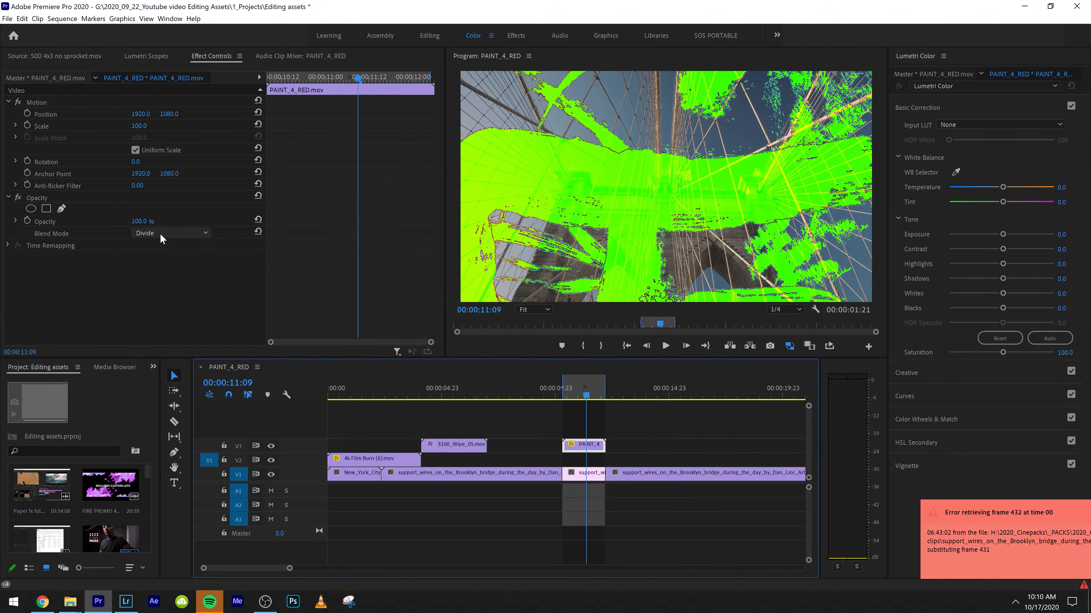
{"action": "scroll", "coordinate": [160, 235], "scroll_direction": "down", "scroll_amount": 1}
{"action": "left_click_drag", "start_coordinate": [588, 393], "coordinate": [566, 399]}
{"action": "key", "text": "space"}
{"action": "key", "text": "space"}
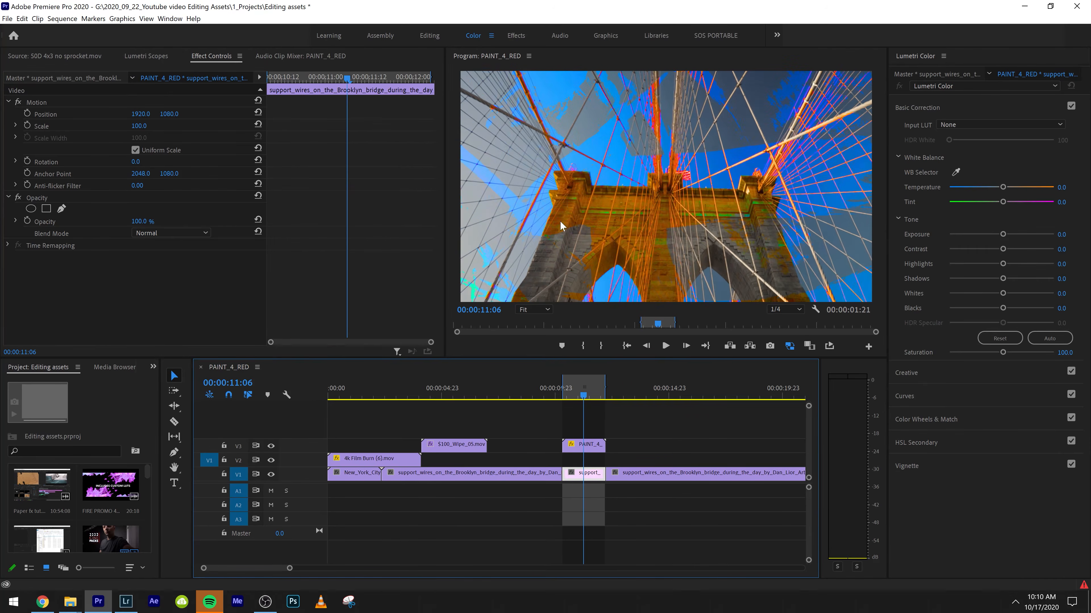
{"action": "key", "text": "space"}
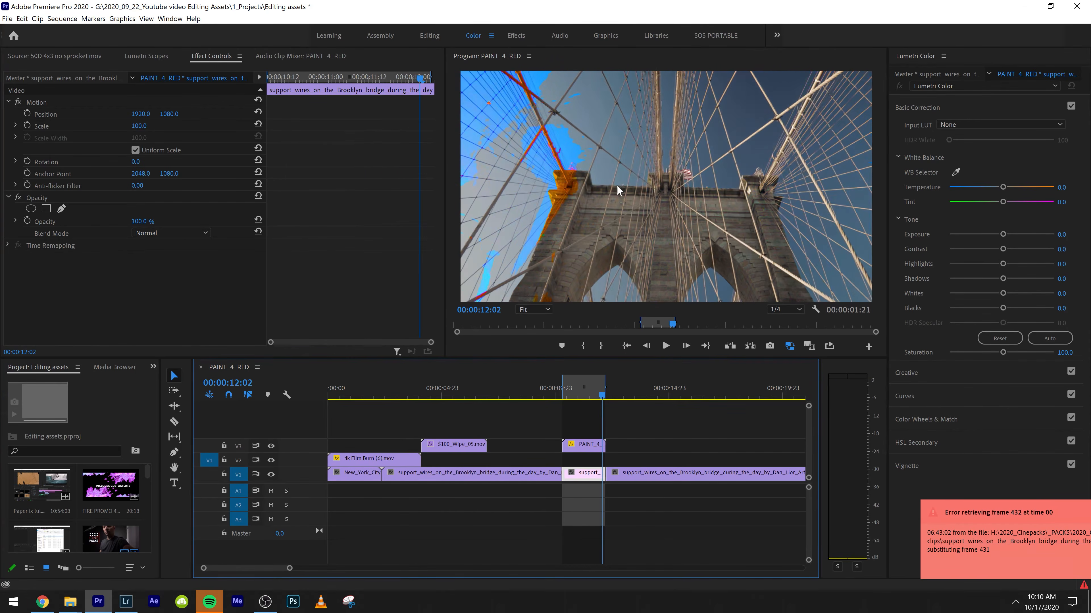
Step: Return the playhead to the paint transition and clear the sequence's in and out range
{"action": "left_click", "coordinate": [565, 398]}
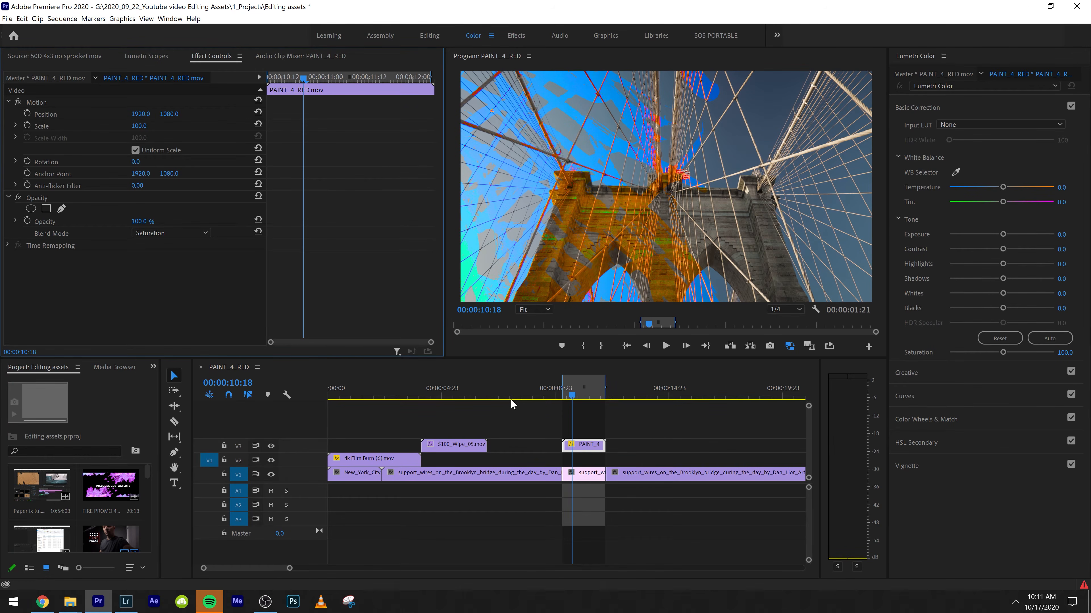
{"action": "key", "text": "ctrl+shift+x"}
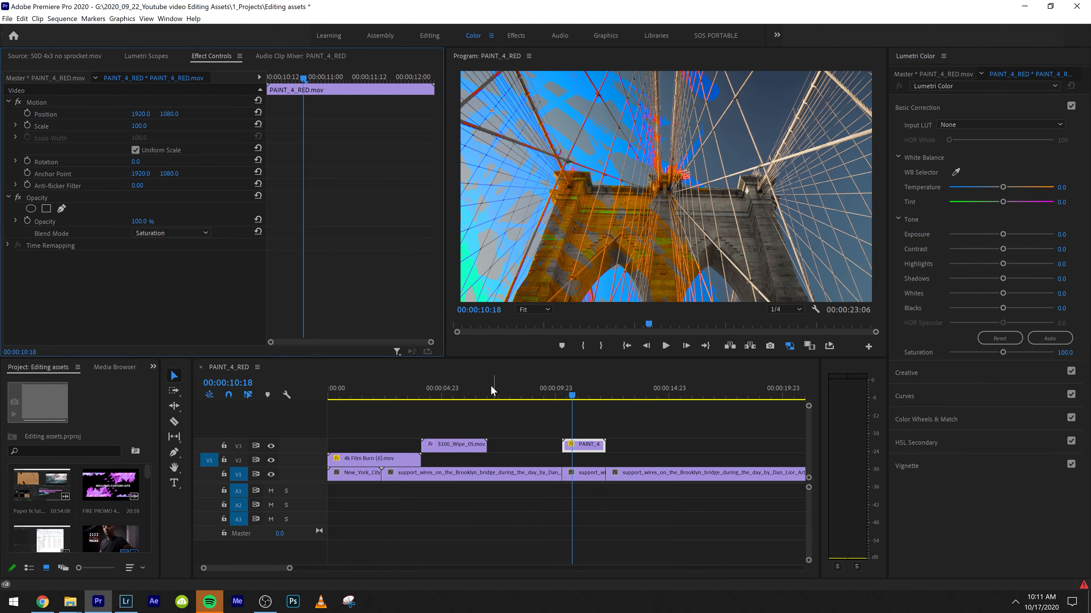
Step: Try the Screen and Hard Mix blend modes on the $100_Wipe_05.mov clip
{"action": "left_click", "coordinate": [447, 391]}
{"action": "left_click", "coordinate": [451, 445]}
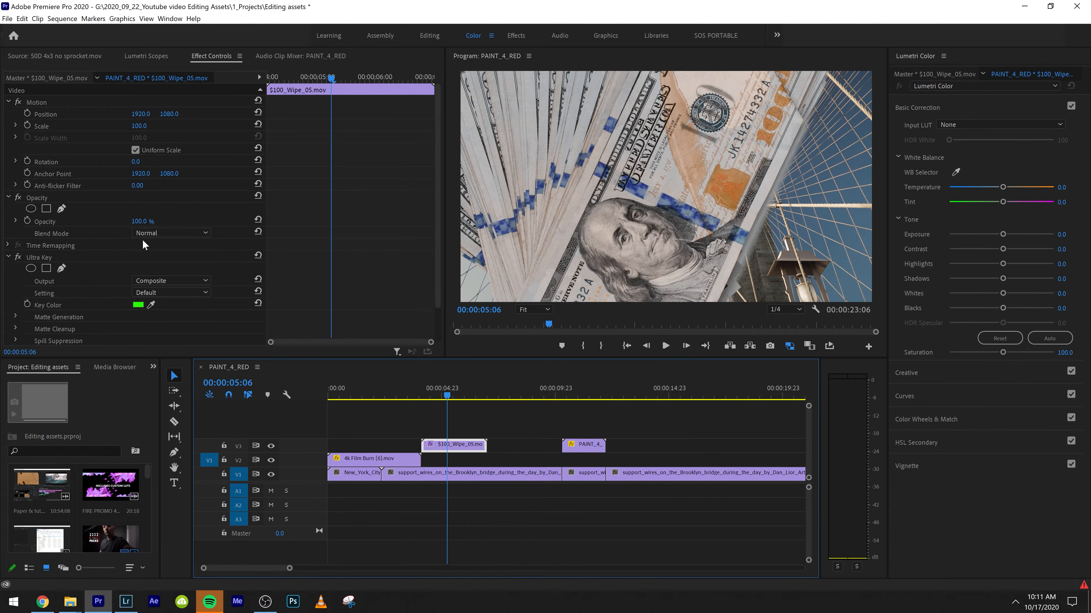
{"action": "left_click", "coordinate": [169, 233]}
{"action": "left_click", "coordinate": [172, 349]}
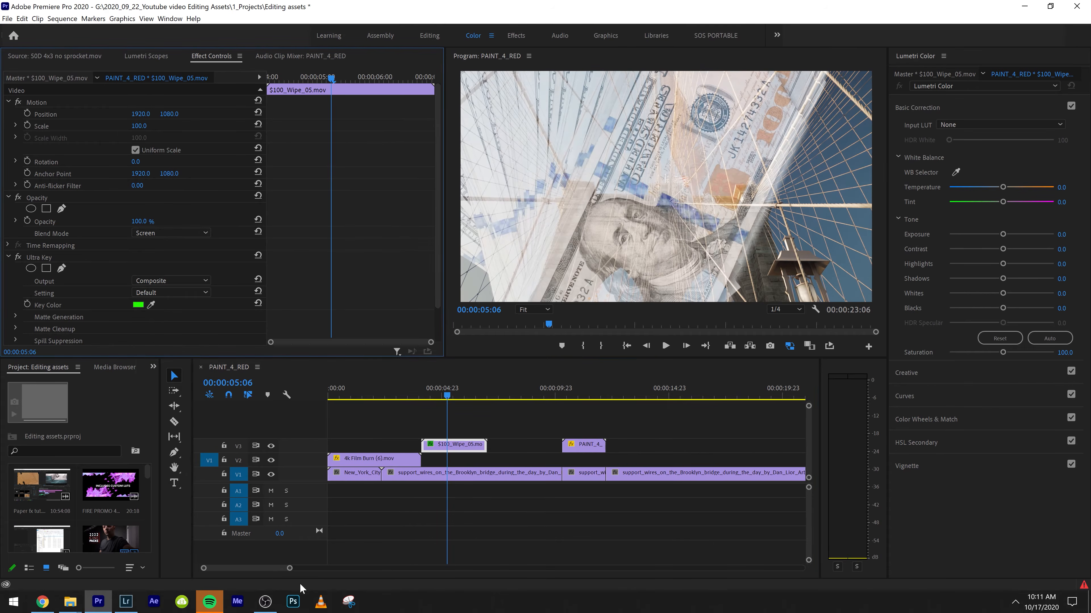
{"action": "left_click", "coordinate": [165, 234]}
{"action": "left_click", "coordinate": [179, 480]}
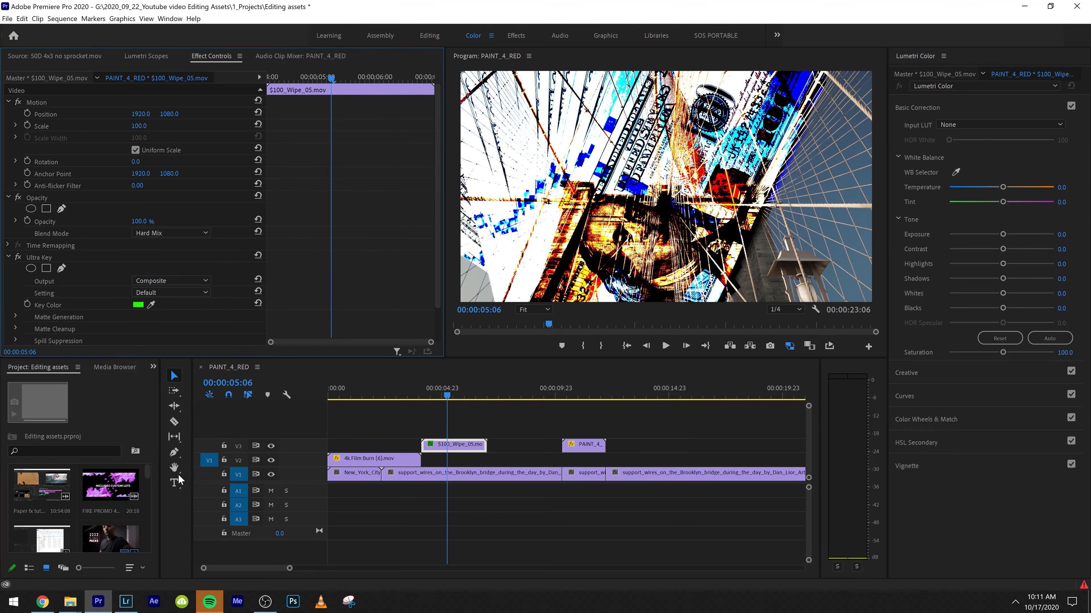
Step: Try the Difference blend mode on the $100_Wipe_05.mov clip, play the wipe, and switch it to Hue
{"action": "left_click", "coordinate": [170, 233]}
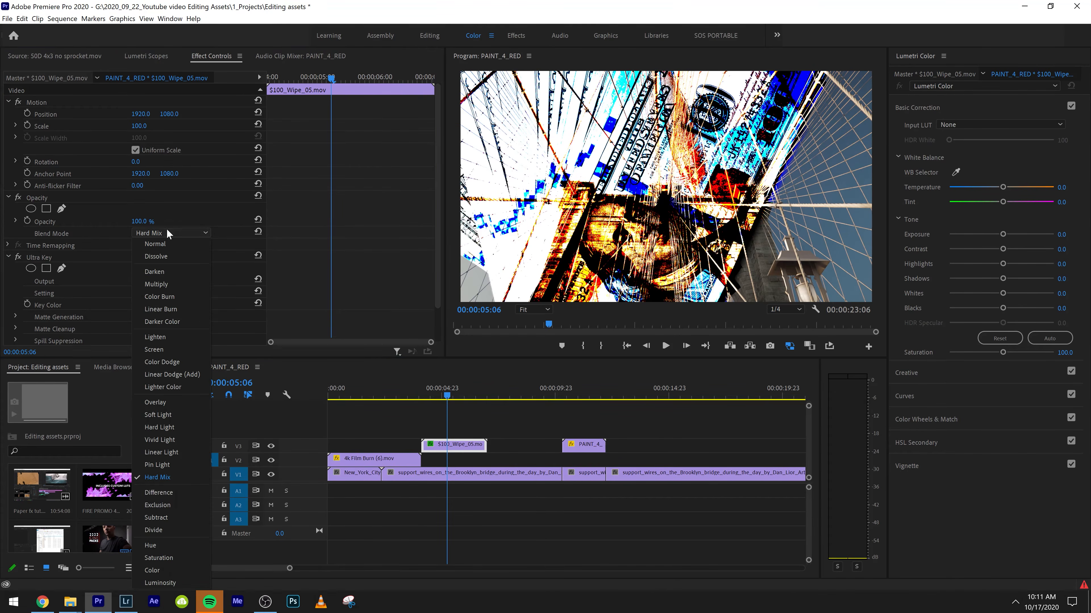
{"action": "left_click", "coordinate": [183, 489]}
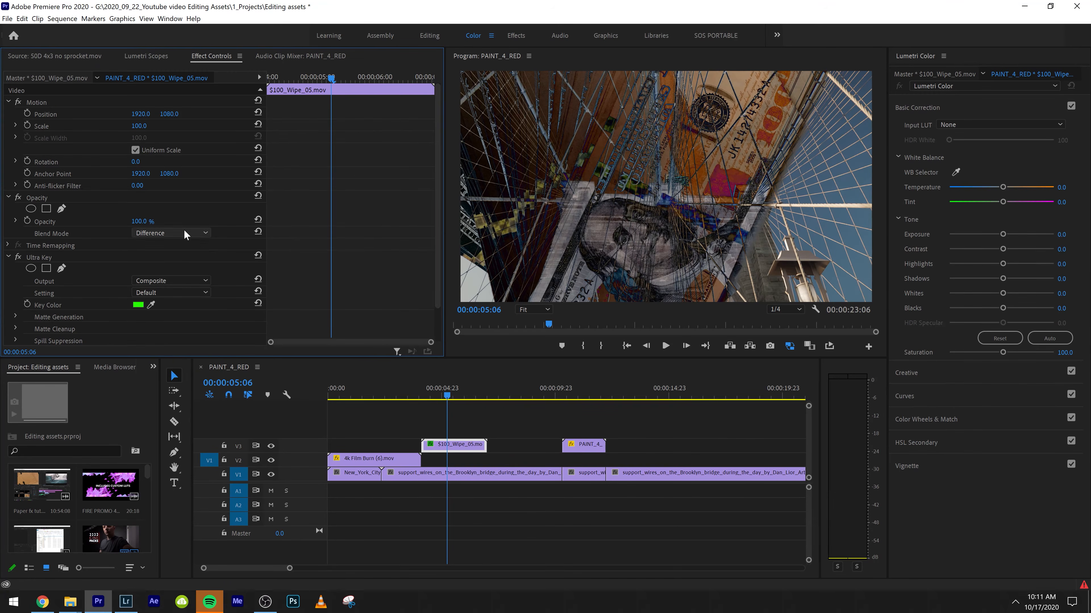
{"action": "key", "text": "space"}
{"action": "key", "text": "space"}
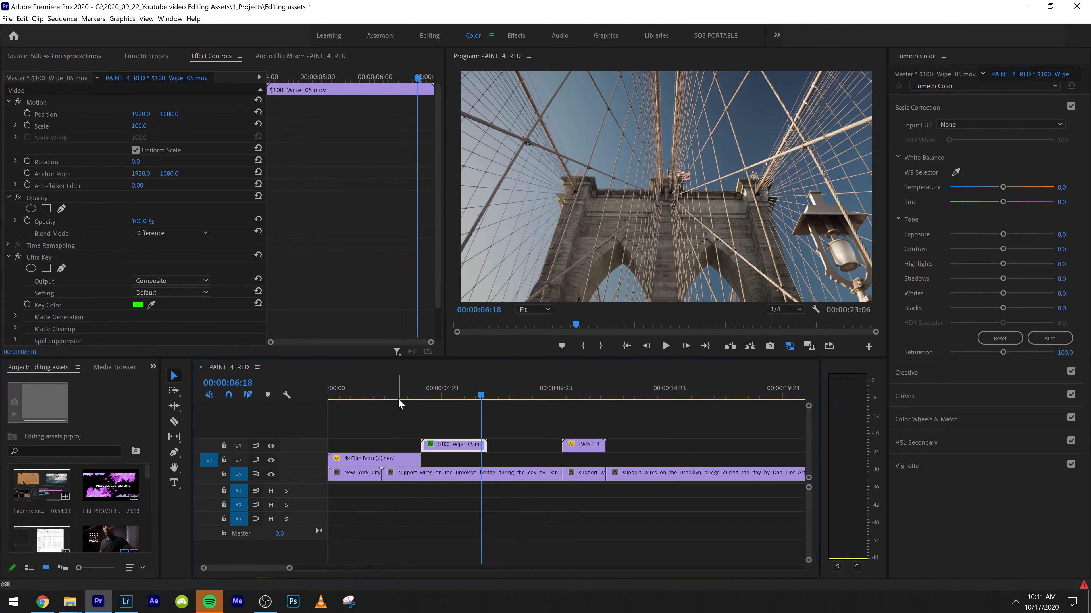
{"action": "left_click", "coordinate": [146, 234]}
{"action": "left_click", "coordinate": [154, 540]}
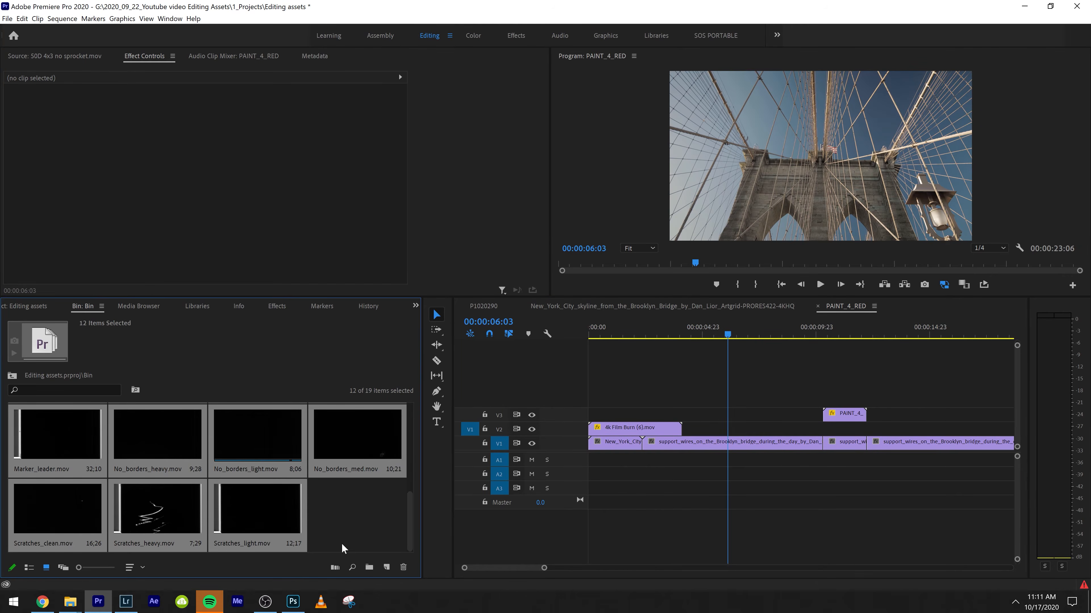
Step: Open No_borders_light.mov from the bin in the source view and mark its in point
{"action": "left_click", "coordinate": [343, 545]}
{"action": "double_click", "coordinate": [258, 417]}
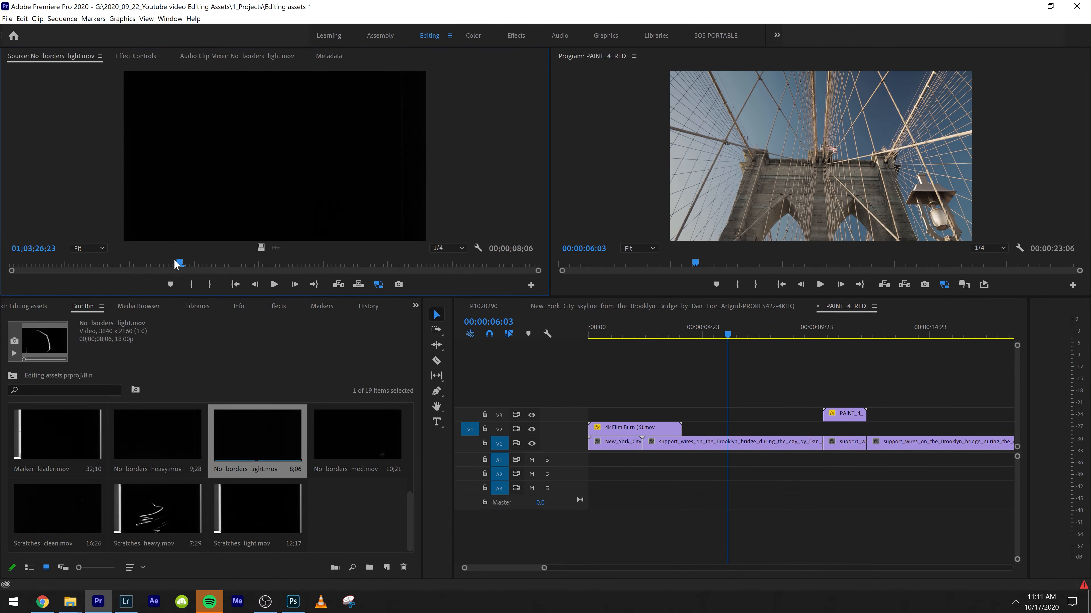
{"action": "key", "text": "i"}
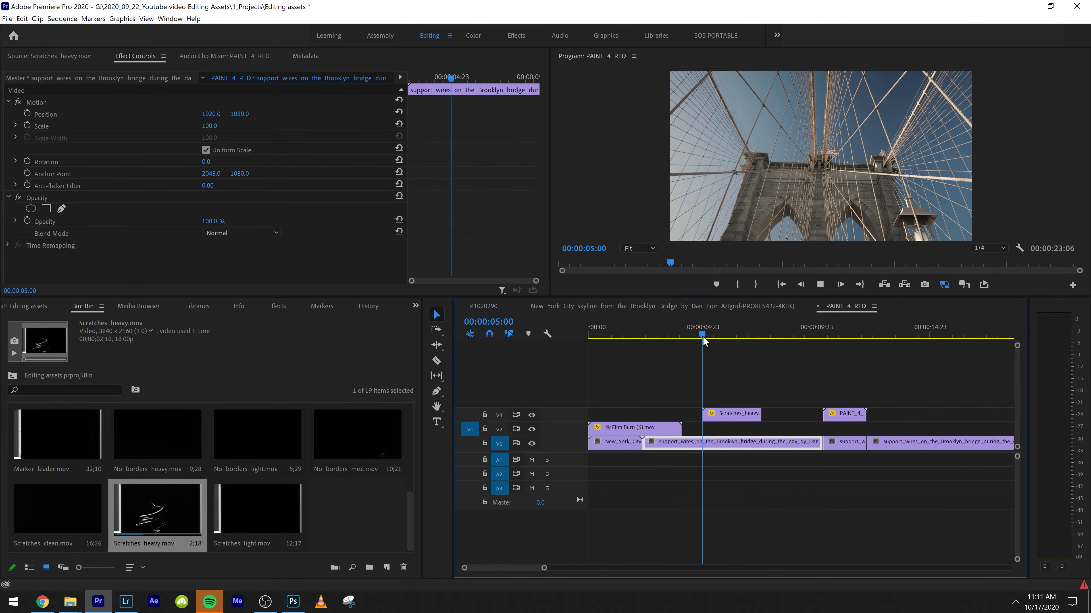
Step: Play the Scratches_heavy.mov overlay and set the blend mode of the bridge clip beneath it to Darken
{"action": "key", "text": "space"}
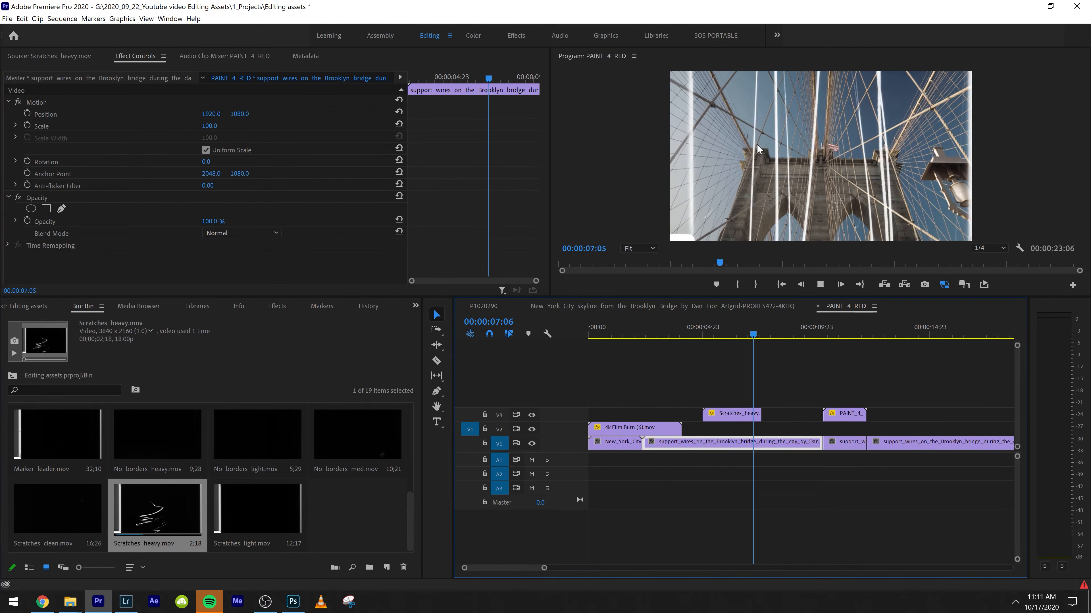
{"action": "key", "text": "space"}
{"action": "left_click", "coordinate": [269, 234]}
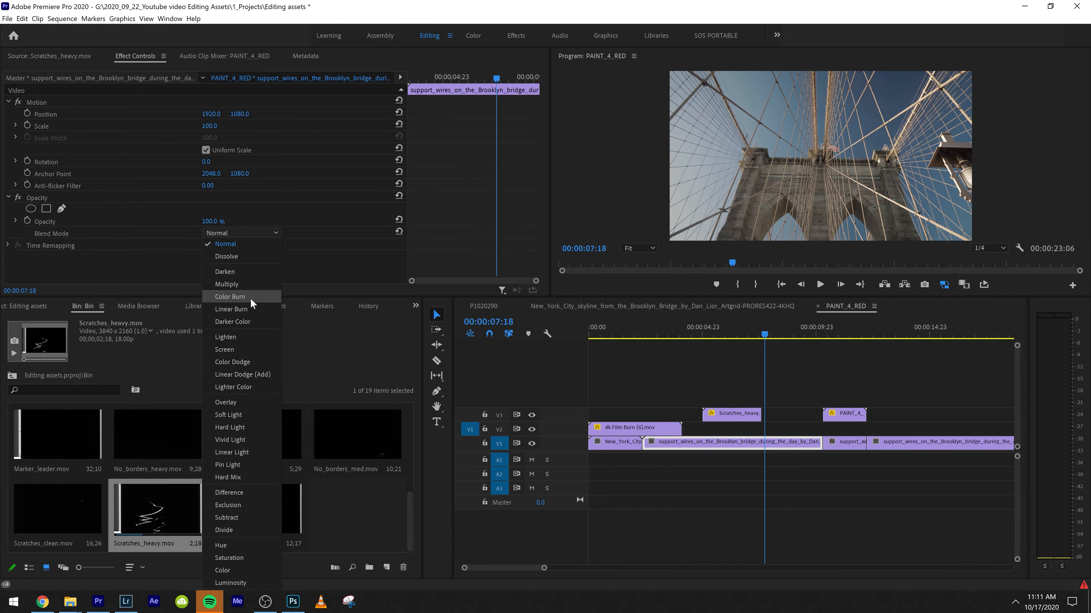
{"action": "left_click", "coordinate": [243, 271]}
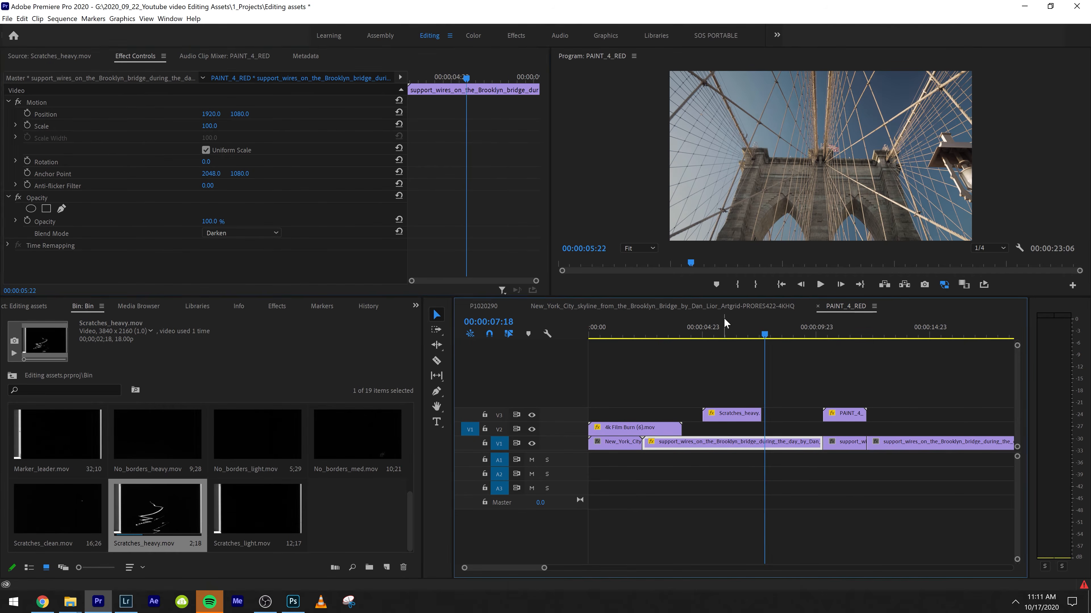
Step: Set the blend mode of the Scratches_heavy.mov clip on V3 to Screen
{"action": "left_click", "coordinate": [722, 328]}
{"action": "left_click", "coordinate": [725, 417]}
{"action": "left_click", "coordinate": [262, 235]}
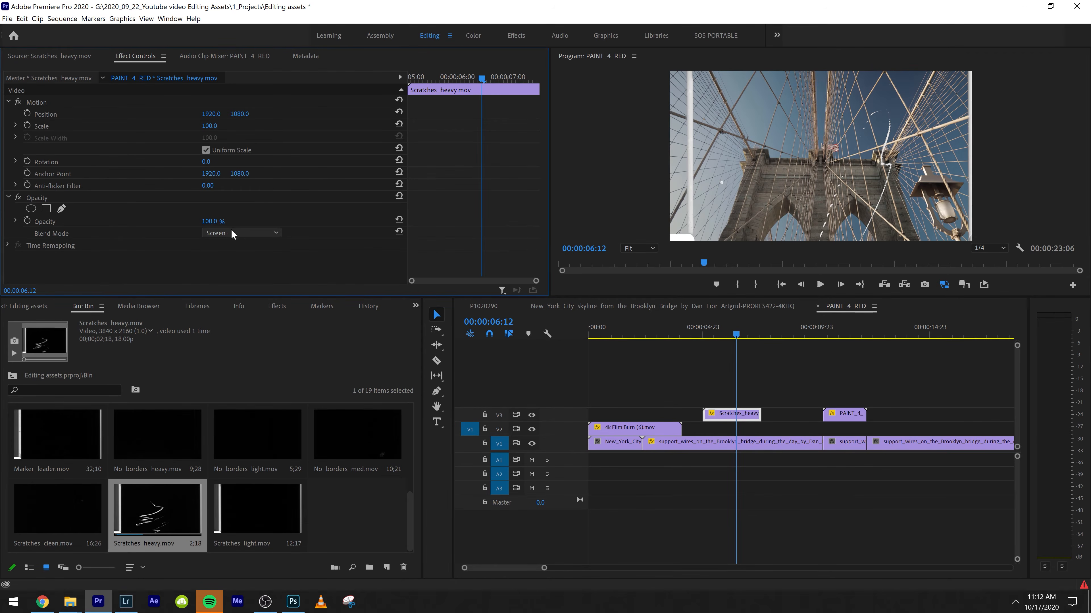
Step: Try the Difference and Subtract blend modes on the Scratches_heavy.mov clip on V3, playing the scratches over the bridge footage
{"action": "scroll", "coordinate": [232, 234], "scroll_direction": "down", "scroll_amount": 2}
{"action": "scroll", "coordinate": [231, 238], "scroll_direction": "down", "scroll_amount": 9}
{"action": "left_click_drag", "start_coordinate": [722, 329], "coordinate": [725, 331]}
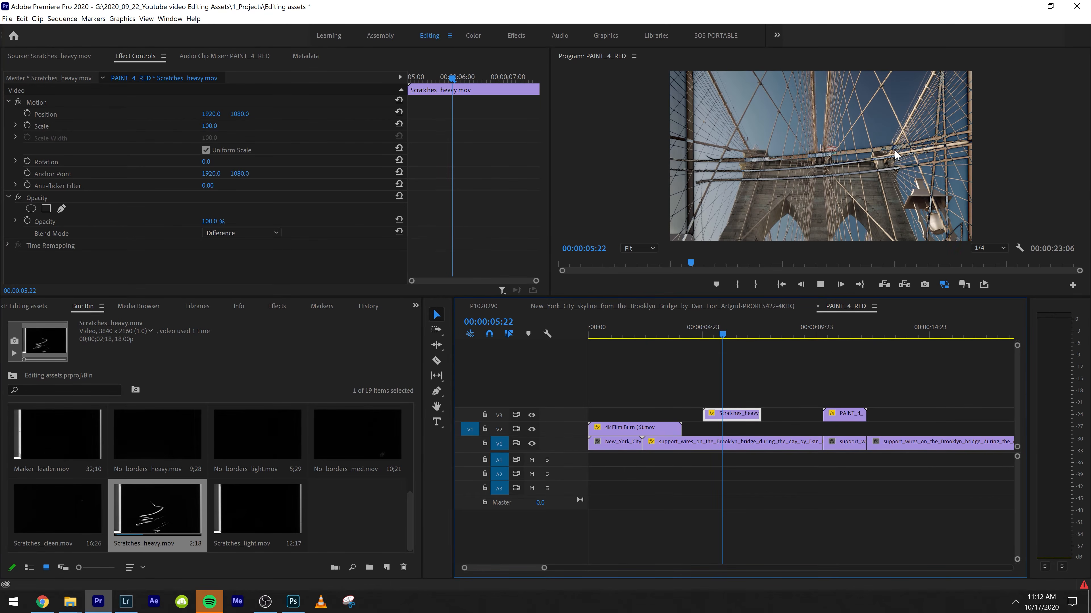
{"action": "key", "text": "space"}
{"action": "scroll", "coordinate": [227, 233], "scroll_direction": "down", "scroll_amount": 2}
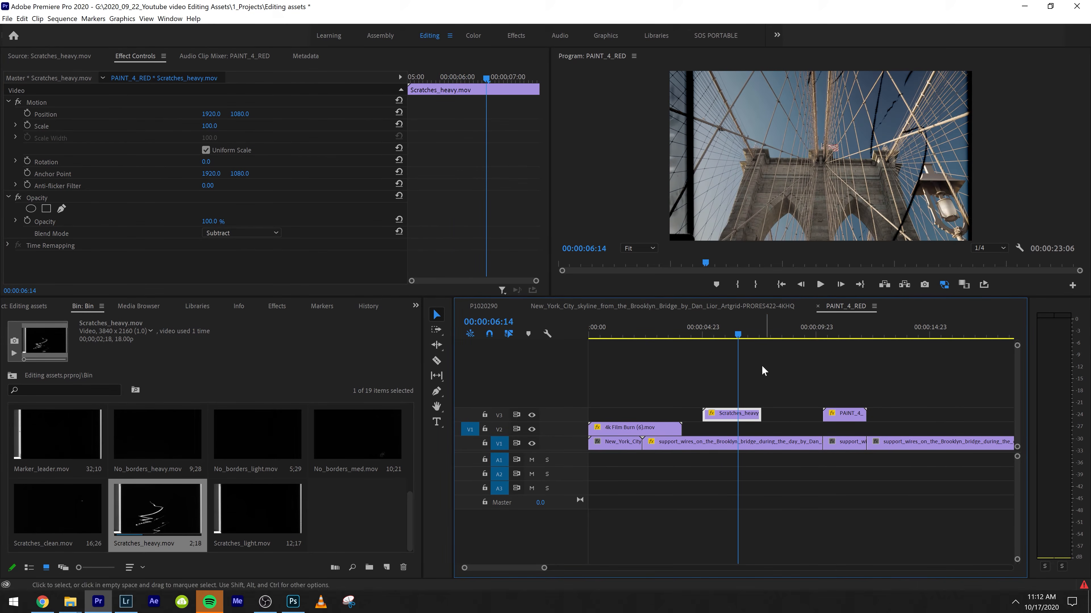
{"action": "left_click", "coordinate": [710, 335]}
{"action": "key", "text": "space"}
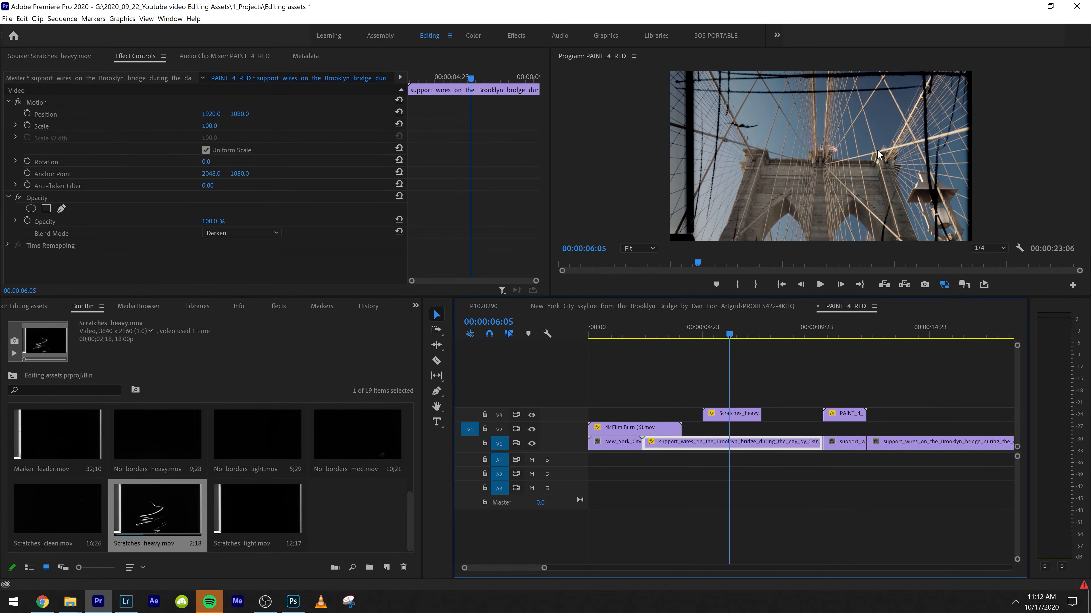
{"action": "key", "text": "space"}
{"action": "key", "text": "space"}
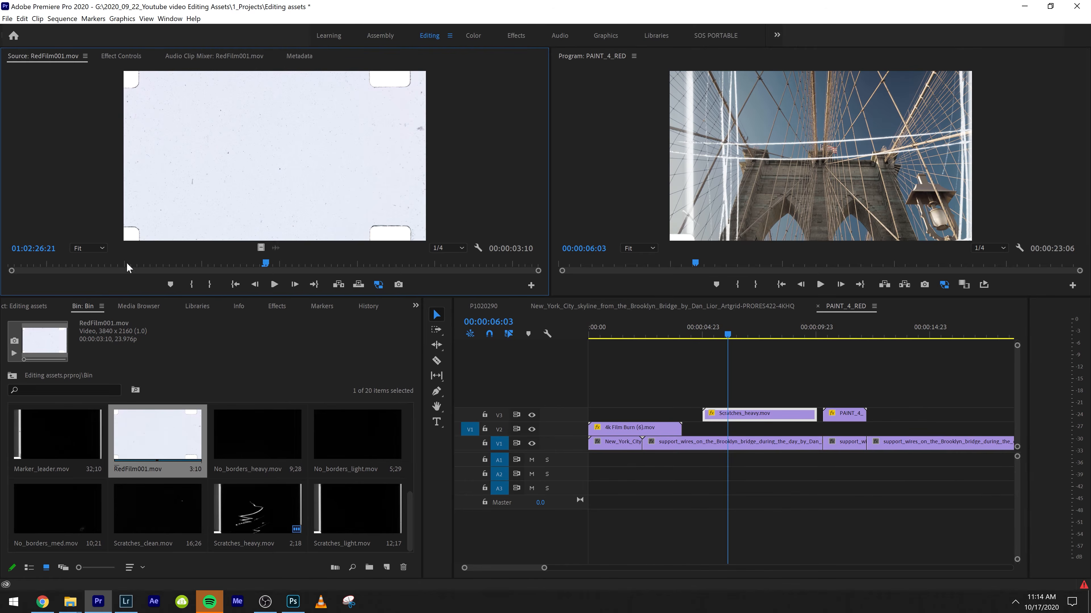
Step: Preview RedFilm001.mov in the source view, place its video on V3 starting at the end of the film burn, and play it
{"action": "left_click_drag", "start_coordinate": [127, 267], "coordinate": [13, 278]}
{"action": "key", "text": "space"}
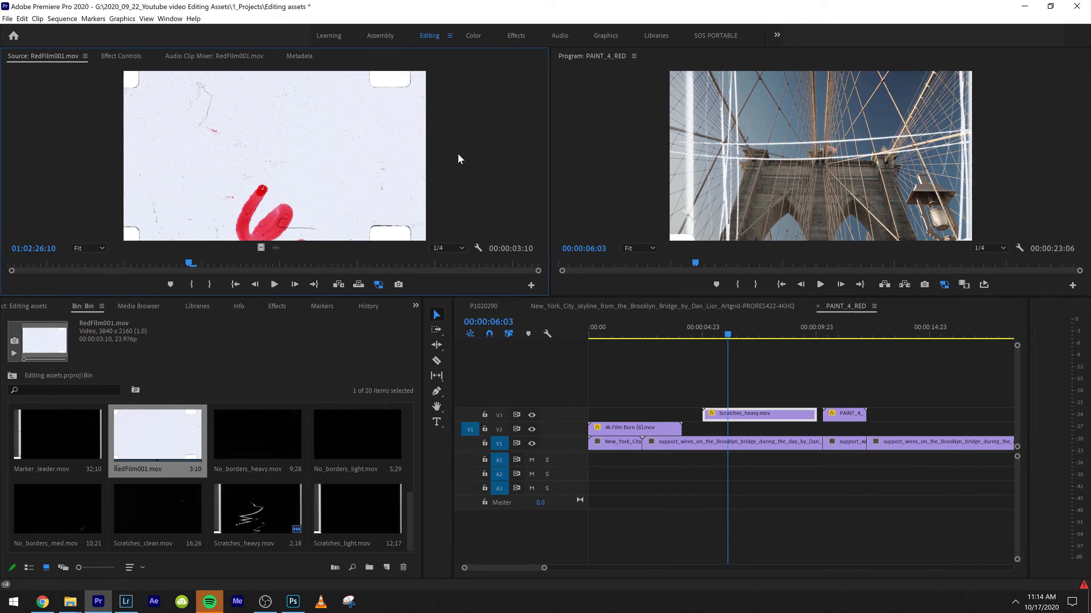
{"action": "left_click_drag", "start_coordinate": [261, 248], "coordinate": [722, 415]}
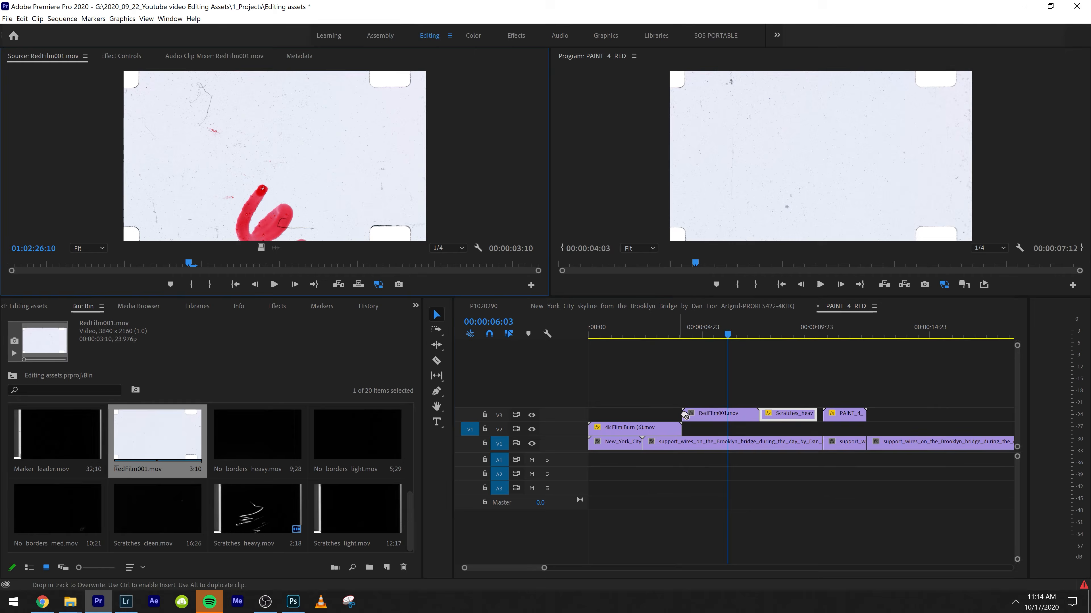
{"action": "left_click", "coordinate": [787, 335]}
{"action": "left_click", "coordinate": [677, 334]}
{"action": "key", "text": "space"}
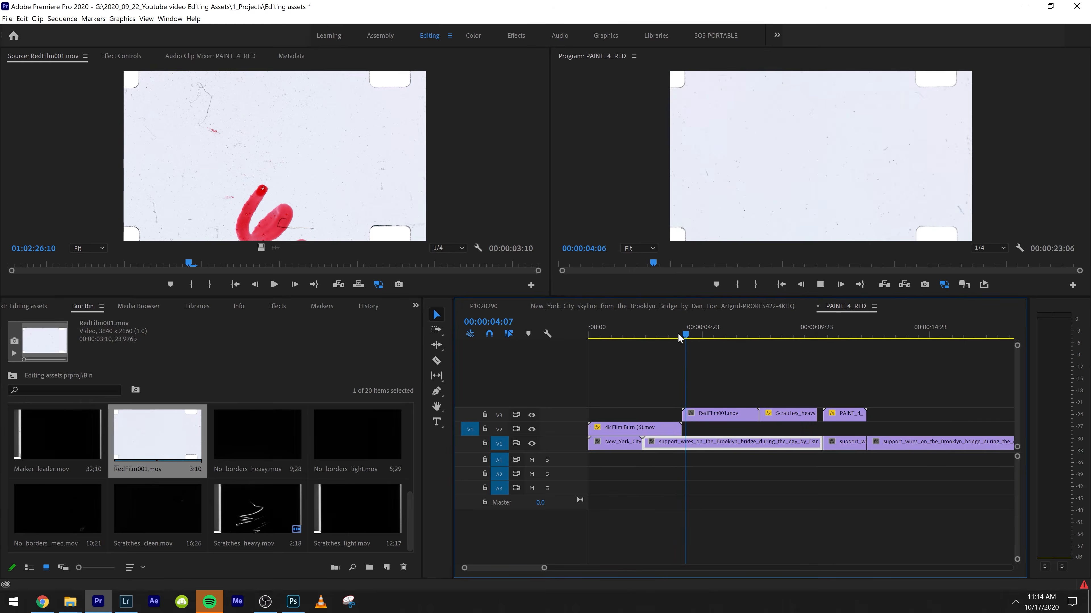
{"action": "key", "text": "space"}
Step: Set the blend mode of the bridge clip on V1 and of RedFilm001.mov above it to Multiply, and play the overlay
{"action": "left_click", "coordinate": [121, 56]}
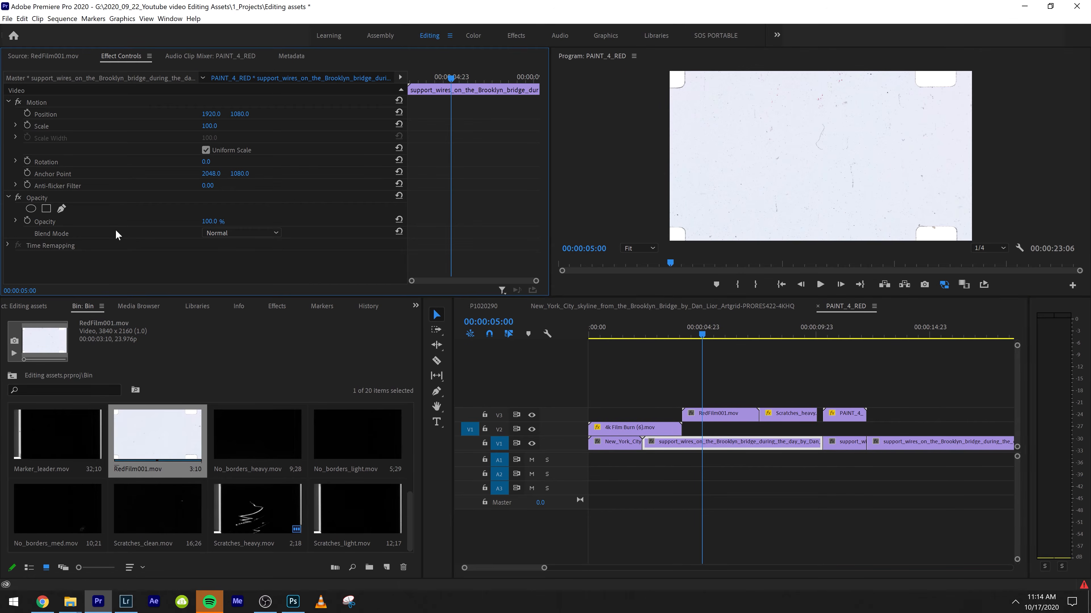
{"action": "left_click", "coordinate": [229, 235]}
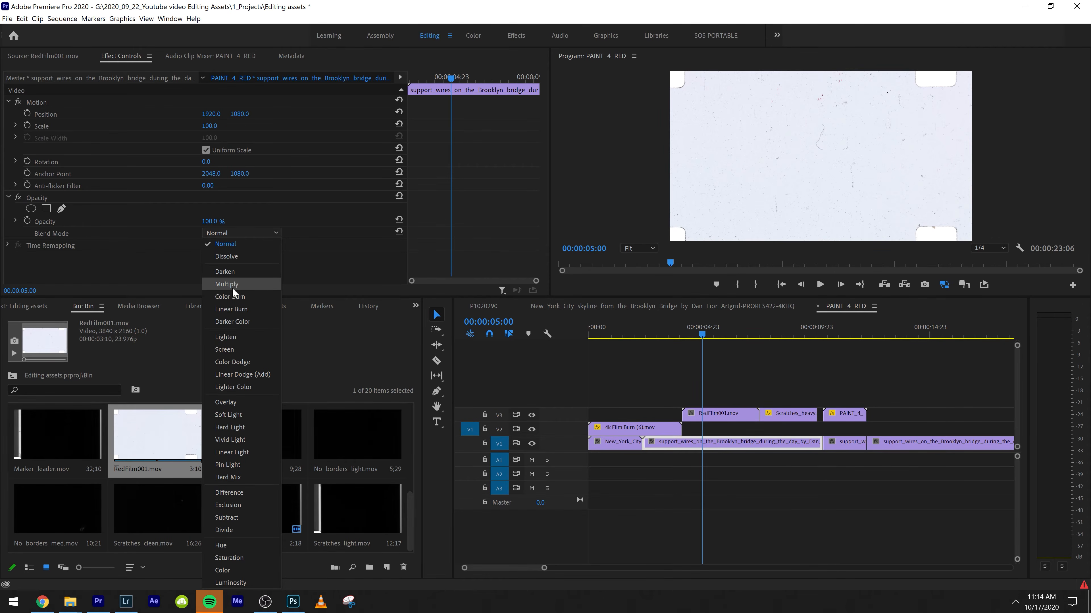
{"action": "left_click", "coordinate": [232, 287]}
{"action": "left_click", "coordinate": [713, 415]}
{"action": "left_click", "coordinate": [262, 233]}
{"action": "left_click", "coordinate": [232, 287]}
{"action": "left_click", "coordinate": [816, 516]}
{"action": "key", "text": "space"}
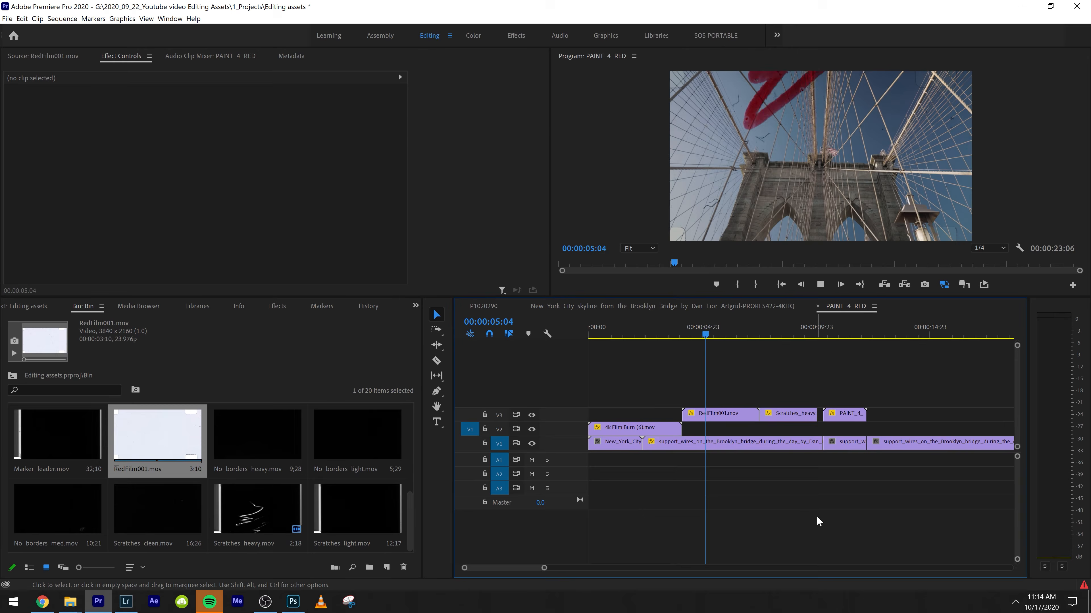
{"action": "key", "text": "space"}
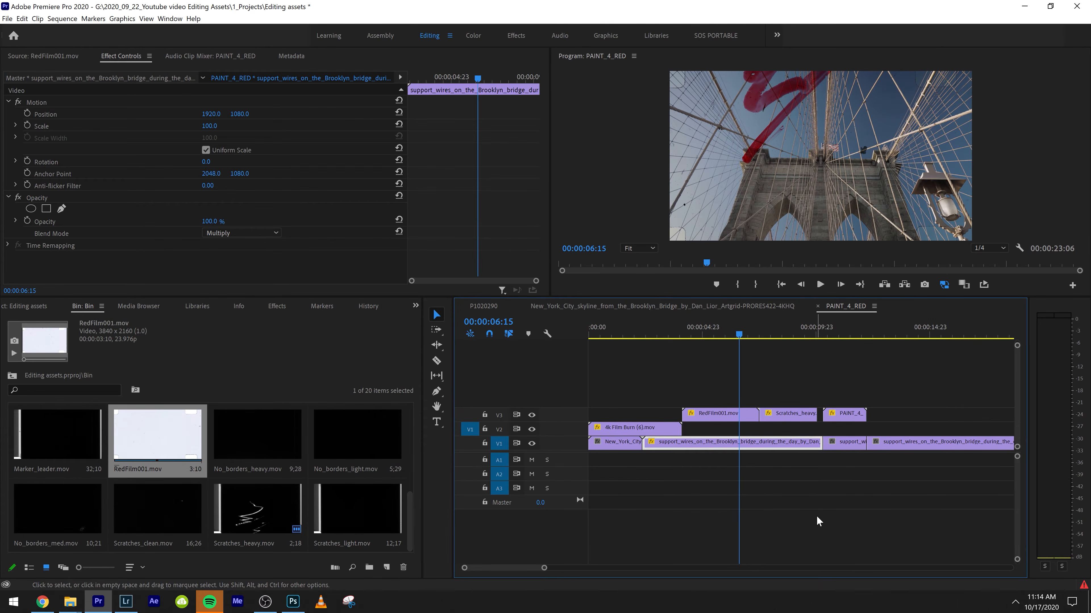
Step: Try the Screen blend mode on the RedFilm001.mov clip on V3
{"action": "left_click", "coordinate": [257, 233]}
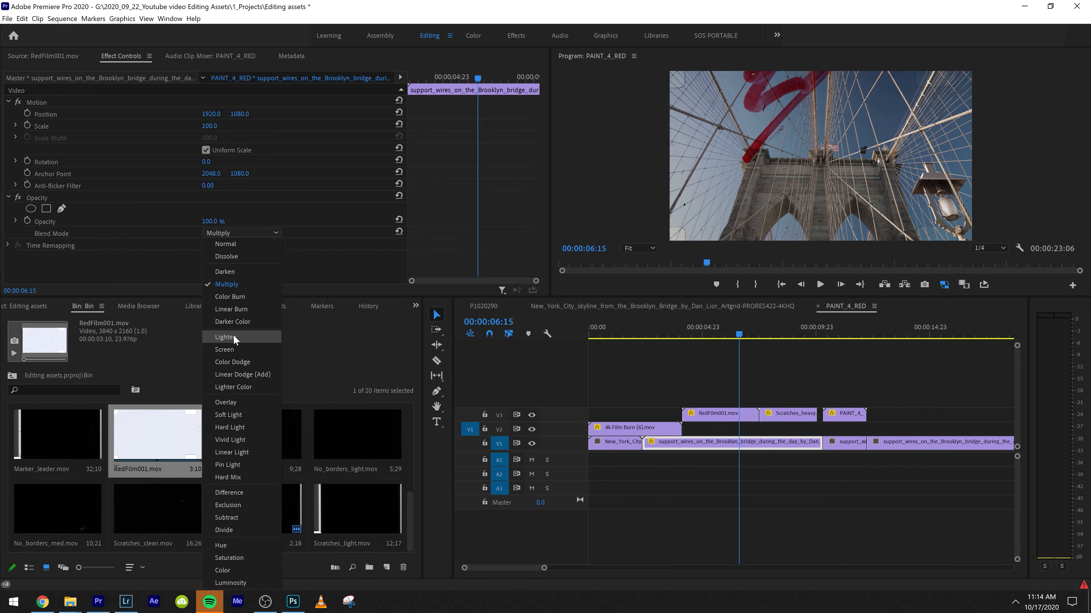
{"action": "key", "text": "Escape"}
{"action": "left_click", "coordinate": [712, 329]}
{"action": "left_click", "coordinate": [720, 413]}
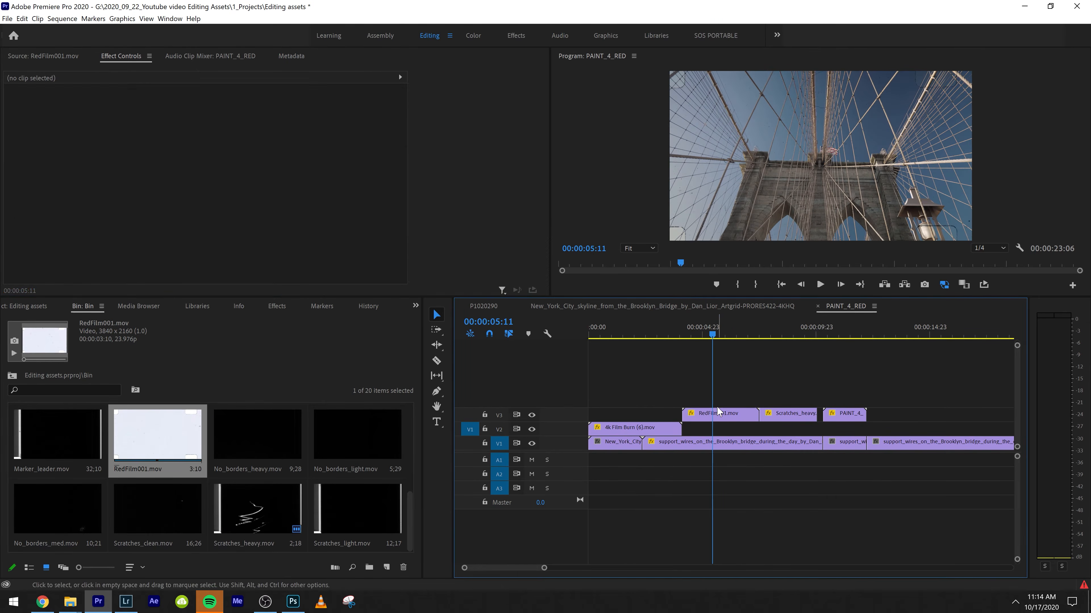
{"action": "left_click", "coordinate": [240, 233]}
{"action": "left_click", "coordinate": [241, 342]}
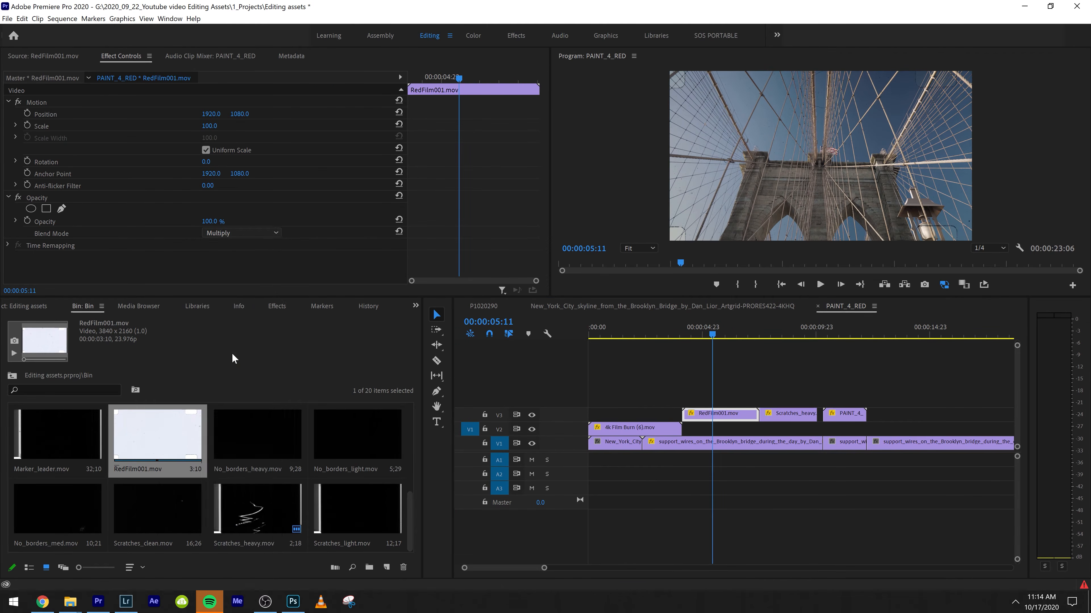
{"action": "left_click", "coordinate": [726, 333]}
Step: Try the Overlay and Hard Light blend modes on RedFilm001.mov and view a frame with the red markings
{"action": "left_click", "coordinate": [258, 233]}
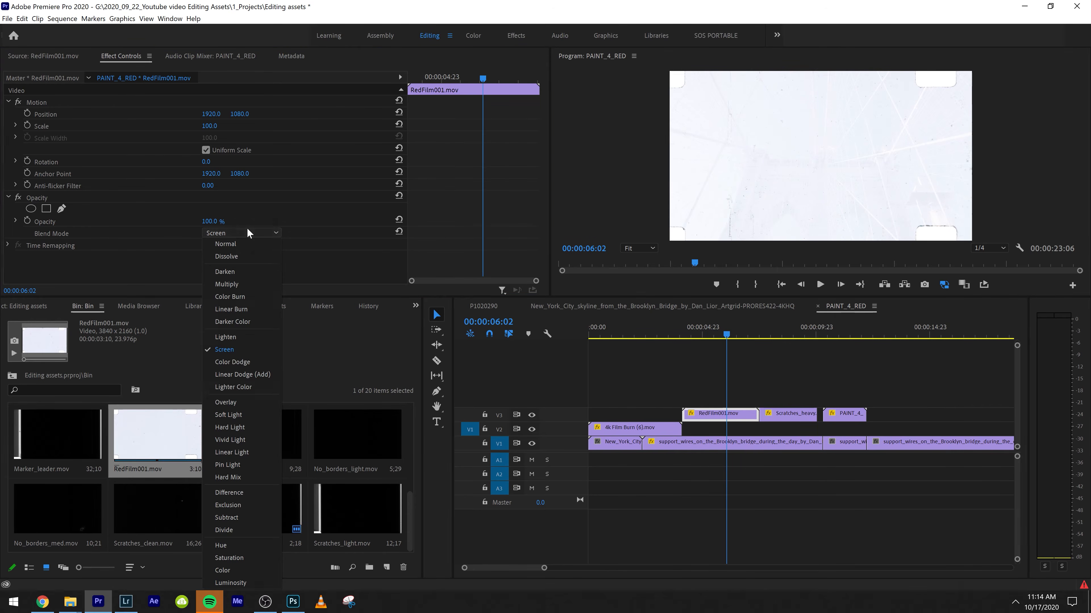
{"action": "left_click", "coordinate": [248, 403]}
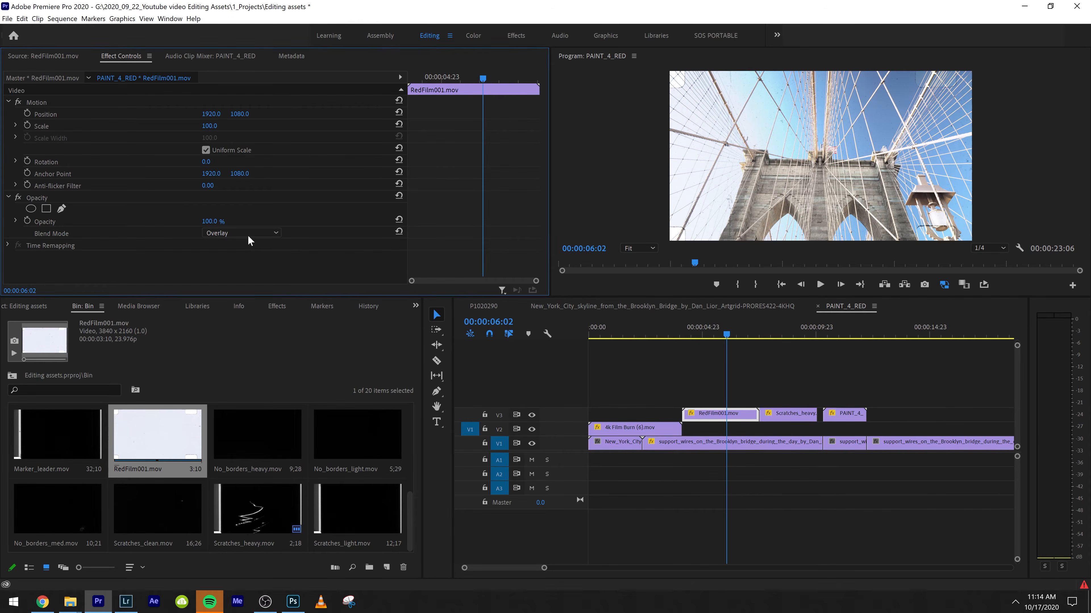
{"action": "scroll", "coordinate": [251, 231], "scroll_direction": "down", "scroll_amount": 2}
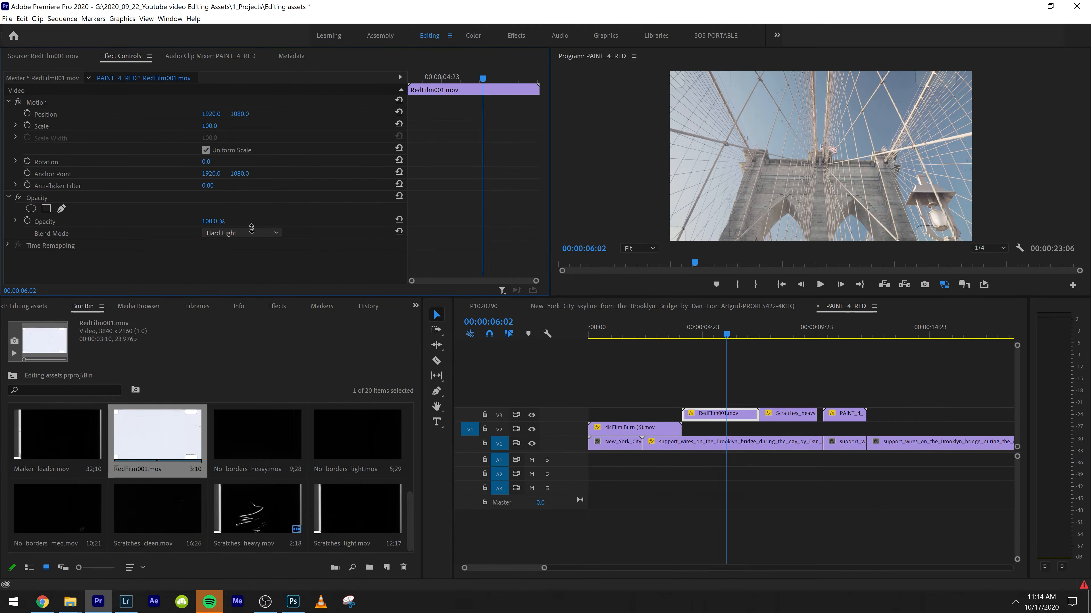
{"action": "left_click_drag", "start_coordinate": [721, 335], "coordinate": [716, 339]}
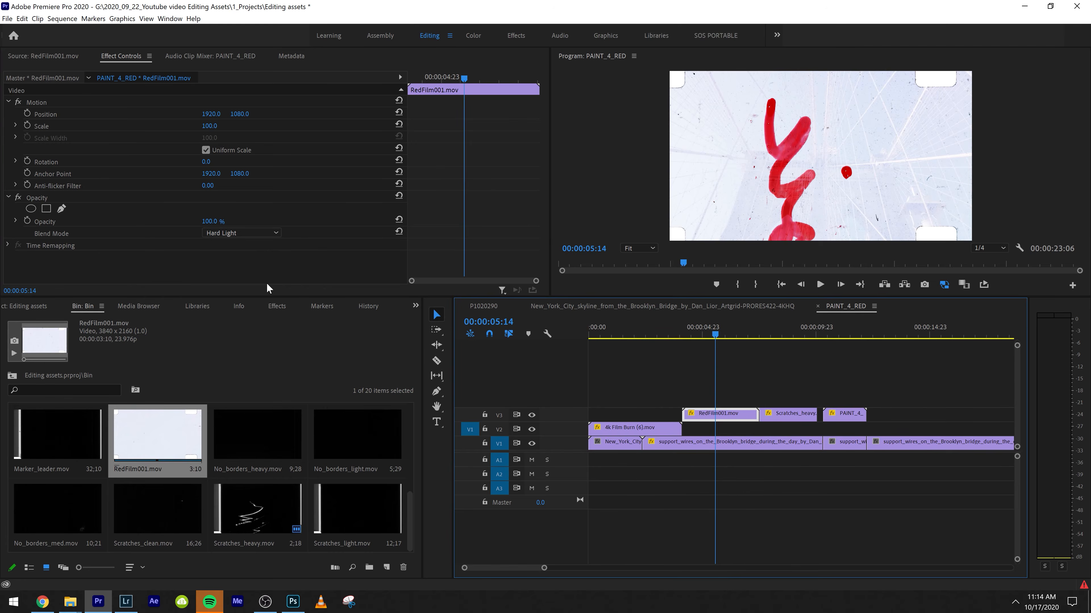
Step: Try the Difference blend mode on RedFilm001.mov and play the overlay from near its start
{"action": "scroll", "coordinate": [251, 236], "scroll_direction": "down", "scroll_amount": 5}
{"action": "left_click", "coordinate": [688, 334]}
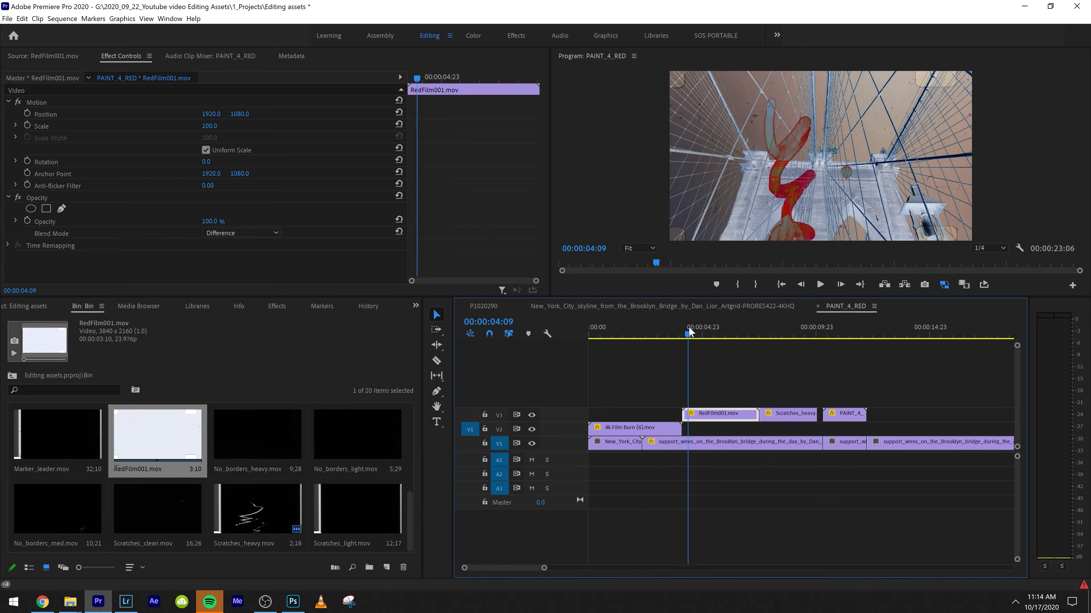
{"action": "key", "text": "space"}
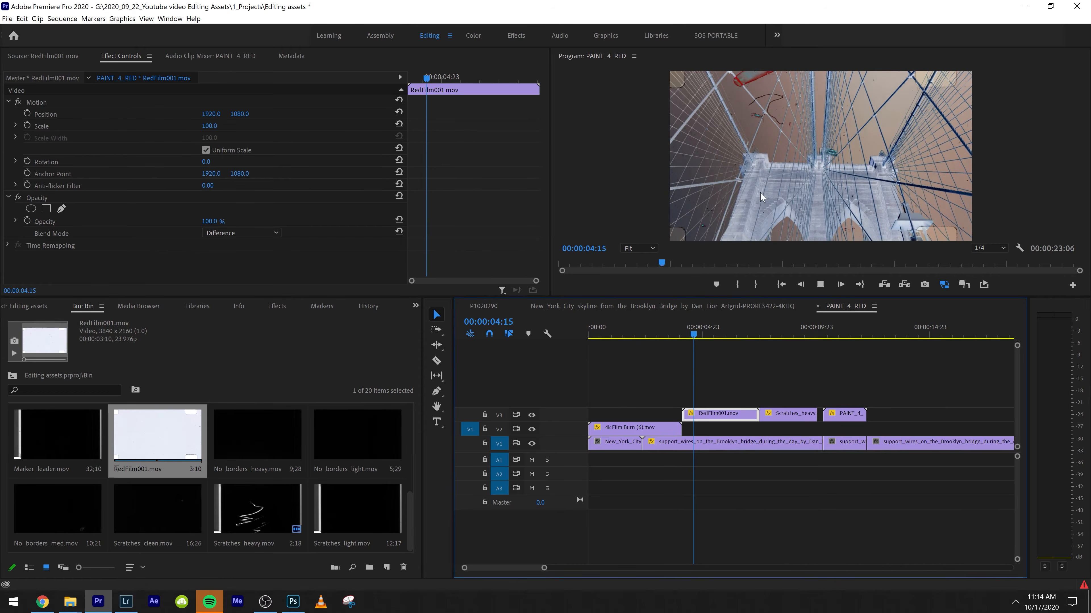
{"action": "key", "text": "space"}
{"action": "key", "text": "space"}
{"action": "key", "text": "space"}
Step: Set the blend mode of the bridge clip under RedFilm001.mov to Screen and play that section
{"action": "scroll", "coordinate": [215, 236], "scroll_direction": "down", "scroll_amount": 1}
{"action": "scroll", "coordinate": [215, 236], "scroll_direction": "down", "scroll_amount": 6}
{"action": "left_click", "coordinate": [691, 335]}
{"action": "left_click", "coordinate": [706, 382]}
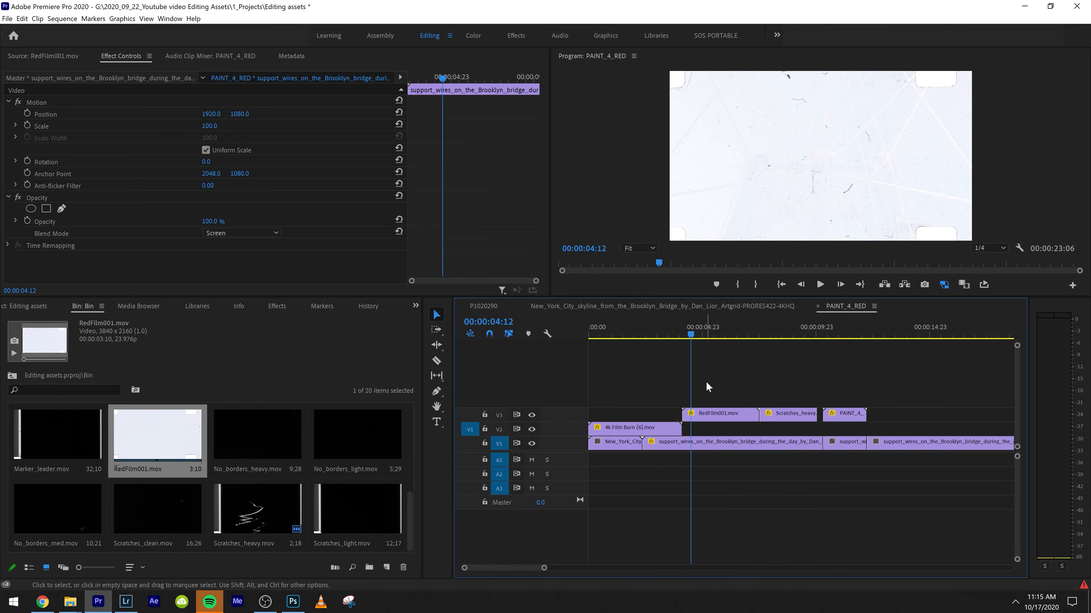
{"action": "key", "text": "space"}
{"action": "key", "text": "space"}
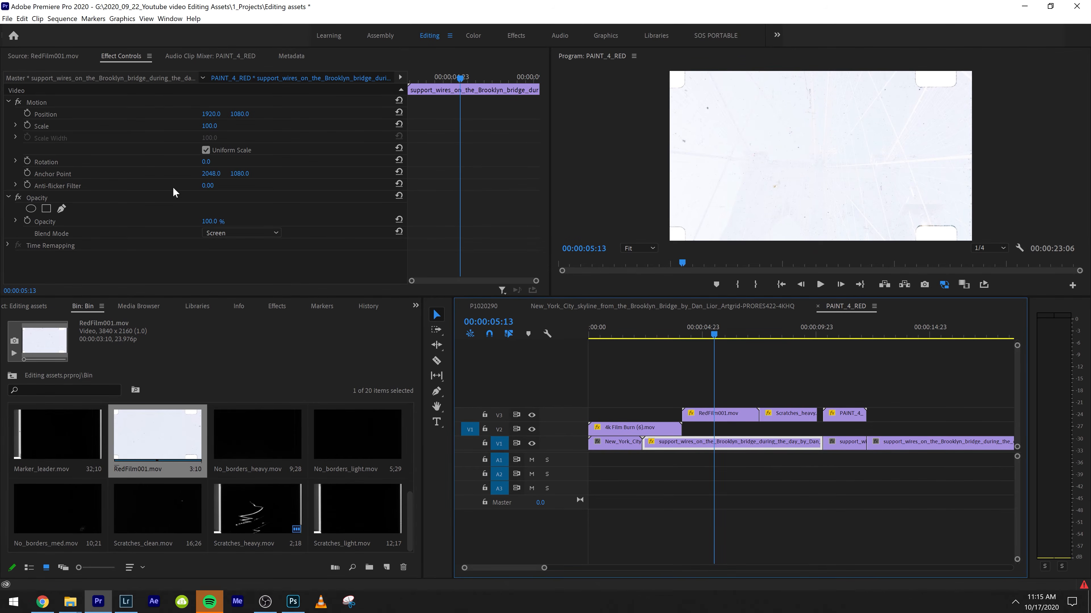
Step: Reset the blend modes of the bridge clip on V1 and the Scratches_heavy.mov clip on V3 to Normal
{"action": "left_click", "coordinate": [234, 232]}
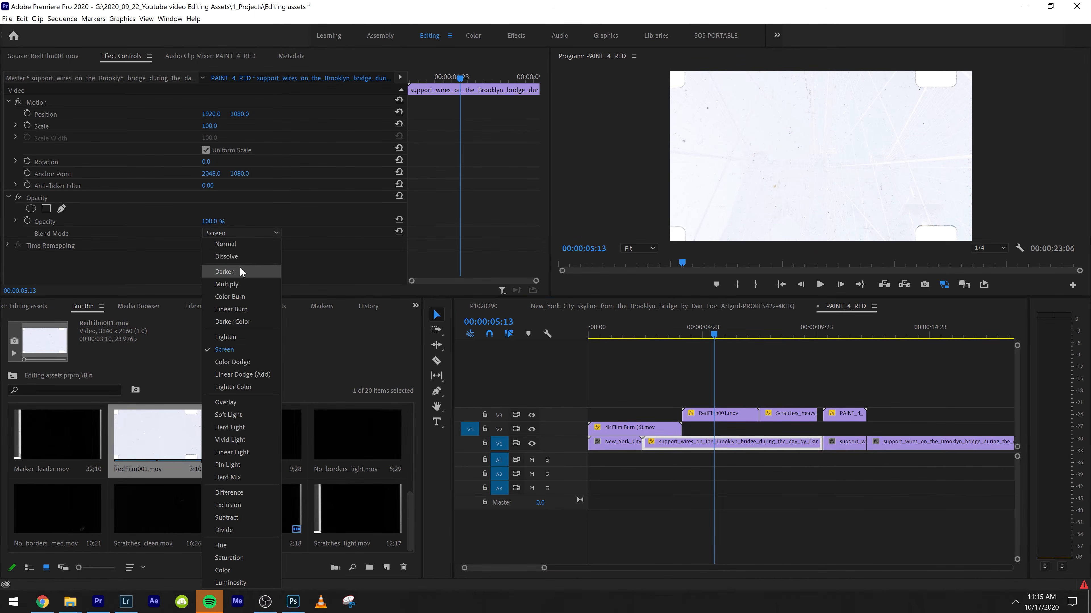
{"action": "left_click", "coordinate": [248, 244]}
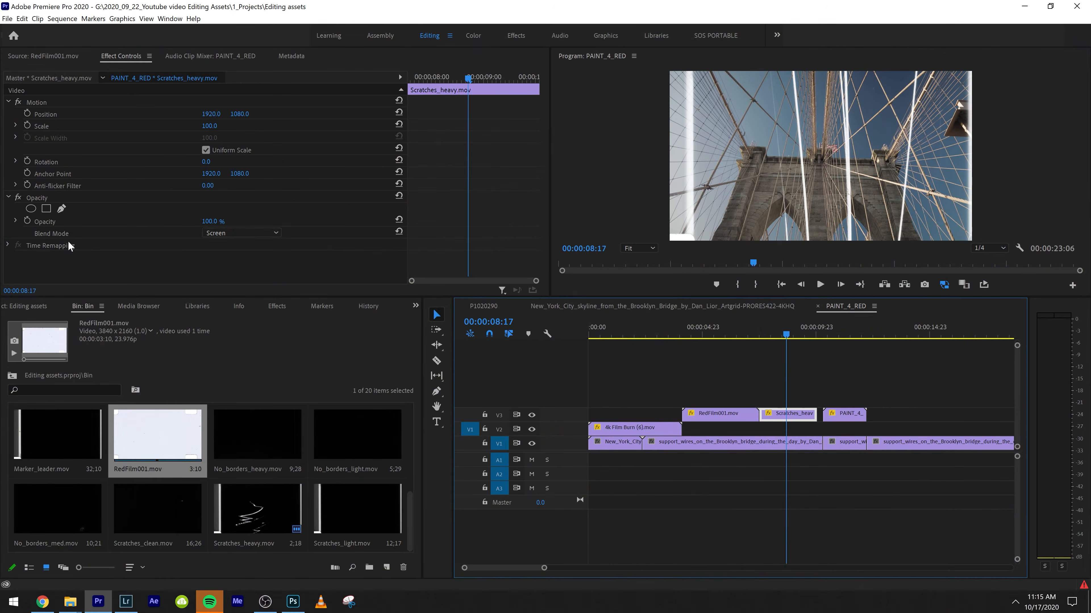
{"action": "left_click", "coordinate": [258, 234]}
{"action": "left_click", "coordinate": [259, 244]}
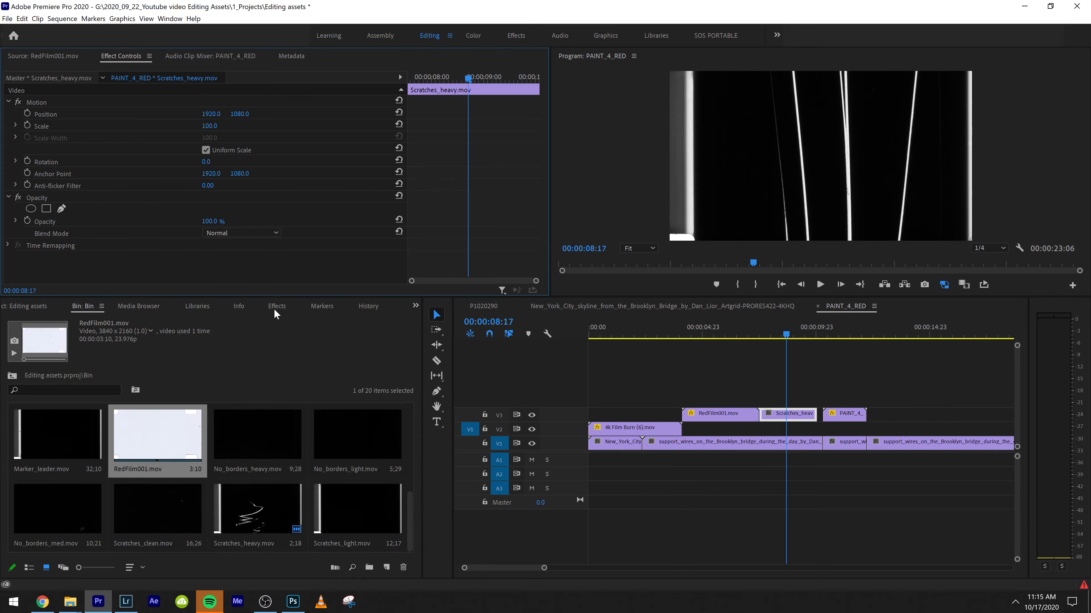
Step: Find the Tint video effect and apply it to the Scratches_heavy.mov clip on V3
{"action": "left_click", "coordinate": [277, 306]}
{"action": "left_click", "coordinate": [61, 320]}
{"action": "type", "text": "T"}
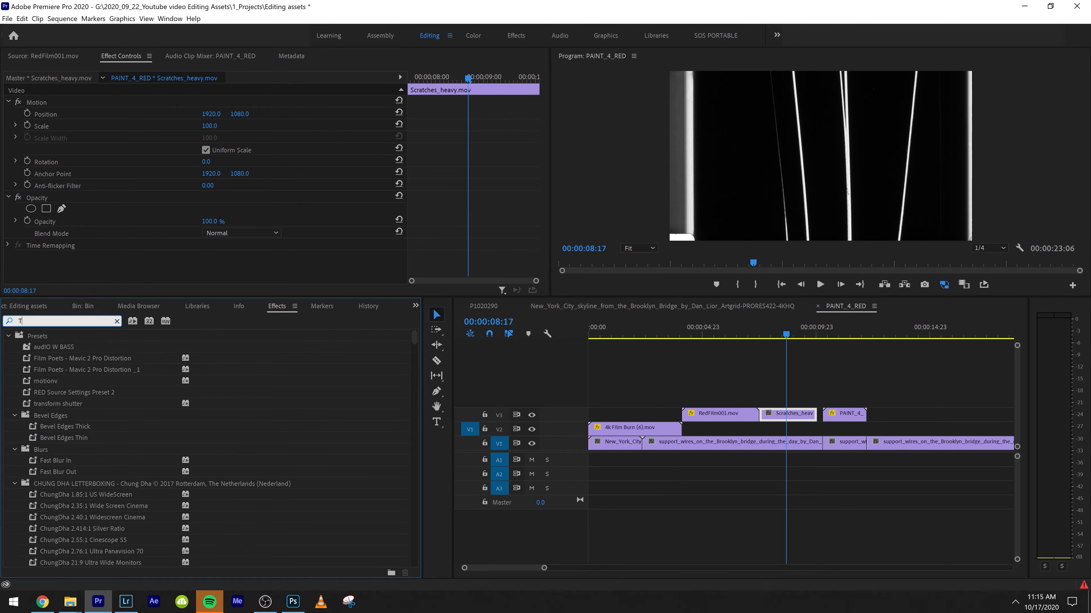
{"action": "type", "text": "INT"}
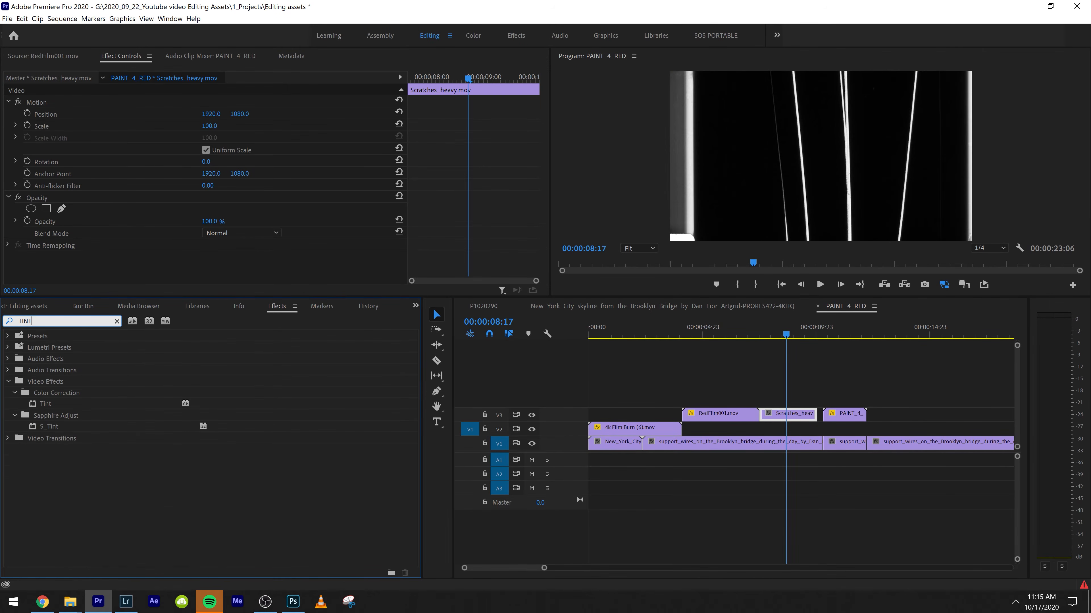
{"action": "left_click", "coordinate": [44, 404]}
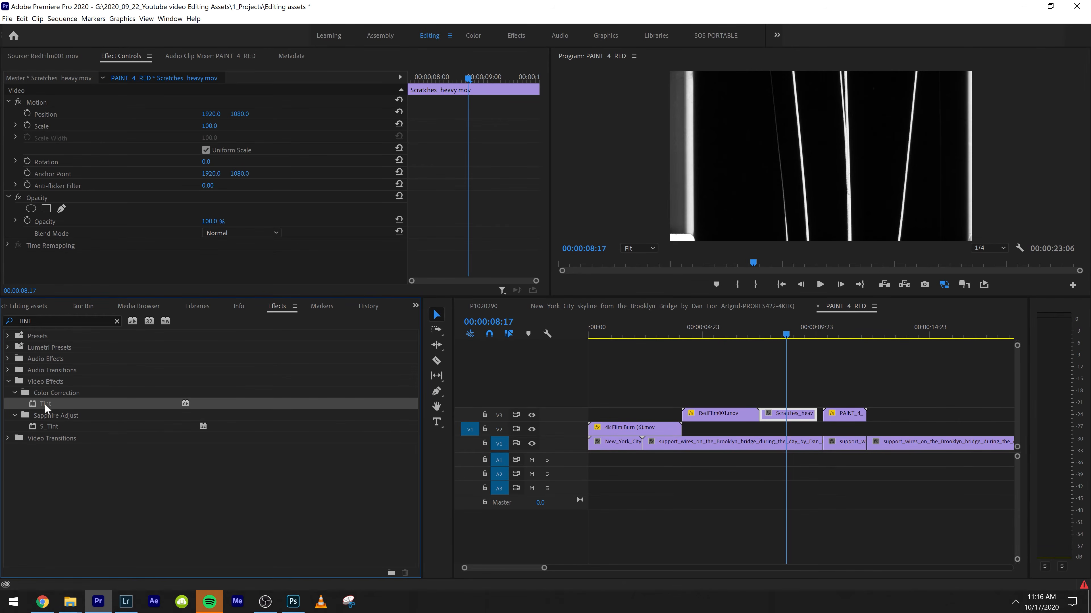
{"action": "left_click_drag", "start_coordinate": [47, 403], "coordinate": [523, 459]}
{"action": "left_click_drag", "start_coordinate": [801, 408], "coordinate": [801, 414]}
{"action": "scroll", "coordinate": [96, 191], "scroll_direction": "down", "scroll_amount": 3}
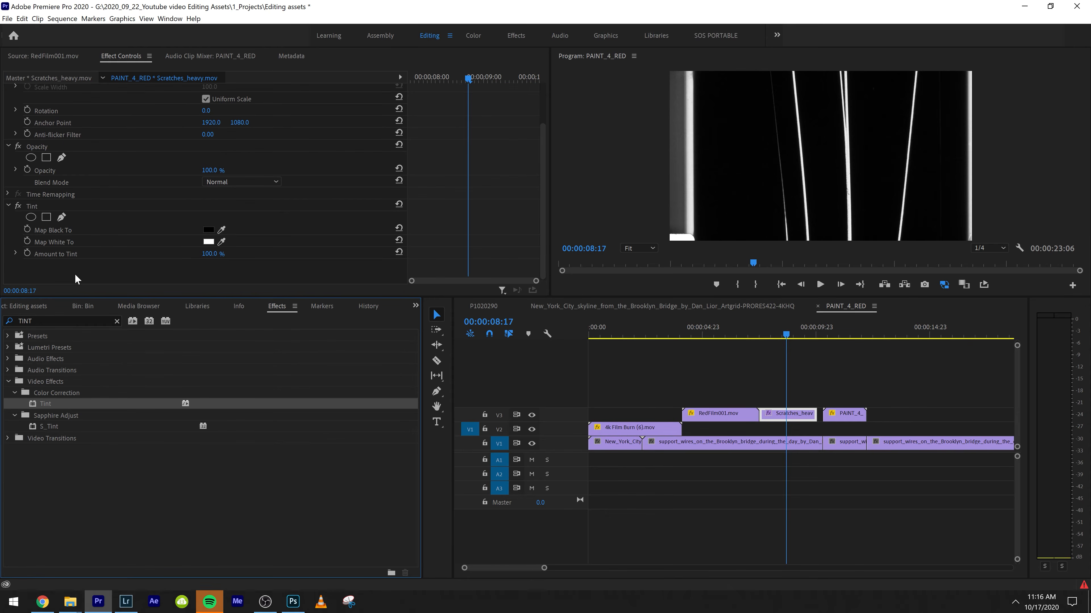
Step: Set the Tint effect's Map Black To colour to dark red
{"action": "left_click", "coordinate": [52, 231]}
{"action": "left_click", "coordinate": [58, 243]}
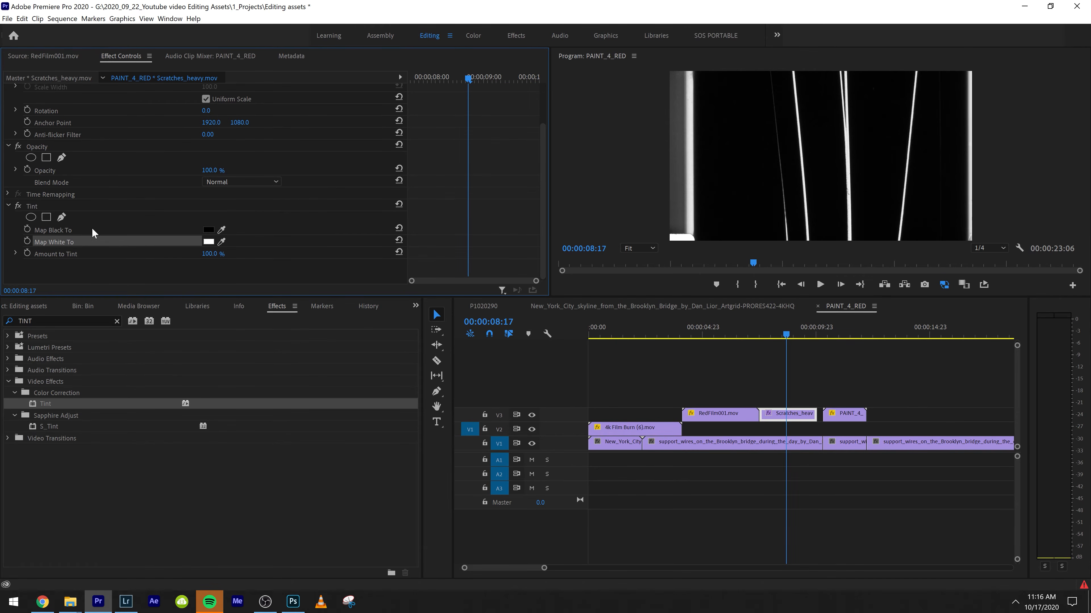
{"action": "left_click", "coordinate": [208, 240]}
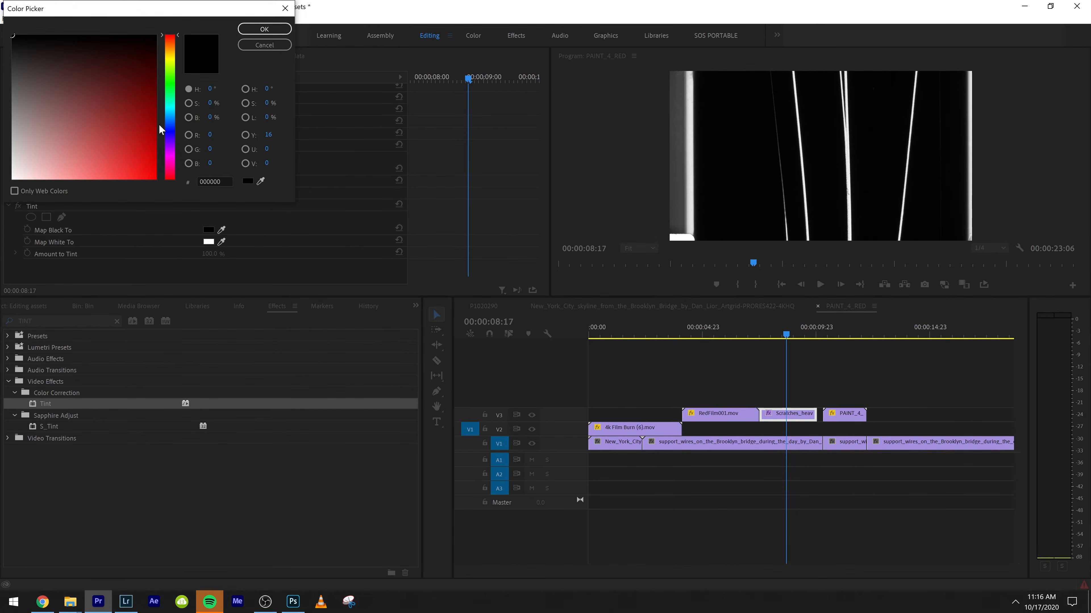
{"action": "left_click", "coordinate": [148, 111]}
{"action": "left_click", "coordinate": [264, 29]}
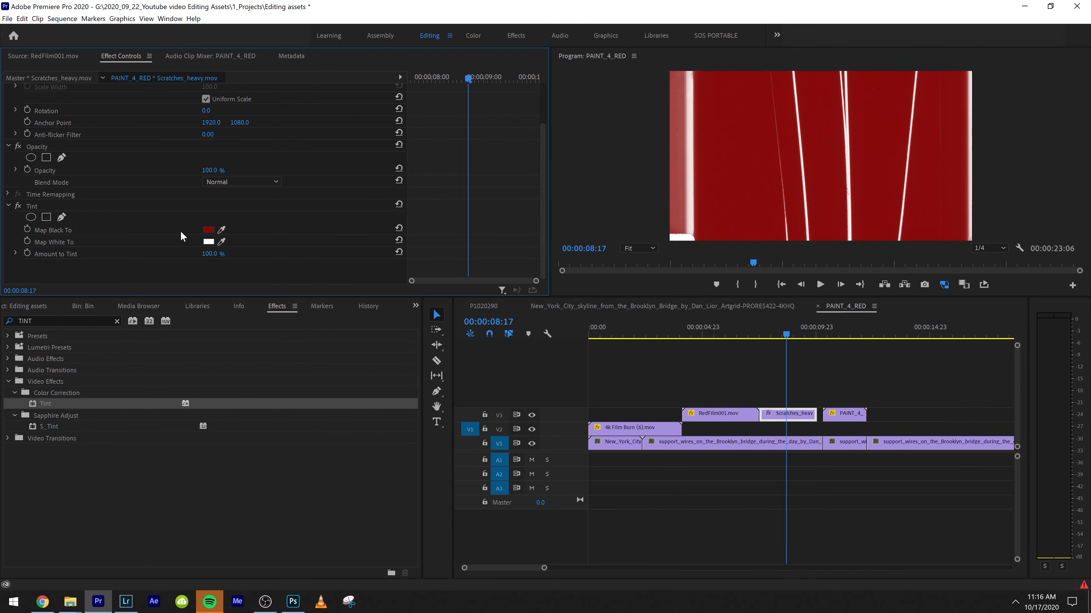
Step: Set the Tint effect's Map White To colour to the cyan 0FEFEA
{"action": "left_click", "coordinate": [211, 242]}
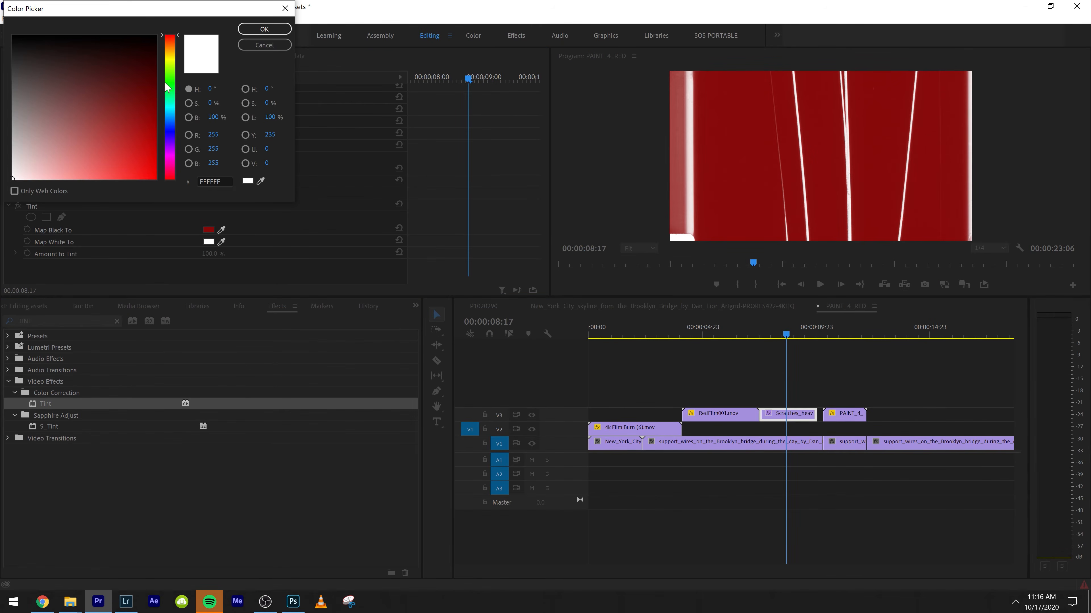
{"action": "left_click", "coordinate": [170, 107]}
{"action": "left_click", "coordinate": [147, 171]}
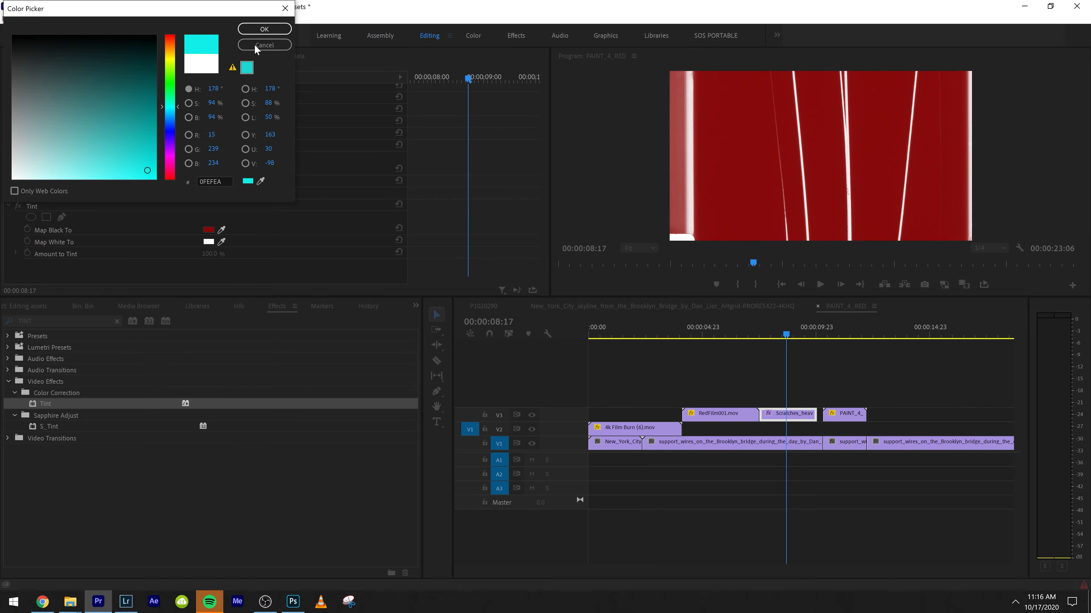
{"action": "left_click", "coordinate": [264, 29]}
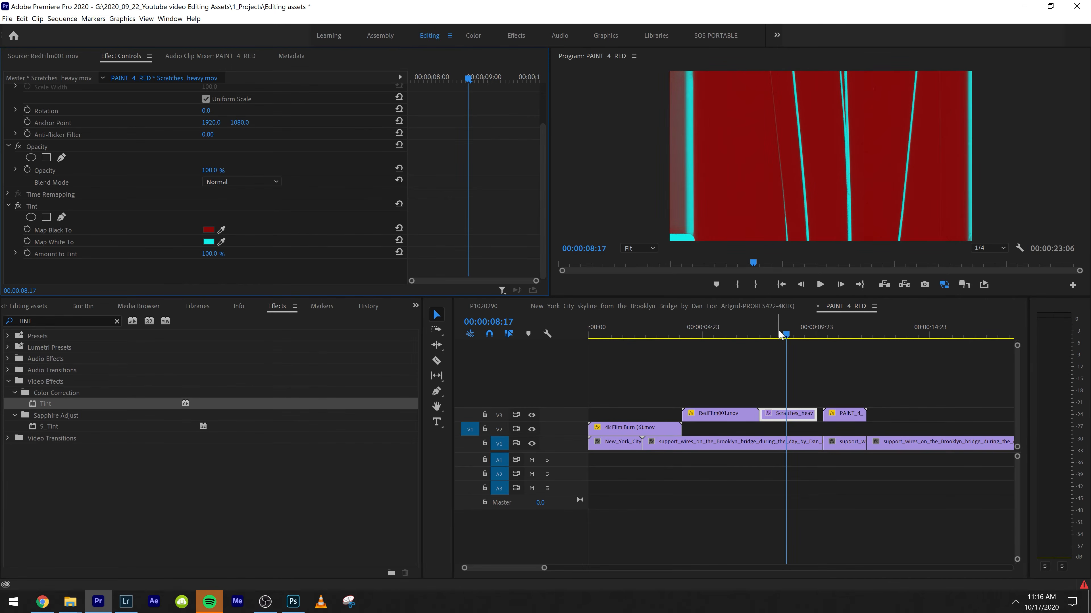
Step: Set the Tint effect's Map Black To colour on the Scratches_heavy.mov clip to black after previewing the scratches
{"action": "left_click_drag", "start_coordinate": [776, 333], "coordinate": [771, 332]}
{"action": "key", "text": "space"}
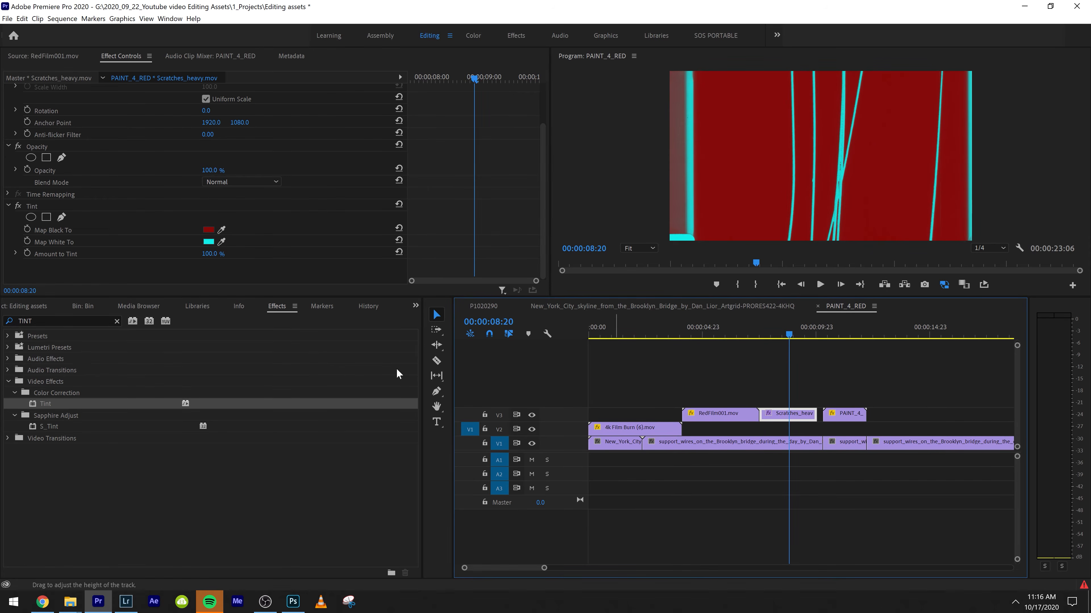
{"action": "left_click", "coordinate": [209, 230]}
{"action": "left_click_drag", "start_coordinate": [107, 117], "coordinate": [139, 36]}
{"action": "left_click", "coordinate": [263, 29]}
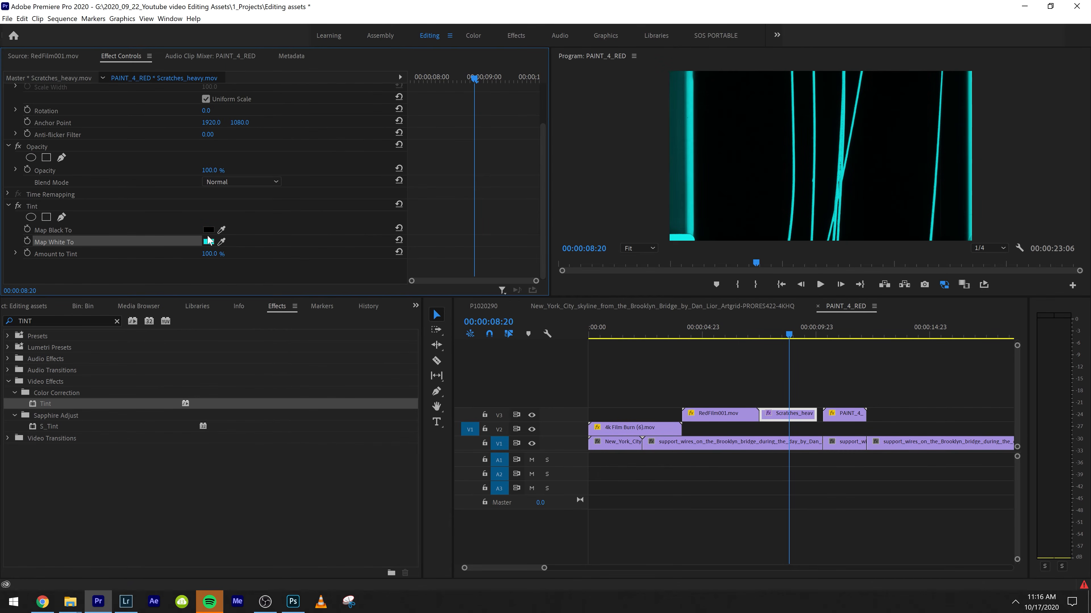
Step: Set the Tint effect's Map White To colour to the blue 1C02FF
{"action": "left_click", "coordinate": [209, 241]}
{"action": "left_click", "coordinate": [171, 98]}
{"action": "left_click_drag", "start_coordinate": [171, 98], "coordinate": [171, 136]}
{"action": "left_click_drag", "start_coordinate": [154, 176], "coordinate": [155, 188]}
{"action": "left_click", "coordinate": [264, 28]}
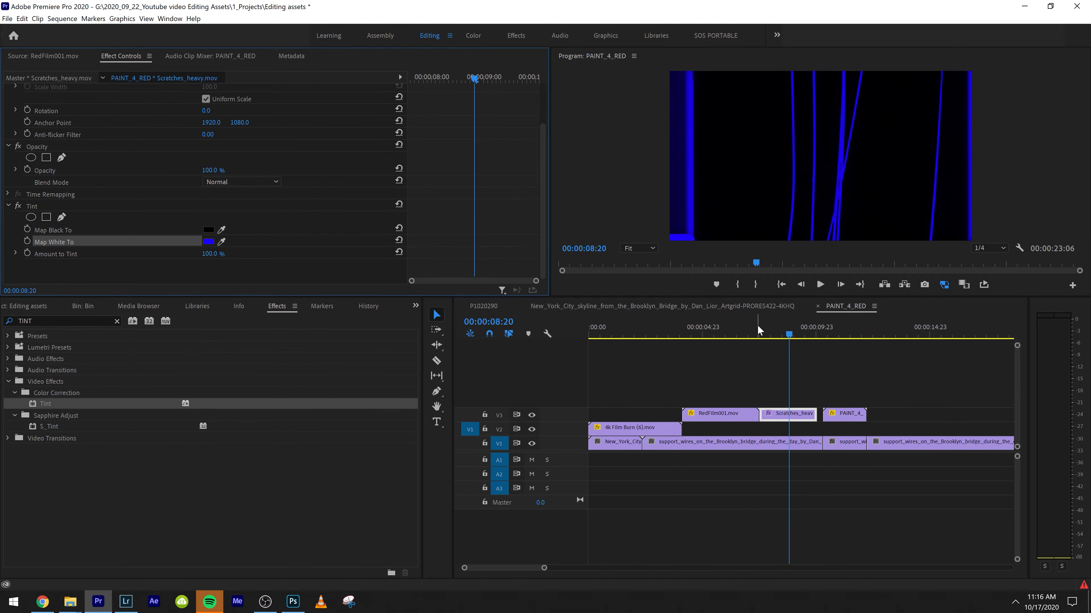
Step: Try the Screen and Linear Dodge (Add) blend modes on the Scratches_heavy.mov clip, viewed from its start
{"action": "left_click", "coordinate": [760, 335]}
{"action": "left_click", "coordinate": [798, 414]}
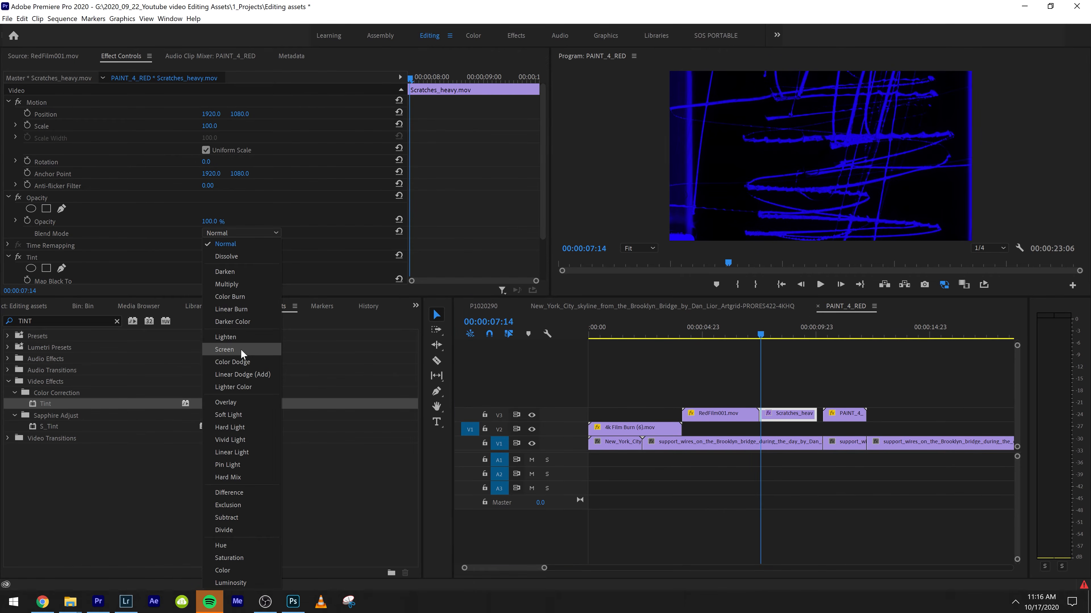
{"action": "left_click", "coordinate": [243, 349]}
{"action": "scroll", "coordinate": [235, 240], "scroll_direction": "down", "scroll_amount": 2}
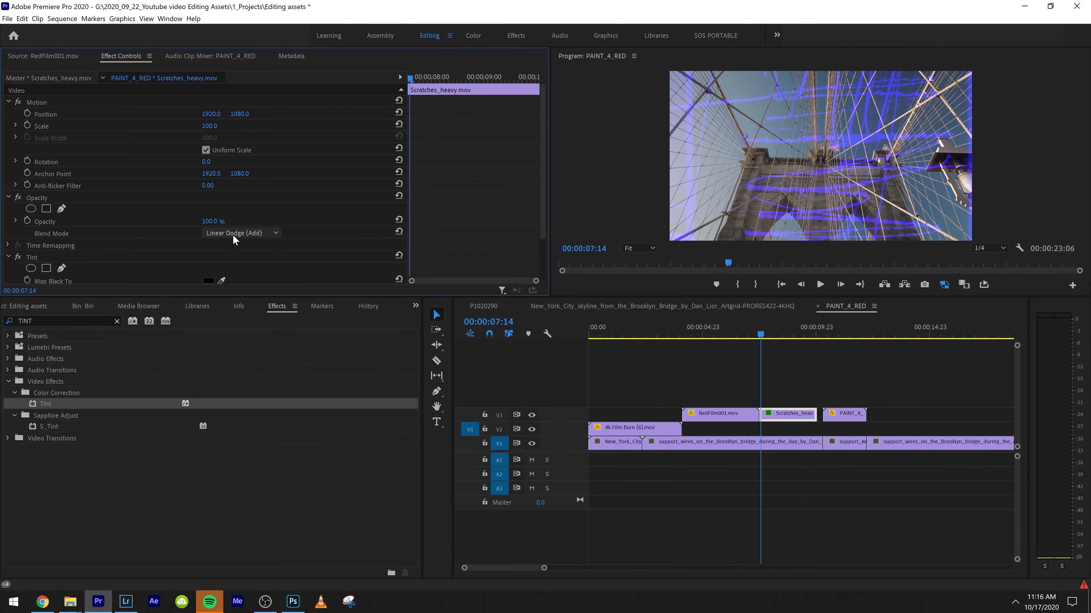
Step: Set the Tint effect's Map White To colour to bright pink
{"action": "scroll", "coordinate": [217, 269], "scroll_direction": "down", "scroll_amount": 3}
{"action": "left_click", "coordinate": [209, 242]}
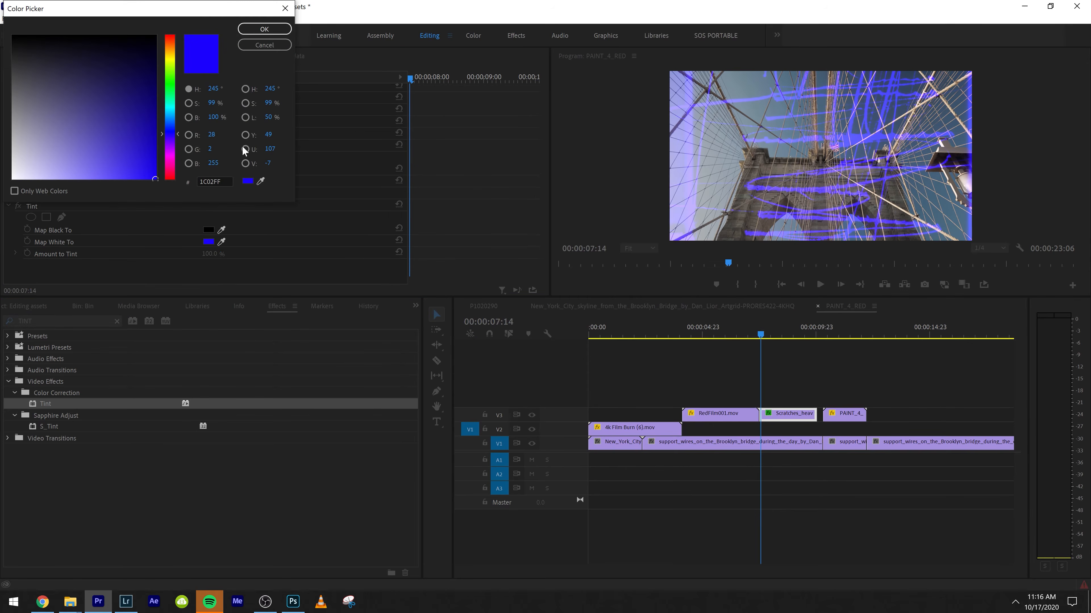
{"action": "mouse_move", "coordinate": [169, 134]}
{"action": "left_mouse_down"}
{"action": "mouse_move", "coordinate": [168, 158]}
{"action": "mouse_move", "coordinate": [112, 202]}
{"action": "left_mouse_up"}
{"action": "left_click", "coordinate": [264, 29]}
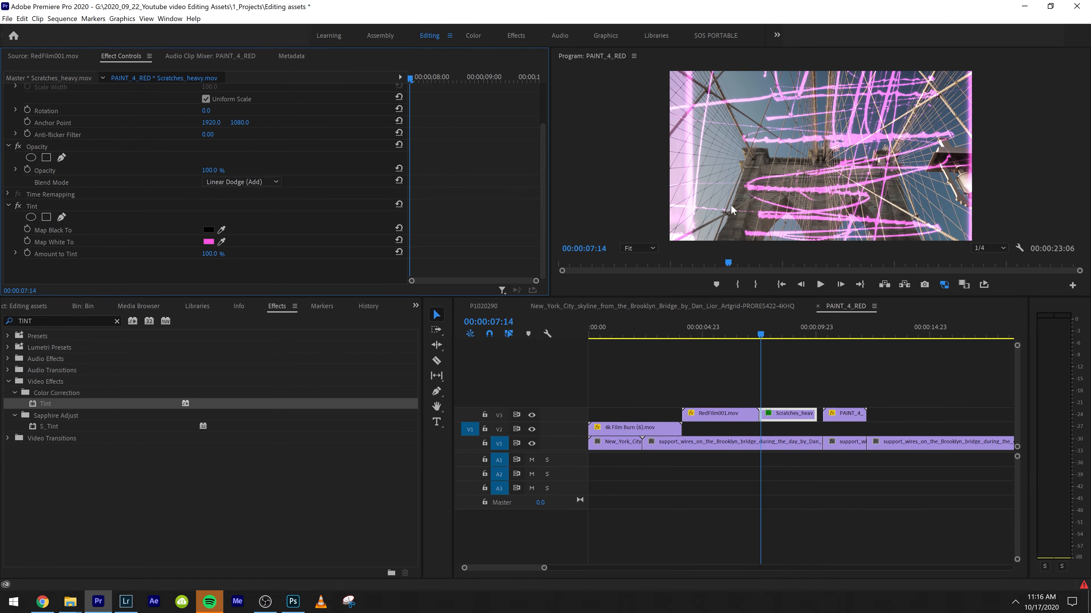
Step: Try the Lighter Color, Soft Light and Difference blend modes on the scratches clip, and compare it with and without Tint in Normal mode
{"action": "scroll", "coordinate": [221, 182], "scroll_direction": "down", "scroll_amount": 2}
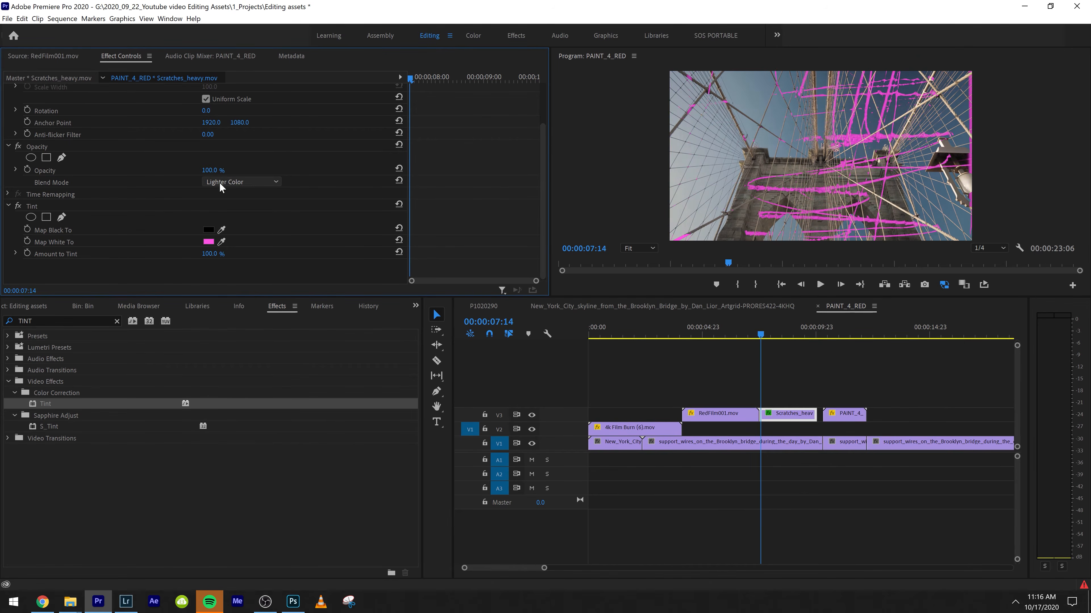
{"action": "scroll", "coordinate": [221, 183], "scroll_direction": "down", "scroll_amount": 2}
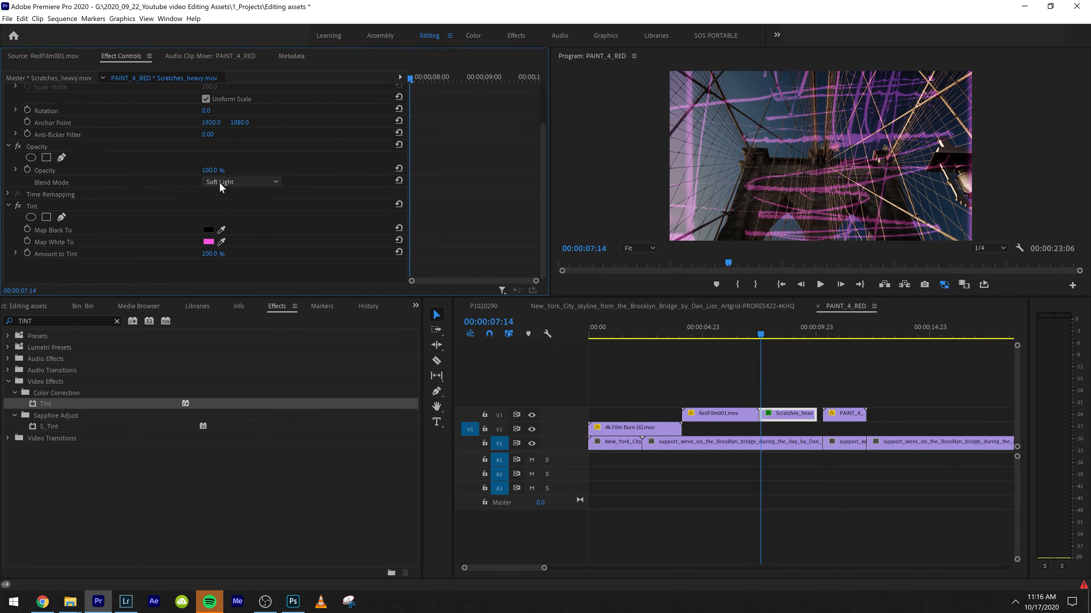
{"action": "scroll", "coordinate": [221, 185], "scroll_direction": "down", "scroll_amount": 5}
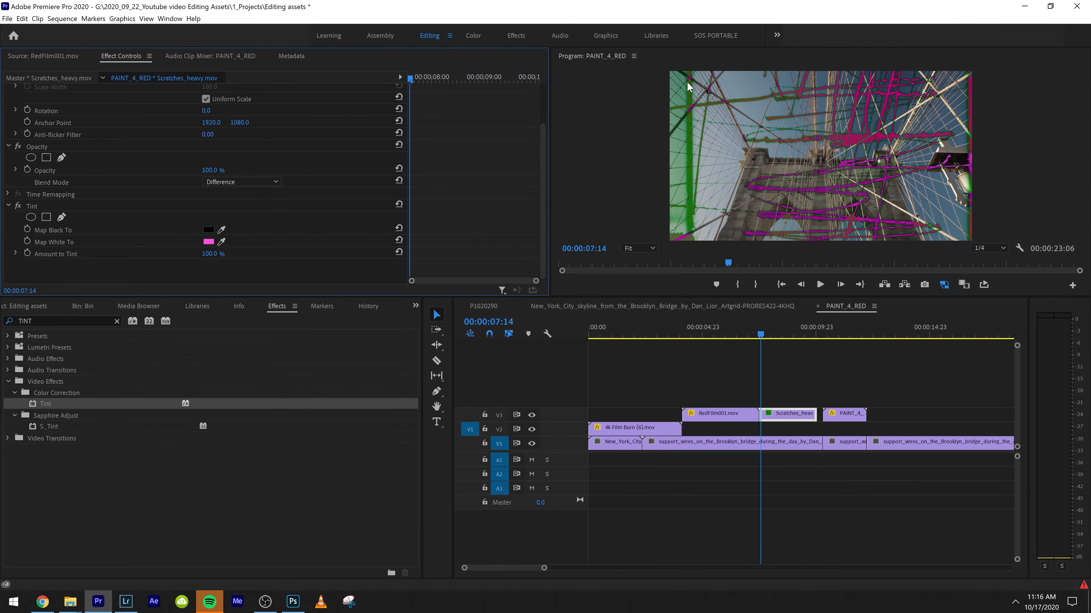
{"action": "key", "text": "space"}
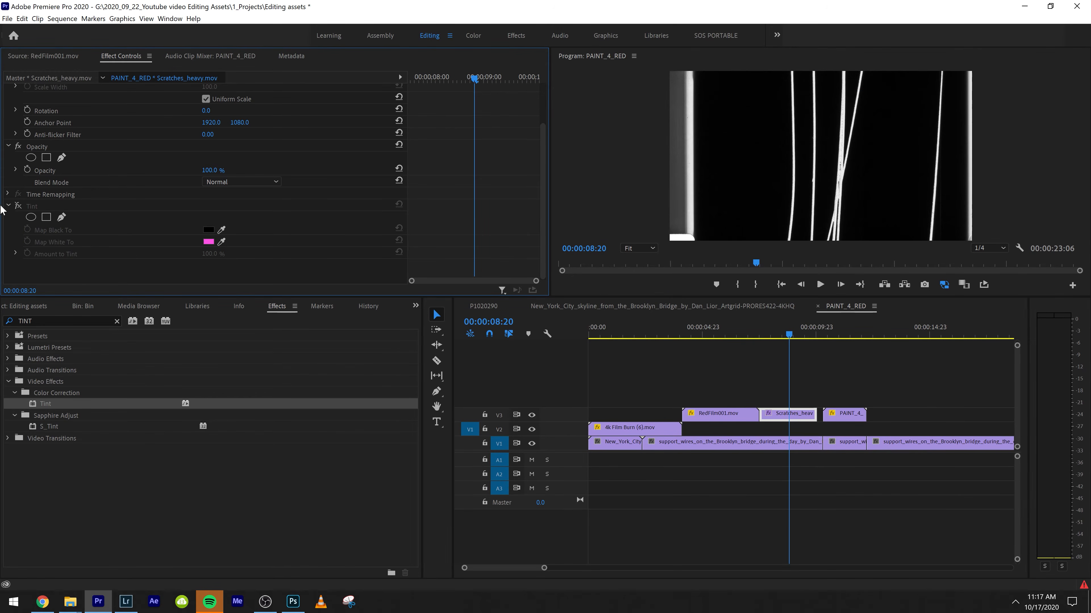
{"action": "left_click", "coordinate": [18, 206]}
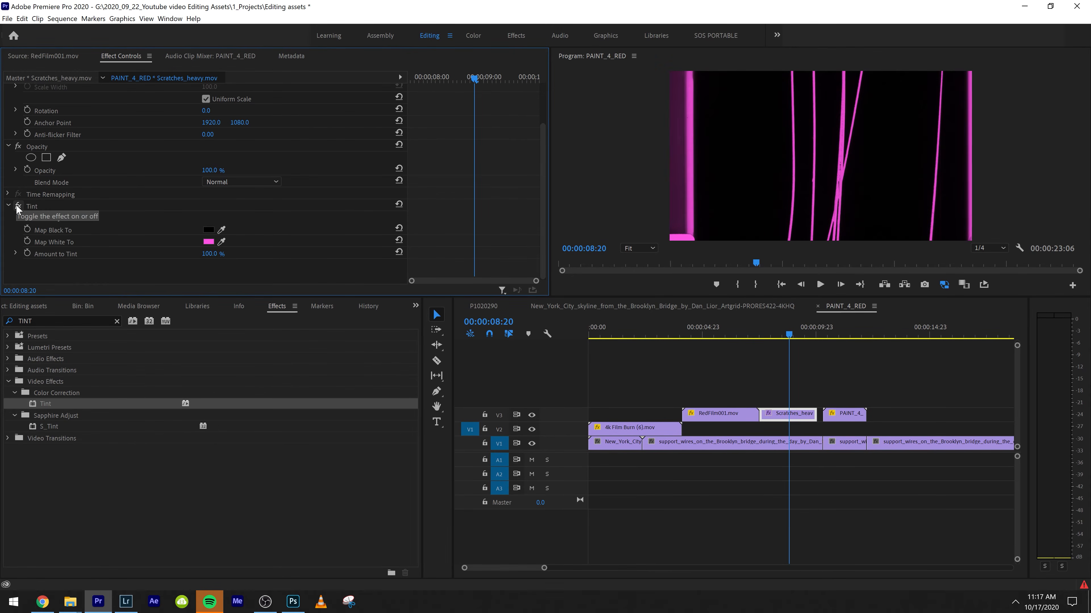
Step: Find the Color Balance (HLS) video effect and apply it to the RedFilm001.mov clip on V3
{"action": "left_click_drag", "start_coordinate": [714, 335], "coordinate": [711, 336]}
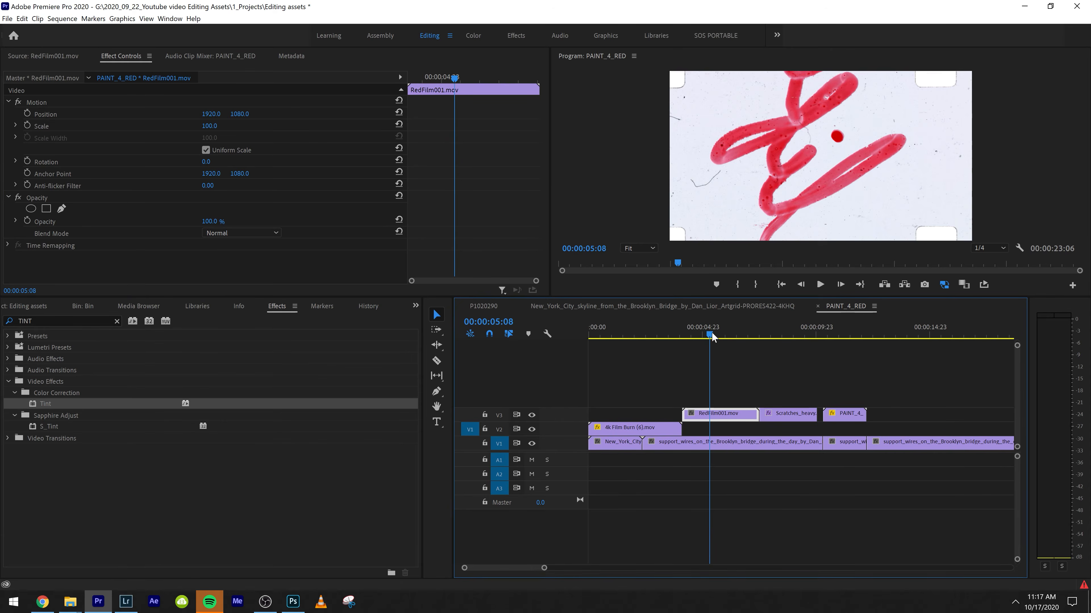
{"action": "left_click", "coordinate": [99, 320]}
{"action": "type", "text": "HLS"}
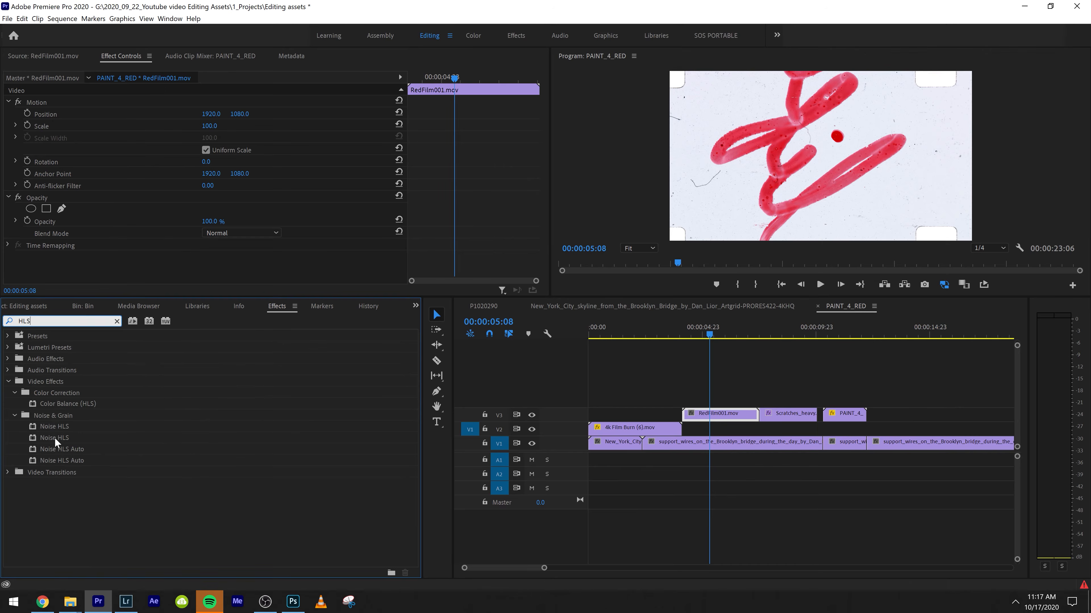
{"action": "left_click_drag", "start_coordinate": [64, 408], "coordinate": [92, 253]}
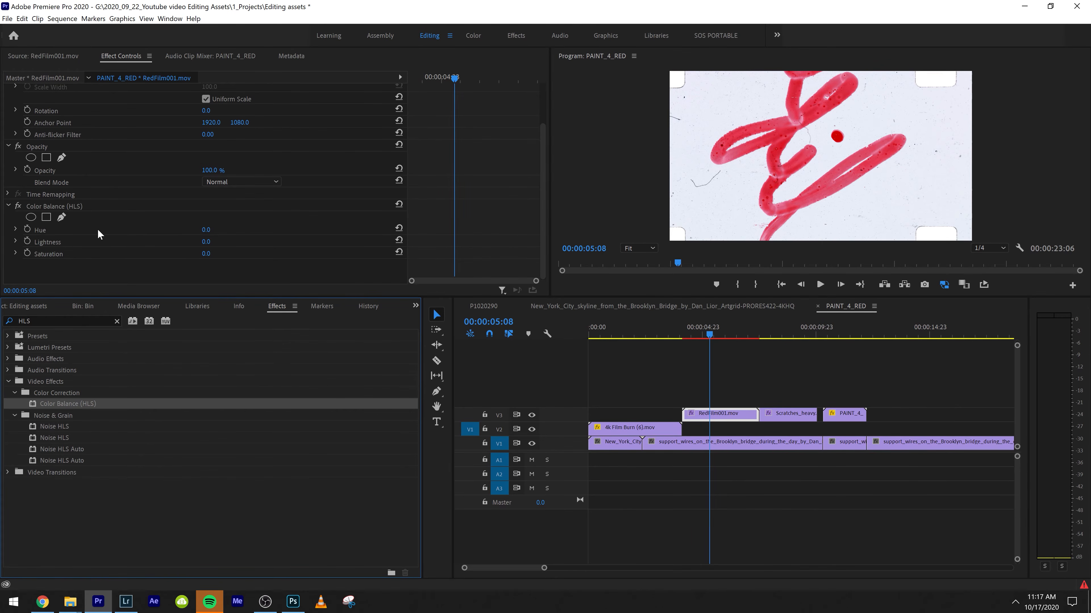
Step: Set the RedFilm001.mov clip's blend mode to Multiply and its Color Balance (HLS) Hue to 2x16.0°
{"action": "left_click_drag", "start_coordinate": [205, 230], "coordinate": [446, 231]}
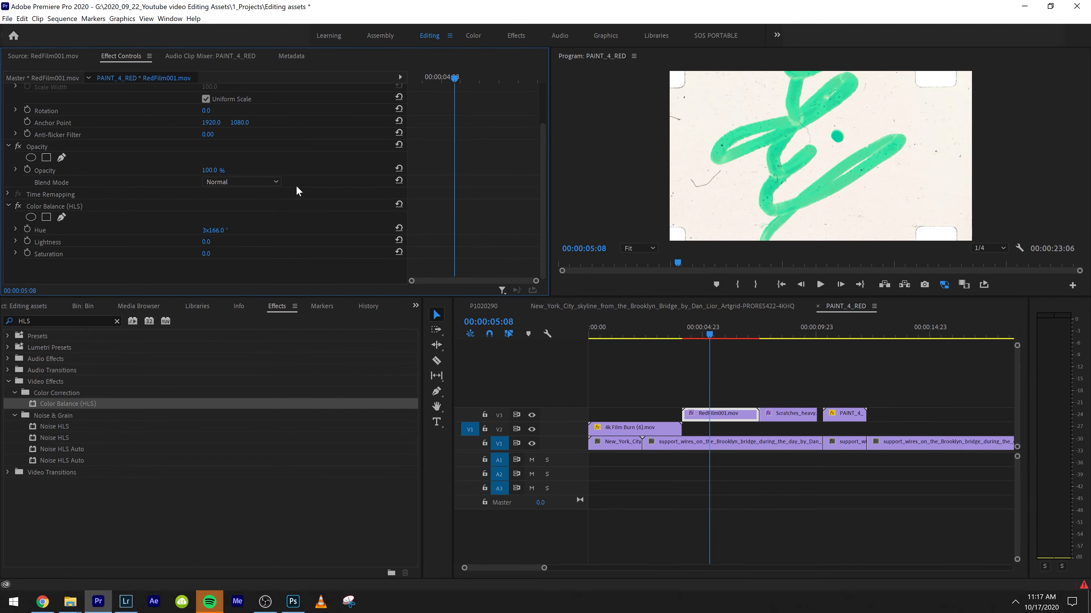
{"action": "left_click", "coordinate": [240, 183]}
{"action": "left_click", "coordinate": [241, 236]}
{"action": "left_click_drag", "start_coordinate": [213, 230], "coordinate": [144, 231]}
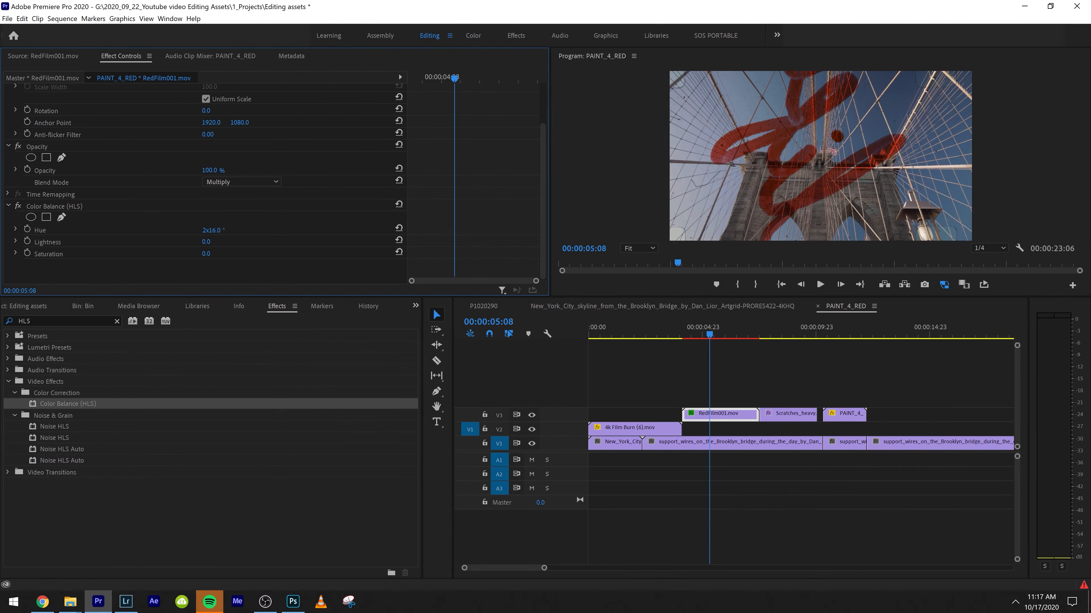
Step: In the Color workspace, set RedFilm001.mov's Lumetri Exposure to 0.9, Contrast to 100, Whites to 73 and Blacks to -50.3
{"action": "left_click", "coordinate": [474, 36]}
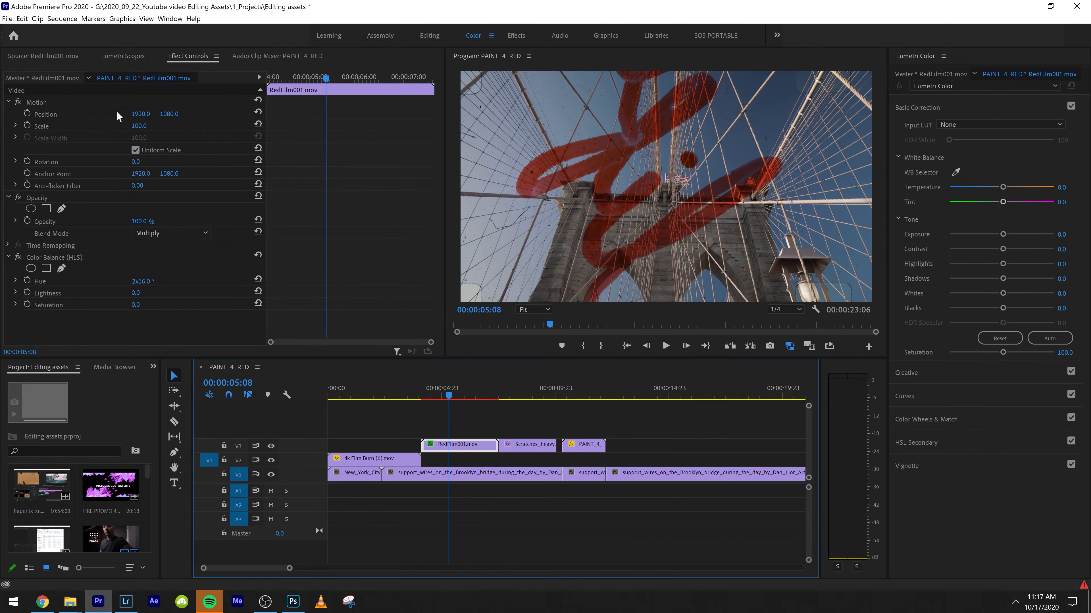
{"action": "left_click", "coordinate": [1007, 237]}
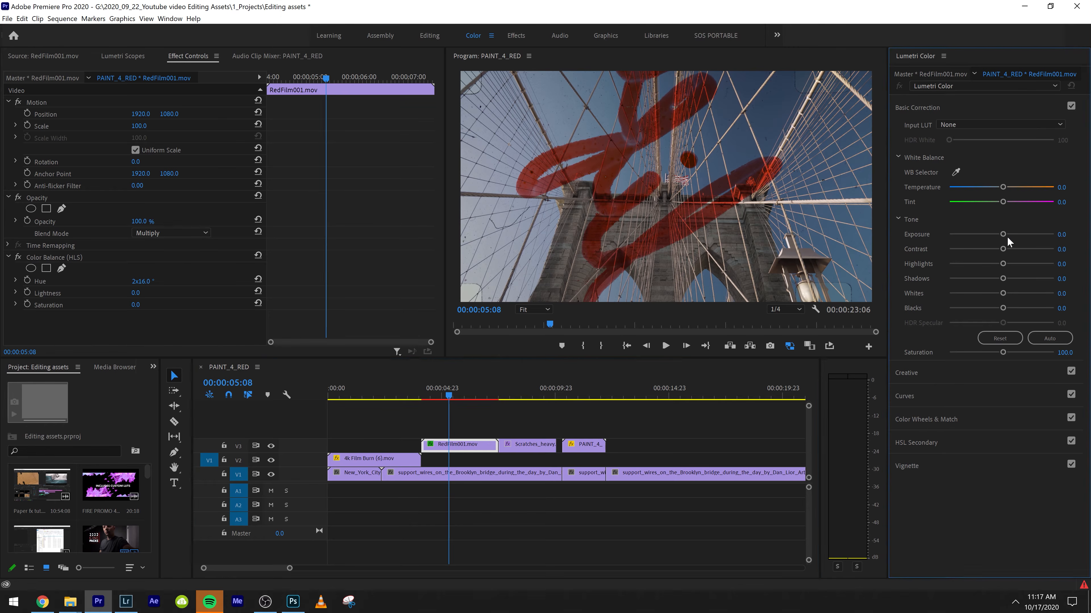
{"action": "mouse_move", "coordinate": [1007, 234]}
{"action": "left_mouse_down"}
{"action": "mouse_move", "coordinate": [1038, 235]}
{"action": "mouse_move", "coordinate": [1001, 244]}
{"action": "mouse_move", "coordinate": [1038, 233]}
{"action": "mouse_move", "coordinate": [1012, 243]}
{"action": "left_mouse_up"}
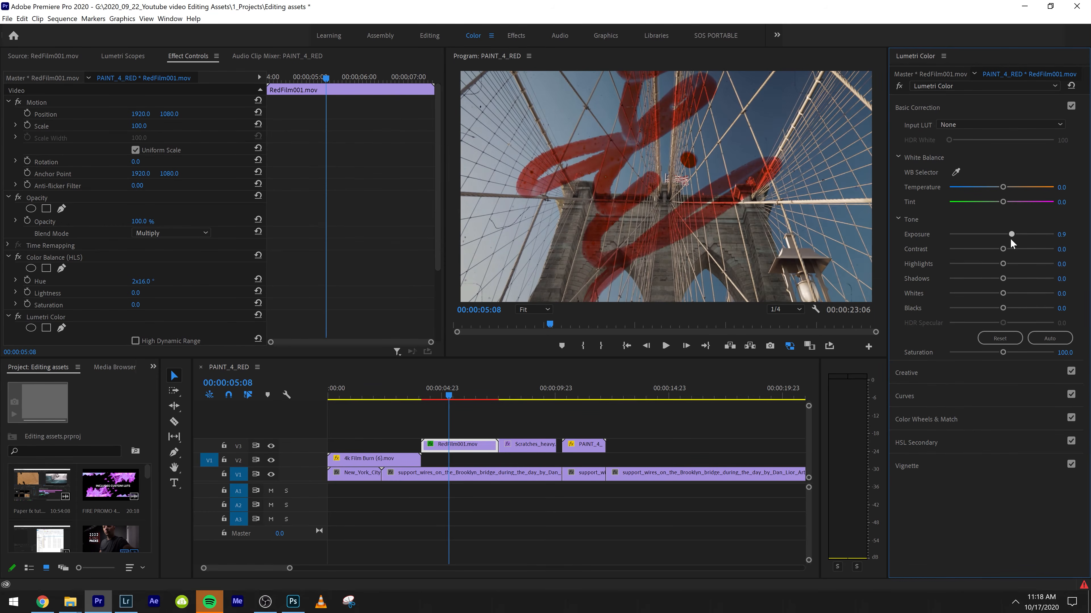
{"action": "left_click_drag", "start_coordinate": [993, 307], "coordinate": [1038, 307]}
{"action": "left_click_drag", "start_coordinate": [428, 394], "coordinate": [447, 441]}
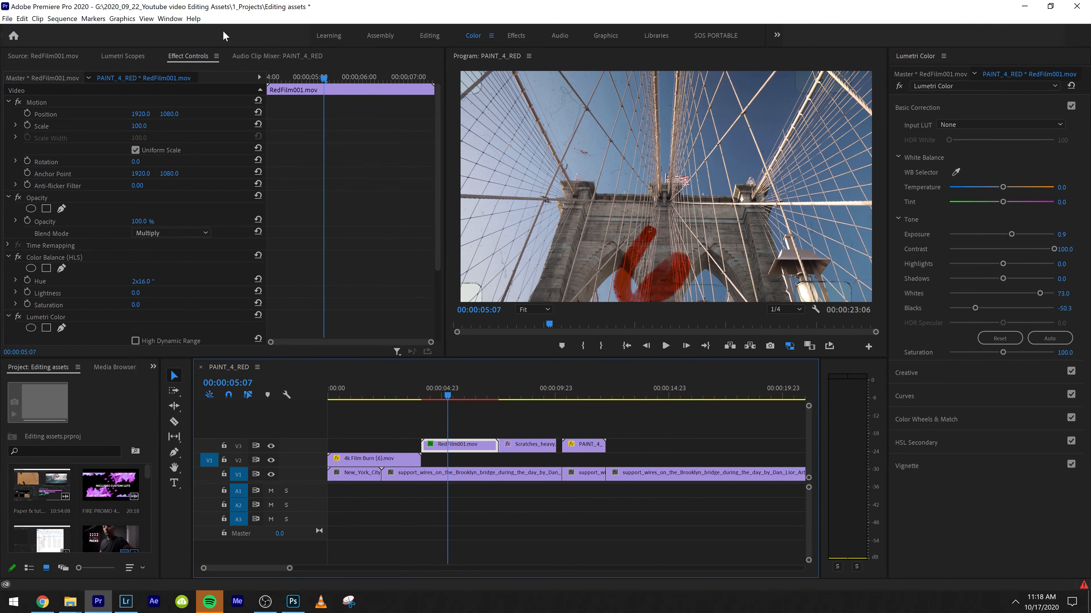
Step: Keyframe the RedFilm001.mov Hue from 2x16.0° at the clip's start to 3x189.0° at its end, and play it back
{"action": "left_click_drag", "start_coordinate": [271, 78], "coordinate": [2, 367]}
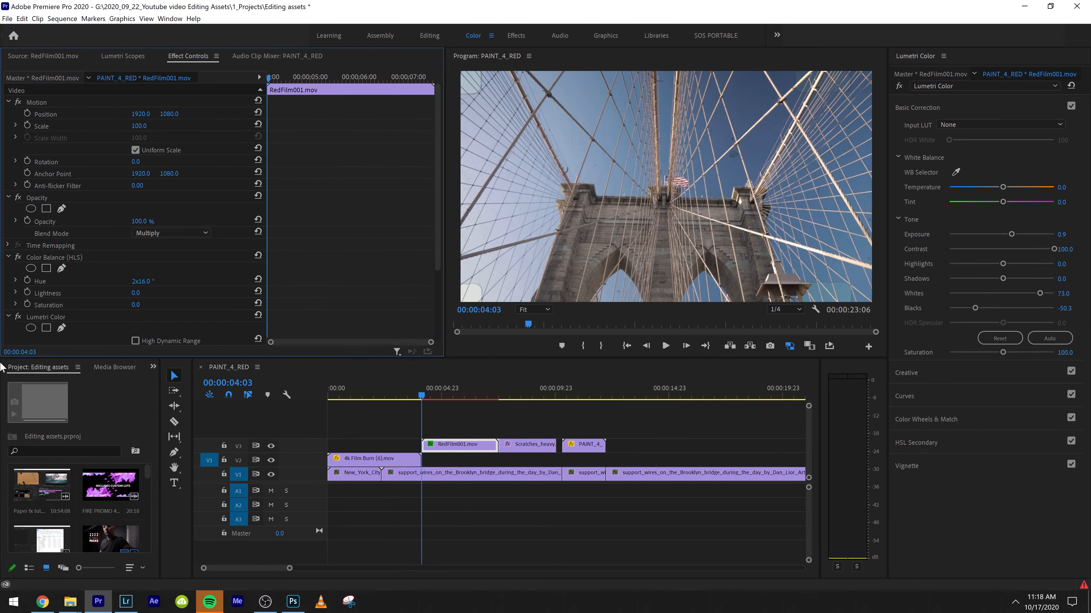
{"action": "left_click", "coordinate": [27, 280]}
{"action": "left_click", "coordinate": [408, 78]}
{"action": "left_click_drag", "start_coordinate": [907, 0], "coordinate": [916, 1]}
{"action": "left_click", "coordinate": [303, 271]}
{"action": "left_click", "coordinate": [329, 187]}
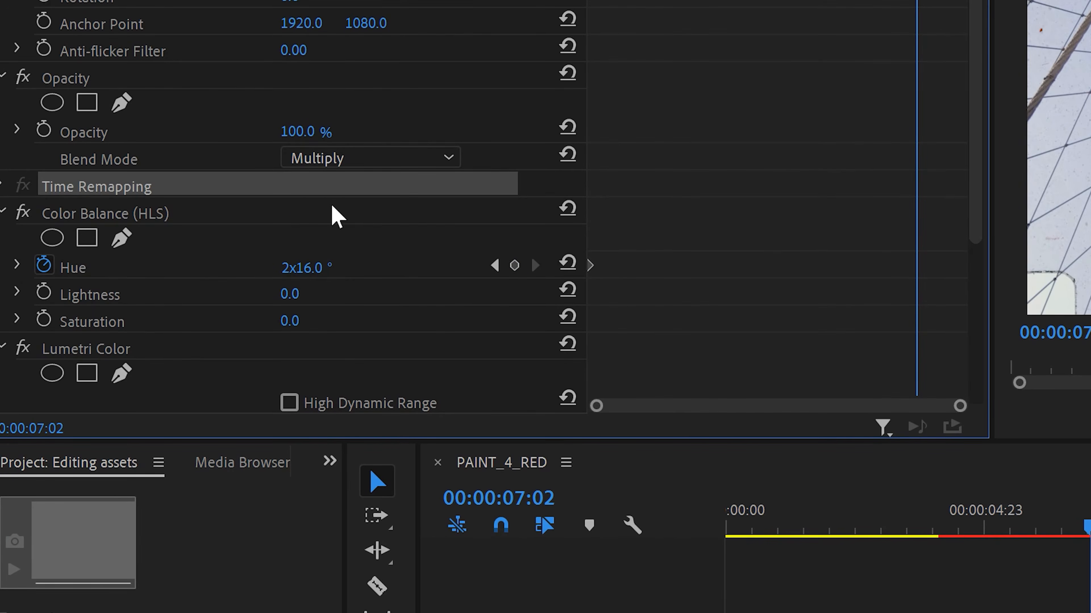
{"action": "left_click_drag", "start_coordinate": [304, 268], "coordinate": [813, 279]}
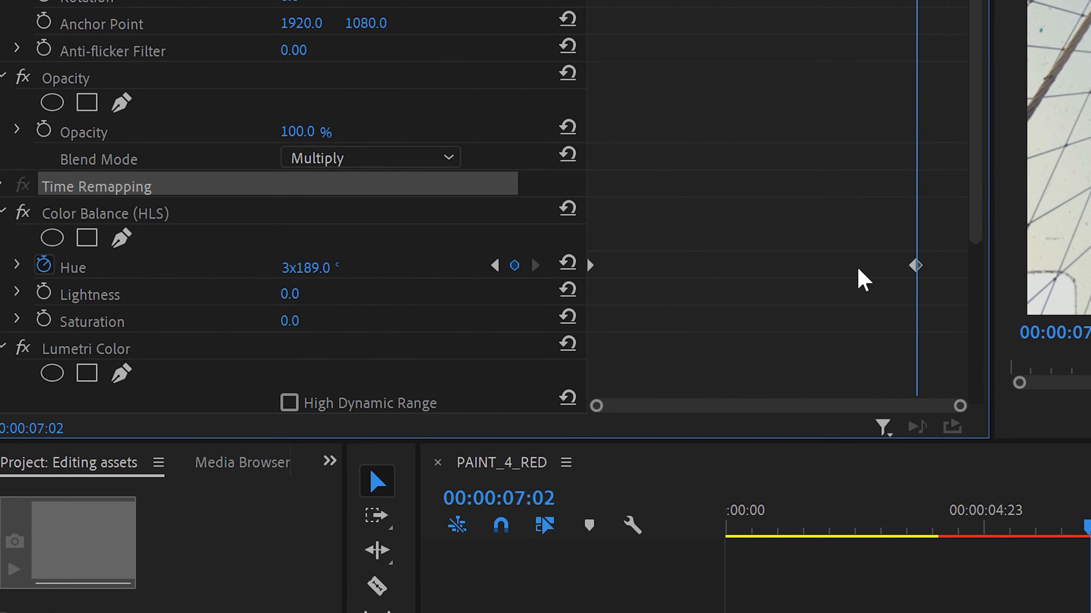
{"action": "left_click_drag", "start_coordinate": [914, 265], "coordinate": [966, 267]}
{"action": "left_click_drag", "start_coordinate": [281, 78], "coordinate": [267, 78]}
{"action": "key", "text": "space"}
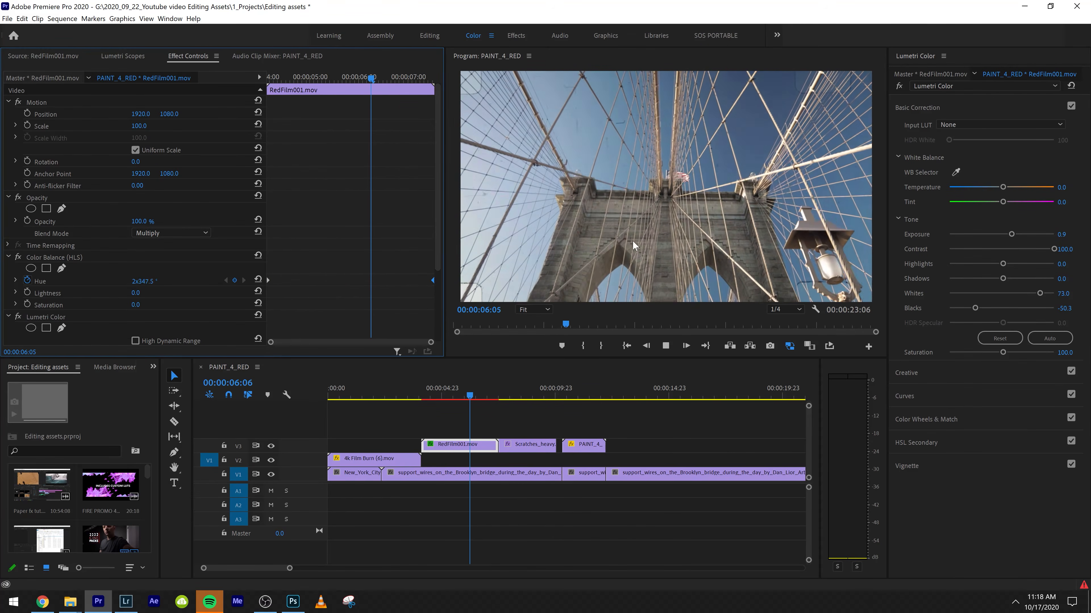
{"action": "key", "text": "space"}
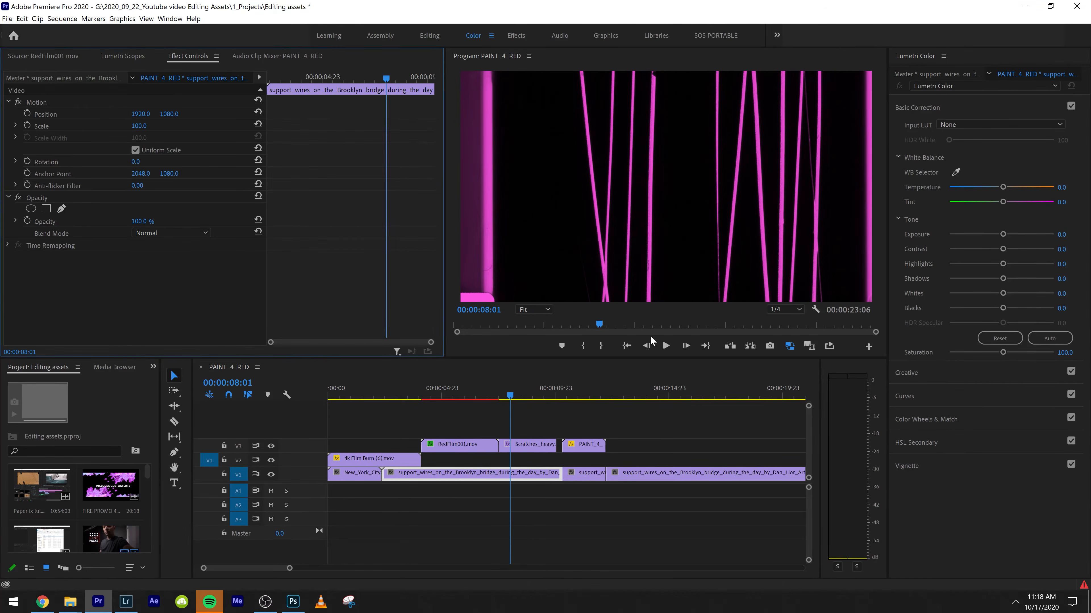
Step: Set the Scratches_heavy.mov clip's blend mode to Linear Dodge (Add) and turn off its Tint effect
{"action": "left_click", "coordinate": [528, 460]}
{"action": "left_click", "coordinate": [528, 445]}
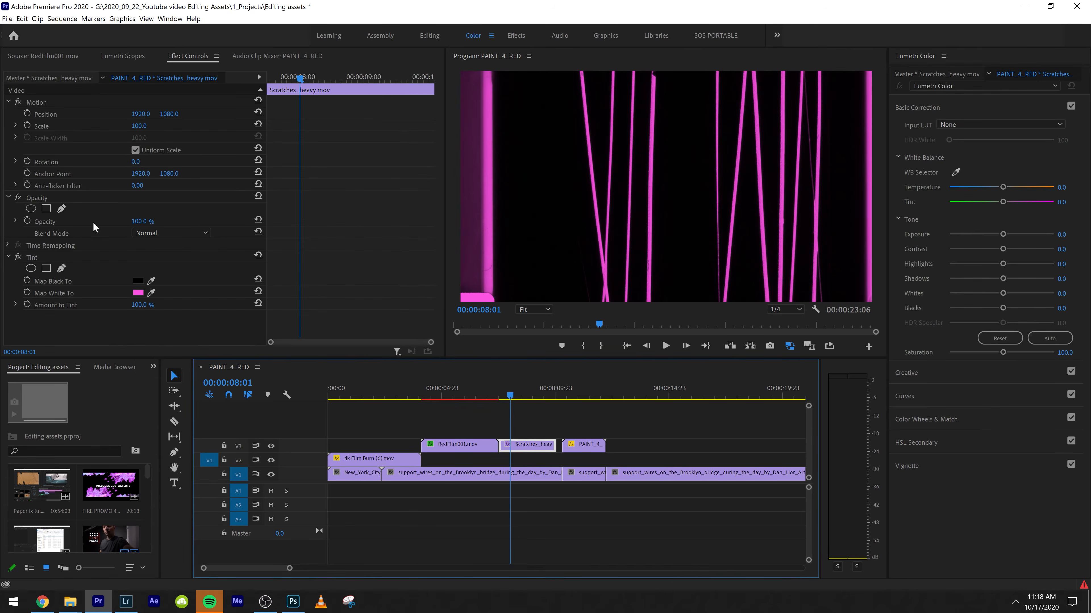
{"action": "left_click", "coordinate": [134, 234]}
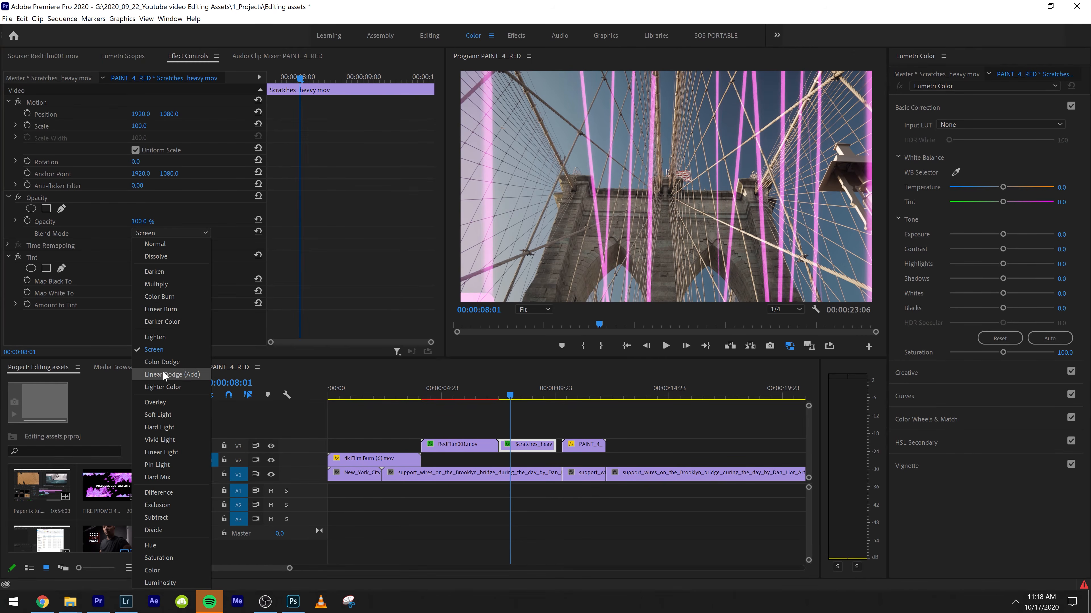
{"action": "left_click", "coordinate": [164, 376]}
{"action": "left_click", "coordinate": [519, 386]}
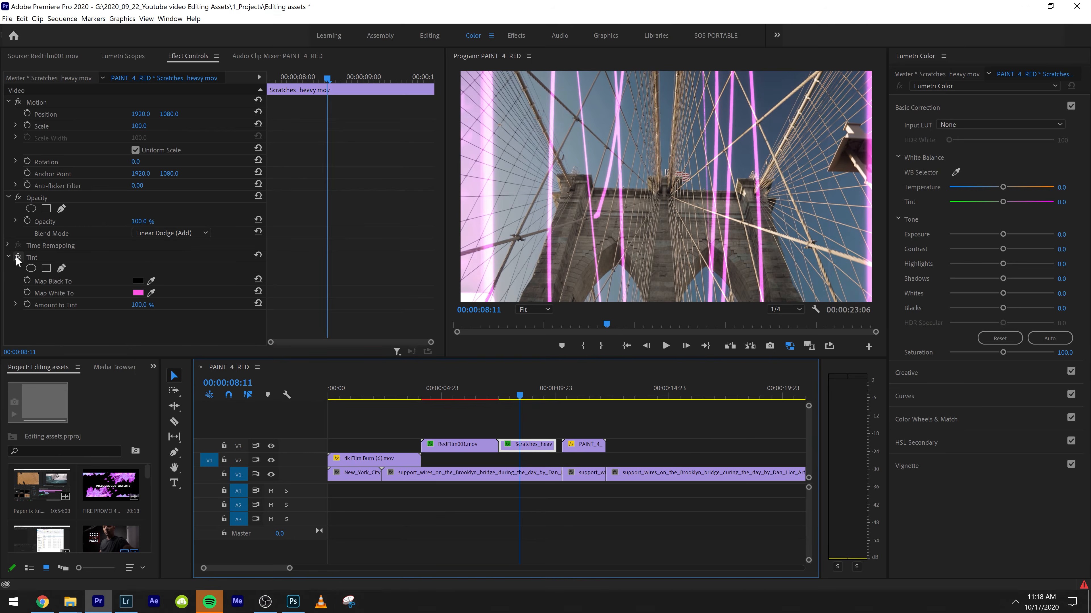
{"action": "left_click", "coordinate": [18, 257]}
Step: Copy the keyframed Color Balance (HLS) effect from RedFilm001.mov onto the Scratches_heavy.mov clip
{"action": "left_click", "coordinate": [467, 451]}
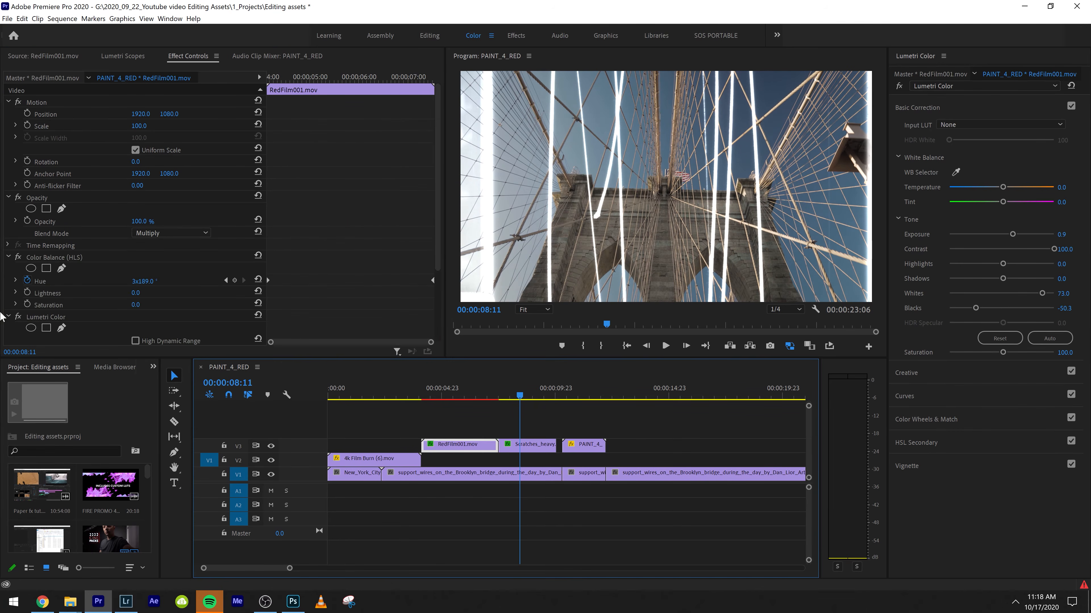
{"action": "left_click", "coordinate": [55, 257]}
{"action": "left_click", "coordinate": [528, 444]}
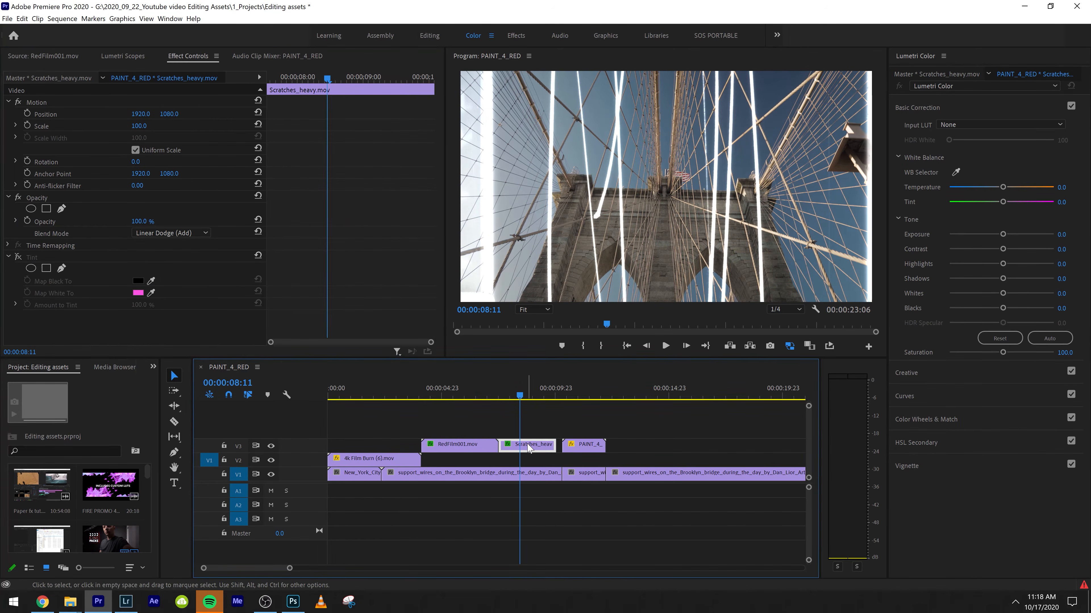
{"action": "scroll", "coordinate": [103, 310], "scroll_direction": "down", "scroll_amount": 2}
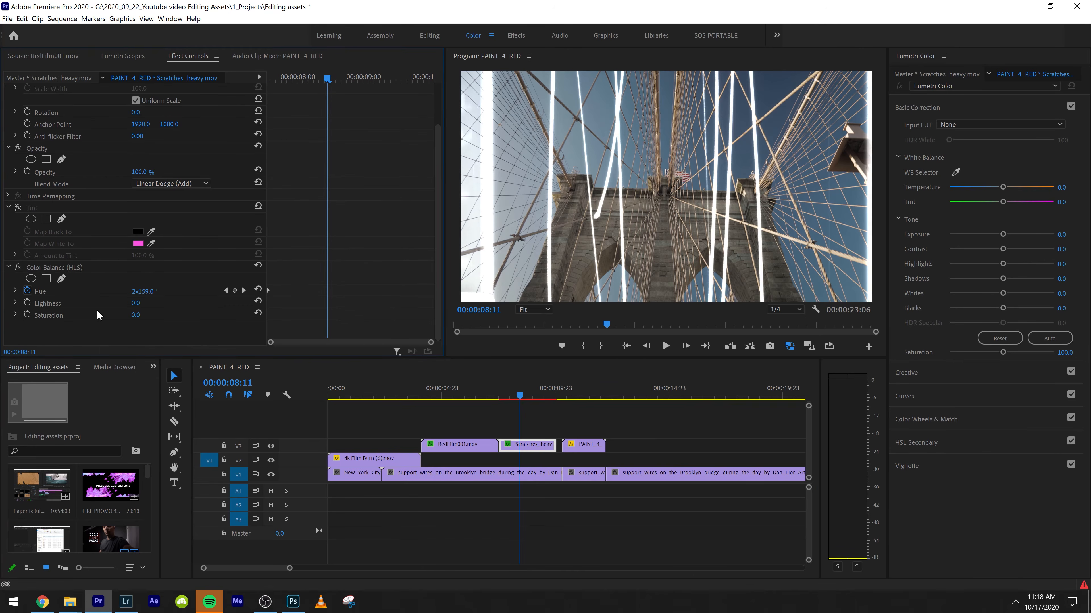
Step: Try a Color Balance (HLS) Saturation of 99.0 on the scratches clip, play it back, and undo the change
{"action": "left_click", "coordinate": [134, 317]}
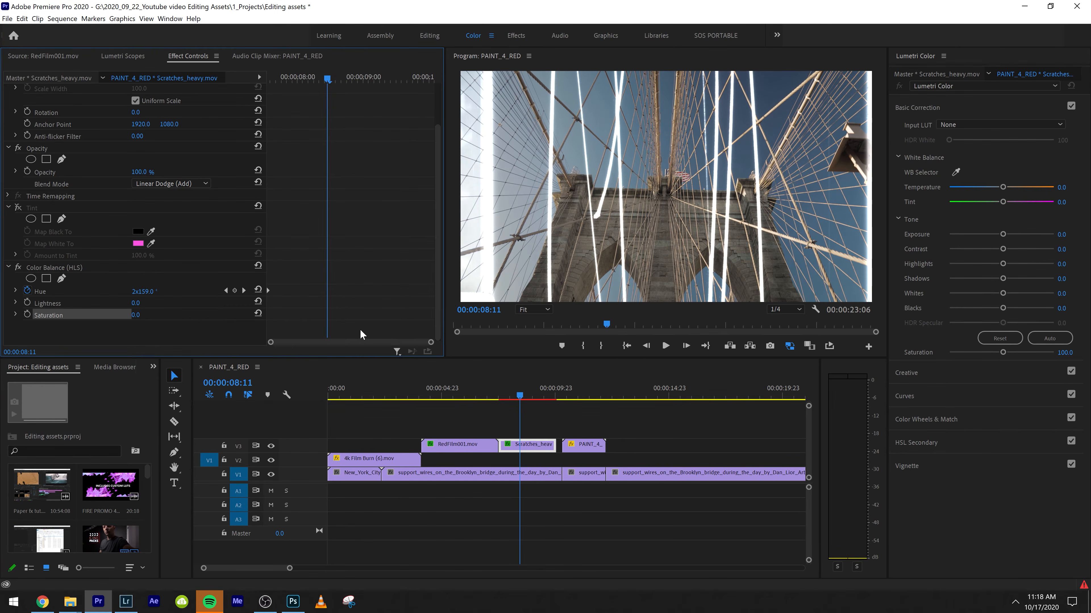
{"action": "key", "text": "space"}
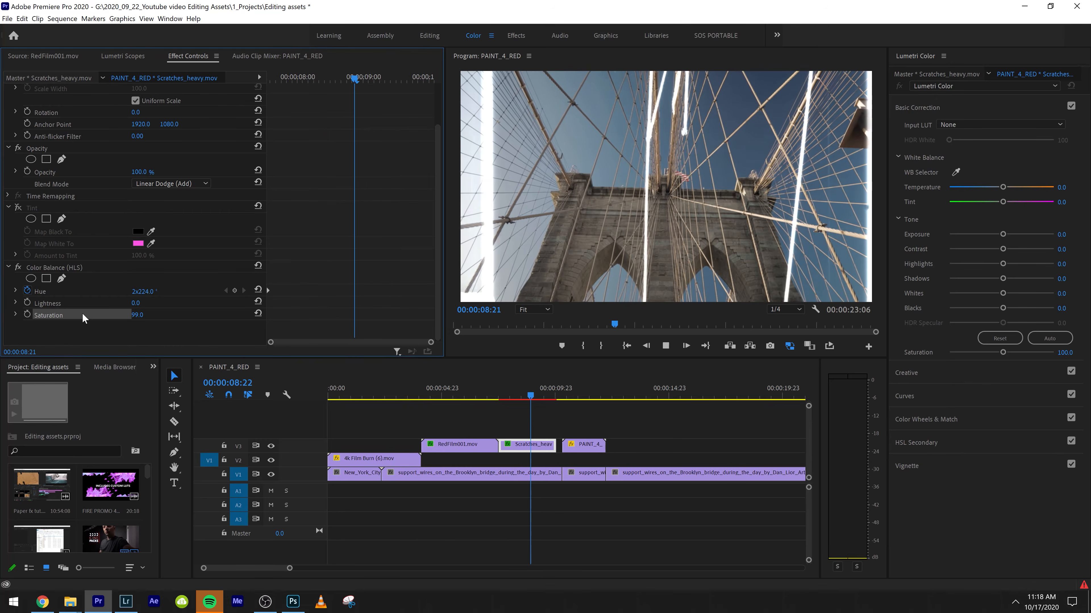
{"action": "key", "text": "space"}
{"action": "key", "text": "ctrl+z"}
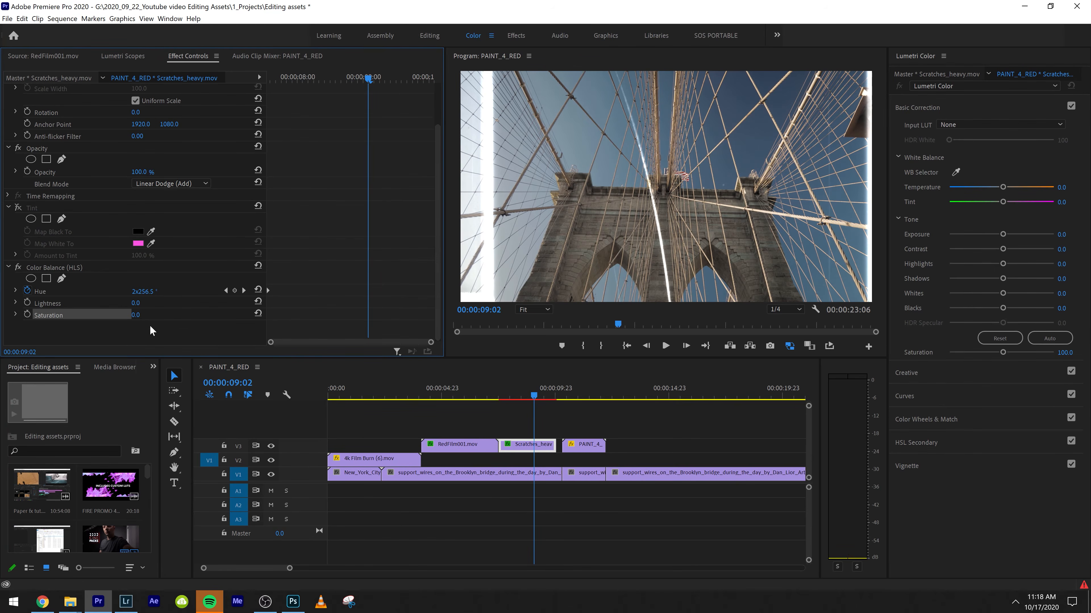
Step: Turn the Tint effect on the Scratches_heavy.mov clip back on and play the clip back
{"action": "left_click", "coordinate": [17, 208]}
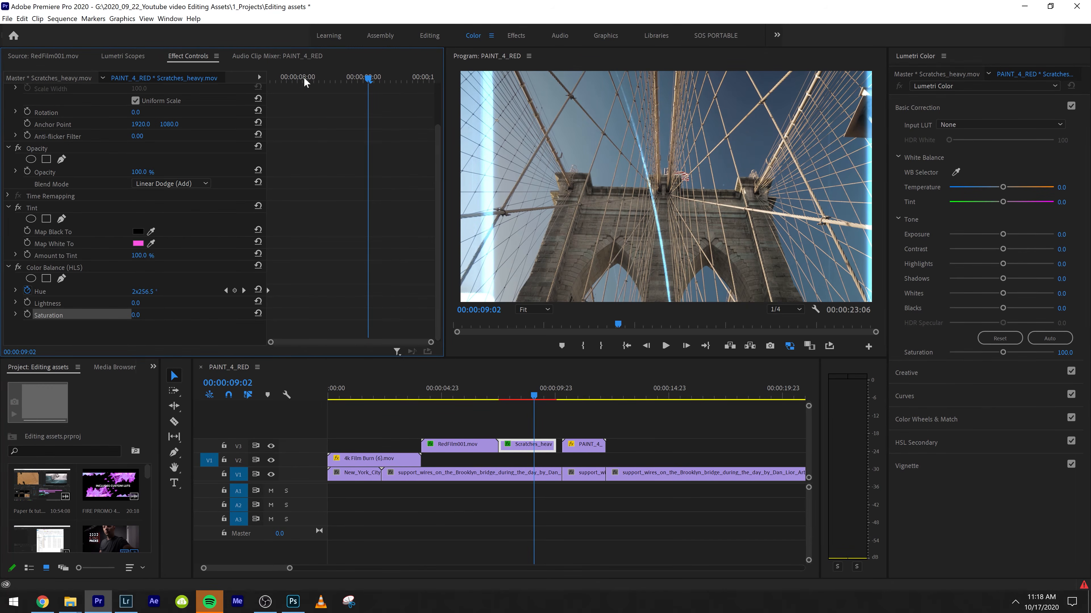
{"action": "left_click_drag", "start_coordinate": [305, 81], "coordinate": [203, 123]}
{"action": "key", "text": "space"}
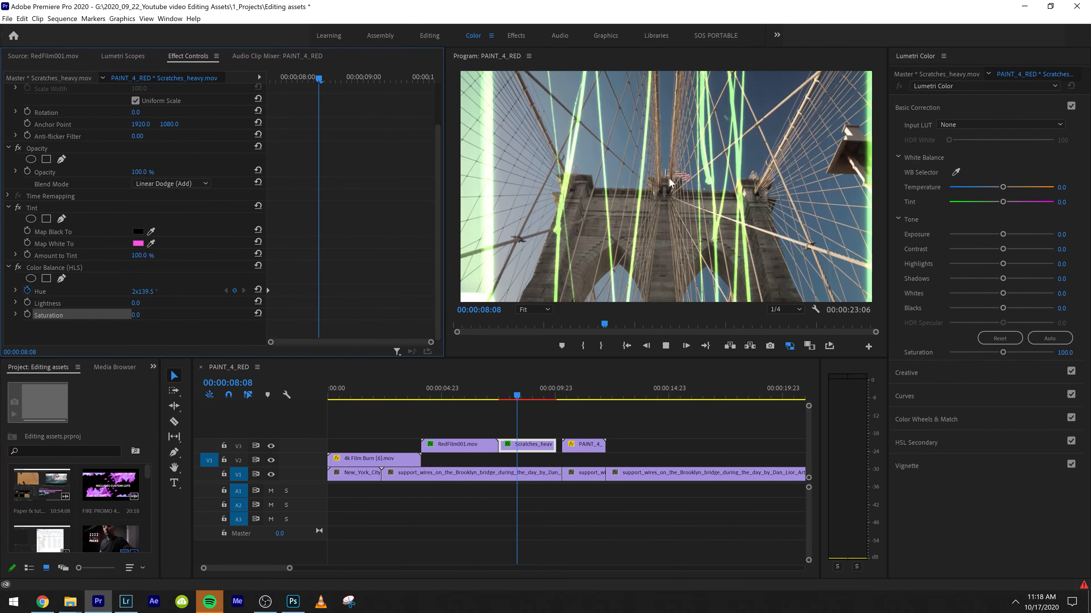
{"action": "key", "text": "space"}
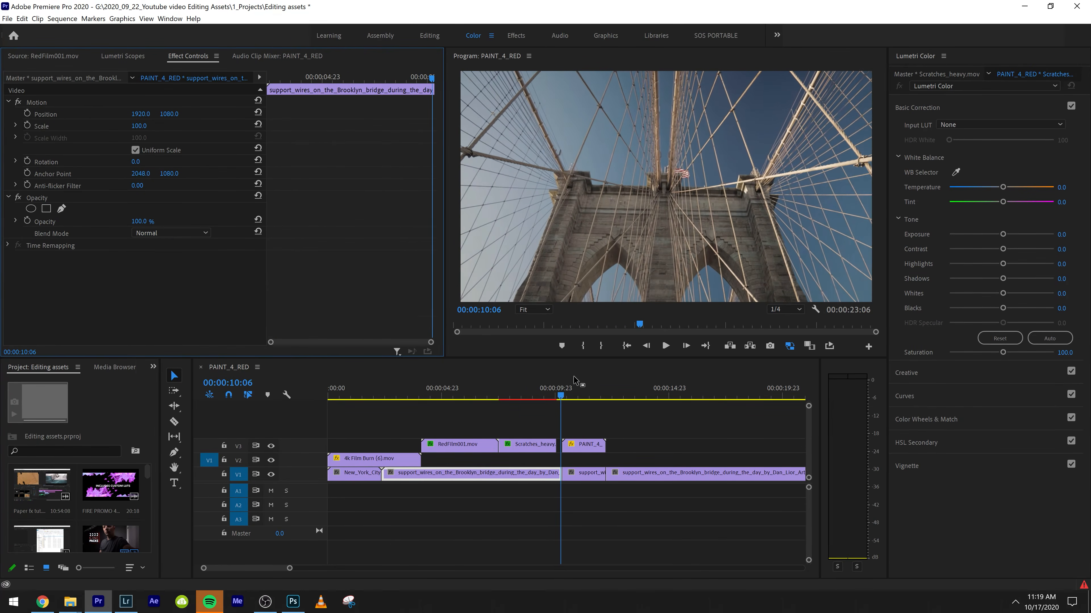
Step: Set the Scratches_heavy.mov clip's Lumetri Exposure to 2.5, Contrast to 85.9, Highlights to -50.3 and Blacks to -2.7, and play it back
{"action": "left_click", "coordinate": [539, 394]}
{"action": "left_click", "coordinate": [542, 447]}
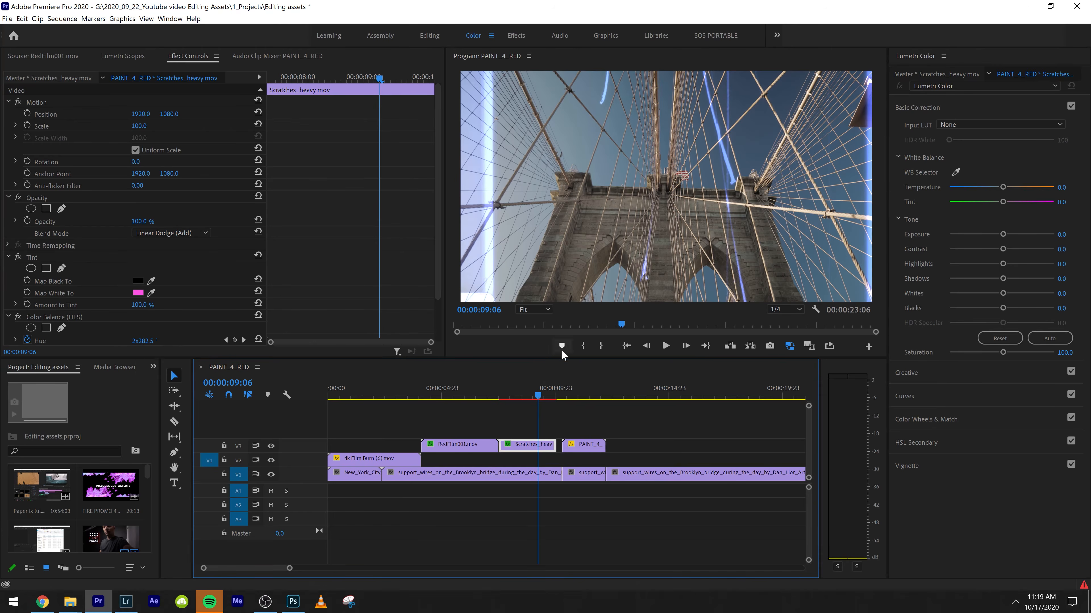
{"action": "left_click_drag", "start_coordinate": [1004, 234], "coordinate": [975, 263]}
{"action": "mouse_move", "coordinate": [1003, 308]}
{"action": "left_mouse_down"}
{"action": "mouse_move", "coordinate": [965, 308]}
{"action": "mouse_move", "coordinate": [999, 313]}
{"action": "left_mouse_up"}
{"action": "key", "text": "space"}
{"action": "key", "text": "space"}
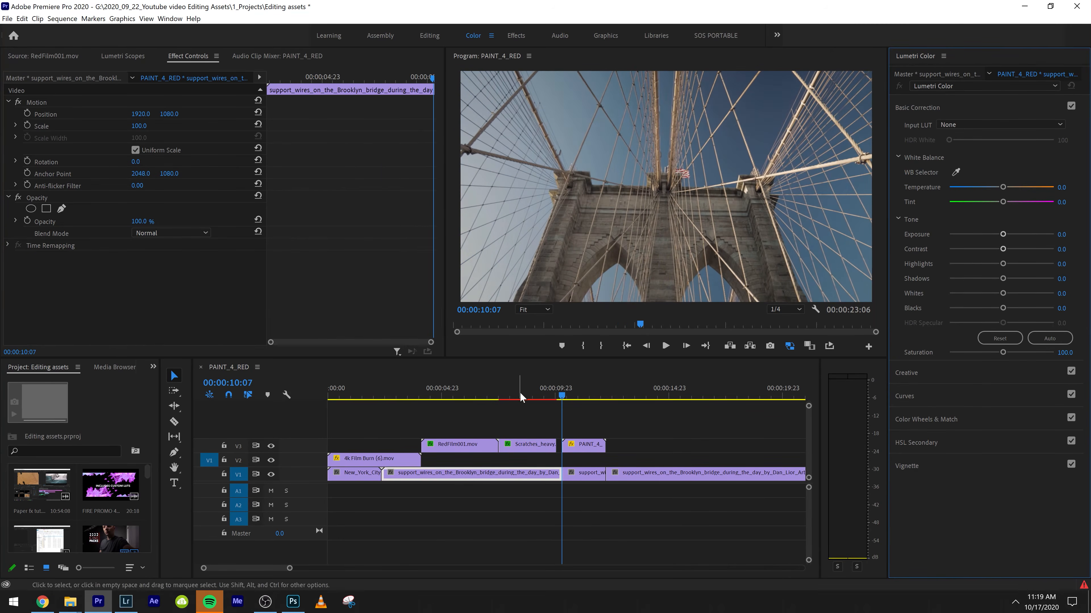
Step: Apply Color Balance (HLS) to the PAINT_4_RED.mov clip and set its Hue to -53.0°
{"action": "left_click", "coordinate": [579, 402]}
{"action": "left_click", "coordinate": [584, 446]}
{"action": "left_click", "coordinate": [153, 367]}
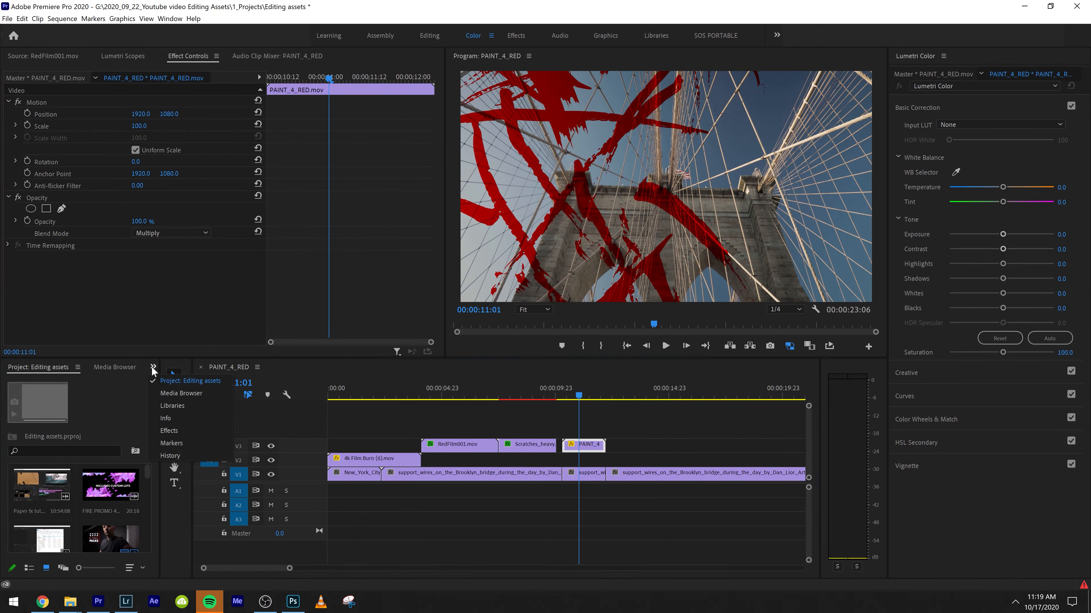
{"action": "left_click", "coordinate": [185, 442]}
{"action": "left_click_drag", "start_coordinate": [120, 461], "coordinate": [77, 301]}
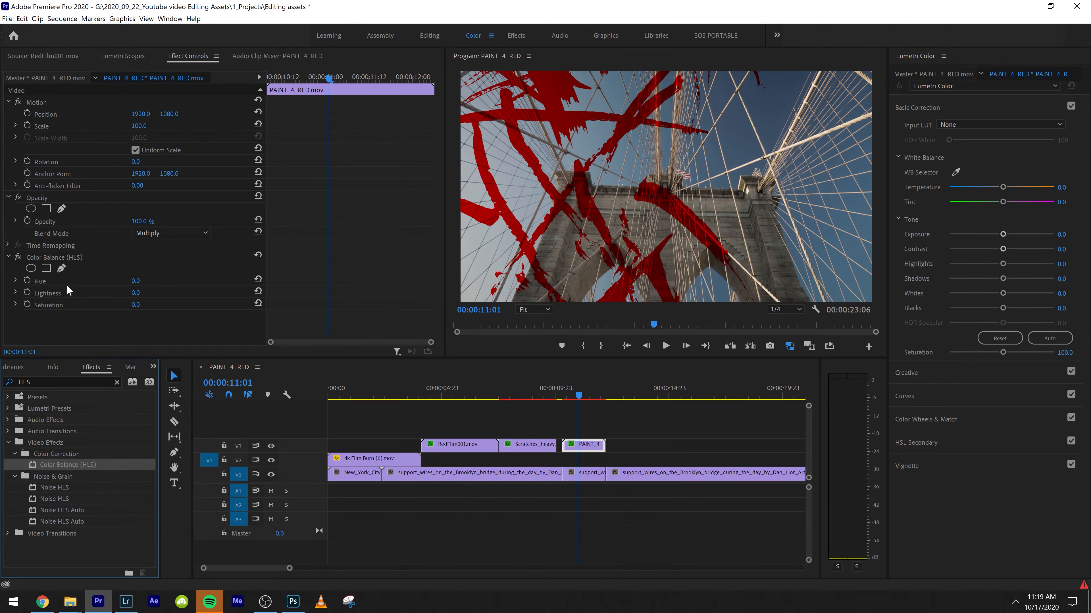
{"action": "mouse_move", "coordinate": [135, 281]}
{"action": "left_mouse_down"}
{"action": "mouse_move", "coordinate": [395, 281]}
{"action": "mouse_move", "coordinate": [113, 281]}
{"action": "left_mouse_up"}
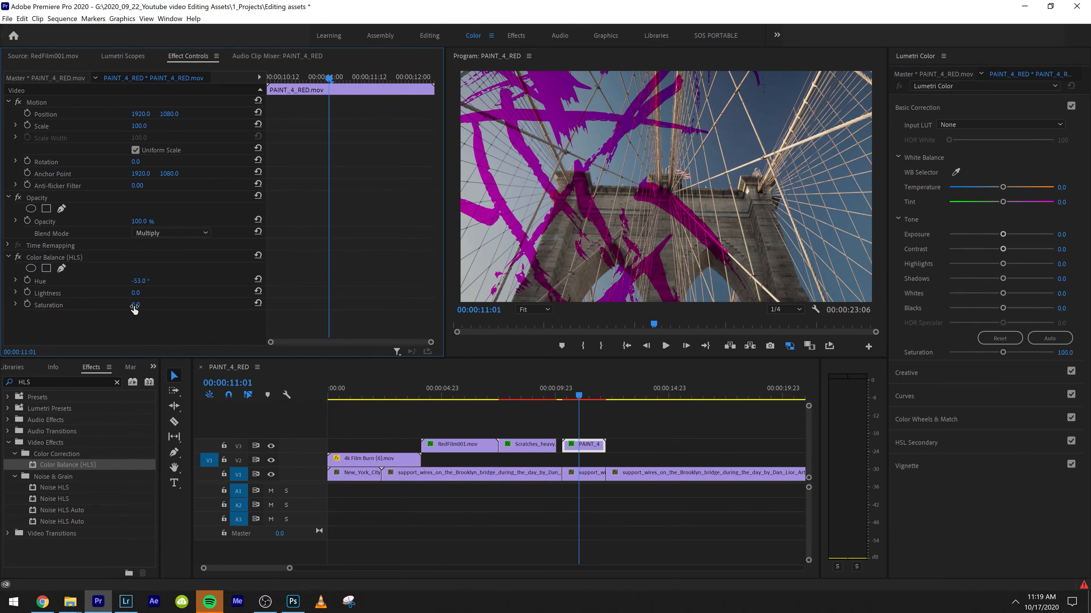
{"action": "mouse_move", "coordinate": [178, 304]}
{"action": "left_mouse_down"}
{"action": "mouse_move", "coordinate": [92, 304]}
{"action": "mouse_move", "coordinate": [178, 305]}
{"action": "left_mouse_up"}
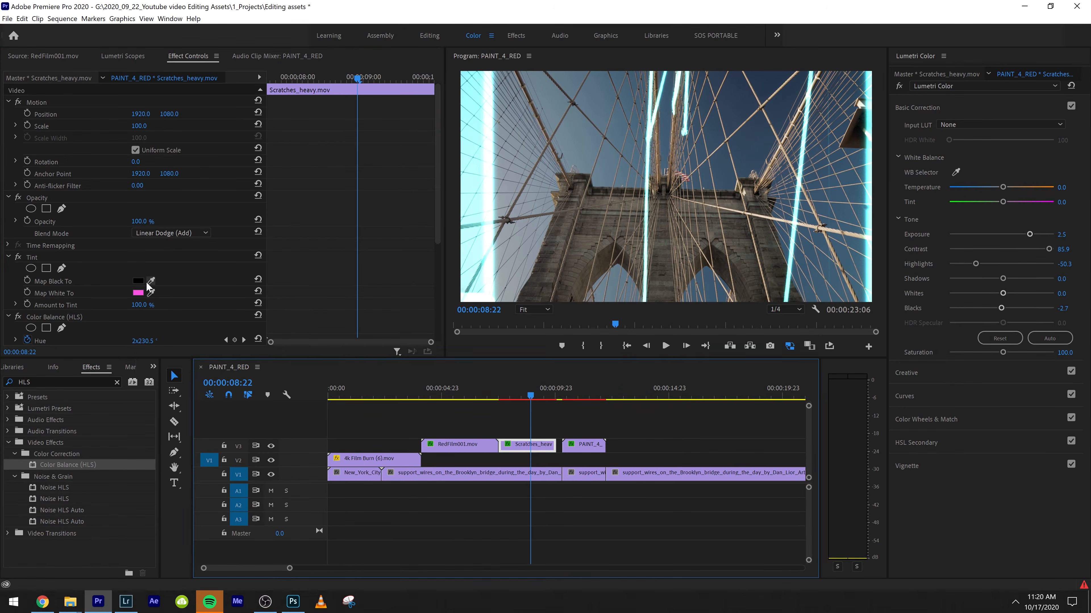
Step: Set the scratches clip's Tint Map Black To colour to dark red A00808 and its blend mode to Normal
{"action": "left_click", "coordinate": [139, 282]}
{"action": "left_click", "coordinate": [150, 125]}
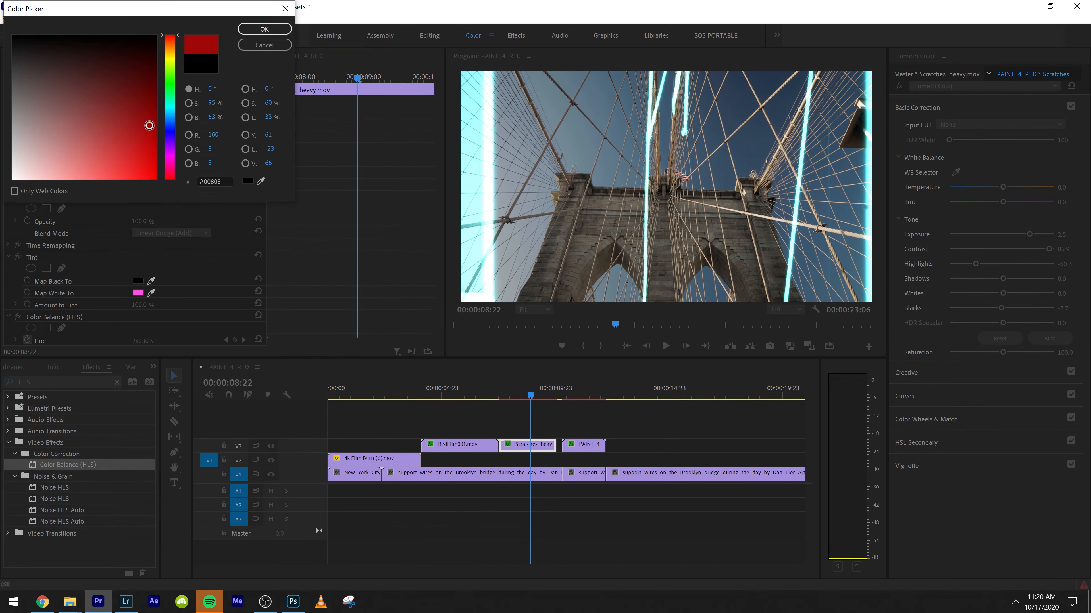
{"action": "left_click", "coordinate": [259, 30]}
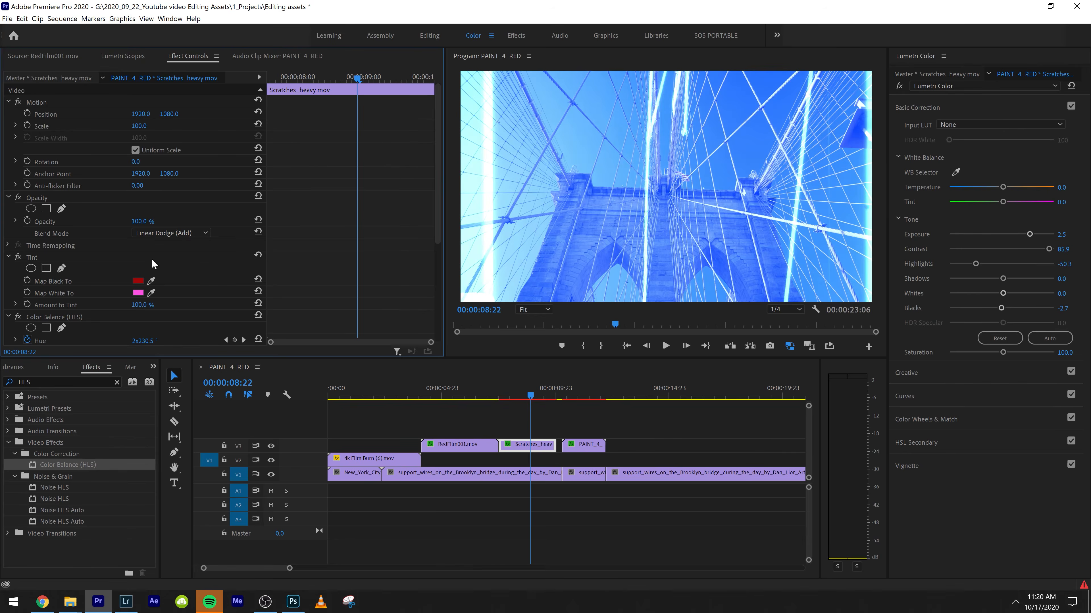
{"action": "left_click", "coordinate": [171, 233]}
{"action": "left_click", "coordinate": [213, 255]}
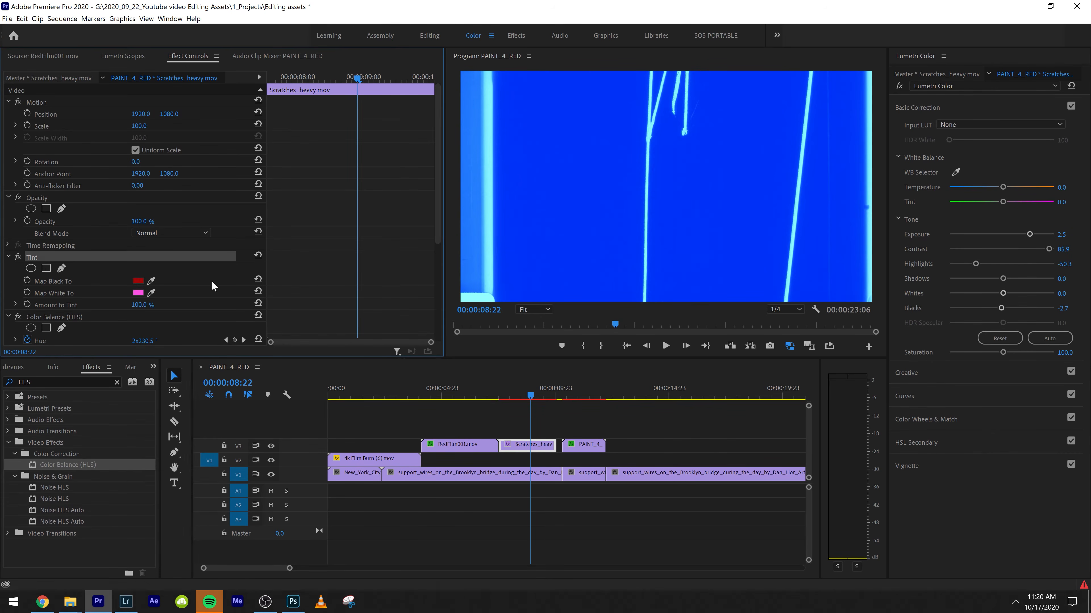
{"action": "left_click", "coordinate": [139, 282]}
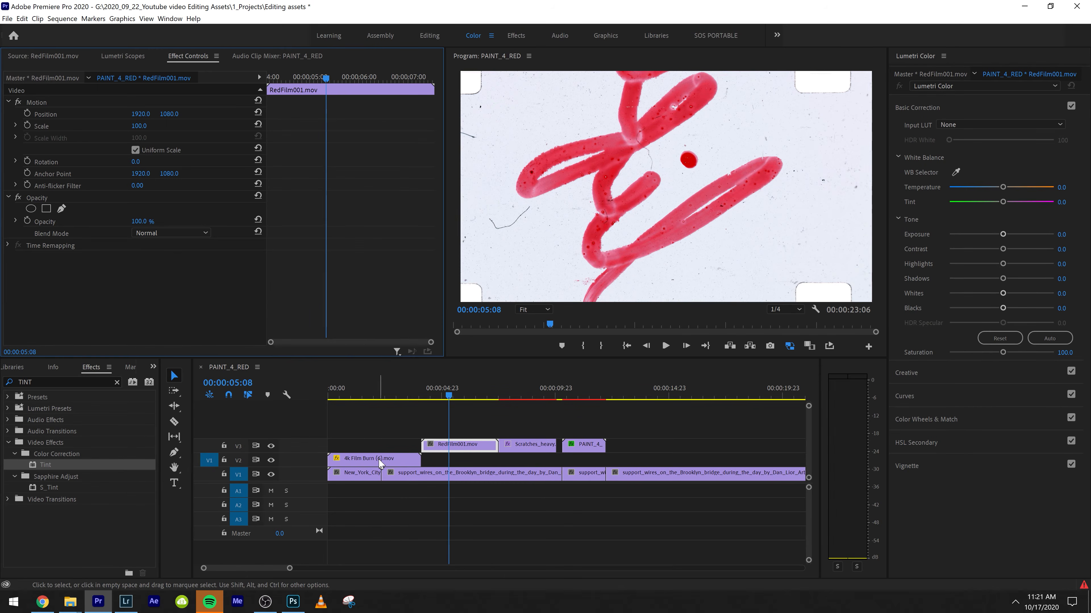
Step: Show the blend mode options of the RedFilm001.mov clip
{"action": "left_click", "coordinate": [449, 445]}
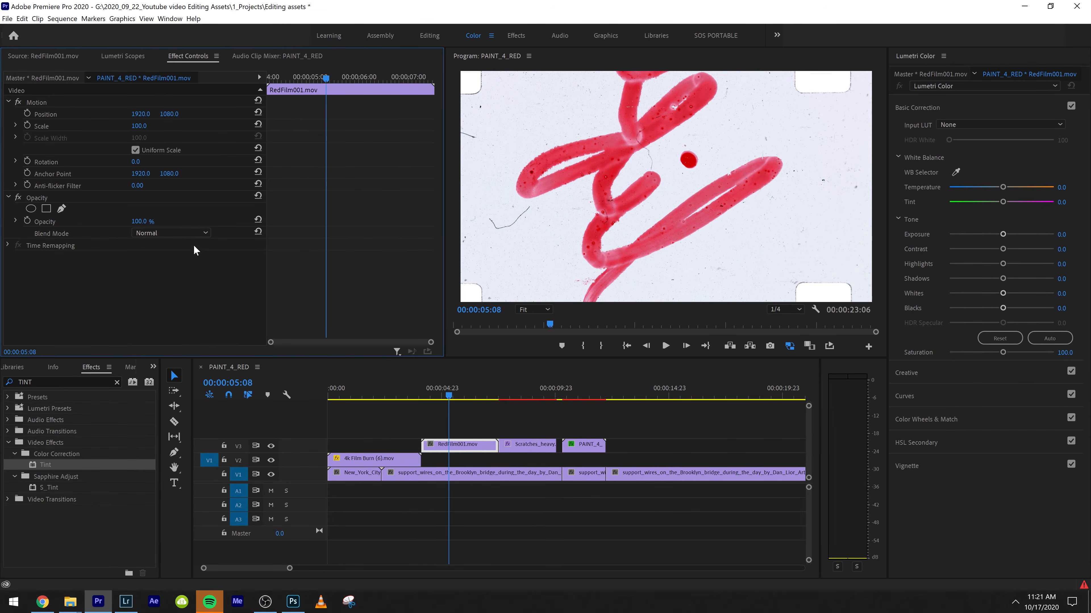
{"action": "left_click", "coordinate": [178, 233]}
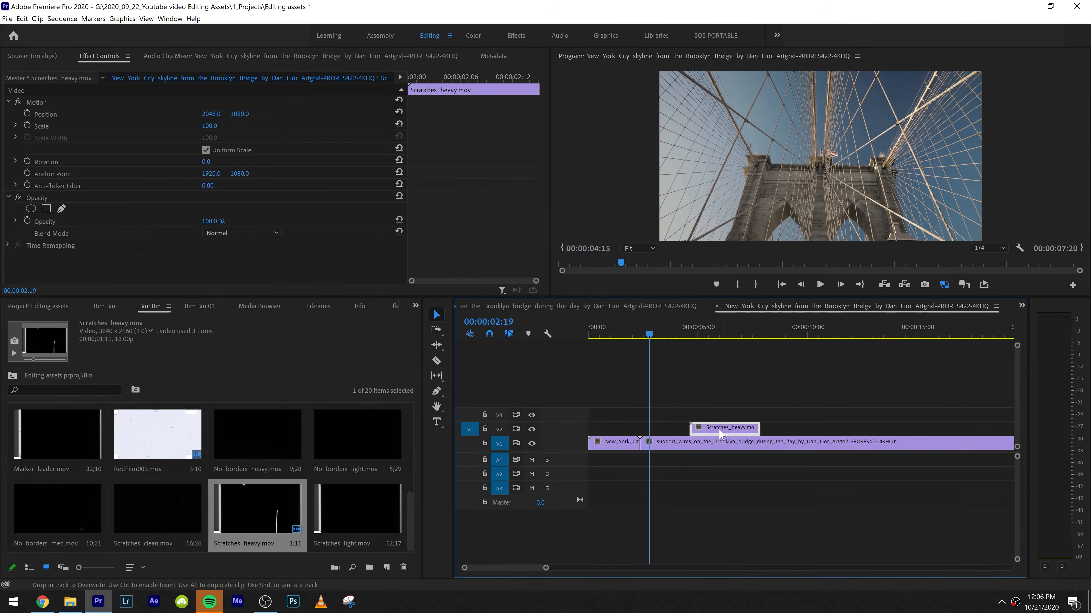
Step: Move Scratches_heavy.mov on V2 to the start of the support wires clip, and set its Scale to 143.0 and horizontal Position to 2004.0
{"action": "left_click_drag", "start_coordinate": [720, 435], "coordinate": [671, 435]}
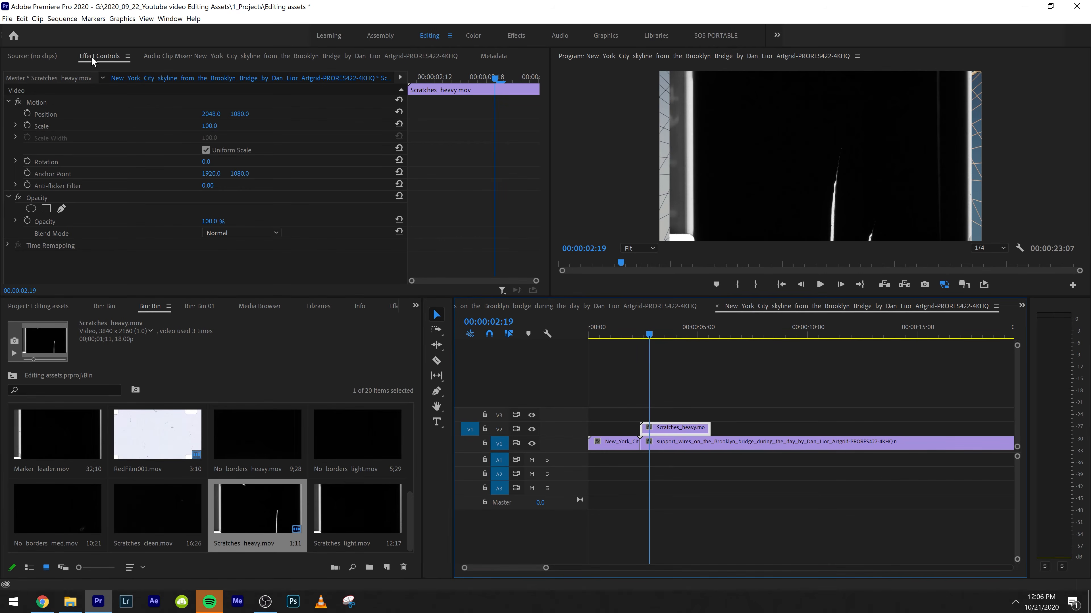
{"action": "left_click_drag", "start_coordinate": [212, 126], "coordinate": [218, 126]}
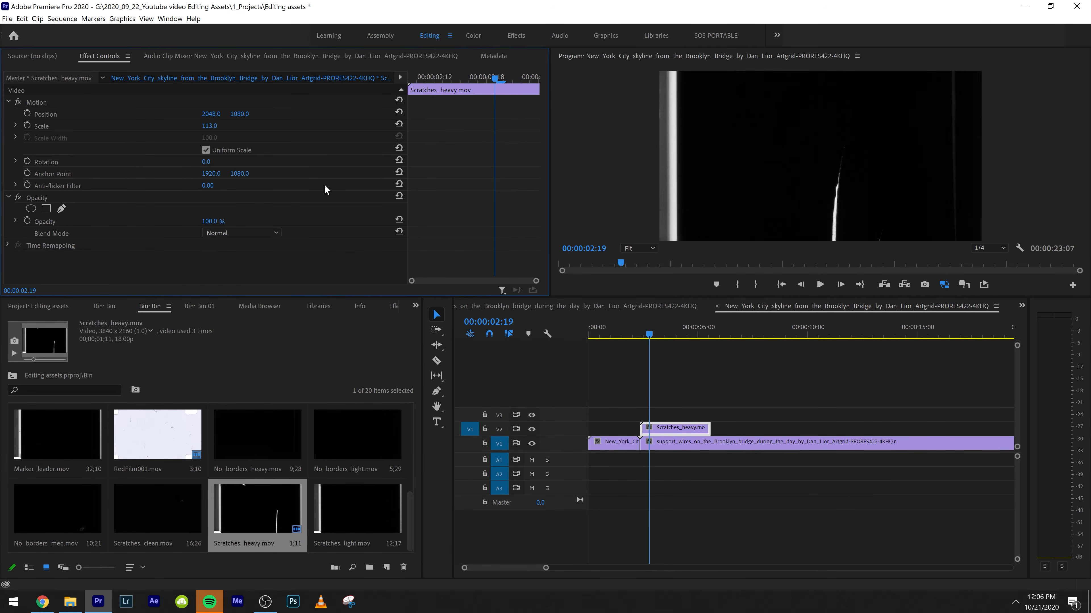
{"action": "mouse_move", "coordinate": [213, 114]}
{"action": "left_mouse_down"}
{"action": "mouse_move", "coordinate": [64, 114]}
{"action": "mouse_move", "coordinate": [194, 114]}
{"action": "mouse_move", "coordinate": [227, 126]}
{"action": "left_mouse_up"}
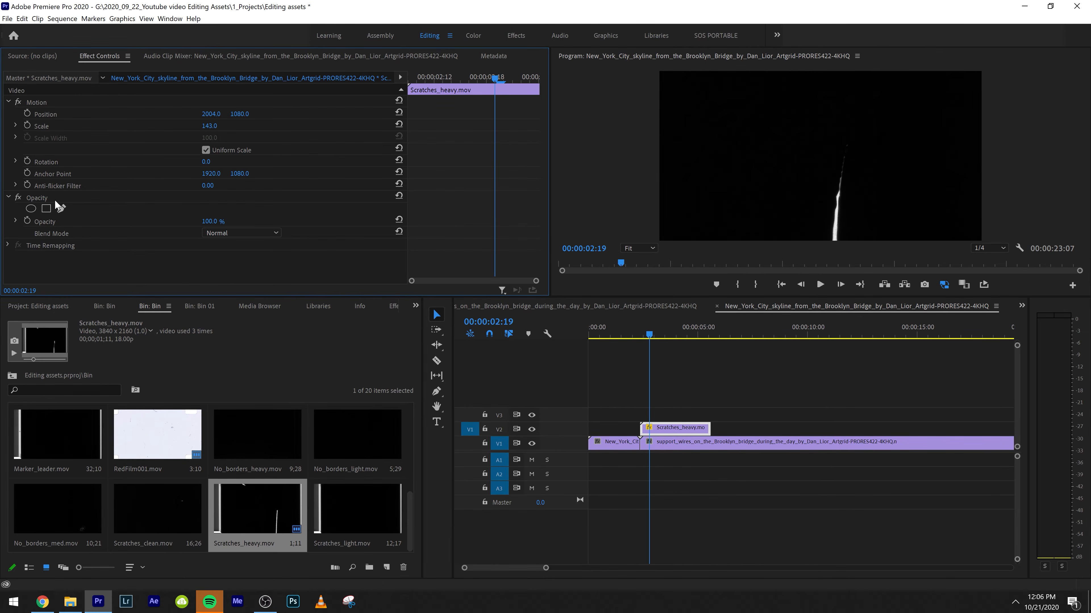
Step: Resize and reposition Scratches_heavy.mov freehand in the program frame to a Scale of about 133.6 and Position of about 2025.7, 834.4
{"action": "left_click", "coordinate": [50, 103]}
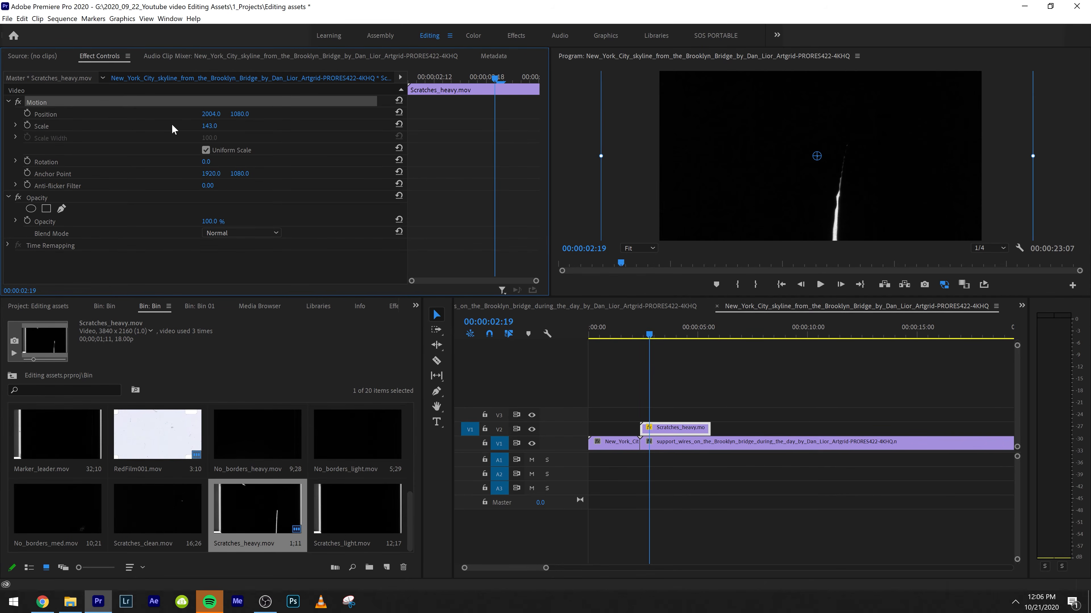
{"action": "left_click_drag", "start_coordinate": [781, 192], "coordinate": [735, 189]}
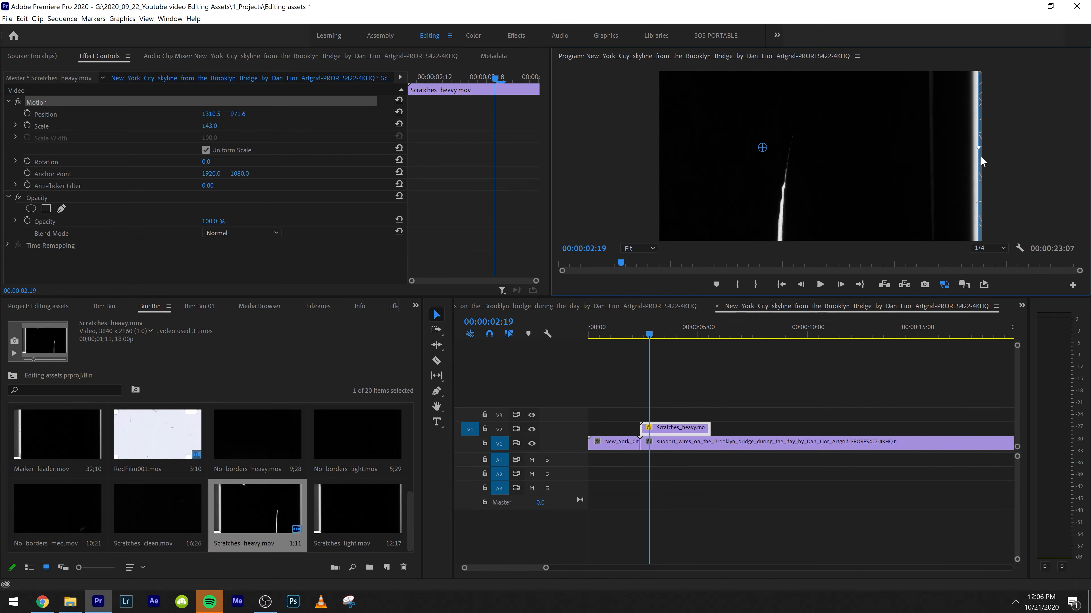
{"action": "left_click_drag", "start_coordinate": [978, 148], "coordinate": [935, 148]}
{"action": "left_click_drag", "start_coordinate": [868, 177], "coordinate": [928, 182]}
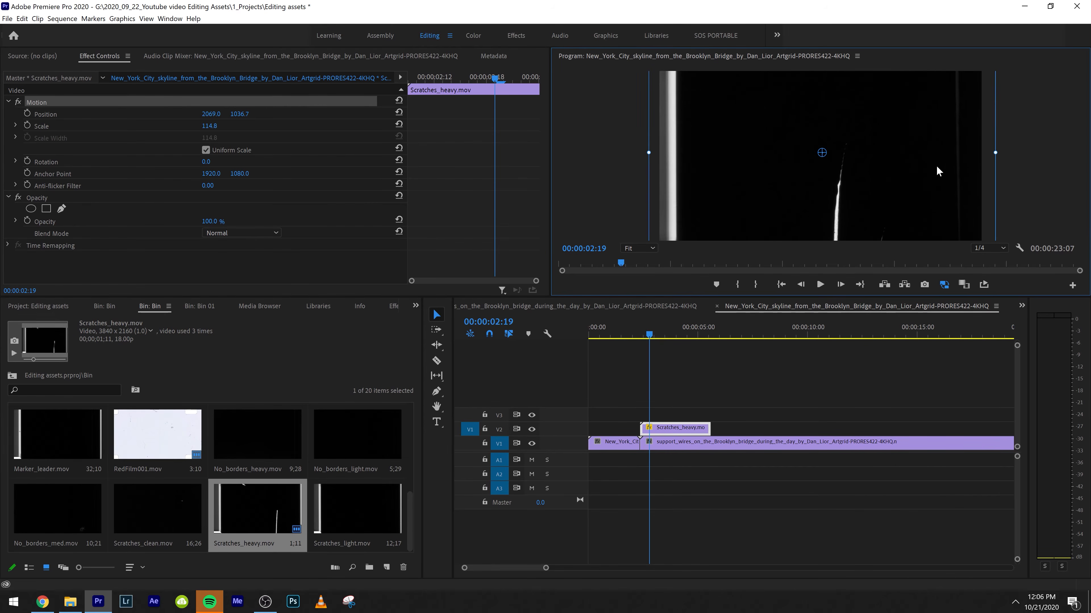
{"action": "left_click_drag", "start_coordinate": [997, 155], "coordinate": [1026, 154]}
{"action": "mouse_move", "coordinate": [938, 165]}
{"action": "left_mouse_down"}
{"action": "mouse_move", "coordinate": [927, 159]}
{"action": "mouse_move", "coordinate": [935, 149]}
{"action": "left_mouse_up"}
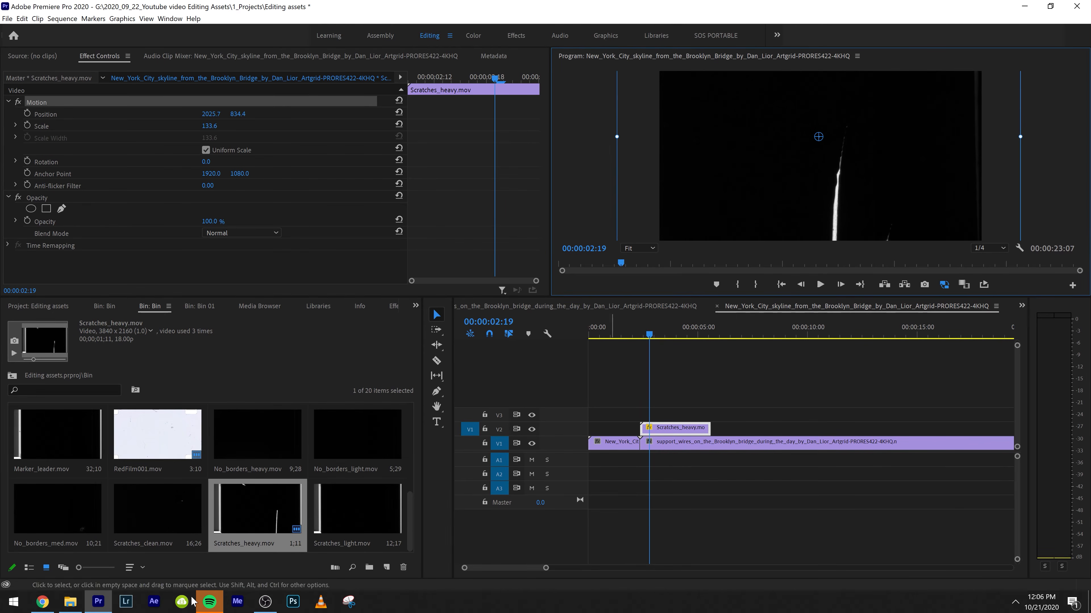
Step: Set the Scratches_heavy.mov clip's blend mode to Screen and play it back over the bridge footage
{"action": "left_click", "coordinate": [222, 233]}
{"action": "left_click", "coordinate": [254, 350]}
{"action": "key", "text": "space"}
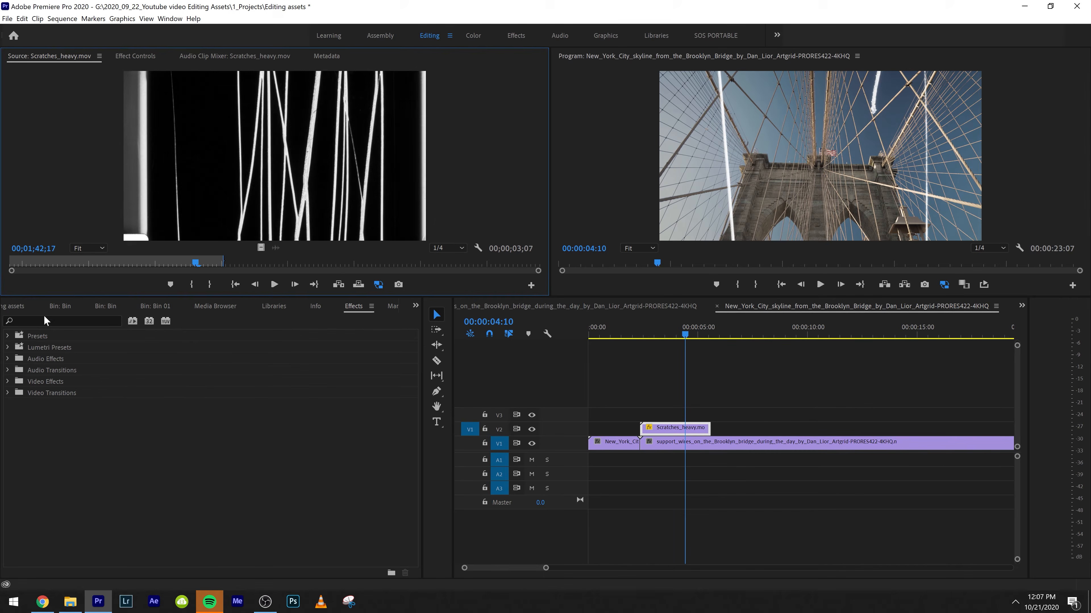
Step: Apply the Horizontal Flip and Vertical Flip effects to the Scratches_heavy.mov clip and play the result
{"action": "left_click", "coordinate": [45, 321]}
{"action": "type", "text": "flip"}
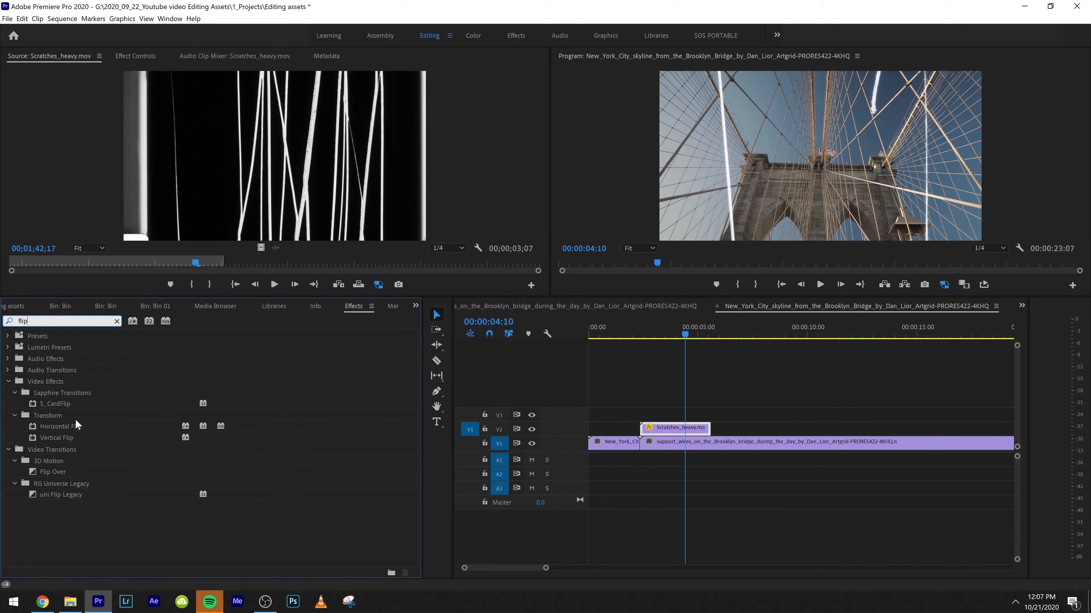
{"action": "left_click_drag", "start_coordinate": [77, 425], "coordinate": [676, 428]}
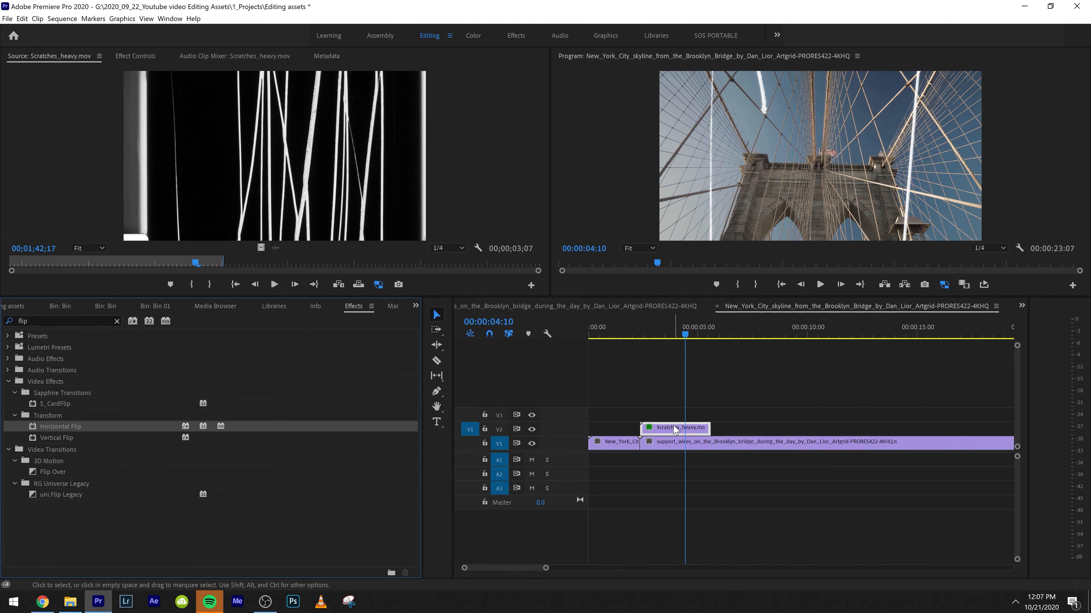
{"action": "left_click_drag", "start_coordinate": [82, 438], "coordinate": [692, 433]}
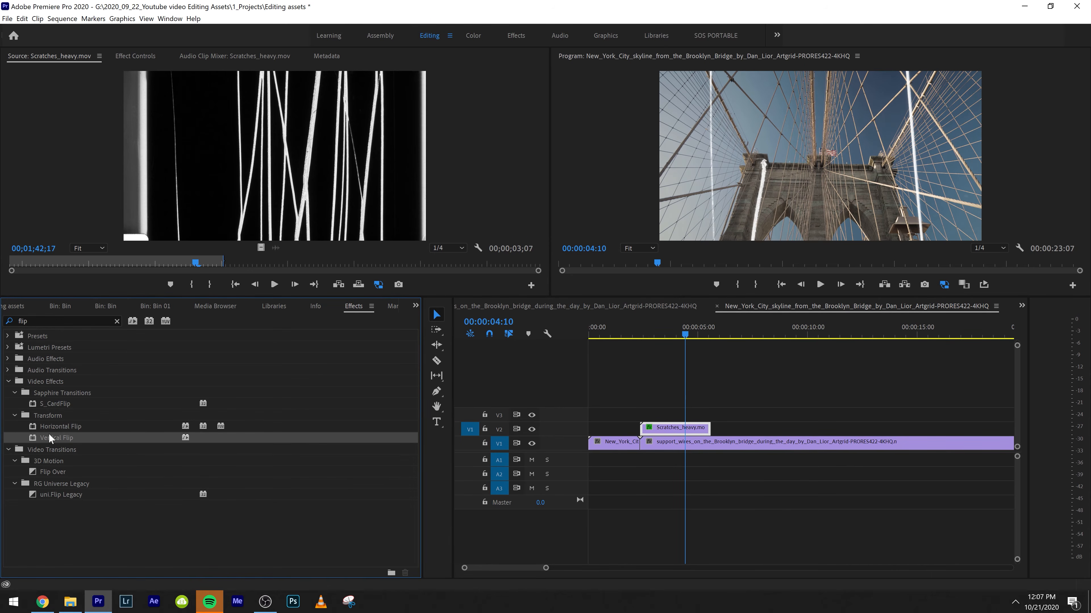
{"action": "left_click", "coordinate": [570, 501]}
{"action": "left_click", "coordinate": [638, 335]}
{"action": "key", "text": "space"}
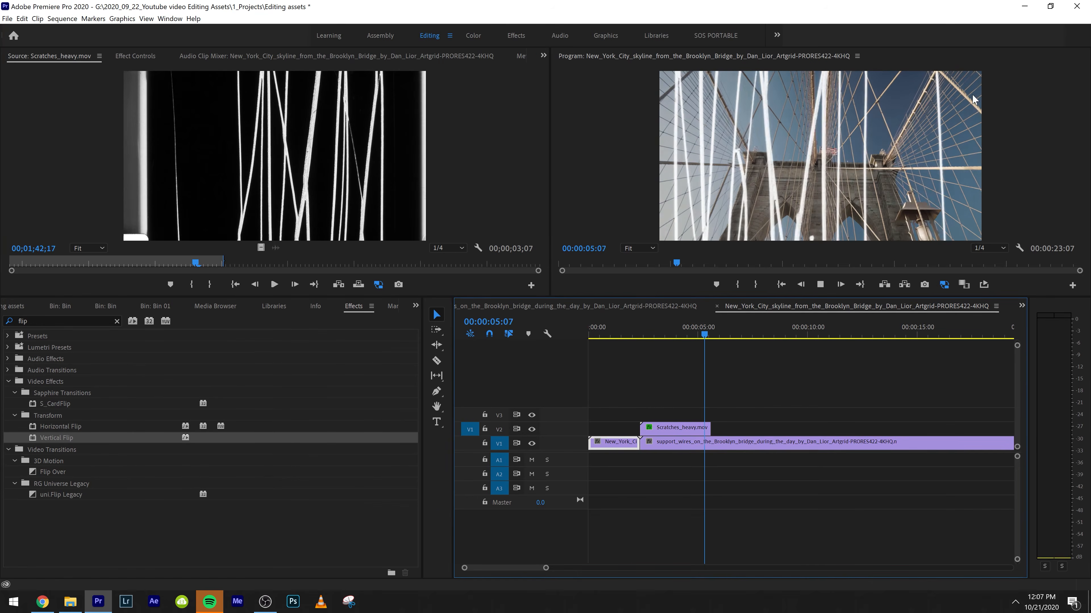
{"action": "key", "text": "space"}
Step: Extend the end of the Scratches_heavy.mov clip, and enable Position, Scale and Rotation keyframes at 00:00:03:09
{"action": "left_click_drag", "start_coordinate": [709, 427], "coordinate": [847, 419]}
{"action": "left_click", "coordinate": [129, 57]}
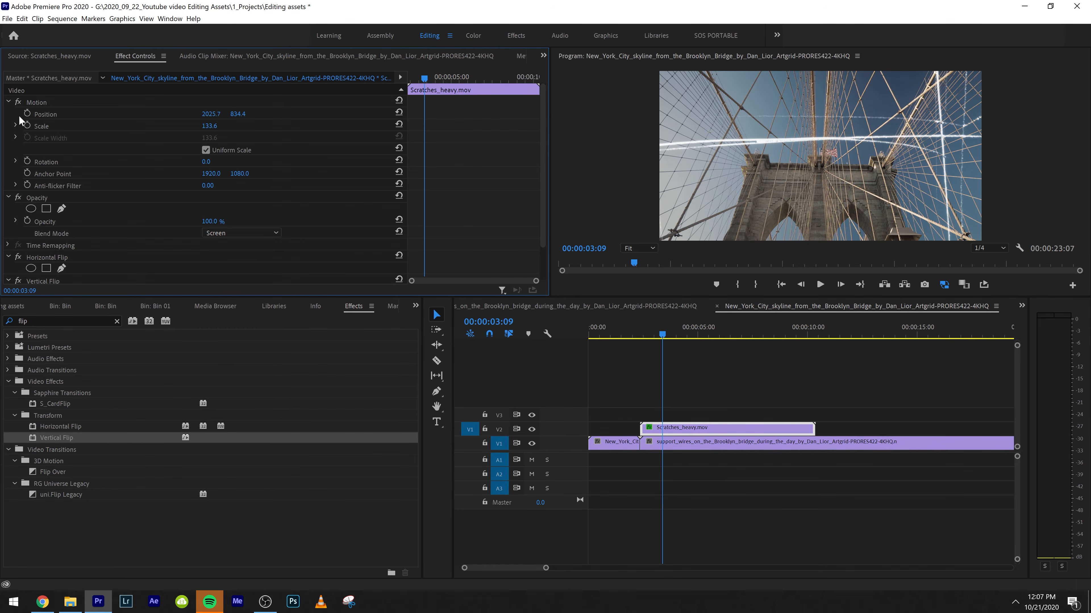
{"action": "left_click", "coordinate": [27, 125]}
{"action": "left_click", "coordinate": [27, 113]}
{"action": "left_click", "coordinate": [27, 161]}
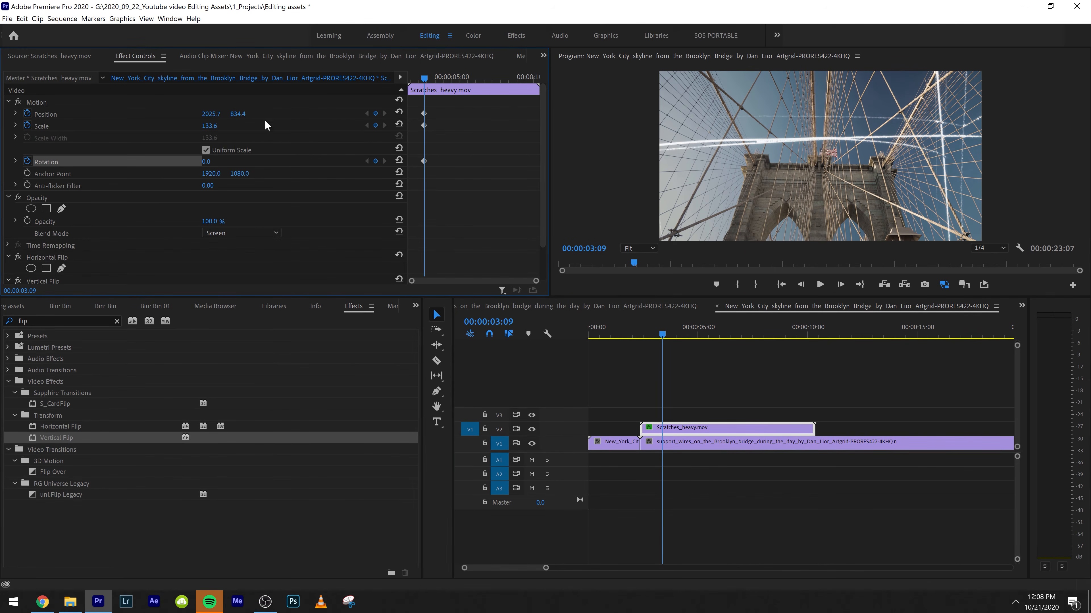
Step: Keyframe the scratches clip's Scale to 291.6 at 00:00:05:23 and play back the animation
{"action": "left_click_drag", "start_coordinate": [428, 83], "coordinate": [466, 81]}
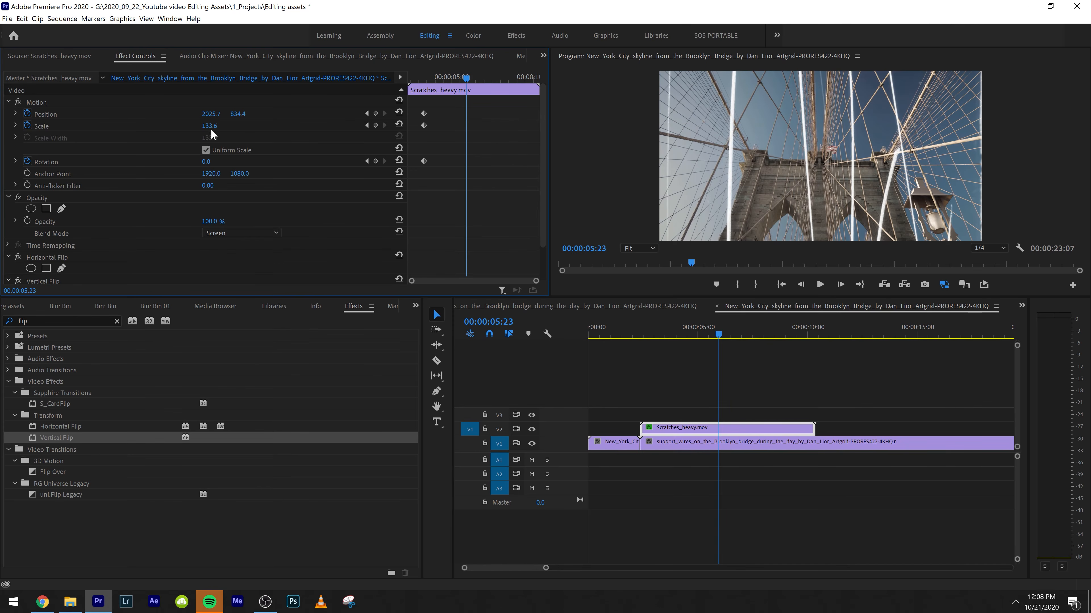
{"action": "left_click_drag", "start_coordinate": [210, 127], "coordinate": [278, 127]}
{"action": "left_click_drag", "start_coordinate": [464, 80], "coordinate": [292, 107]}
{"action": "key", "text": "space"}
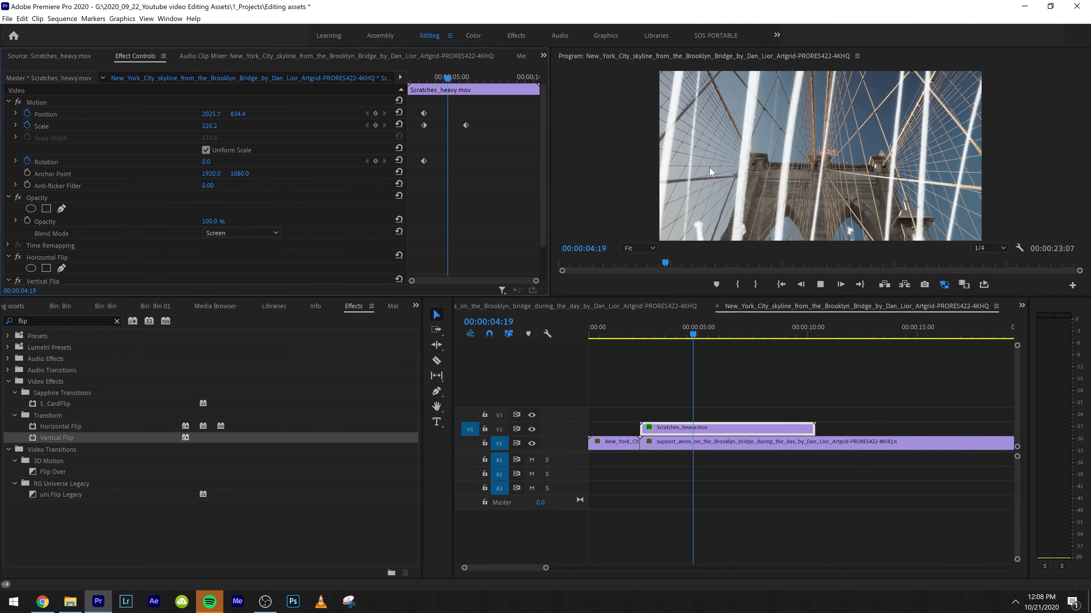
{"action": "key", "text": "space"}
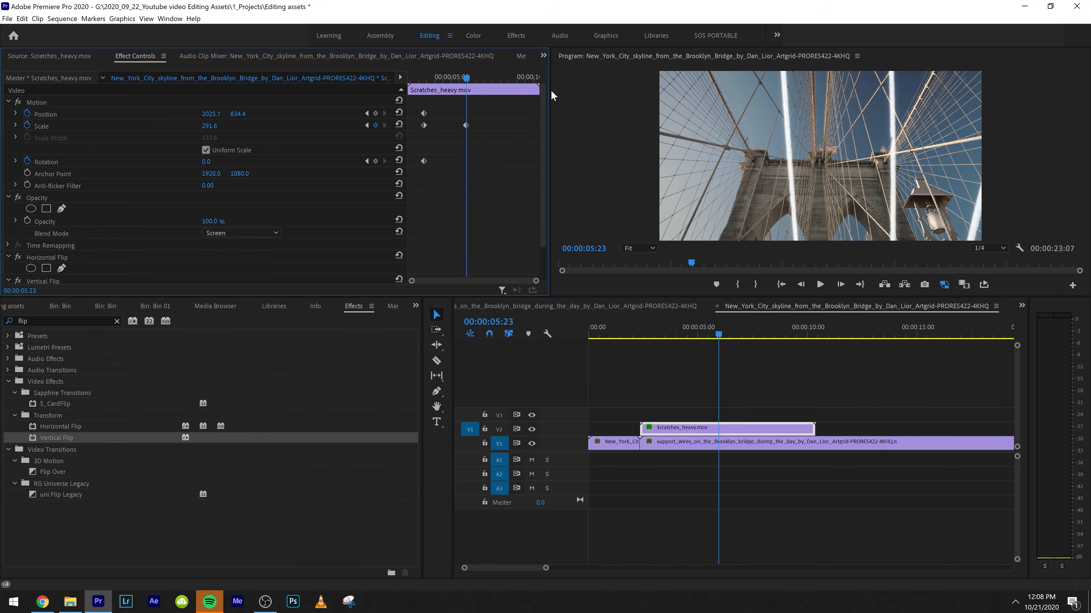
Step: Save the project and delete the scratches clip's Position, Scale and Rotation keyframes
{"action": "key", "text": "ctrl+s"}
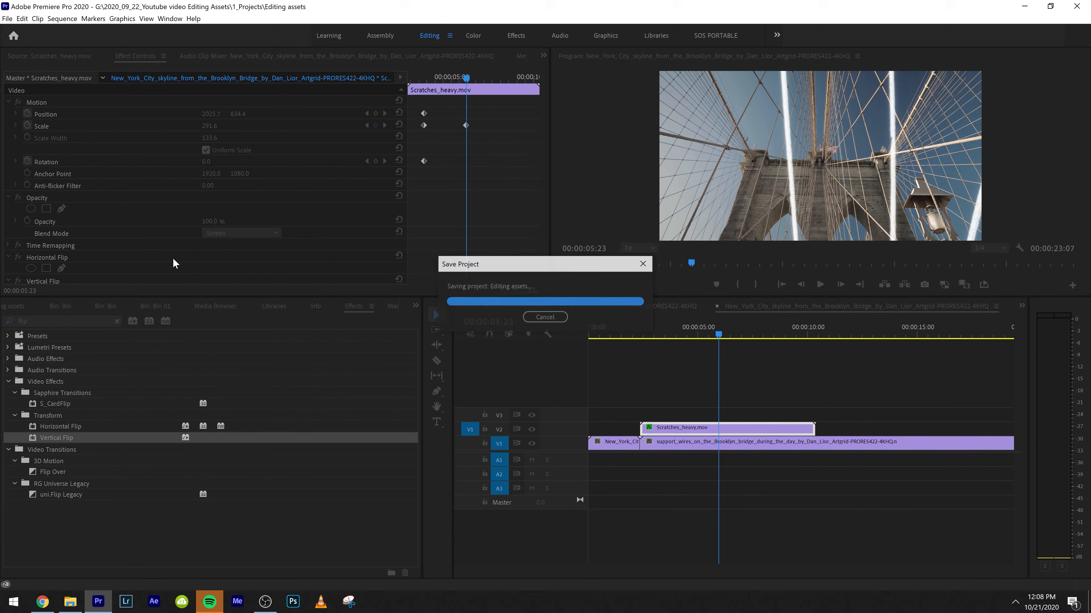
{"action": "left_click_drag", "start_coordinate": [496, 107], "coordinate": [312, 194]}
{"action": "key", "text": "Delete"}
Step: Apply the Transform effect to the Scratches_heavy.mov clip, turn off Use Composition's Shutter Angle and set Shutter Angle to 359
{"action": "left_click", "coordinate": [39, 321]}
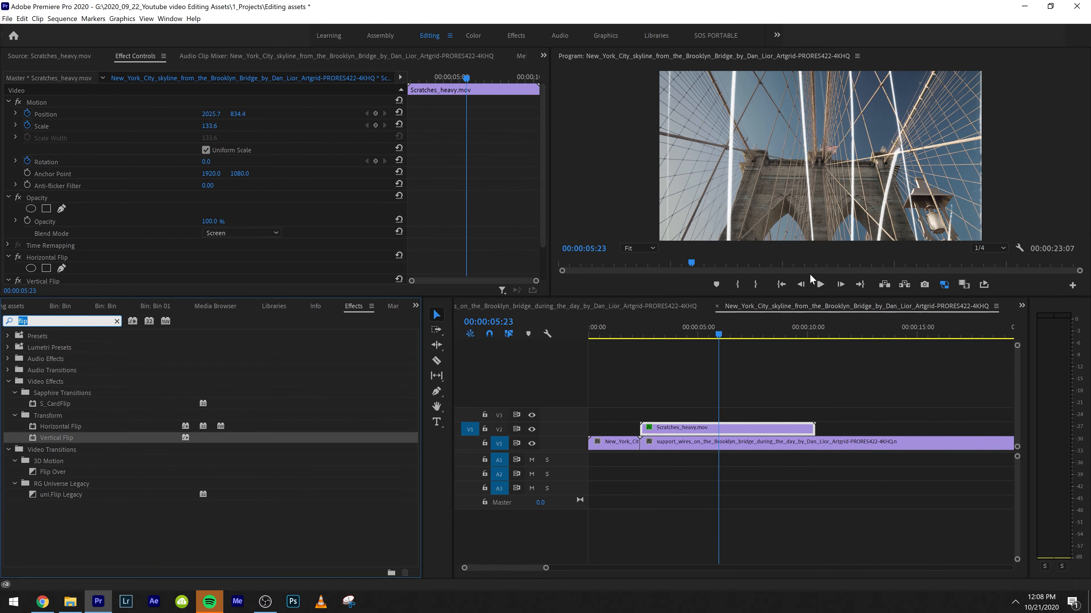
{"action": "type", "text": "transf"}
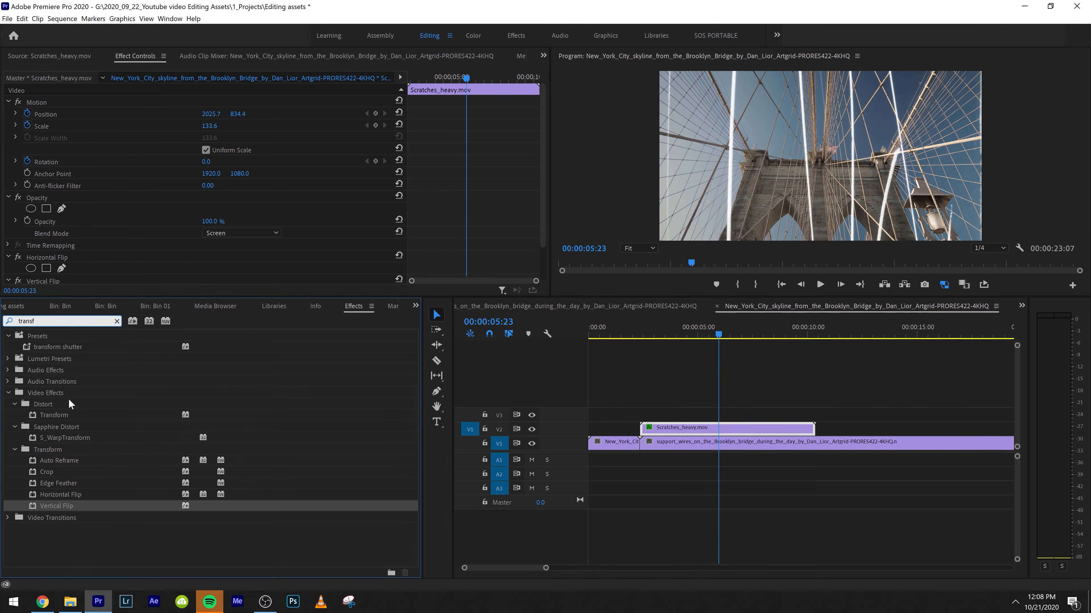
{"action": "left_click_drag", "start_coordinate": [54, 415], "coordinate": [727, 429]}
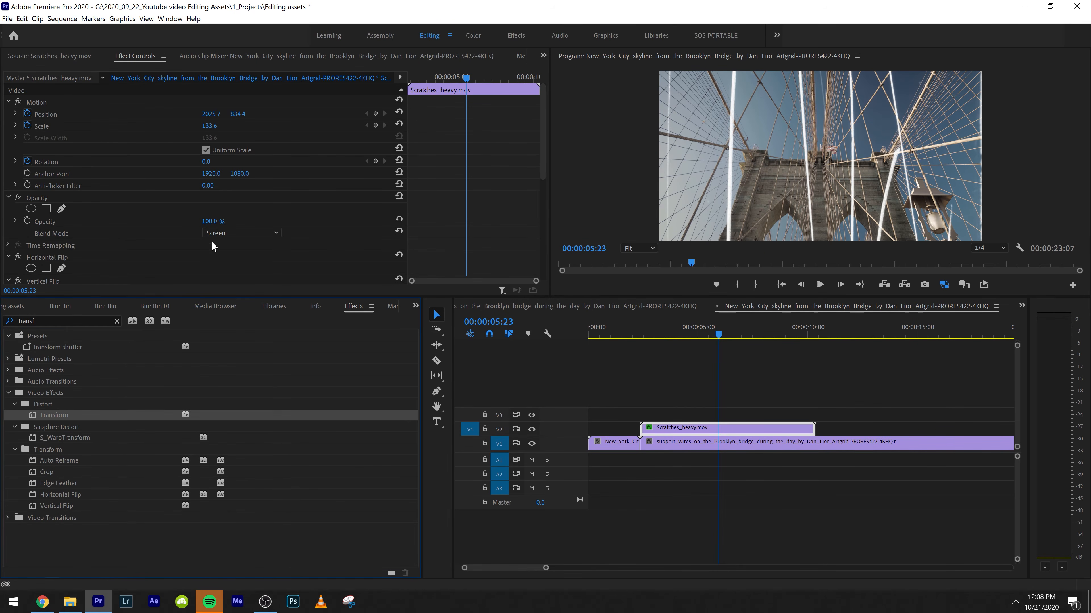
{"action": "scroll", "coordinate": [175, 229], "scroll_direction": "down", "scroll_amount": 5}
{"action": "left_click", "coordinate": [206, 231]}
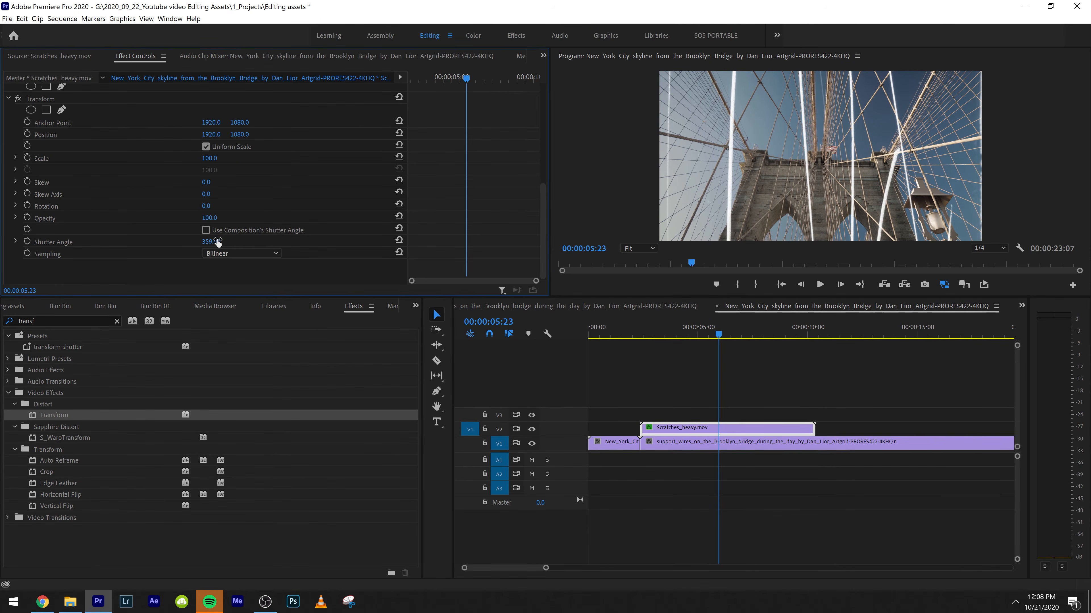
Step: Keyframe the Transform effect's Scale from 100 at 00:00:05:23 to 279 about half a second further on, and play the animation
{"action": "left_click", "coordinate": [27, 157]}
{"action": "left_click", "coordinate": [722, 331]}
{"action": "left_click_drag", "start_coordinate": [722, 329], "coordinate": [730, 332]}
{"action": "left_click_drag", "start_coordinate": [214, 159], "coordinate": [269, 158]}
{"action": "left_click", "coordinate": [699, 330]}
{"action": "key", "text": "space"}
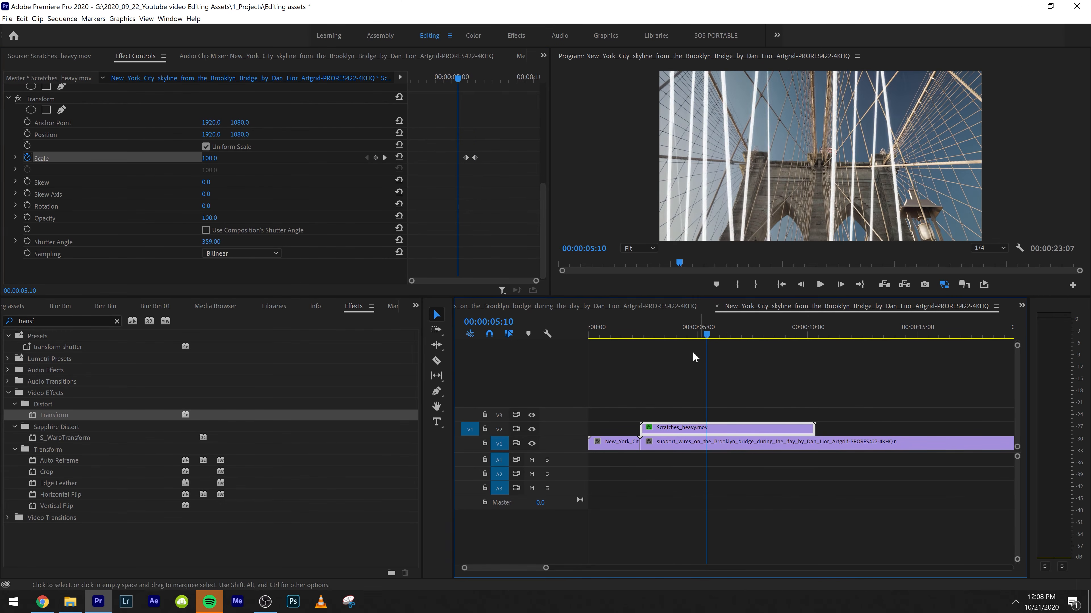
{"action": "key", "text": "space"}
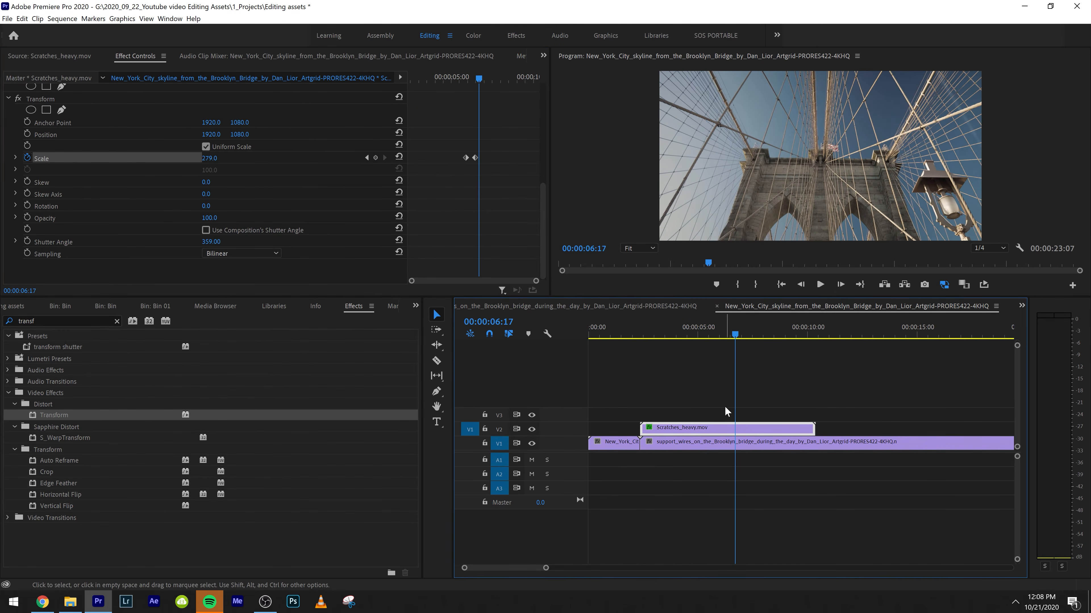
Step: Set the scratches clip's Blend Mode to Normal and play back the Transform scaling
{"action": "left_click", "coordinate": [657, 334]}
{"action": "left_click_drag", "start_coordinate": [656, 335], "coordinate": [701, 346]}
{"action": "scroll", "coordinate": [156, 236], "scroll_direction": "up", "scroll_amount": 5}
{"action": "left_click", "coordinate": [244, 197]}
{"action": "left_click", "coordinate": [241, 209]}
{"action": "key", "text": "space"}
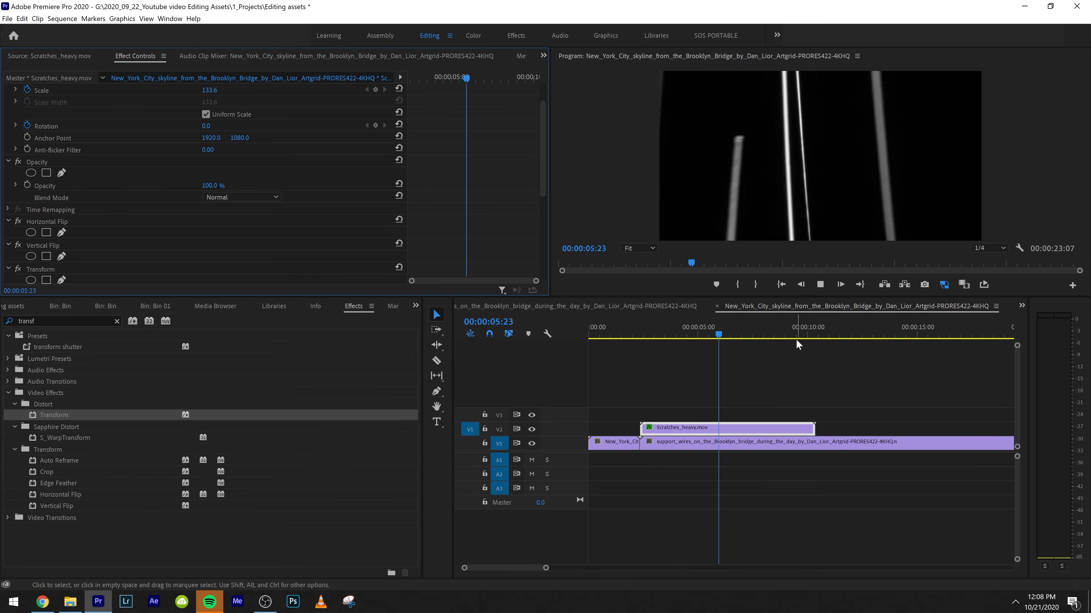
{"action": "key", "text": "space"}
Step: Move both Transform Scale keyframes to the start of the scratches clip and play back the result
{"action": "scroll", "coordinate": [444, 214], "scroll_direction": "down", "scroll_amount": 3}
{"action": "left_click", "coordinate": [466, 80]}
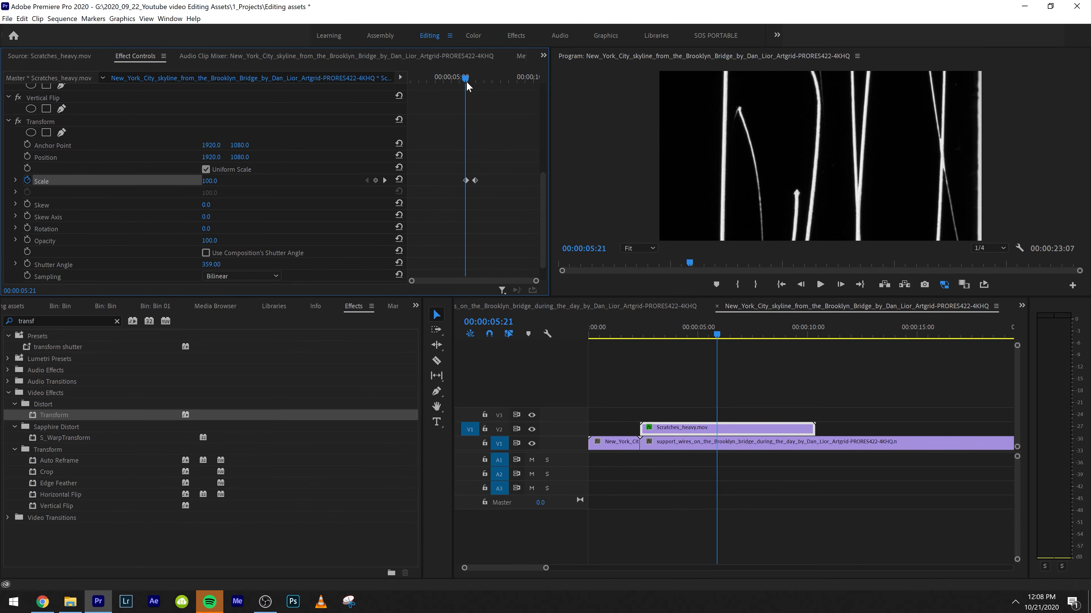
{"action": "left_click_drag", "start_coordinate": [466, 81], "coordinate": [463, 80]}
{"action": "left_click_drag", "start_coordinate": [455, 159], "coordinate": [415, 181]}
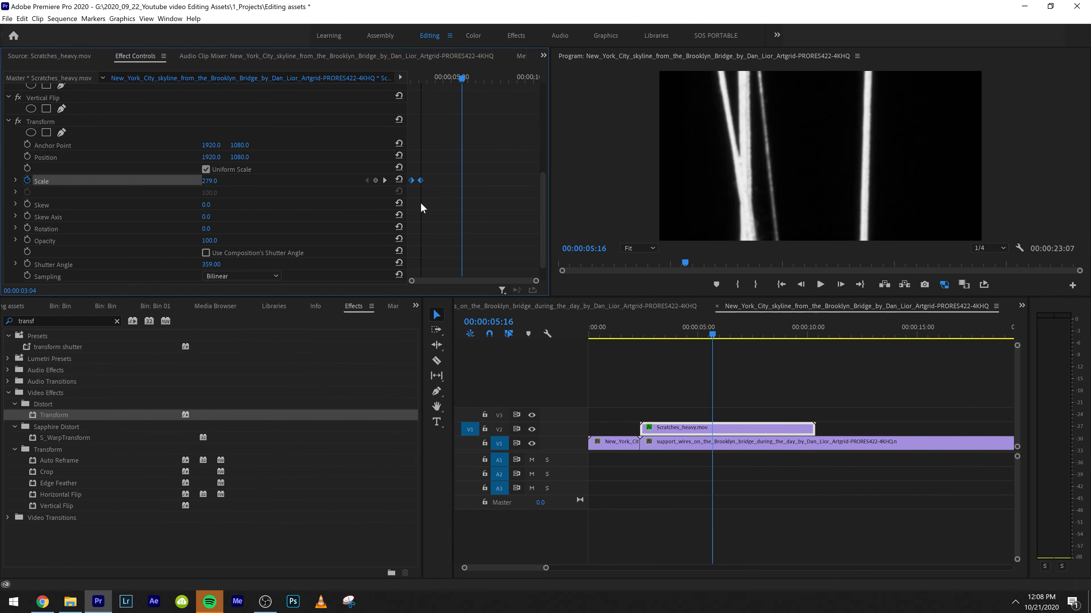
{"action": "left_click_drag", "start_coordinate": [431, 79], "coordinate": [407, 171]}
{"action": "key", "text": "space"}
{"action": "key", "text": "space"}
{"action": "key", "text": "space"}
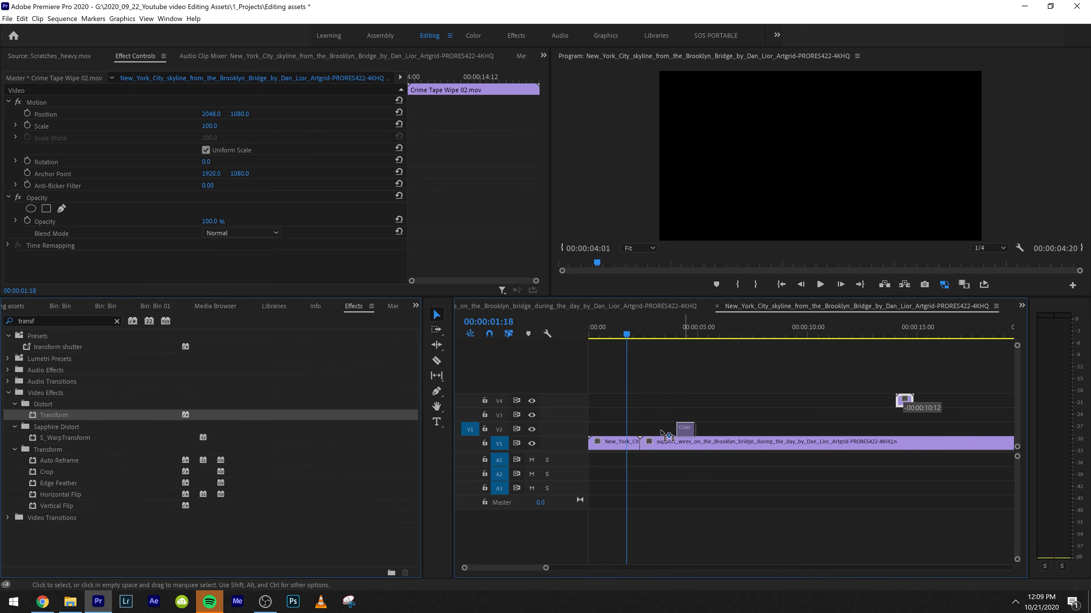
Step: Place the Crime Tape Wipe 02.mov clip on V3 across the cut between the skyline and support wires clips
{"action": "left_click_drag", "start_coordinate": [902, 402], "coordinate": [649, 415]}
{"action": "left_click", "coordinate": [648, 430]}
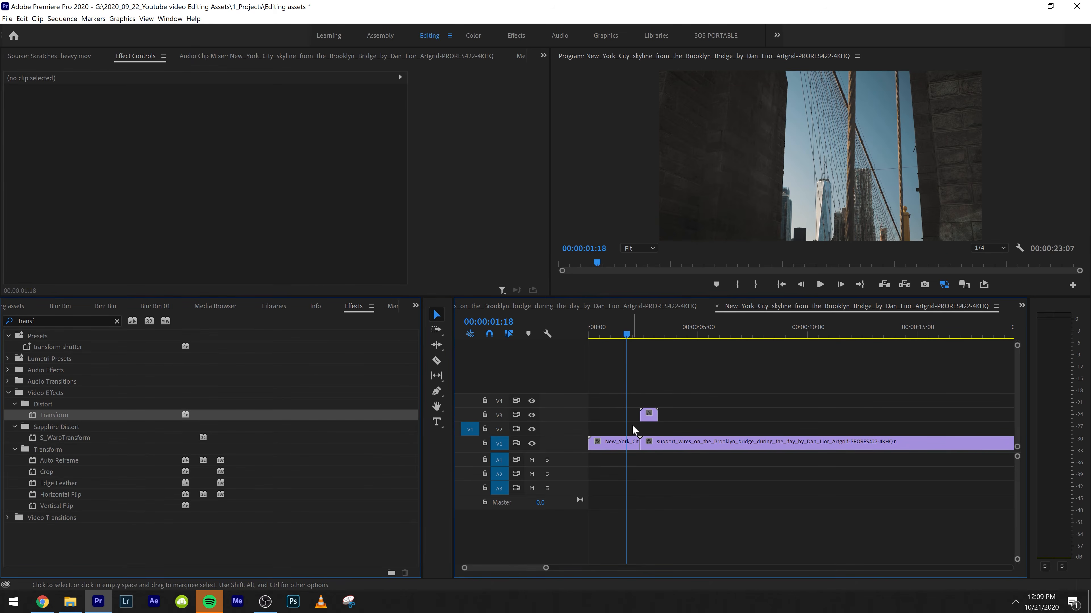
{"action": "key", "text": "="}
{"action": "left_click_drag", "start_coordinate": [708, 417], "coordinate": [697, 417]}
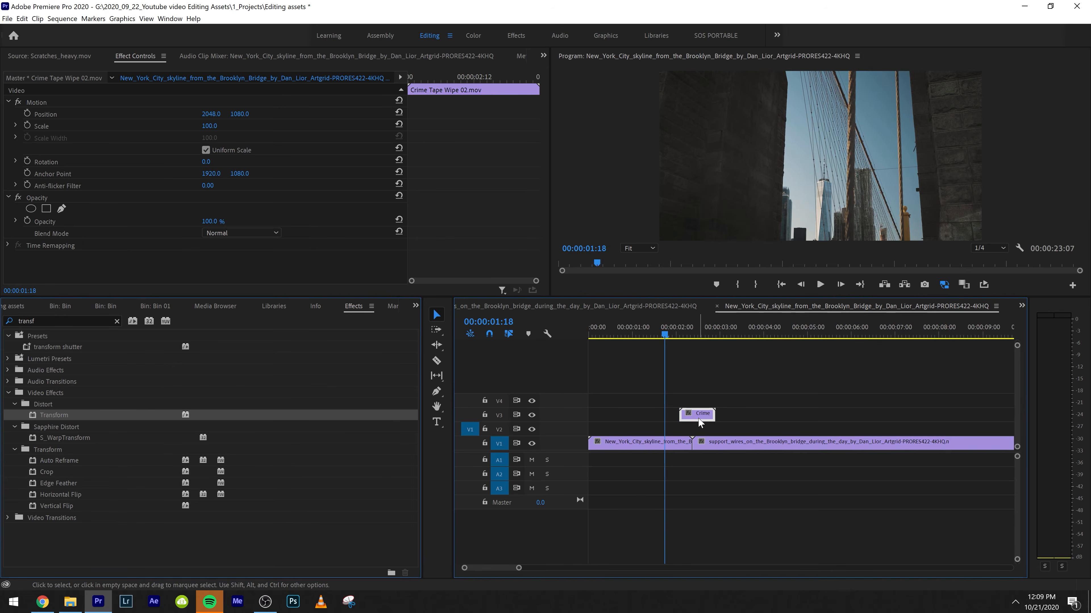
Step: Play back the crime tape wipe over the cut and examine its position in the frame
{"action": "key", "text": "space"}
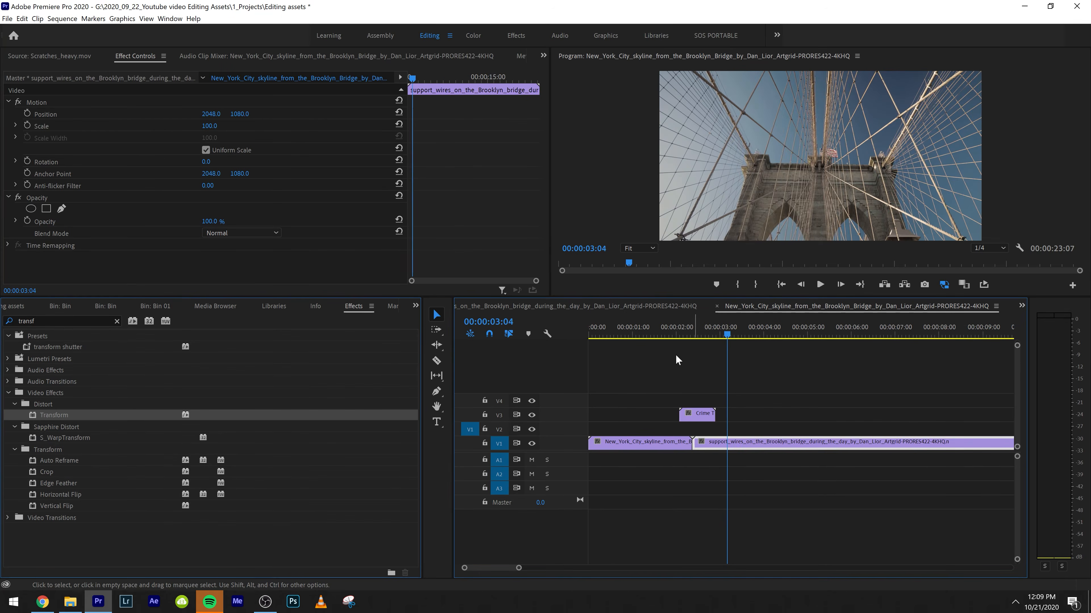
{"action": "left_click", "coordinate": [688, 328]}
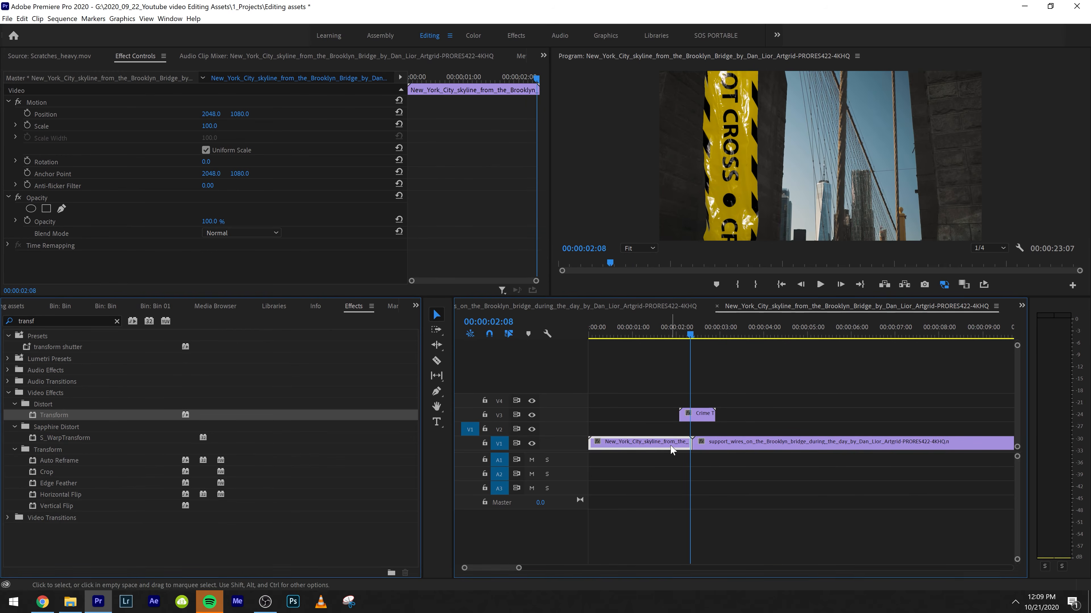
{"action": "left_click", "coordinate": [694, 416]}
{"action": "key", "text": "space"}
{"action": "key", "text": "space"}
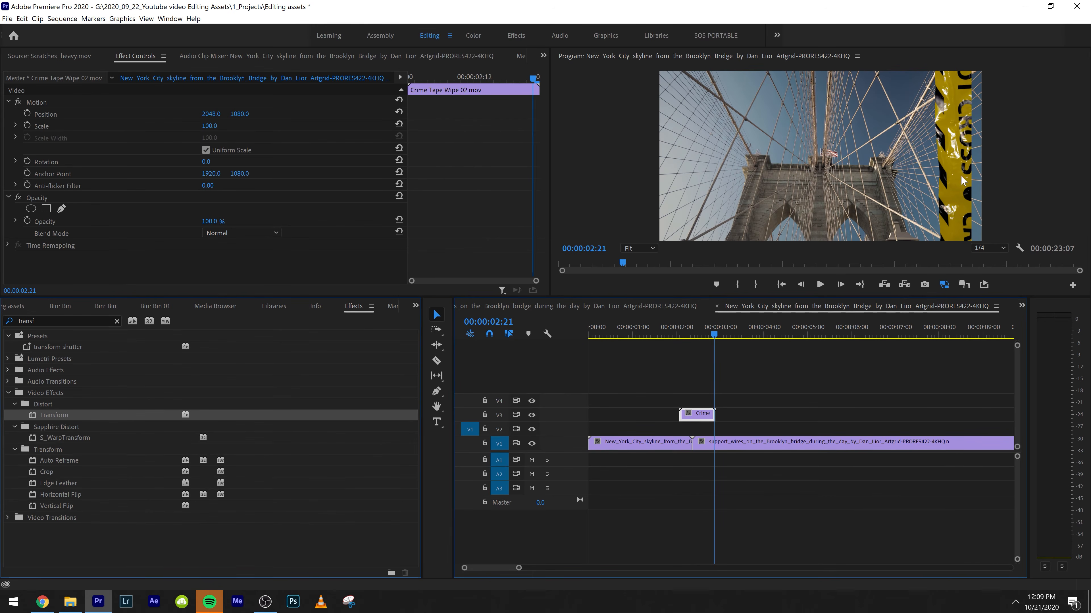
Step: Set the Crime Tape Wipe 02.mov clip's Scale to 114 and play the transition
{"action": "left_click_drag", "start_coordinate": [210, 126], "coordinate": [215, 126]}
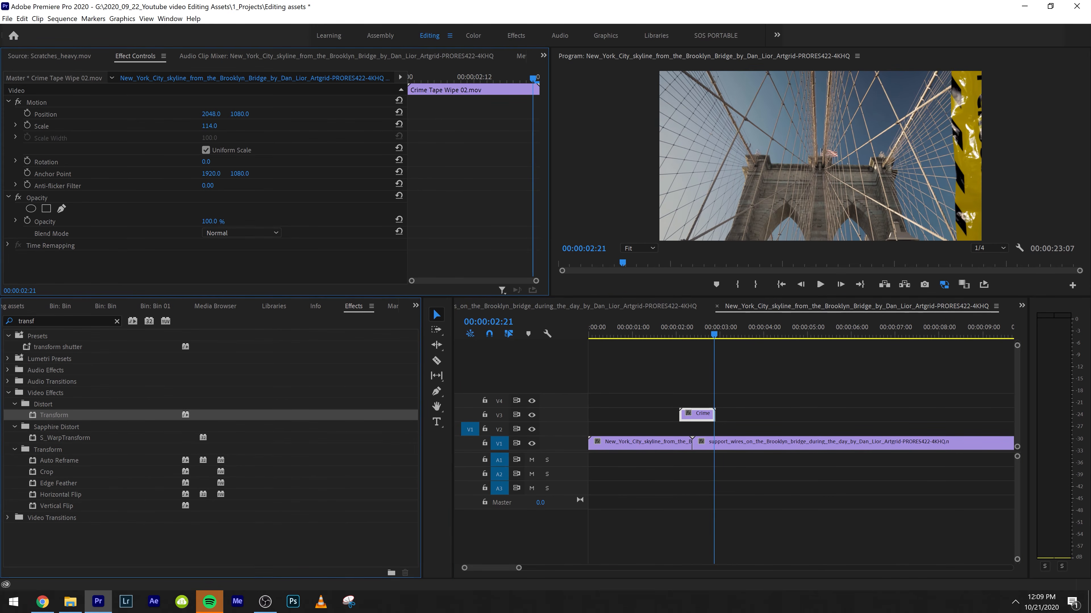
{"action": "left_click", "coordinate": [674, 337]}
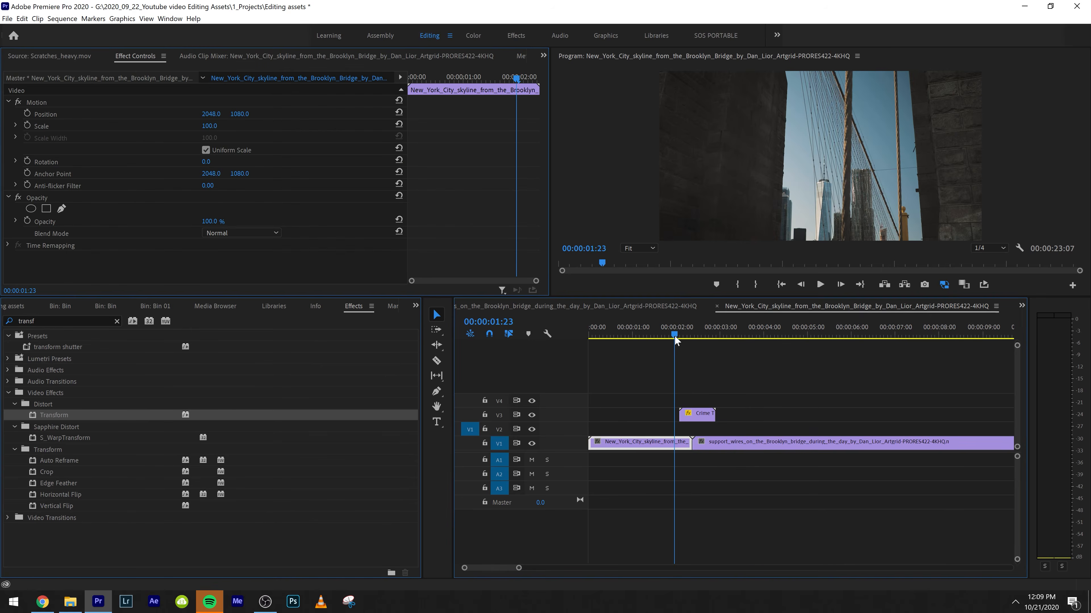
{"action": "key", "text": "space"}
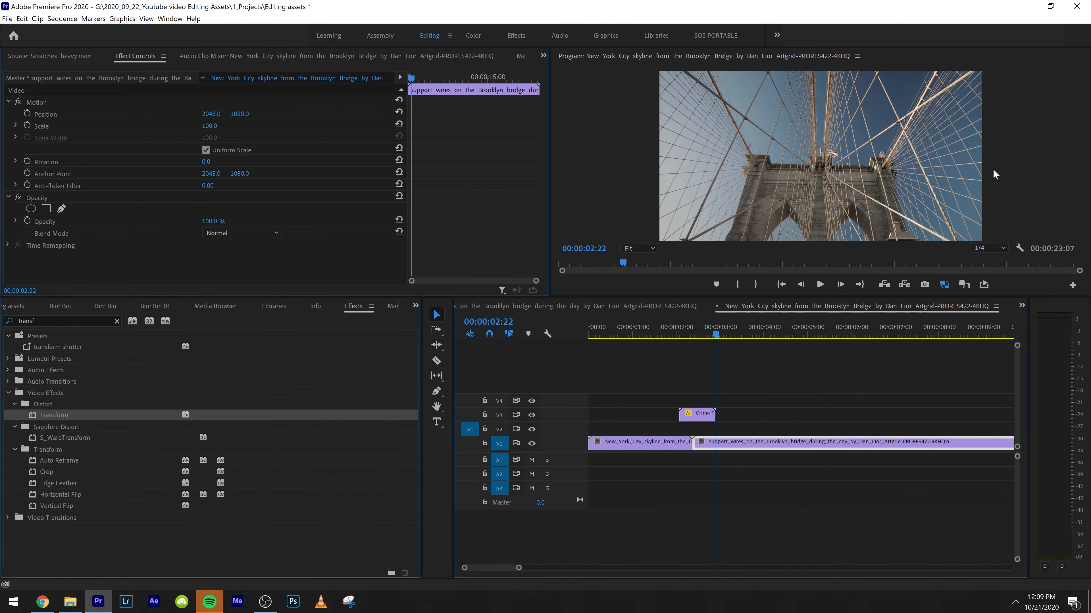
Step: Apply the Horizontal Flip effect to the Crime Tape Wipe 02.mov clip and play the mirrored wipe
{"action": "double_click", "coordinate": [24, 320]}
{"action": "type", "text": "flip"}
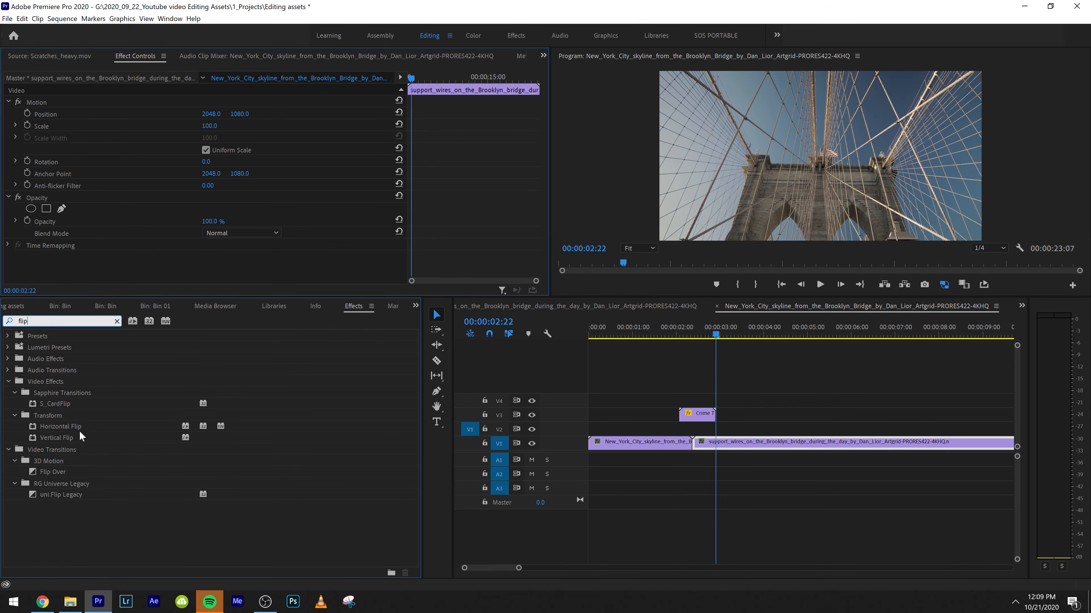
{"action": "left_click_drag", "start_coordinate": [72, 427], "coordinate": [688, 415]}
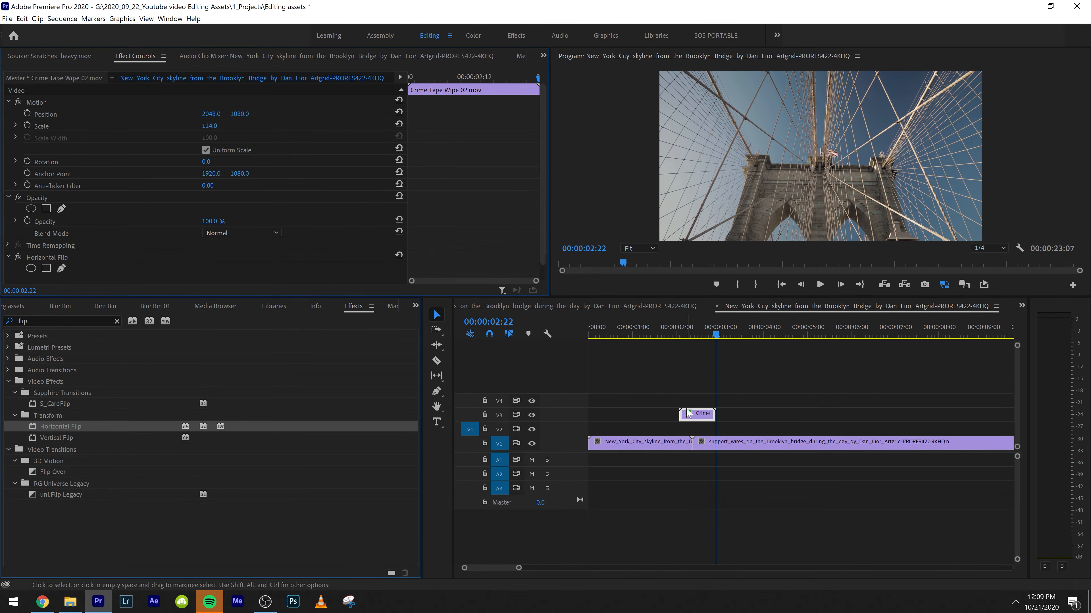
{"action": "left_click", "coordinate": [677, 336]}
{"action": "key", "text": "space"}
{"action": "key", "text": "space"}
{"action": "left_click_drag", "start_coordinate": [687, 335], "coordinate": [681, 336]}
Step: Move the skyline clip to V2 so it ends with the crime tape clip, and cut it at the tape's start
{"action": "left_click", "coordinate": [683, 447]}
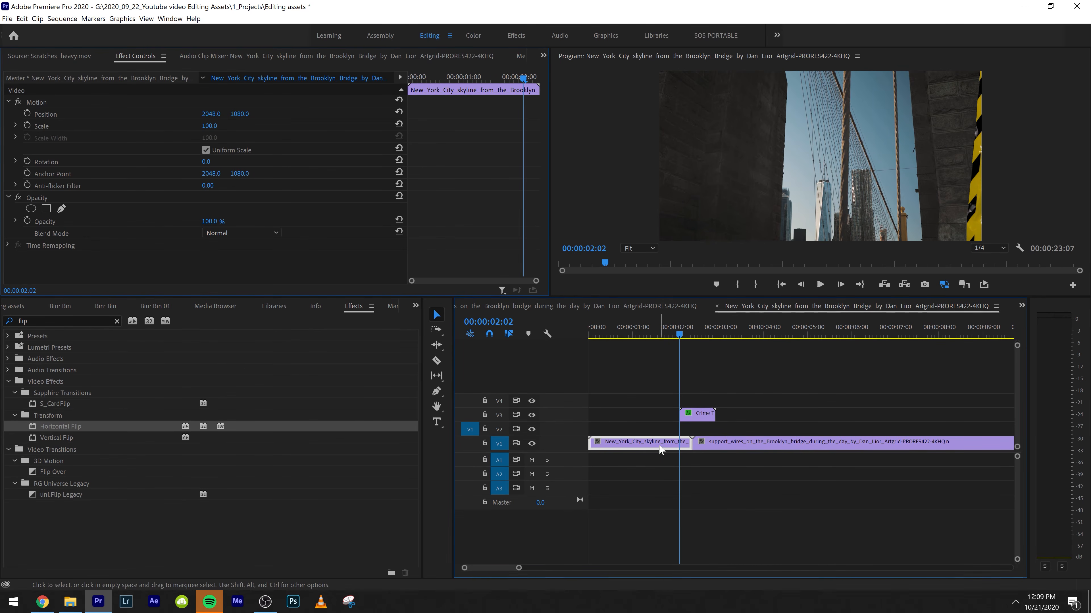
{"action": "left_click_drag", "start_coordinate": [661, 446], "coordinate": [693, 431]}
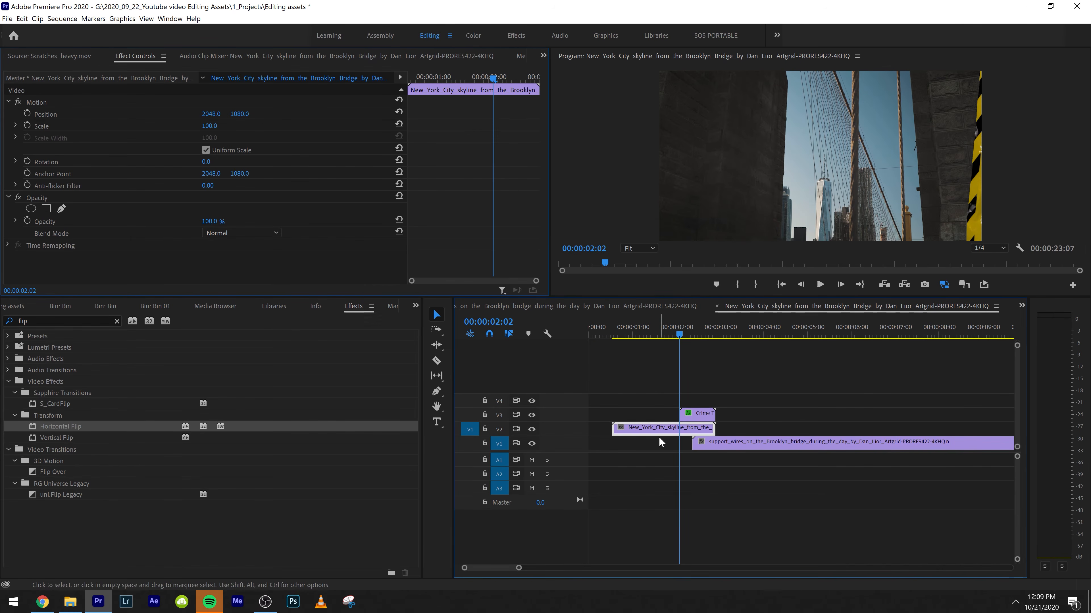
{"action": "key", "text": "c"}
{"action": "left_click", "coordinate": [680, 431]}
{"action": "key", "text": "v"}
Step: Extend the support wires clip's start to the crime tape's start on V1 and cut it at the tape's end
{"action": "left_click_drag", "start_coordinate": [715, 447], "coordinate": [701, 453]}
{"action": "key", "text": "c"}
{"action": "left_click", "coordinate": [717, 441]}
{"action": "key", "text": "v"}
Step: Draw a Pen opacity mask on the skyline segment under the tape, along the tape and outside the frame, and invert it
{"action": "left_click", "coordinate": [700, 428]}
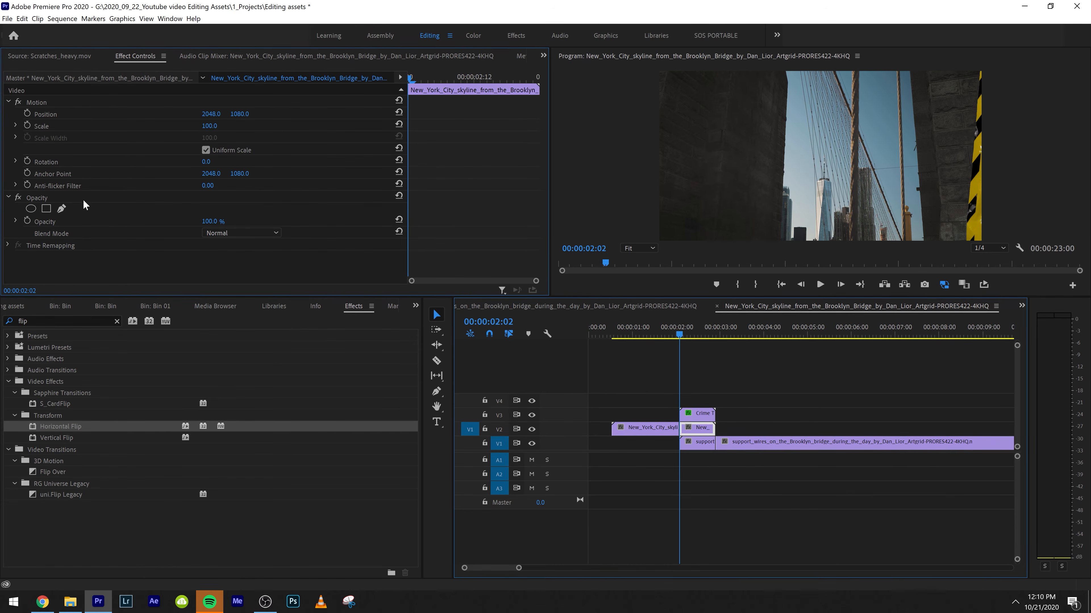
{"action": "left_click", "coordinate": [62, 209]}
{"action": "left_click", "coordinate": [975, 236]}
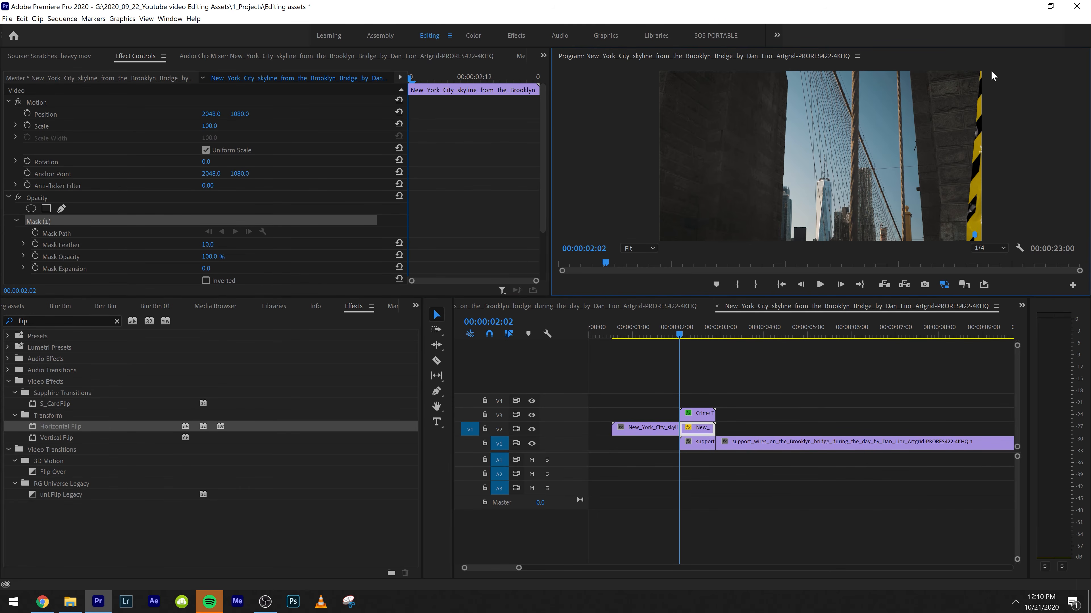
{"action": "left_click", "coordinate": [981, 73]}
{"action": "left_click", "coordinate": [1013, 89]}
{"action": "left_click", "coordinate": [1009, 239]}
{"action": "left_click", "coordinate": [975, 235]}
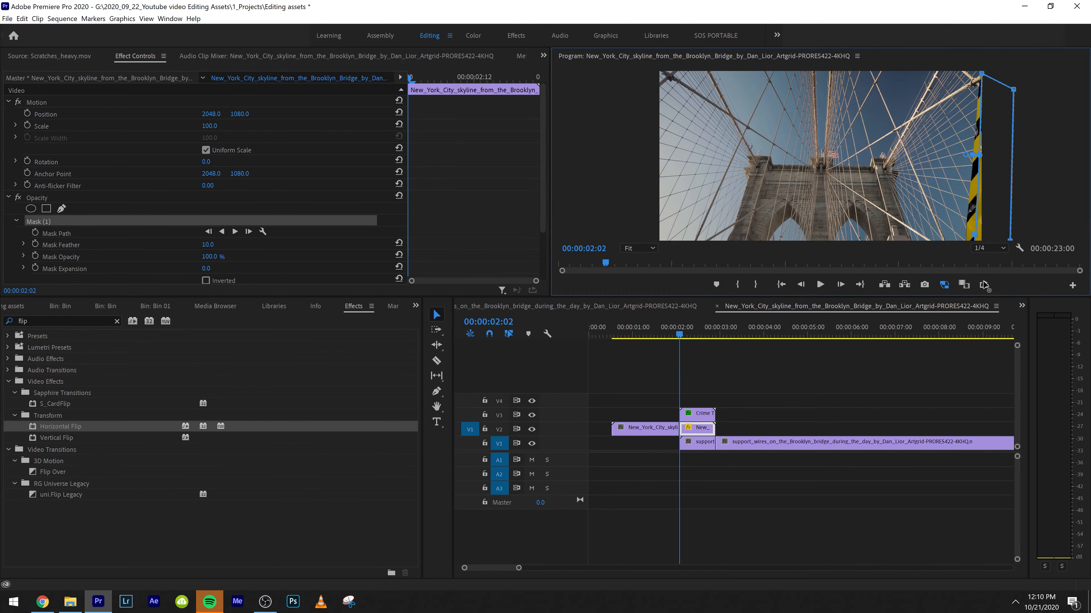
{"action": "left_click_drag", "start_coordinate": [1000, 87], "coordinate": [1004, 38]}
{"action": "left_click", "coordinate": [207, 281]}
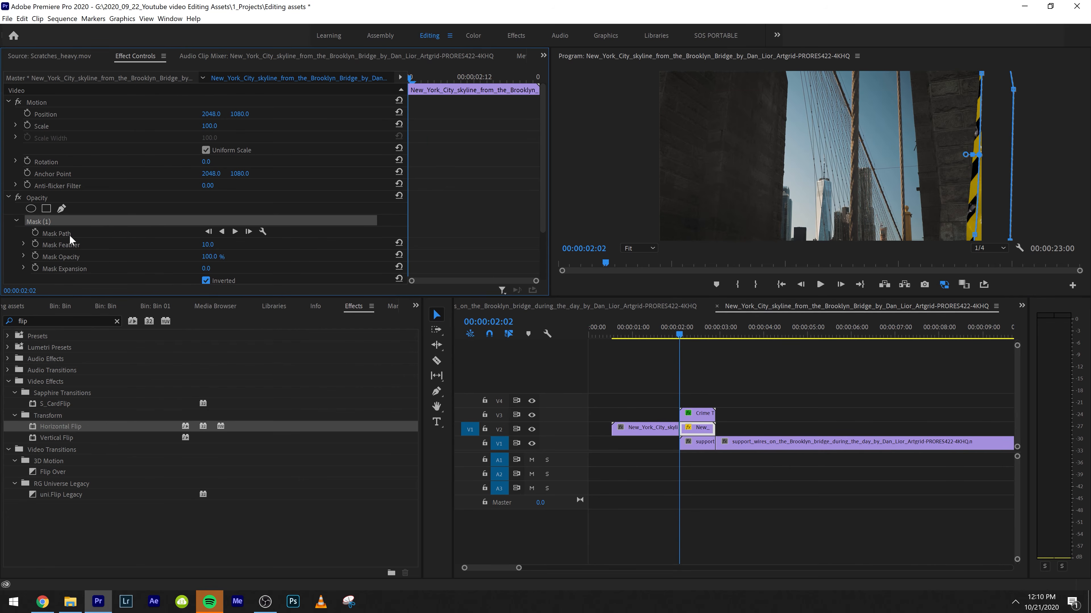
Step: Enable Mask Path keyframing at 00:00:02:02 and reshape the mask's inner edge to follow the tape at 00:00:02:09
{"action": "left_click", "coordinate": [36, 234]}
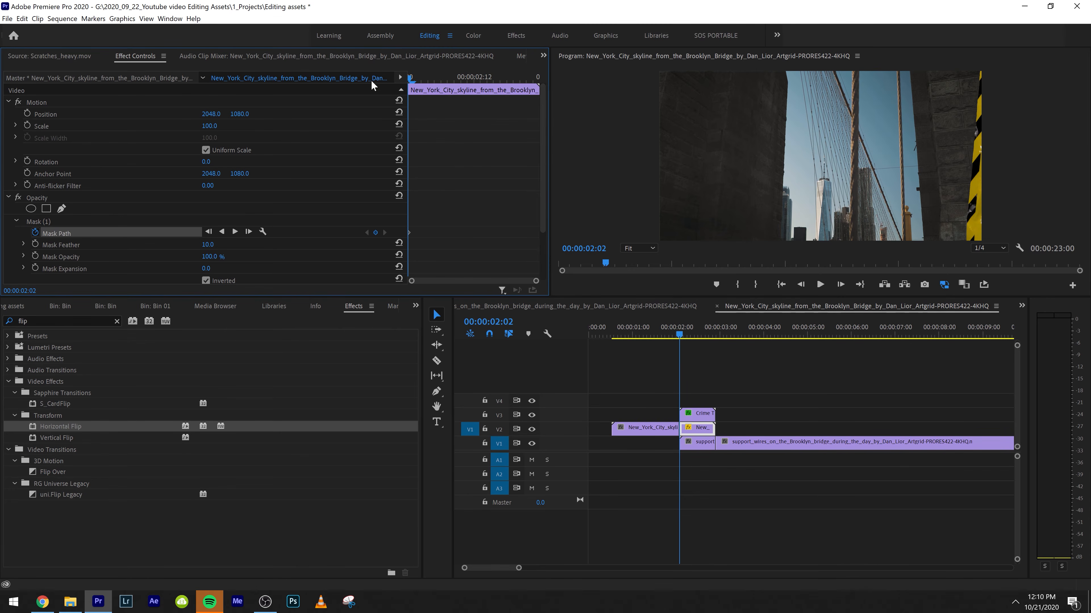
{"action": "key", "text": "Right"}
{"action": "key", "text": "Right"}
{"action": "key", "text": "Right"}
{"action": "key", "text": "Right"}
{"action": "key", "text": "Right"}
{"action": "key", "text": "Right"}
{"action": "key", "text": "Right"}
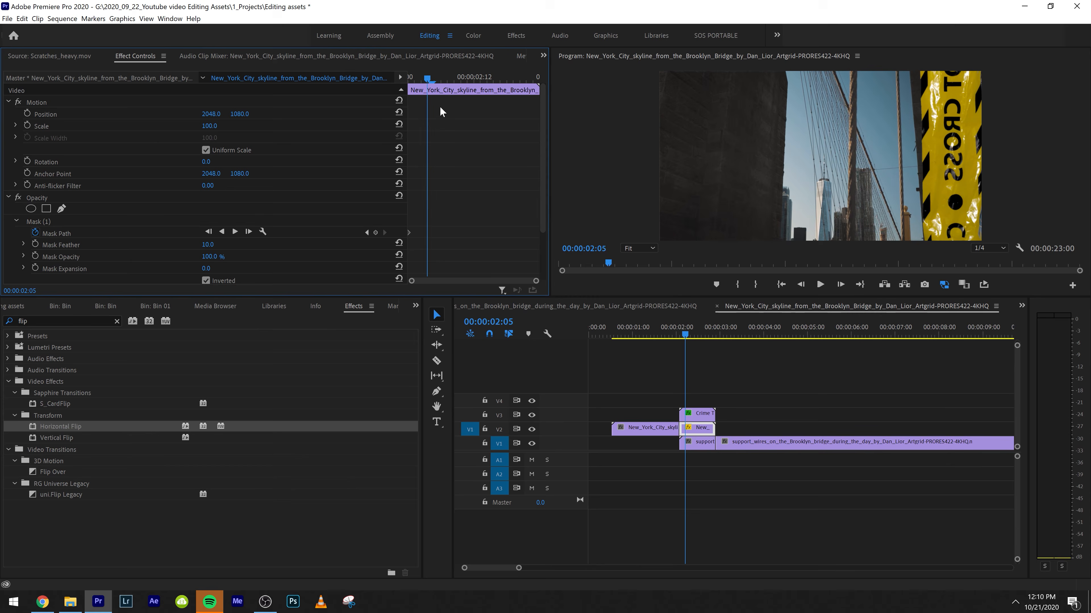
{"action": "left_click", "coordinate": [83, 222]}
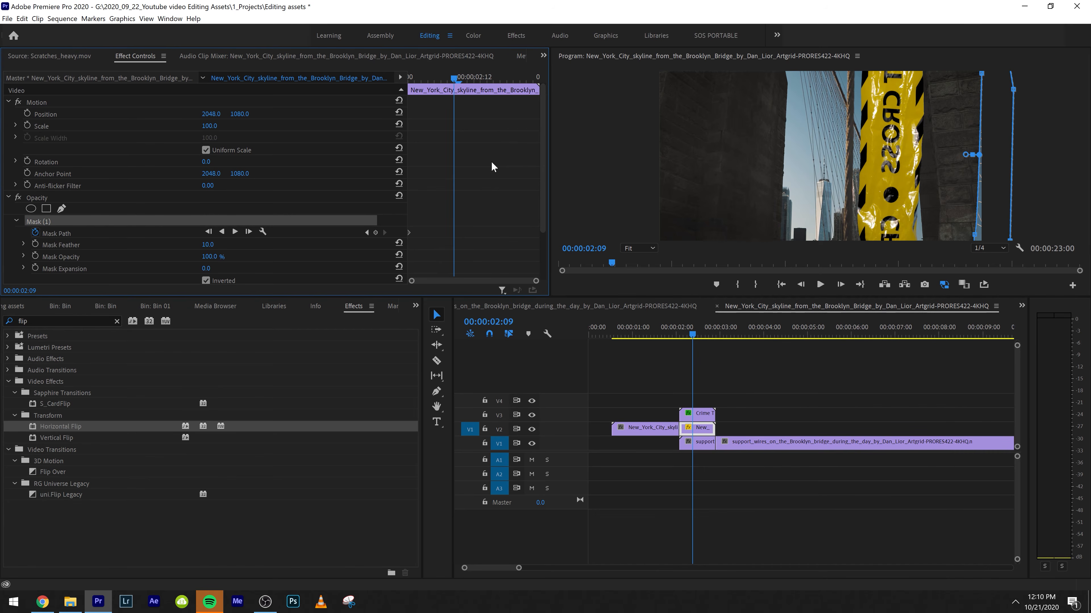
{"action": "left_click_drag", "start_coordinate": [982, 74], "coordinate": [890, 71]}
{"action": "left_click_drag", "start_coordinate": [974, 236], "coordinate": [884, 240]}
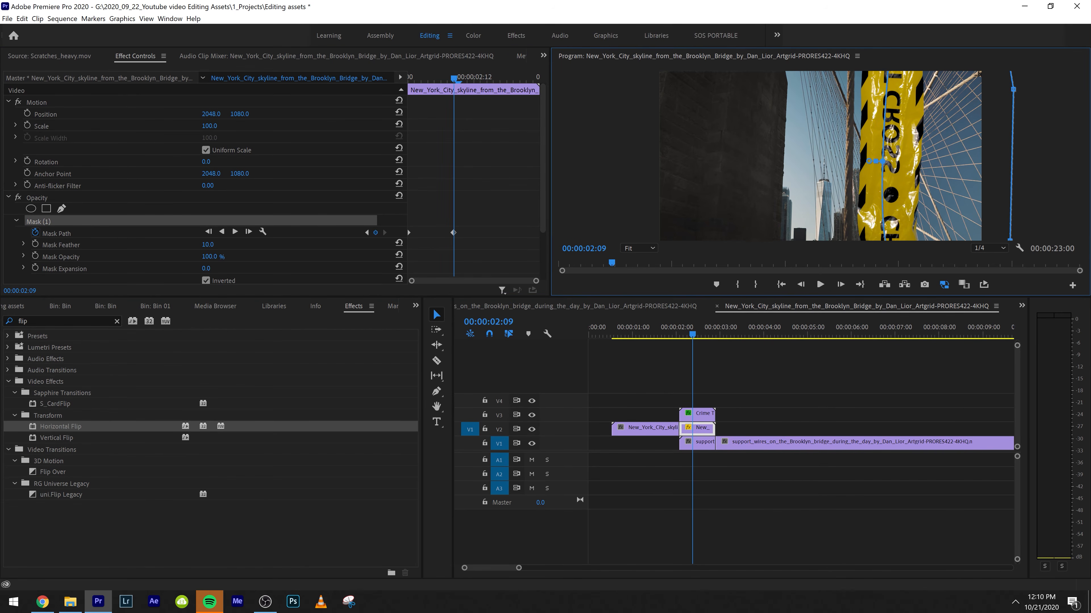
Step: Reshape the mask at 00:00:02:20 so its inner edge lies along the tape and the rest covers the frame
{"action": "left_click_drag", "start_coordinate": [455, 78], "coordinate": [524, 81]}
{"action": "left_click_drag", "start_coordinate": [929, 203], "coordinate": [906, 240]}
{"action": "left_click_drag", "start_coordinate": [865, 106], "coordinate": [659, 64]}
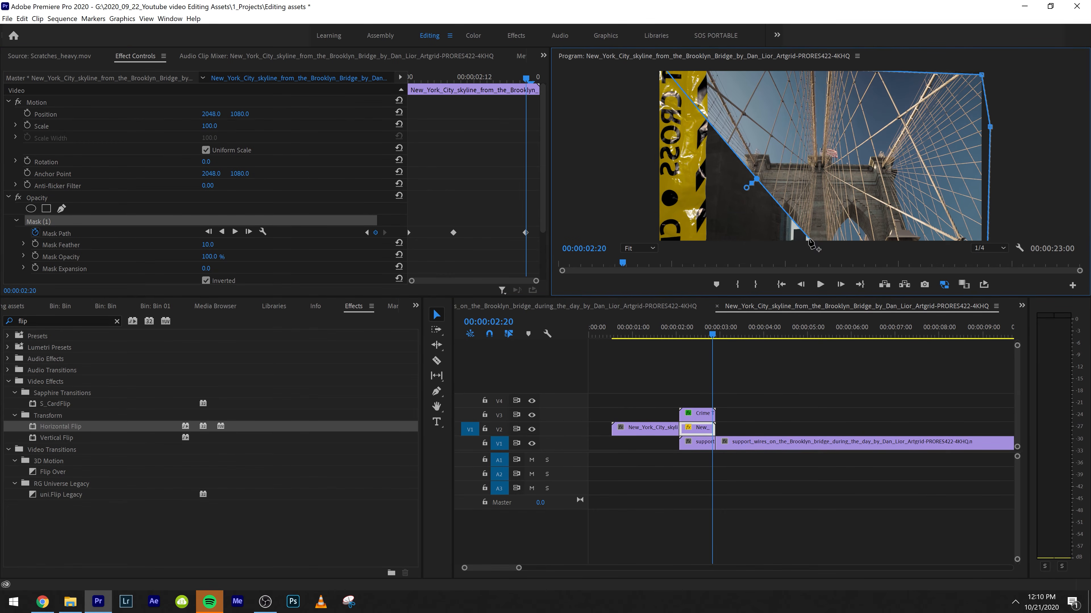
{"action": "left_click_drag", "start_coordinate": [809, 238], "coordinate": [701, 235]}
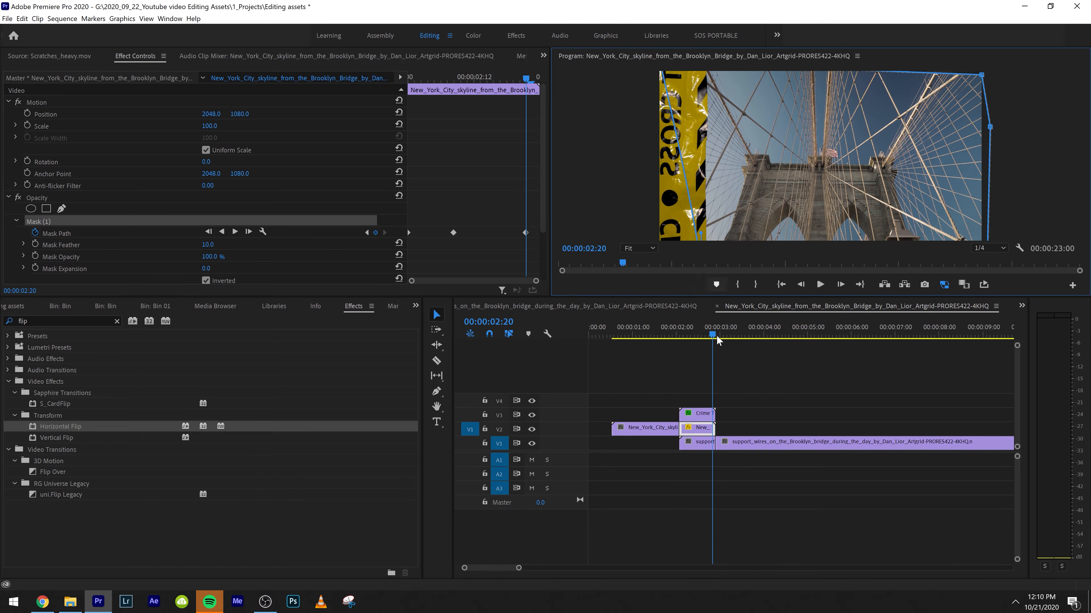
Step: Move the skyline mask's inner edge completely outside the frame at 00:00:02:21, beyond the tape
{"action": "left_click", "coordinate": [704, 412]}
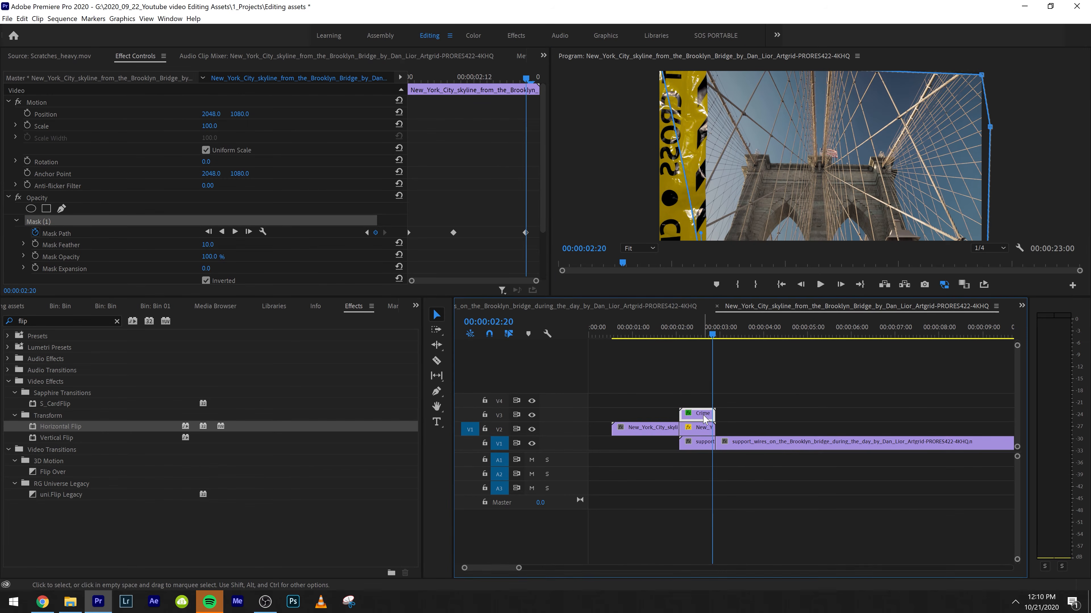
{"action": "left_click", "coordinate": [703, 430]}
{"action": "key", "text": "Right"}
{"action": "key", "text": "Right"}
{"action": "key", "text": "Right"}
{"action": "key", "text": "Left"}
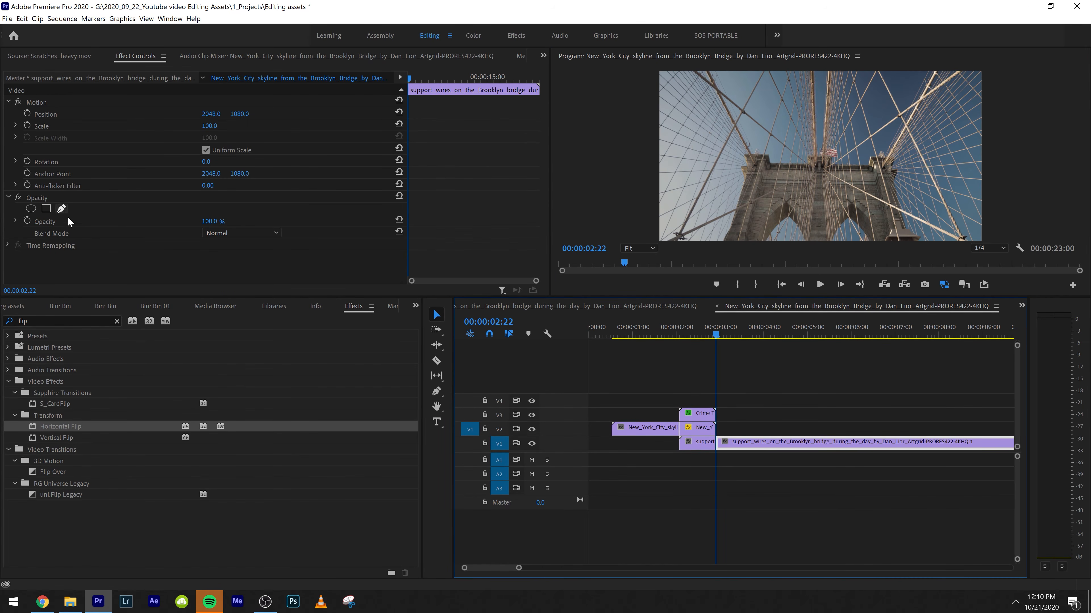
{"action": "key", "text": "Left"}
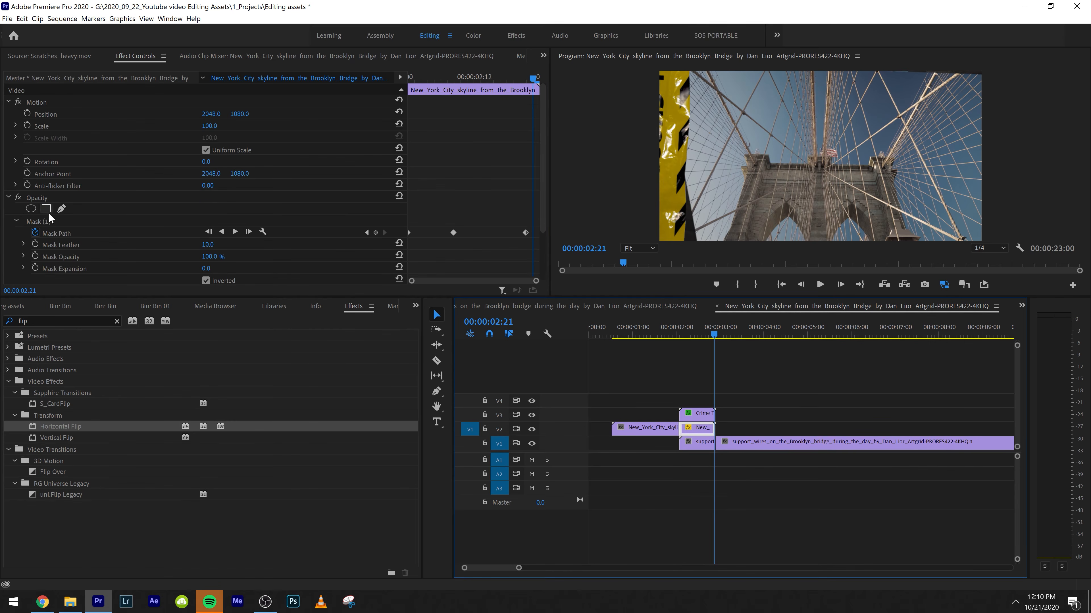
{"action": "left_click", "coordinate": [170, 217]}
{"action": "left_click_drag", "start_coordinate": [700, 234], "coordinate": [577, 189]}
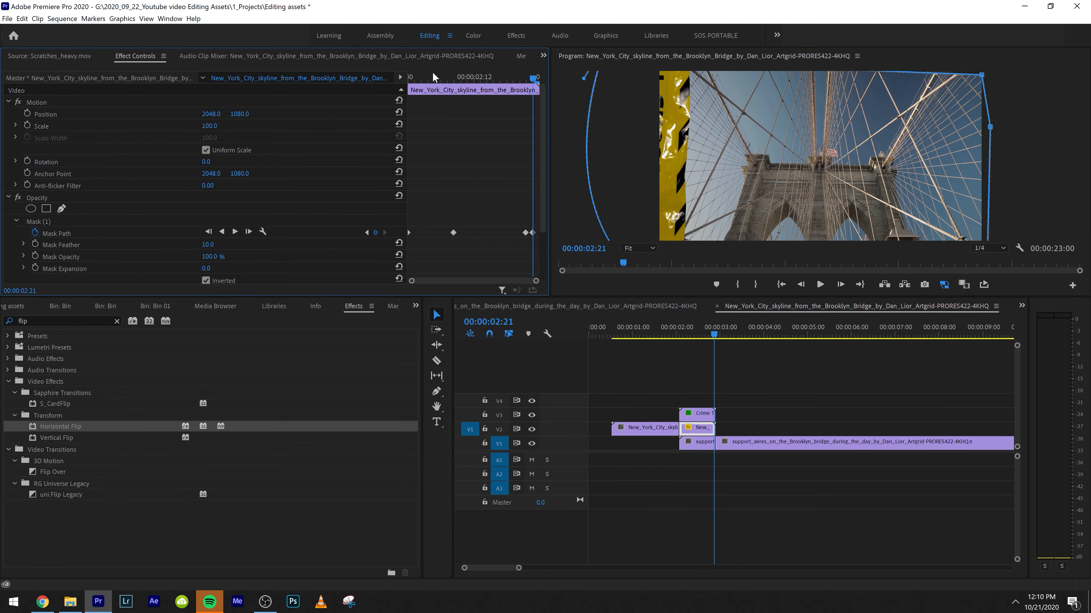
Step: Play back the tape wipe and examine the mask edge against the tape frame by frame up to 00:00:02:16
{"action": "left_click_drag", "start_coordinate": [430, 76], "coordinate": [345, 86]}
{"action": "key", "text": "space"}
{"action": "left_click_drag", "start_coordinate": [680, 335], "coordinate": [692, 335]}
{"action": "key", "text": "Right"}
{"action": "key", "text": "Right"}
{"action": "key", "text": "Right"}
{"action": "key", "text": "Right"}
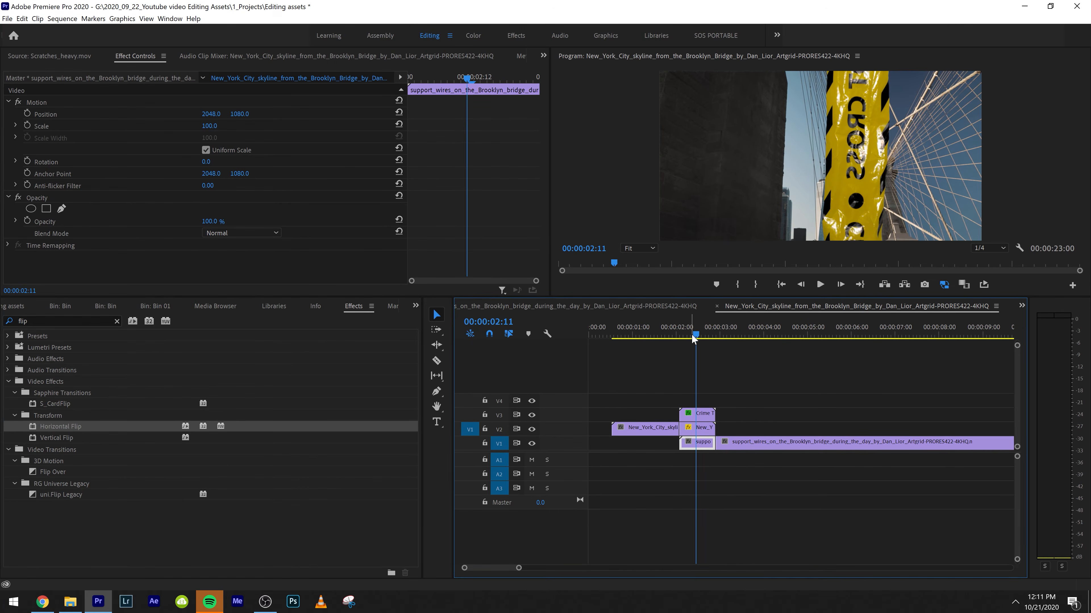
{"action": "key", "text": "Right"}
{"action": "key", "text": "Right"}
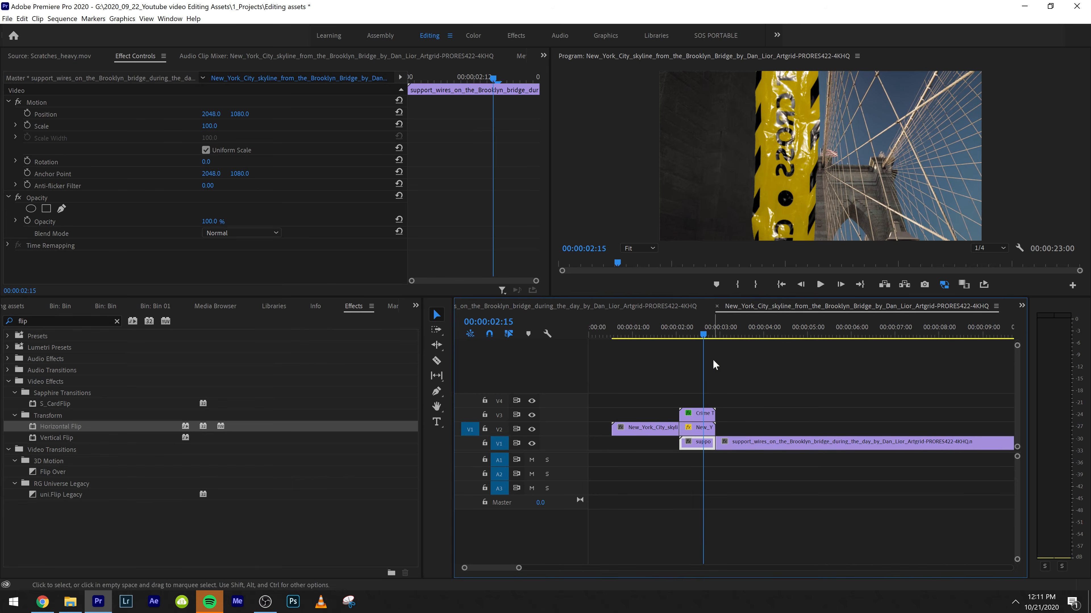
{"action": "key", "text": "Right"}
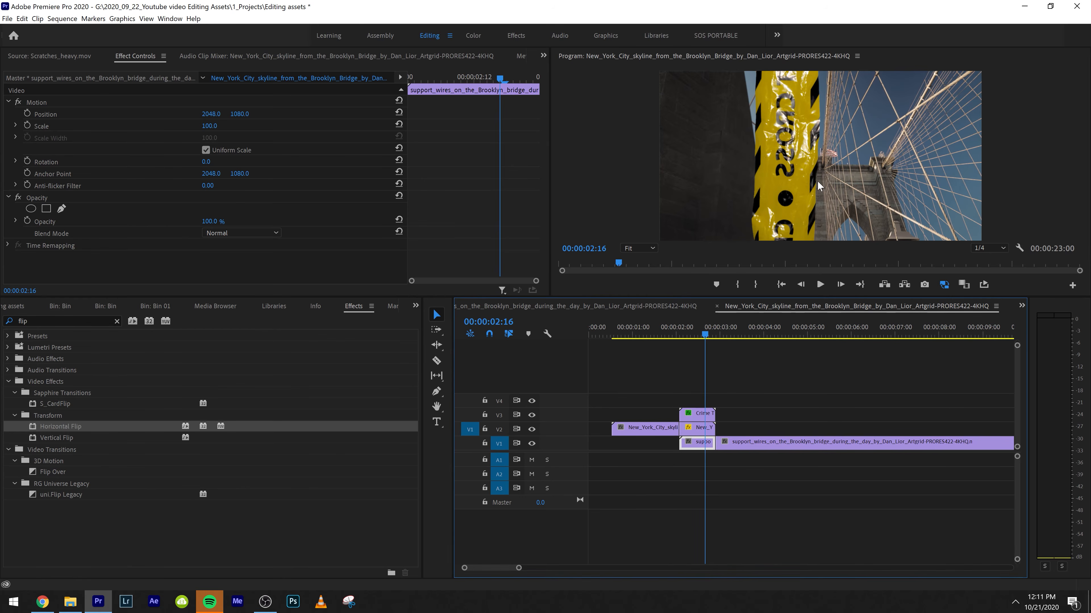
{"action": "key", "text": "Left"}
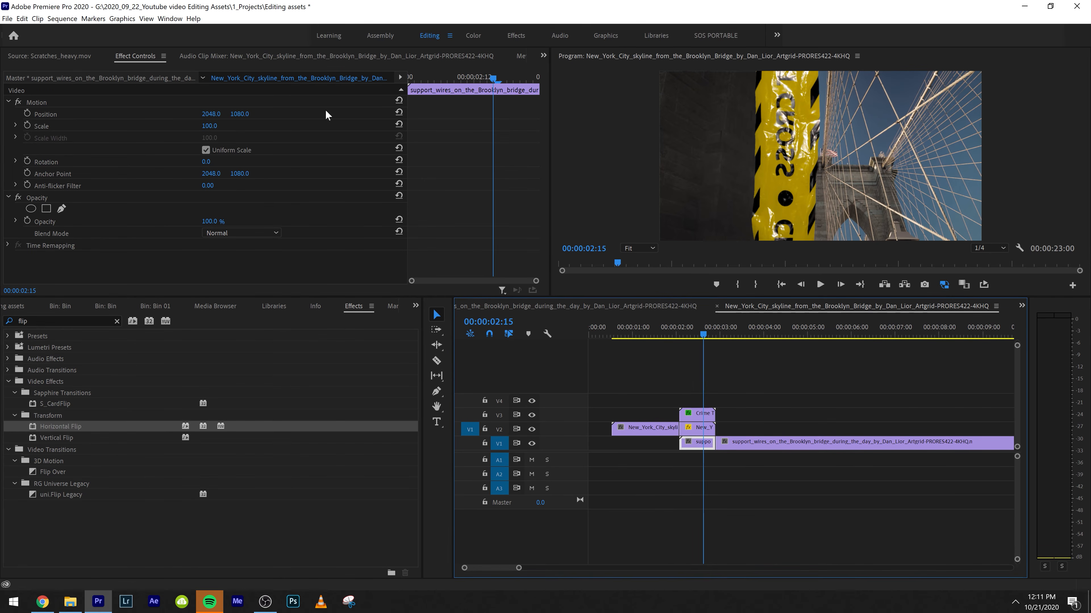
Step: Add Mask Path keyframes to the V2 skyline segment at 00:00:02:15 and 00:00:02:16
{"action": "left_click", "coordinate": [700, 427]}
{"action": "scroll", "coordinate": [430, 265], "scroll_direction": "down", "scroll_amount": 2}
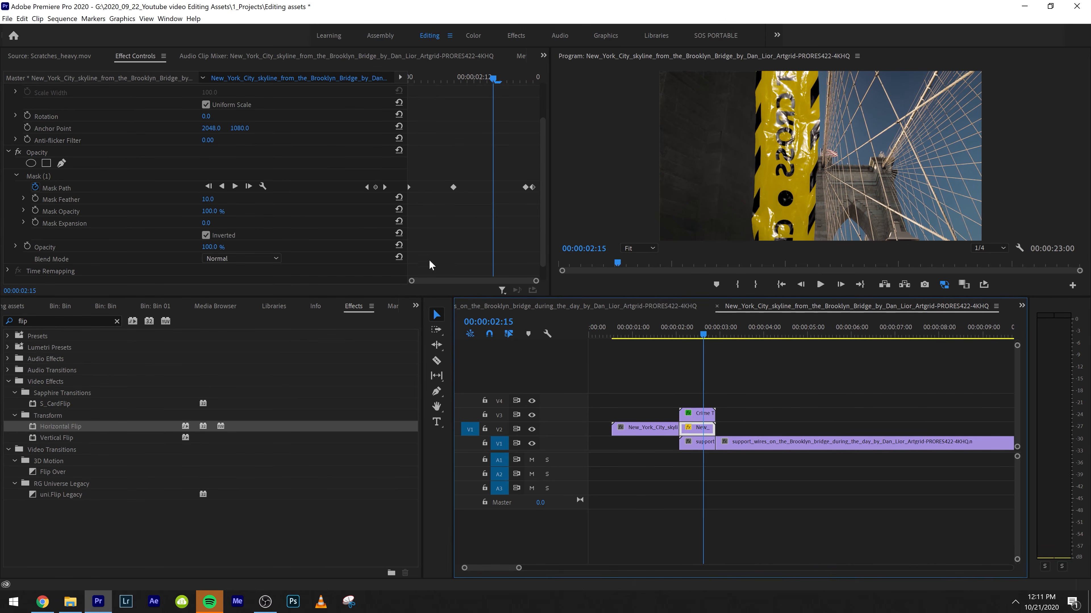
{"action": "left_click", "coordinate": [375, 187]}
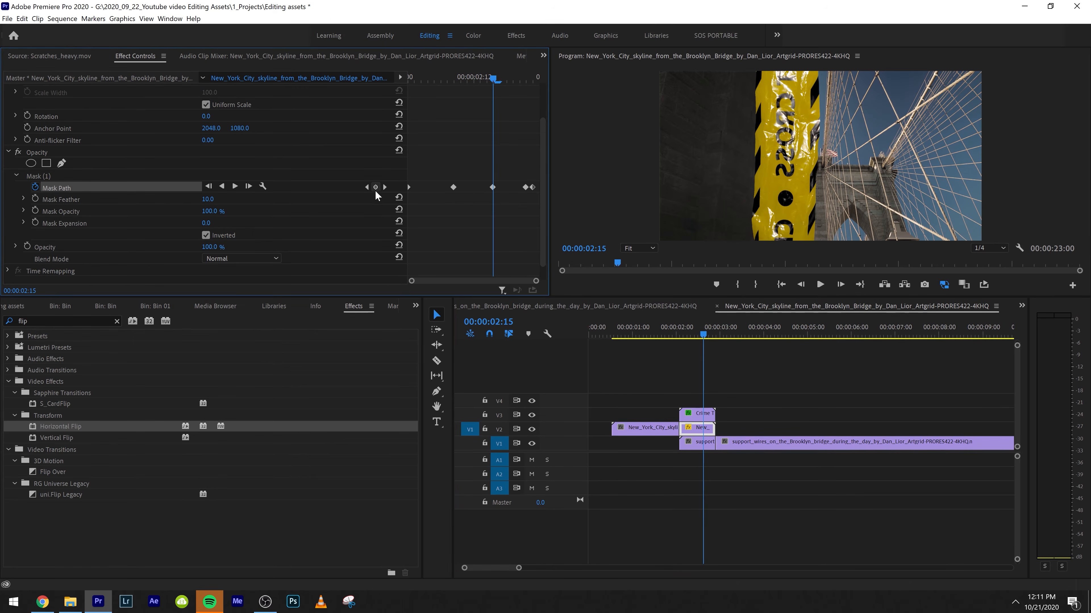
{"action": "key", "text": "Right"}
{"action": "key", "text": "Right"}
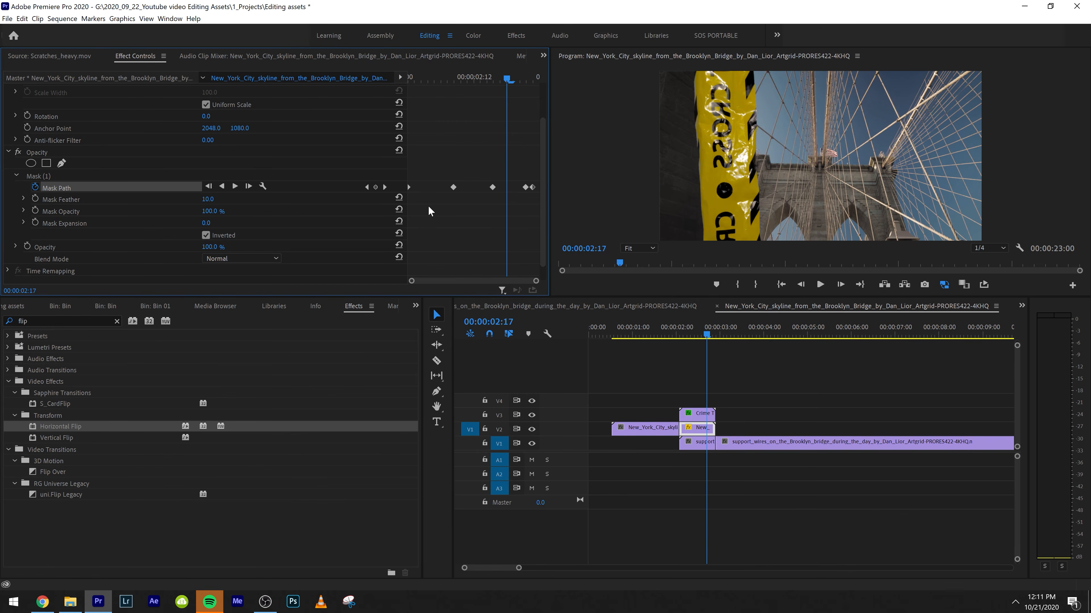
{"action": "key", "text": "Left"}
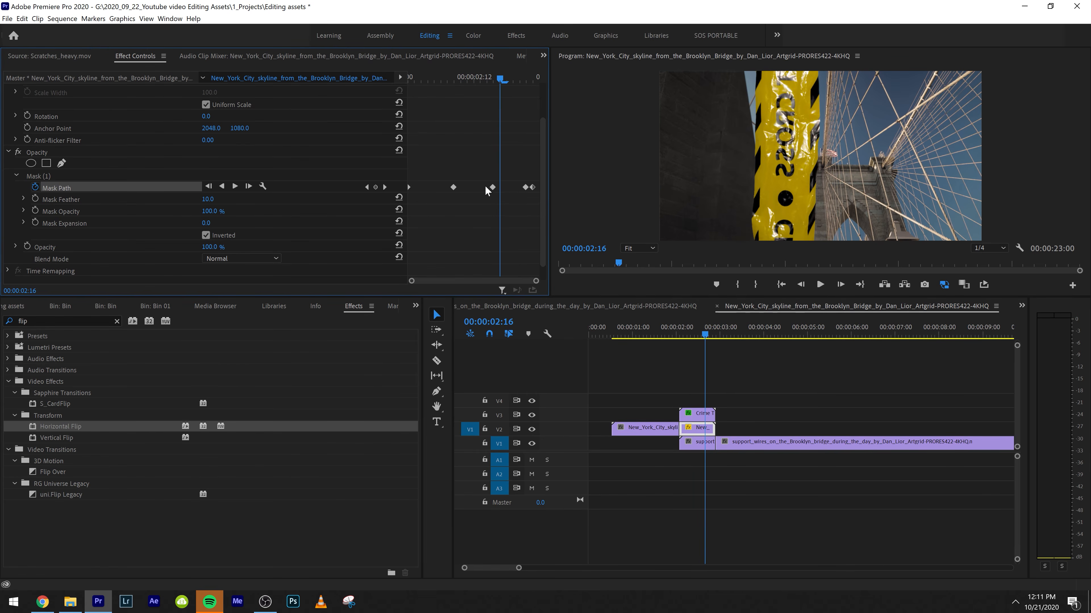
{"action": "left_click_drag", "start_coordinate": [496, 187], "coordinate": [500, 187]}
Step: Reshape the mask at 00:00:02:14 by moving the upper point of its inner edge under the tape
{"action": "key", "text": "Left"}
{"action": "key", "text": "Left"}
{"action": "key", "text": "Right"}
{"action": "key", "text": "Right"}
{"action": "key", "text": "Left"}
{"action": "key", "text": "Left"}
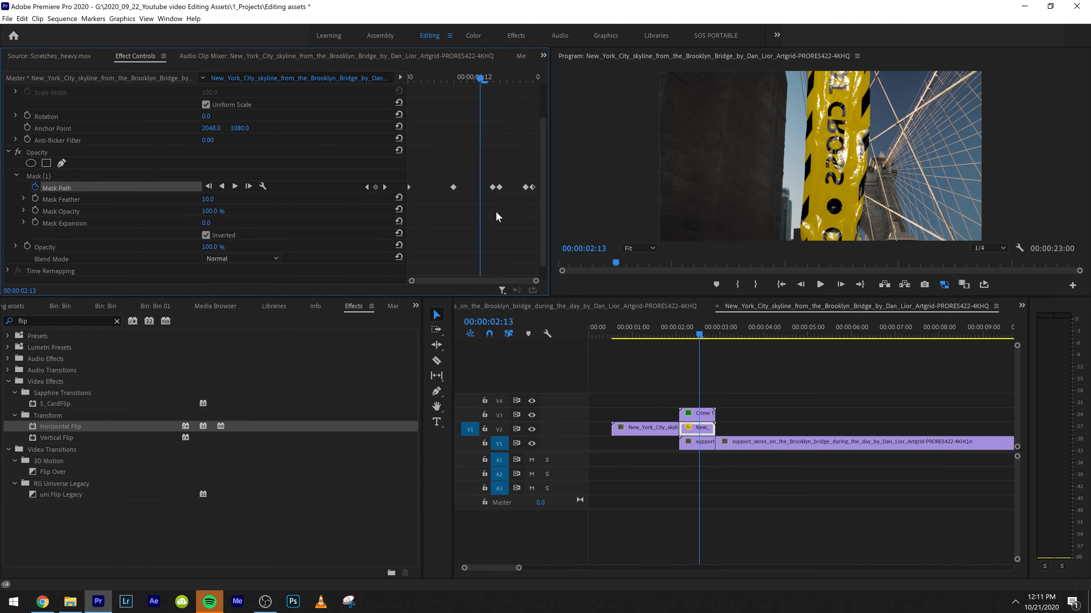
{"action": "left_click", "coordinate": [76, 181]}
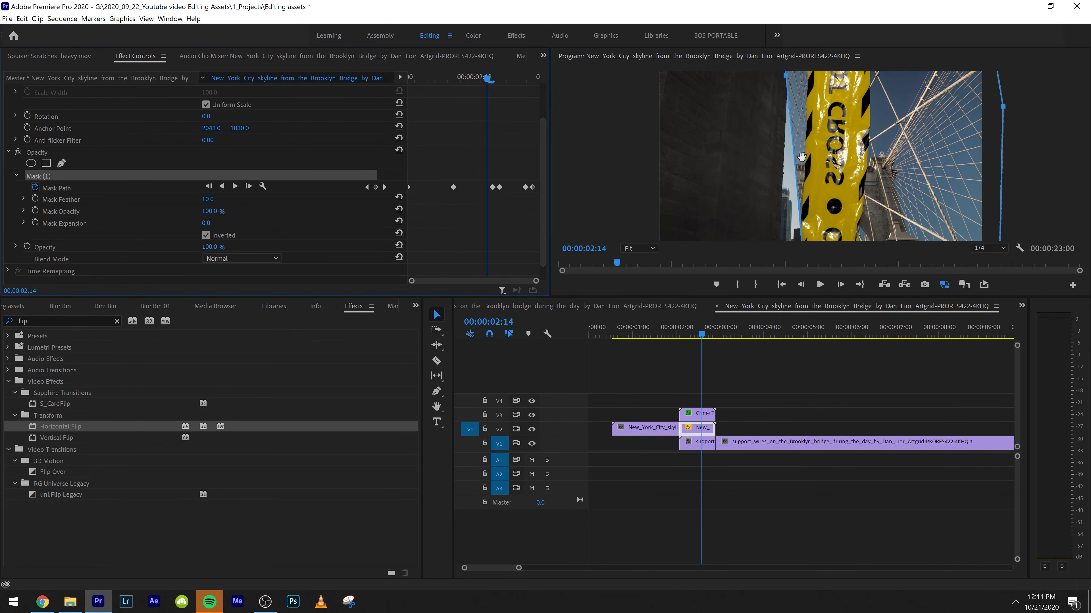
{"action": "left_click", "coordinate": [856, 78]}
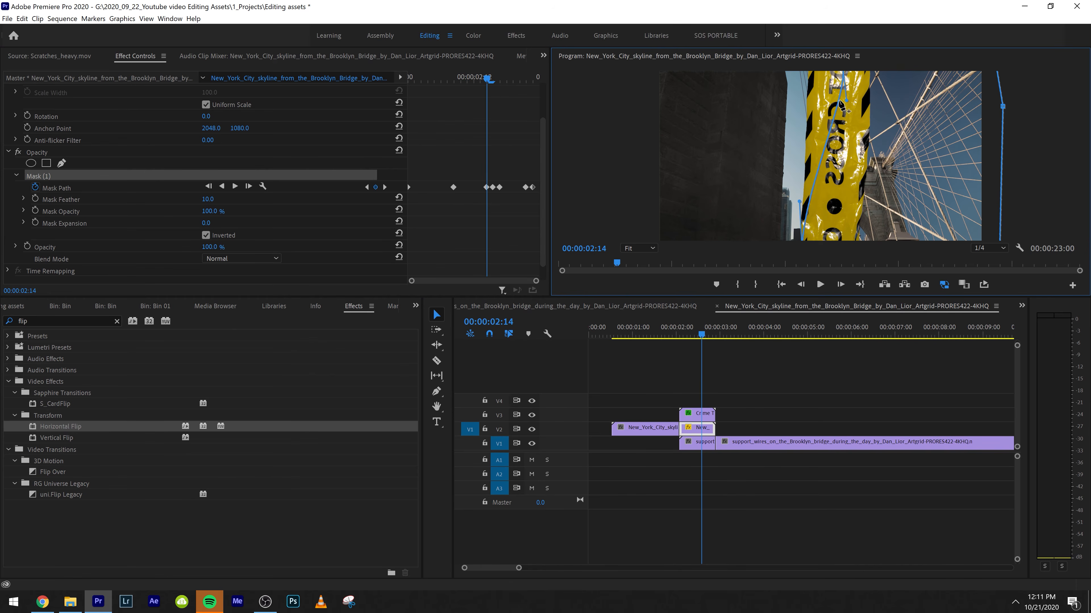
Step: Replay the wipe, check its early frames, and add a Mask Path keyframe at 00:00:02:05 to keep the mask edge with the tape
{"action": "left_click", "coordinate": [454, 81]}
{"action": "left_click_drag", "start_coordinate": [453, 83], "coordinate": [382, 97]}
{"action": "key", "text": "space"}
{"action": "key", "text": "space"}
{"action": "key", "text": "Left"}
{"action": "key", "text": "Left"}
{"action": "key", "text": "Left"}
{"action": "key", "text": "Left"}
{"action": "key", "text": "Left"}
{"action": "key", "text": "Left"}
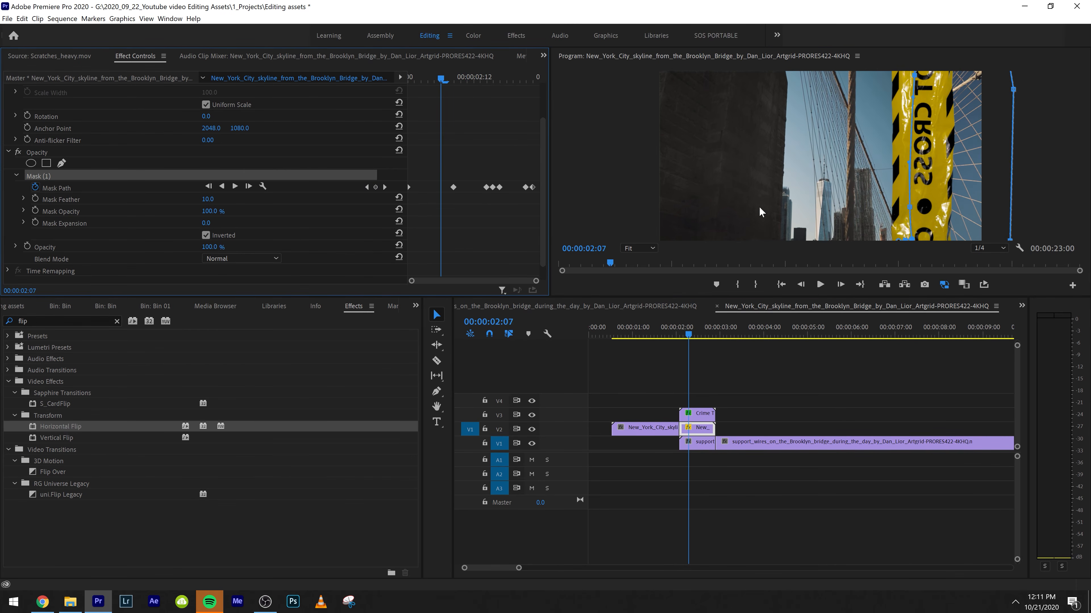
{"action": "key", "text": "Left"}
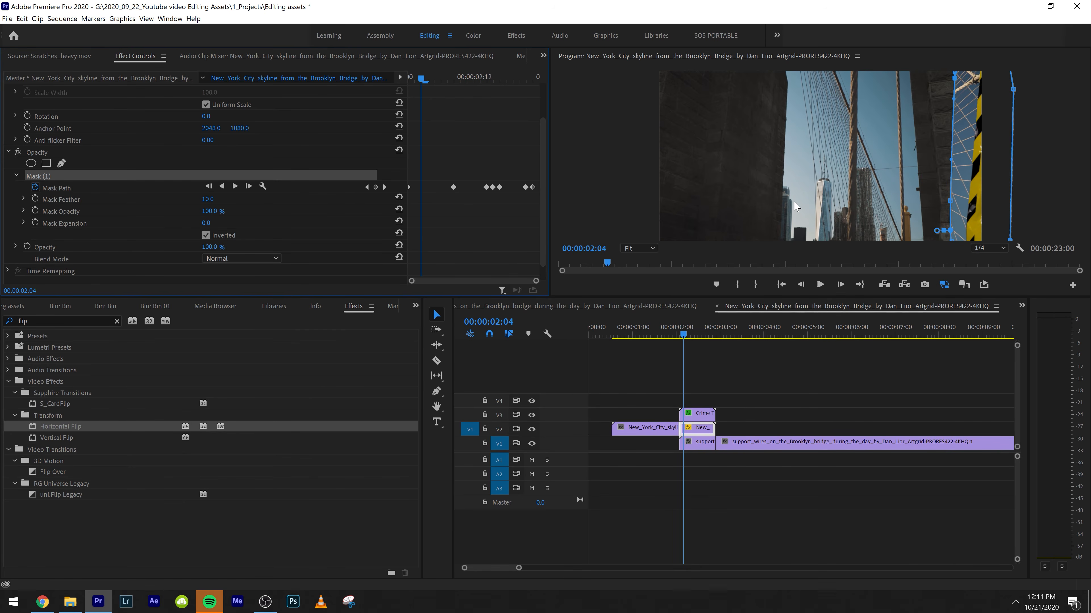
{"action": "key", "text": "space"}
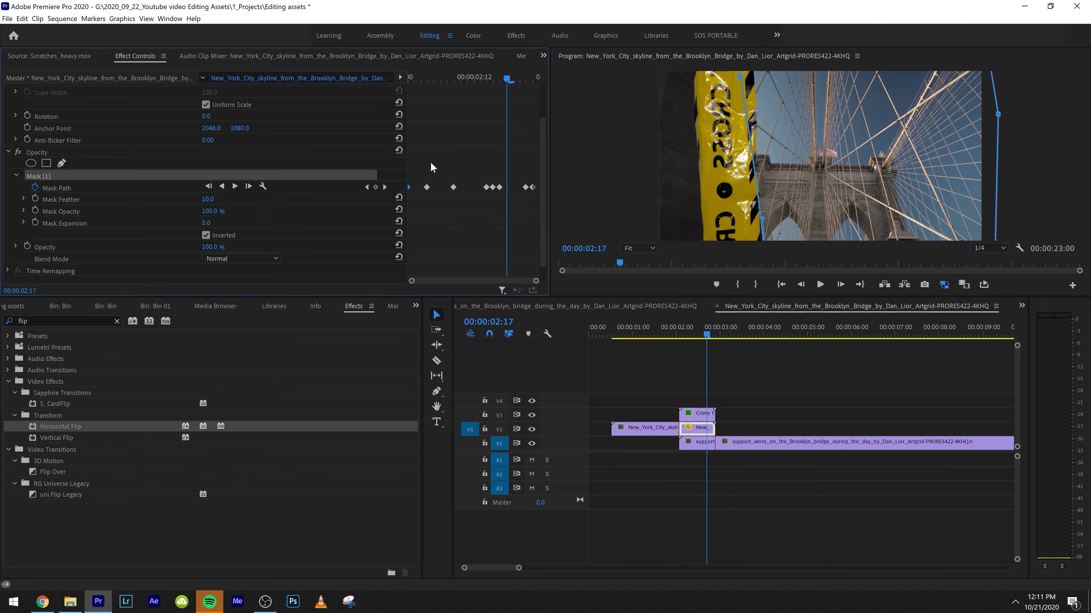
{"action": "key", "text": "Right"}
{"action": "key", "text": "Left"}
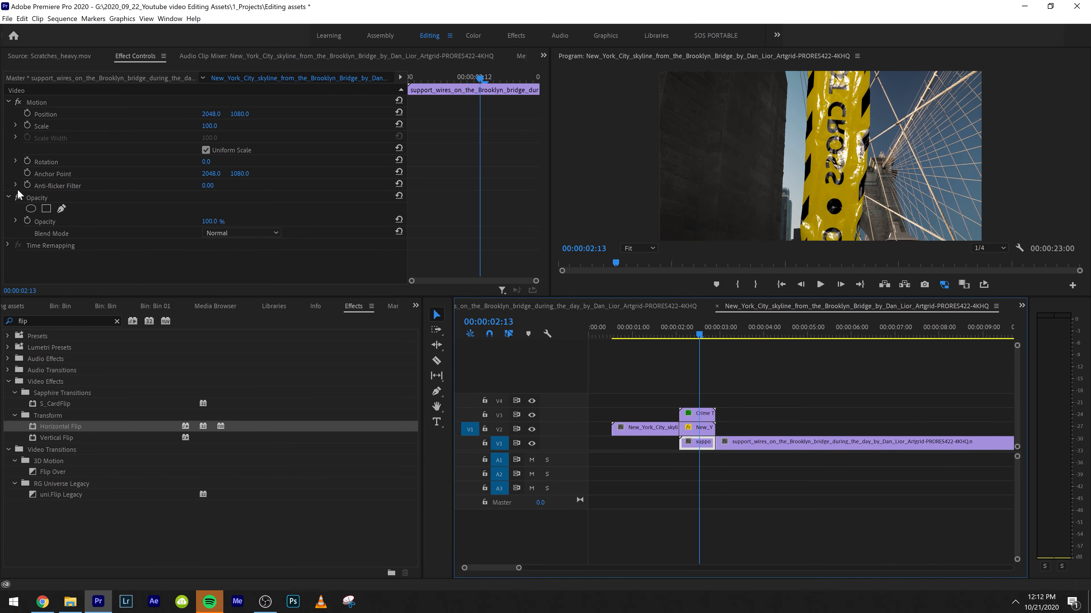
Step: Delete the crime tape clip from V3
{"action": "left_click", "coordinate": [691, 415]}
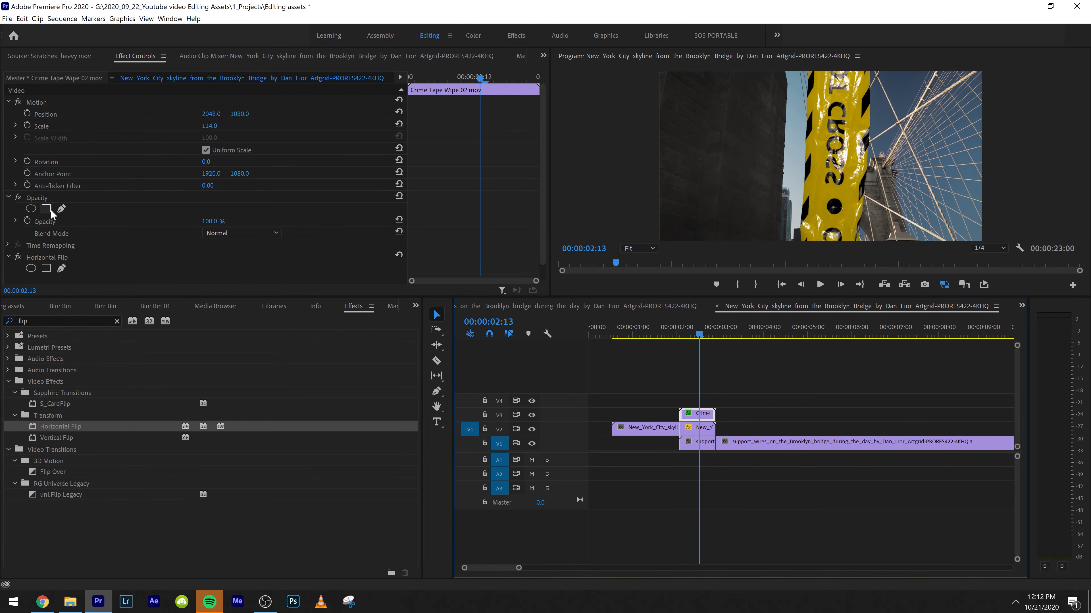
{"action": "scroll", "coordinate": [64, 223], "scroll_direction": "down", "scroll_amount": 2}
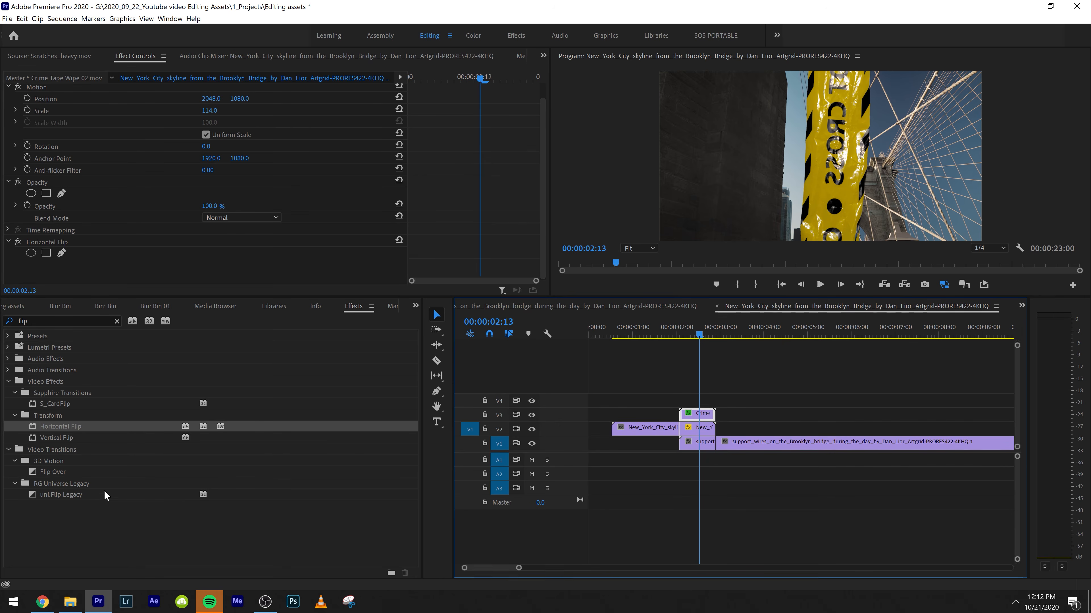
{"action": "left_click_drag", "start_coordinate": [820, 393], "coordinate": [676, 415]}
{"action": "key", "text": "Delete"}
Step: Browse the project, Bin 01 and the bin of bridge sequences for overlay footage
{"action": "left_click", "coordinate": [13, 306]}
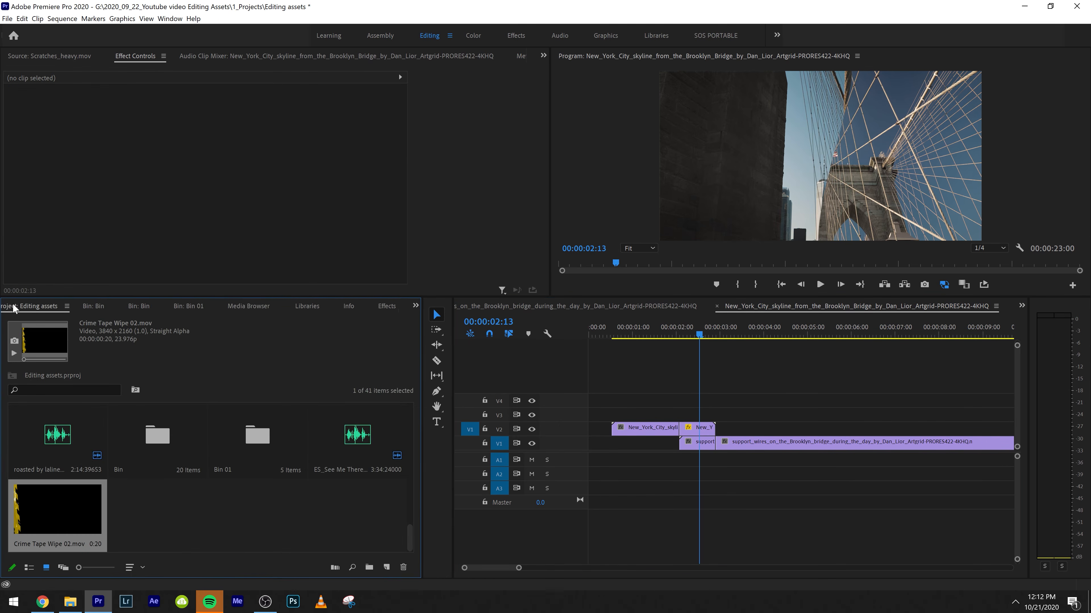
{"action": "double_click", "coordinate": [226, 445]}
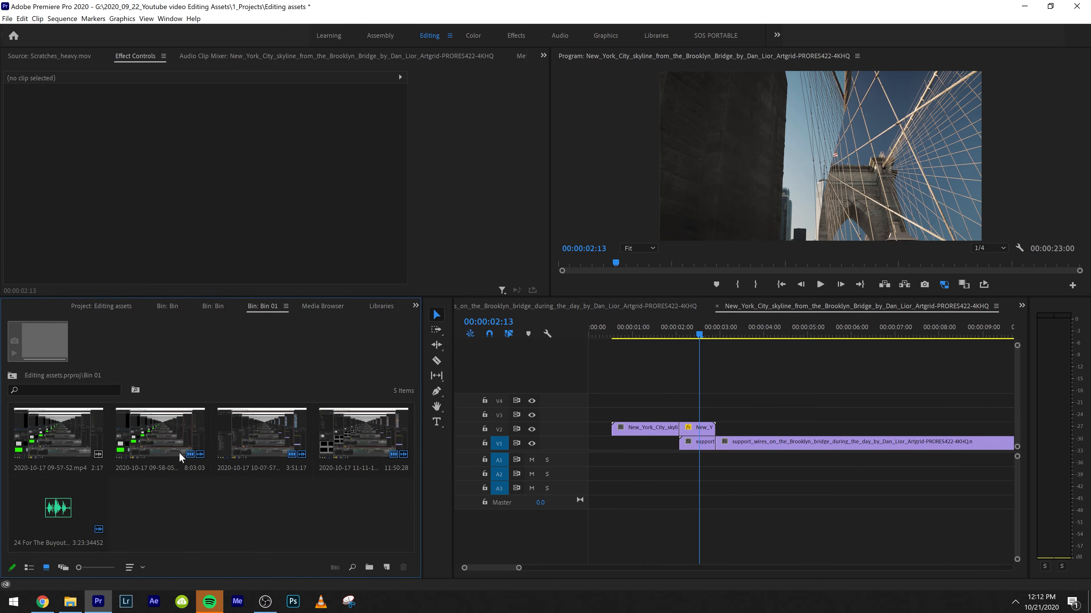
{"action": "left_click", "coordinate": [167, 305]}
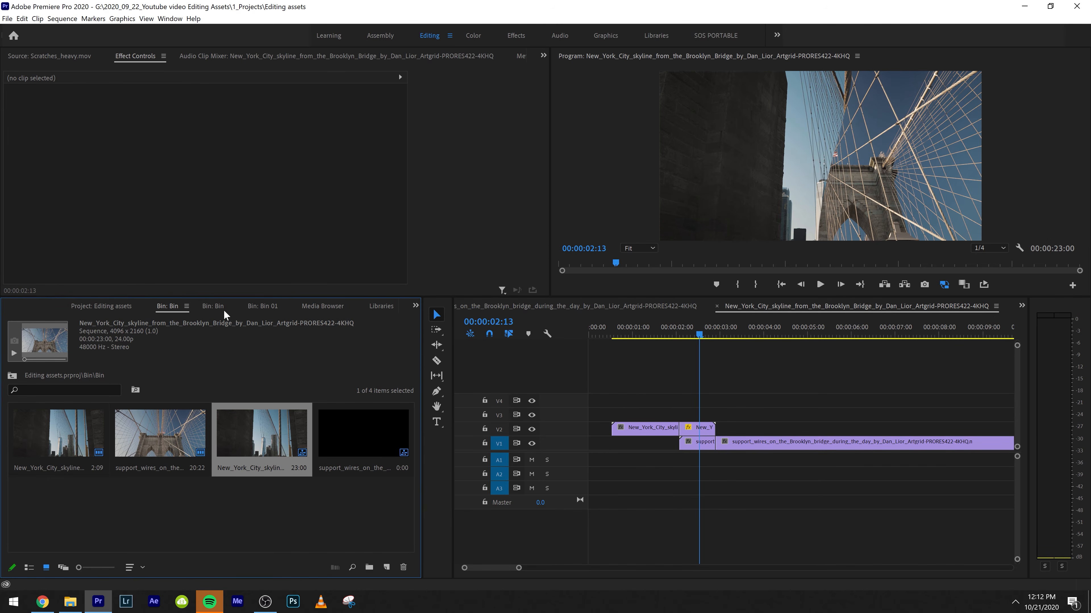
Step: Search the effects for "glow" and look through the matching video effects, collapsing the Sapphire Lighting group
{"action": "left_click", "coordinate": [414, 306]}
{"action": "left_click", "coordinate": [427, 409]}
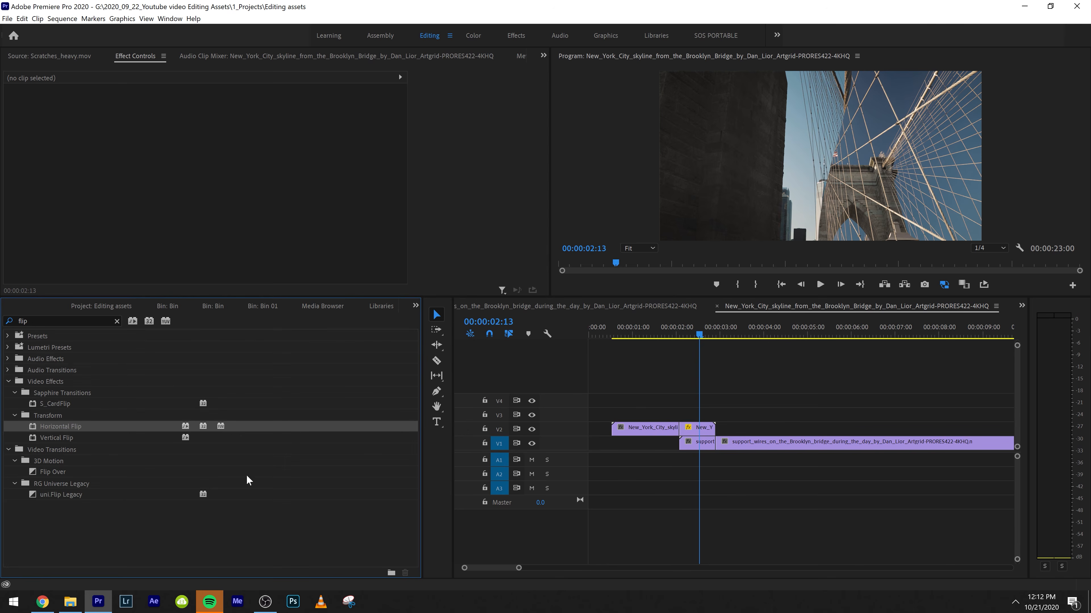
{"action": "left_click", "coordinate": [117, 321]}
{"action": "type", "text": "glow"}
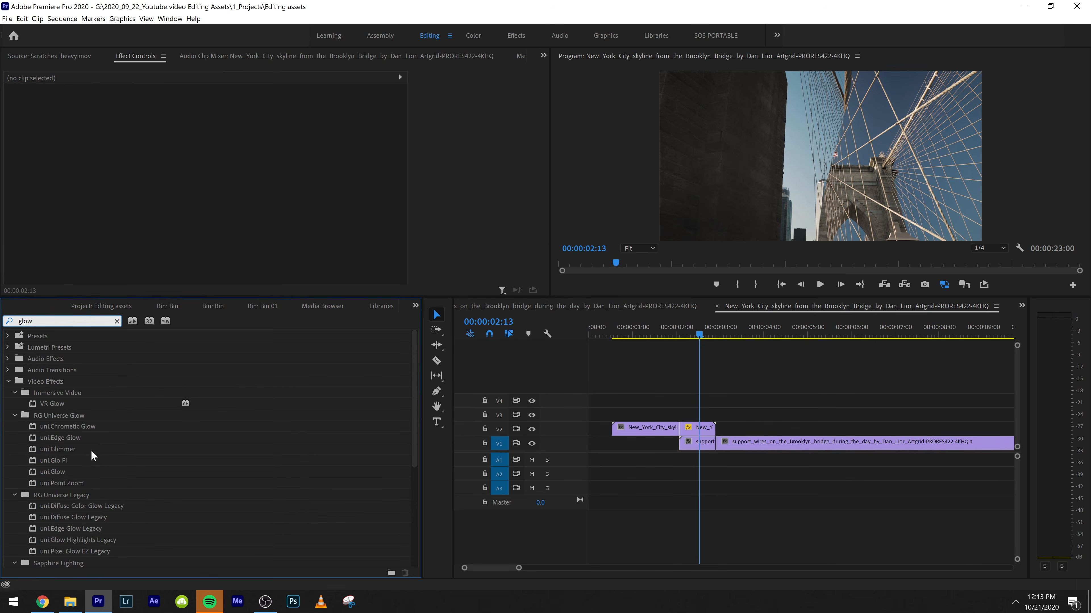
{"action": "scroll", "coordinate": [51, 465], "scroll_direction": "down", "scroll_amount": 1}
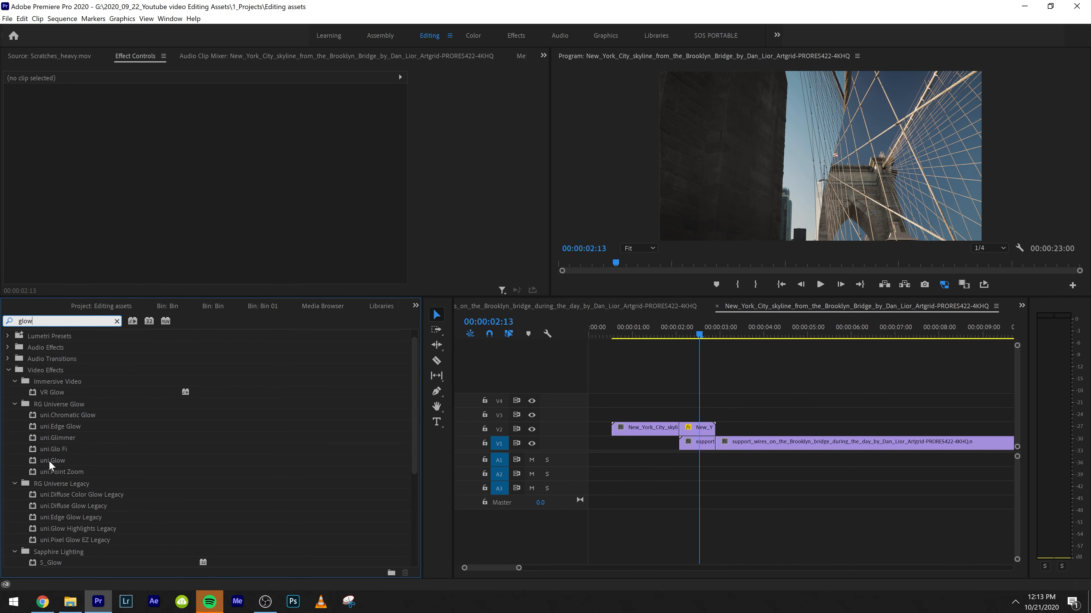
{"action": "scroll", "coordinate": [4, 462], "scroll_direction": "down", "scroll_amount": 3}
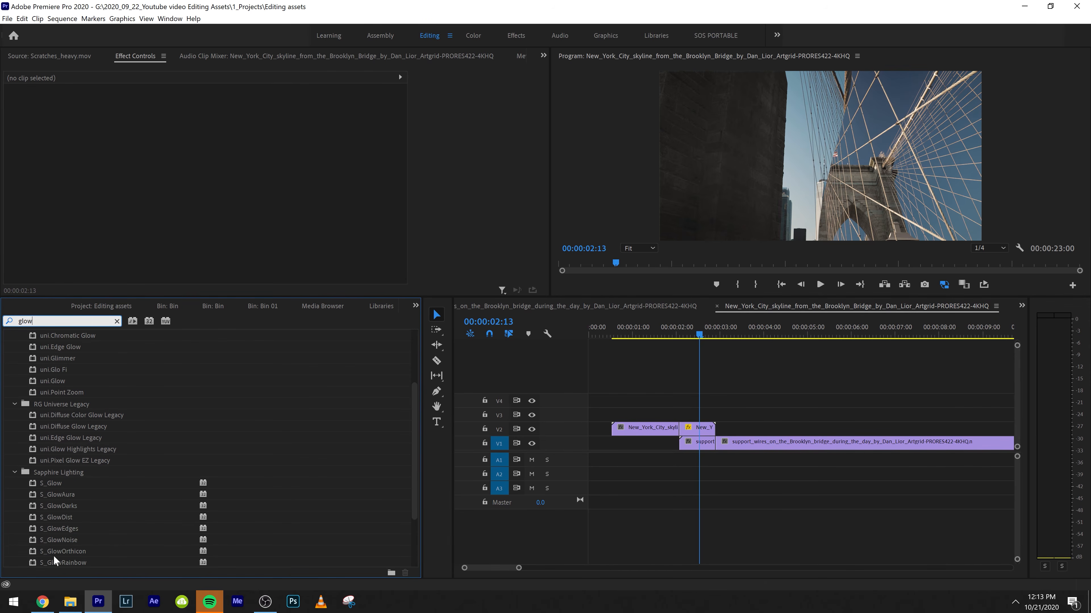
{"action": "left_click", "coordinate": [15, 450]}
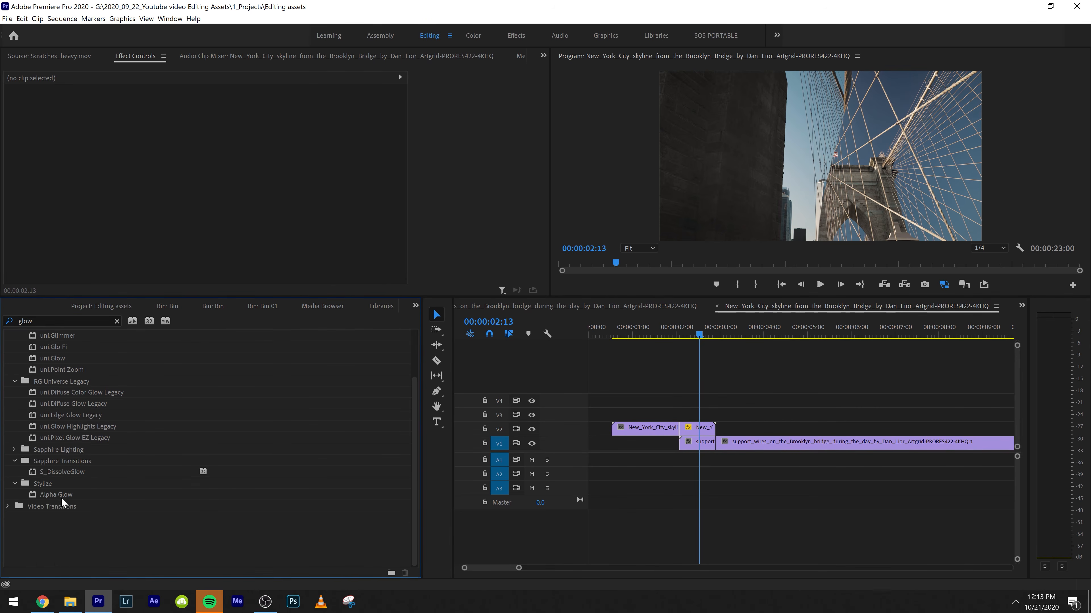
{"action": "scroll", "coordinate": [60, 511], "scroll_direction": "up", "scroll_amount": 3}
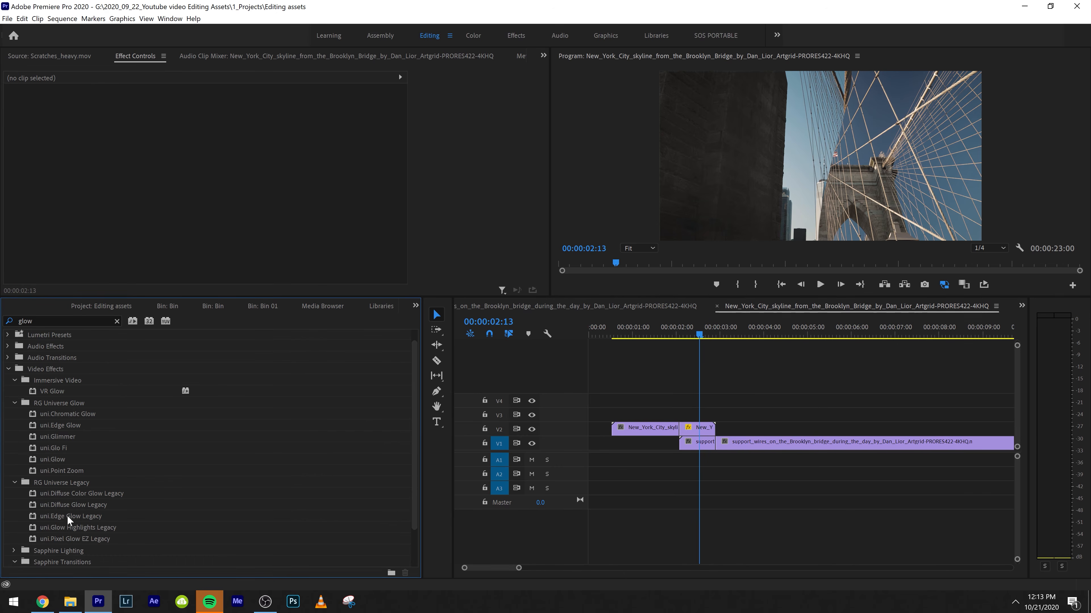
Step: Place Scratches_heavy.mov on V3 above the longer support wires clip and set its blend mode to Screen
{"action": "left_click_drag", "start_coordinate": [258, 509], "coordinate": [775, 415]}
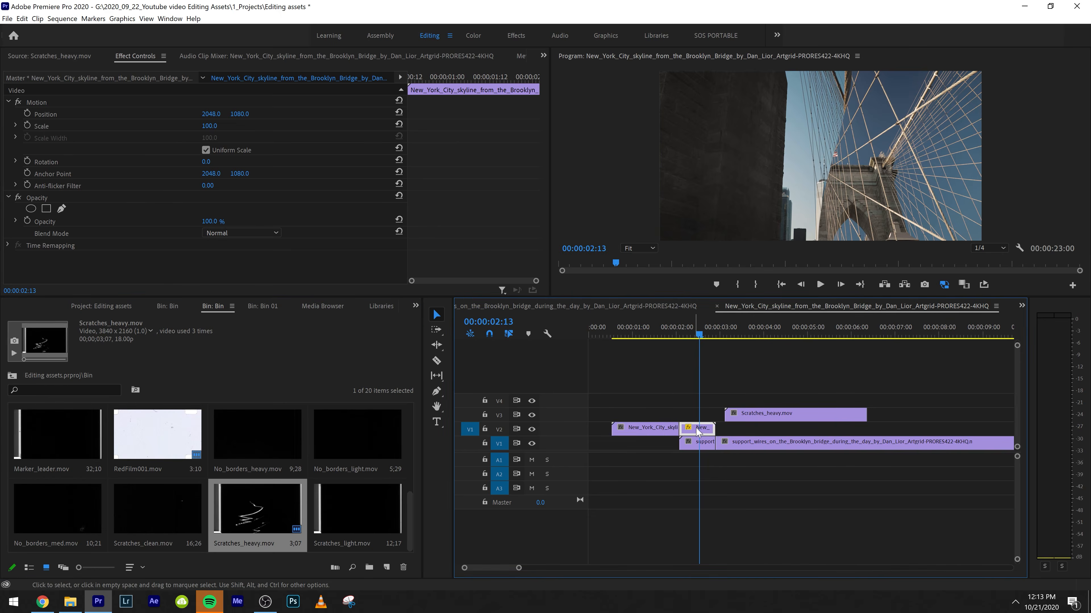
{"action": "left_click", "coordinate": [766, 335]}
{"action": "left_click", "coordinate": [757, 416]}
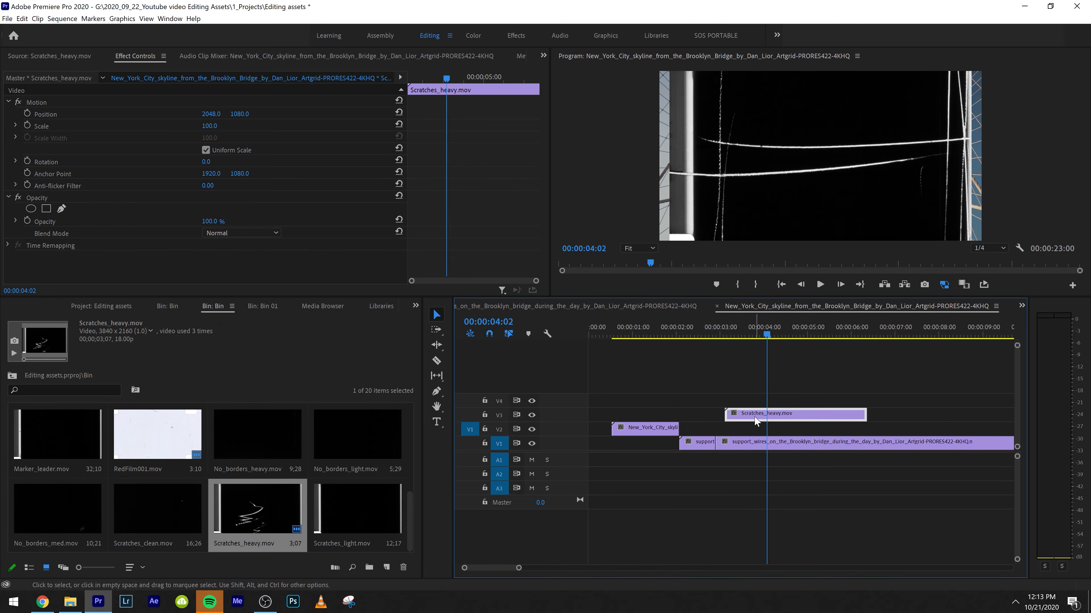
{"action": "left_click", "coordinate": [240, 233]}
{"action": "left_click", "coordinate": [223, 349]}
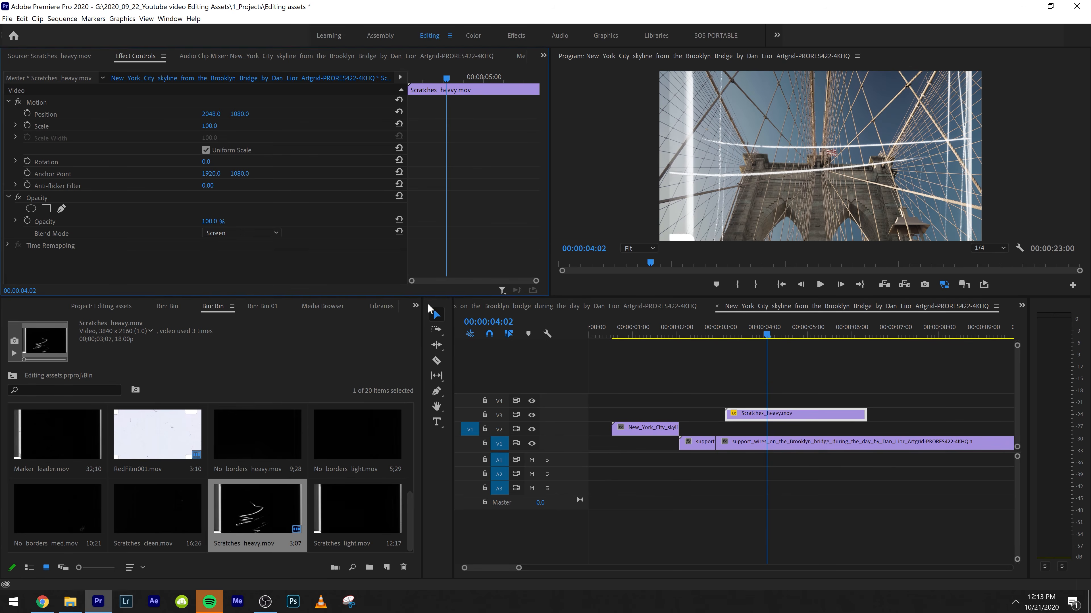
Step: Apply the VR Glow effect to the Scratches_heavy.mov clip on V3
{"action": "left_click", "coordinate": [416, 305]}
{"action": "left_click", "coordinate": [431, 407]}
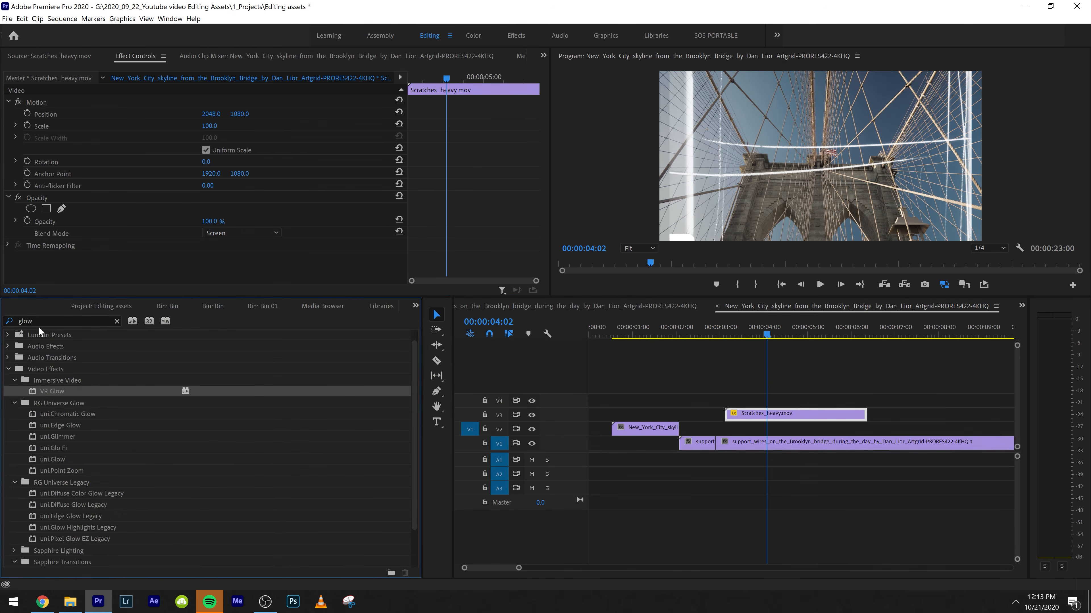
{"action": "left_click_drag", "start_coordinate": [48, 384], "coordinate": [663, 429]}
{"action": "left_click_drag", "start_coordinate": [44, 390], "coordinate": [193, 258]}
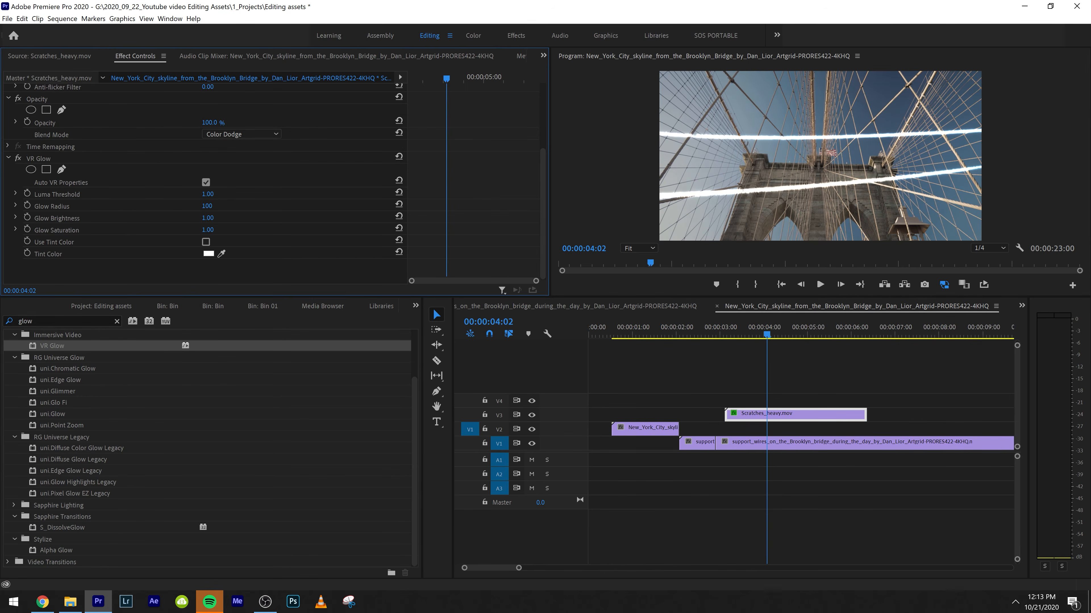
Step: Set the VR Glow on Scratches_heavy.mov to Luma Threshold 0.70, Glow Radius 400, Glow Brightness 9.90 and Glow Saturation 1.60
{"action": "left_click_drag", "start_coordinate": [208, 194], "coordinate": [214, 207]}
{"action": "left_click_drag", "start_coordinate": [210, 219], "coordinate": [249, 218]}
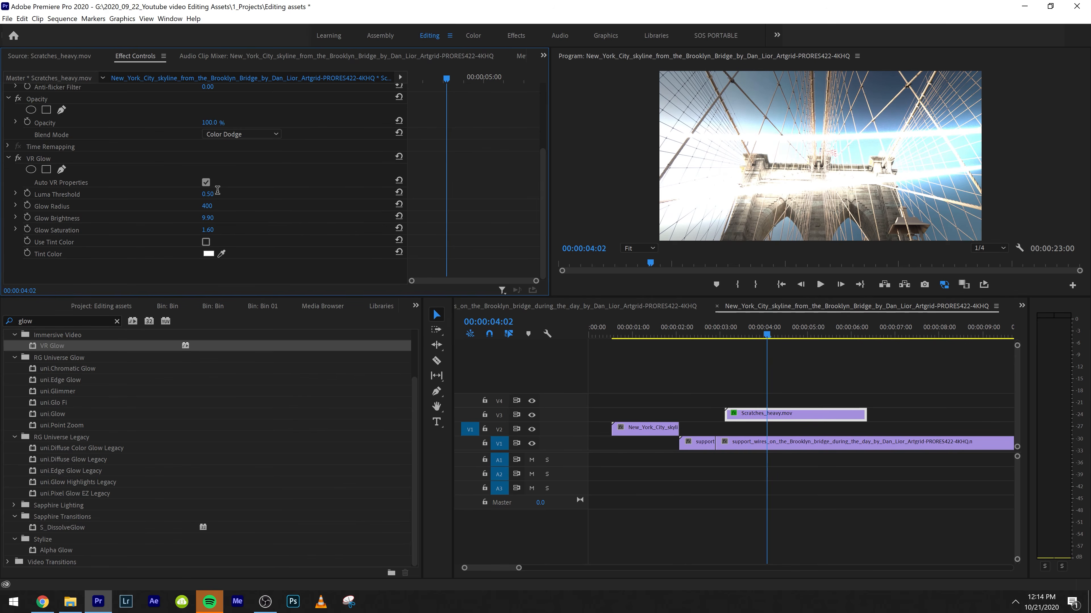
{"action": "left_click", "coordinate": [217, 192]}
{"action": "key", "text": "Return"}
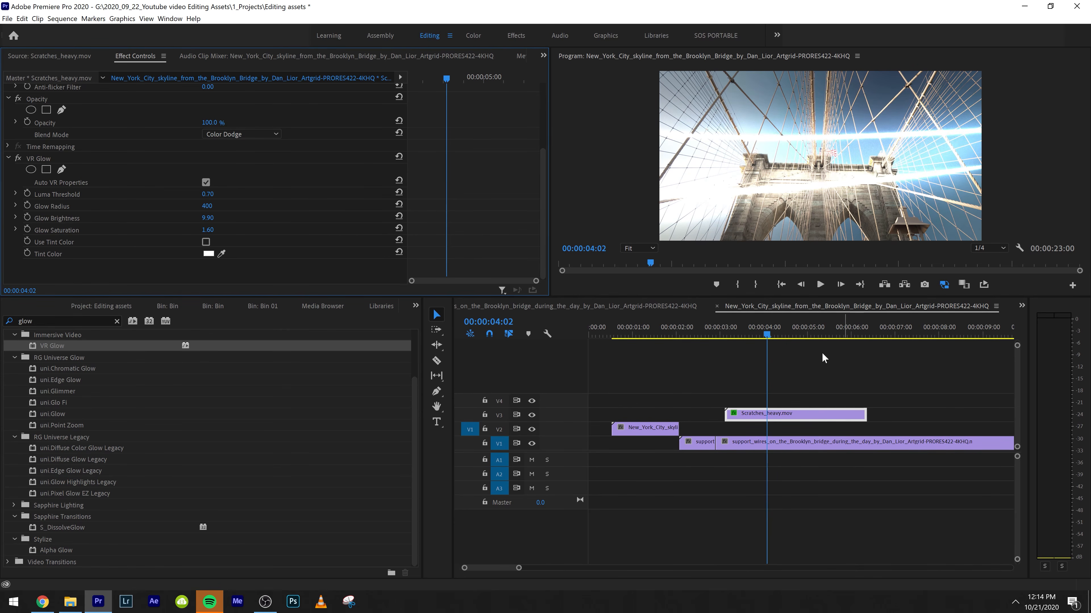
{"action": "left_click_drag", "start_coordinate": [204, 195], "coordinate": [217, 195]}
Step: Play back the sequence around the Scratches_heavy.mov clip to review the VR Glow
{"action": "key", "text": "space"}
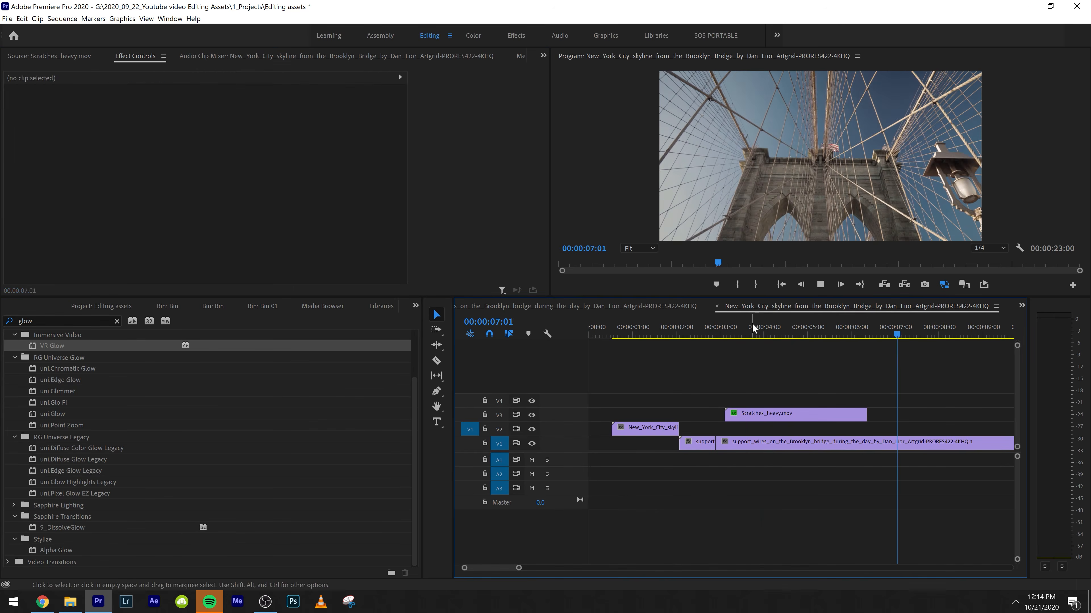
{"action": "left_click", "coordinate": [752, 326]}
{"action": "key", "text": "space"}
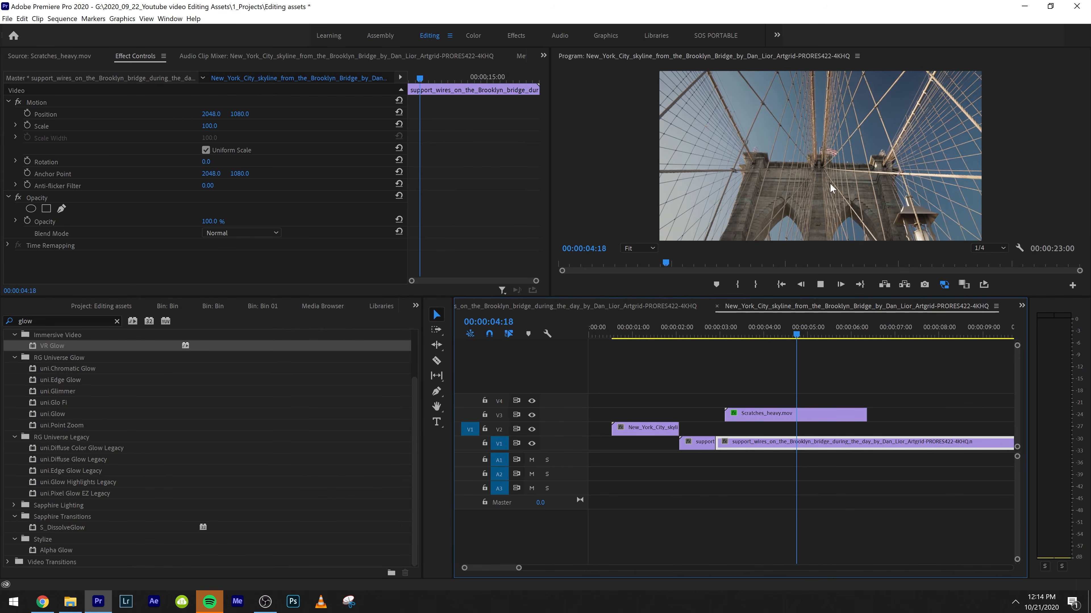
{"action": "key", "text": "space"}
{"action": "left_click", "coordinate": [756, 332]}
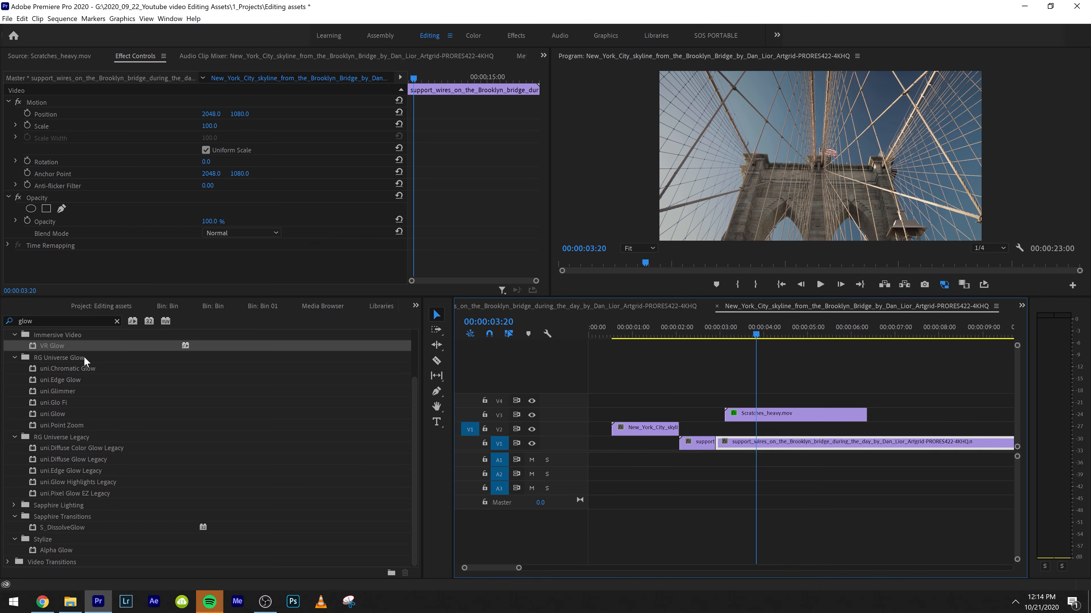
Step: Search the effects for "tint" and tint the Scratches_heavy.mov overlay red
{"action": "left_click", "coordinate": [10, 321]}
{"action": "type", "text": "tin"}
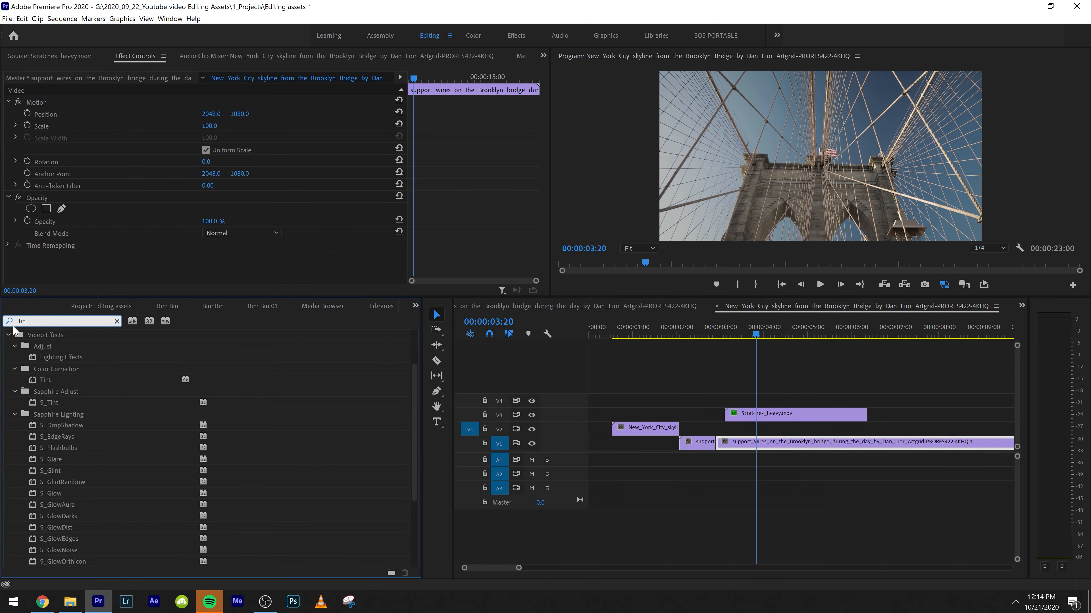
{"action": "type", "text": "t"}
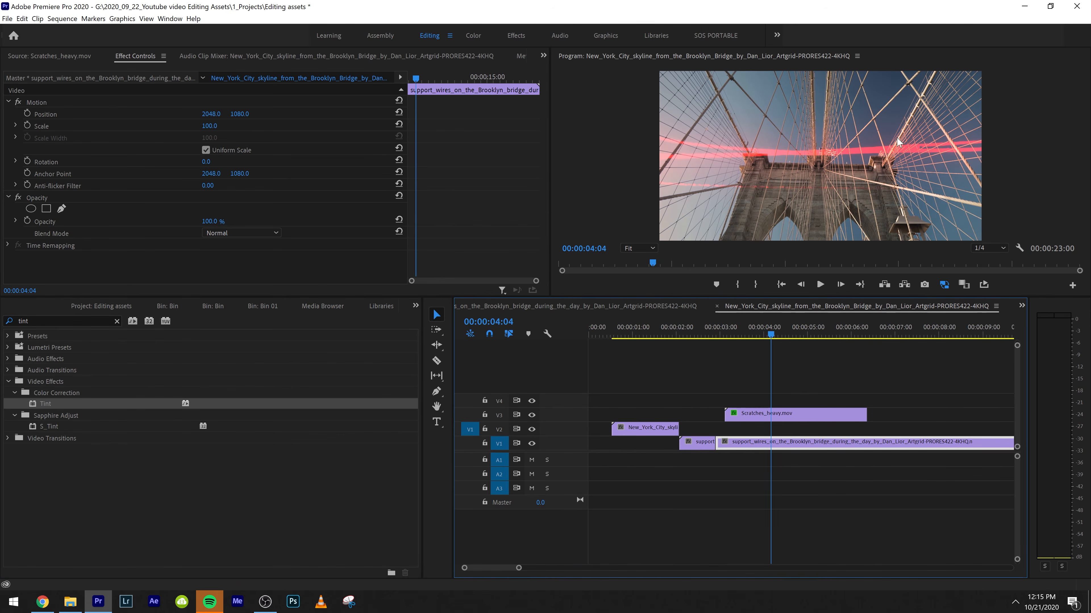
Step: Search the effects for "uni" and remove the applied effects from the Scratches_heavy.mov clip
{"action": "left_click", "coordinate": [117, 322]}
{"action": "left_click", "coordinate": [65, 320]}
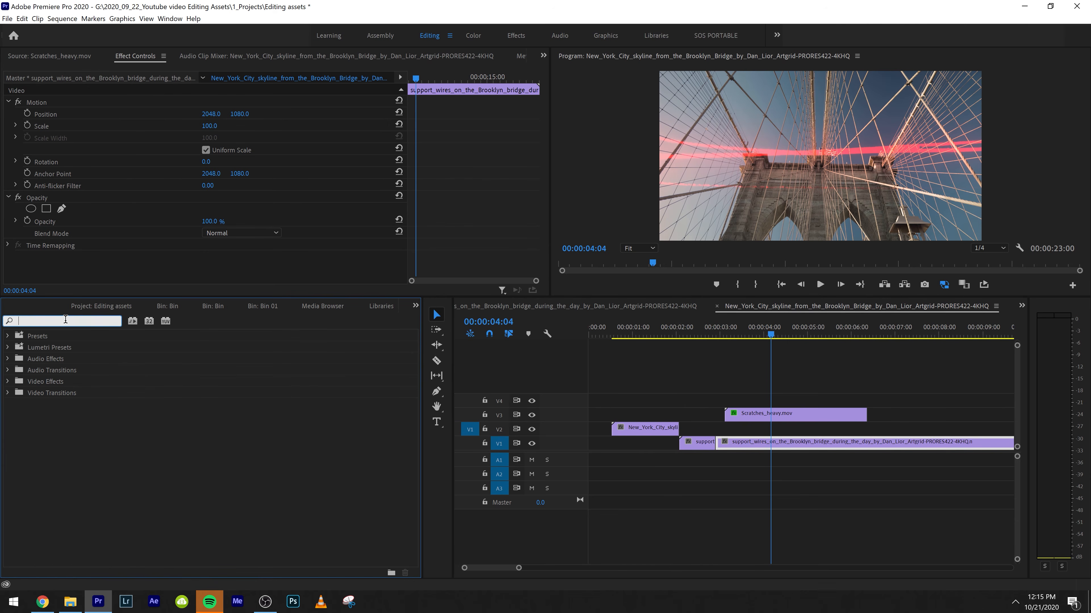
{"action": "type", "text": "uni"}
{"action": "left_click", "coordinate": [764, 419]}
{"action": "left_click", "coordinate": [59, 258]}
{"action": "key", "text": "Delete"}
Step: Search the effects for "glow" and apply uni.Glow to the Scratches_heavy.mov clip on V3
{"action": "scroll", "coordinate": [168, 453], "scroll_direction": "down", "scroll_amount": 3}
{"action": "scroll", "coordinate": [167, 454], "scroll_direction": "down", "scroll_amount": 10}
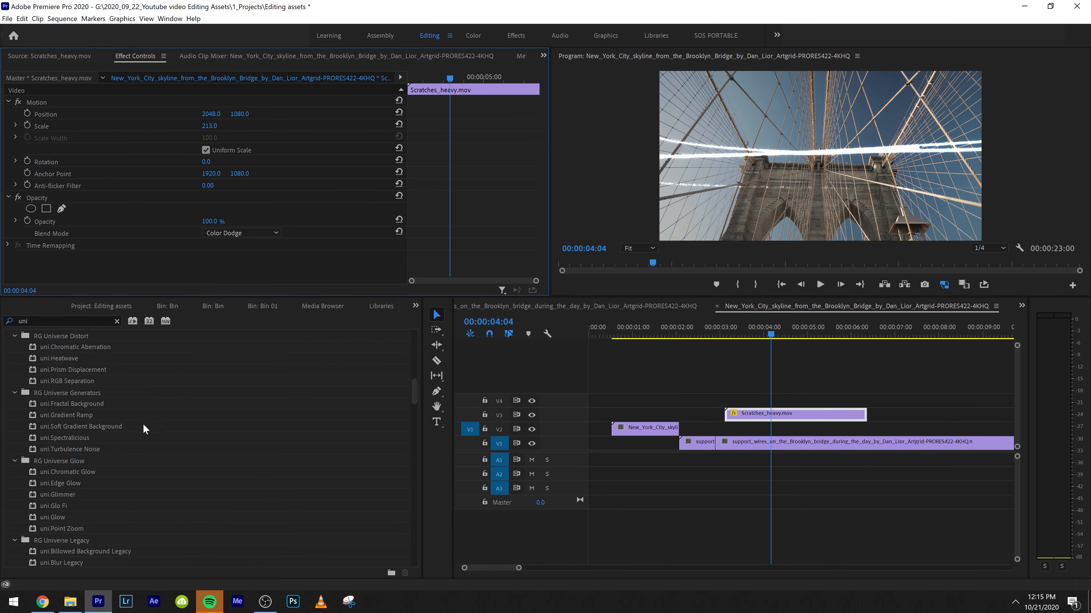
{"action": "left_click_drag", "start_coordinate": [83, 322], "coordinate": [3, 325]}
{"action": "type", "text": "glow"}
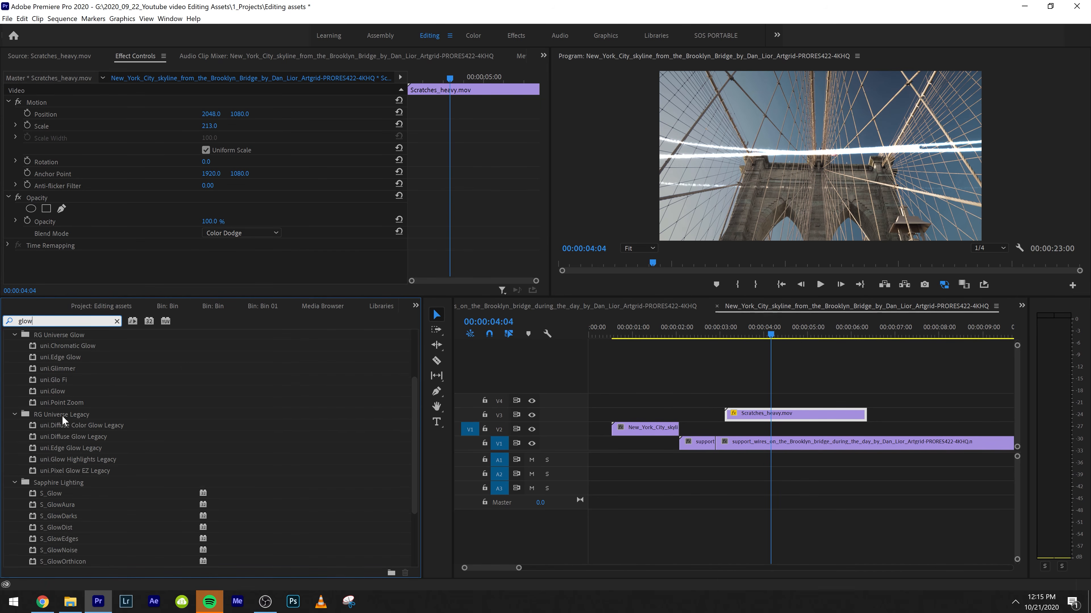
{"action": "left_click_drag", "start_coordinate": [52, 437], "coordinate": [750, 423]}
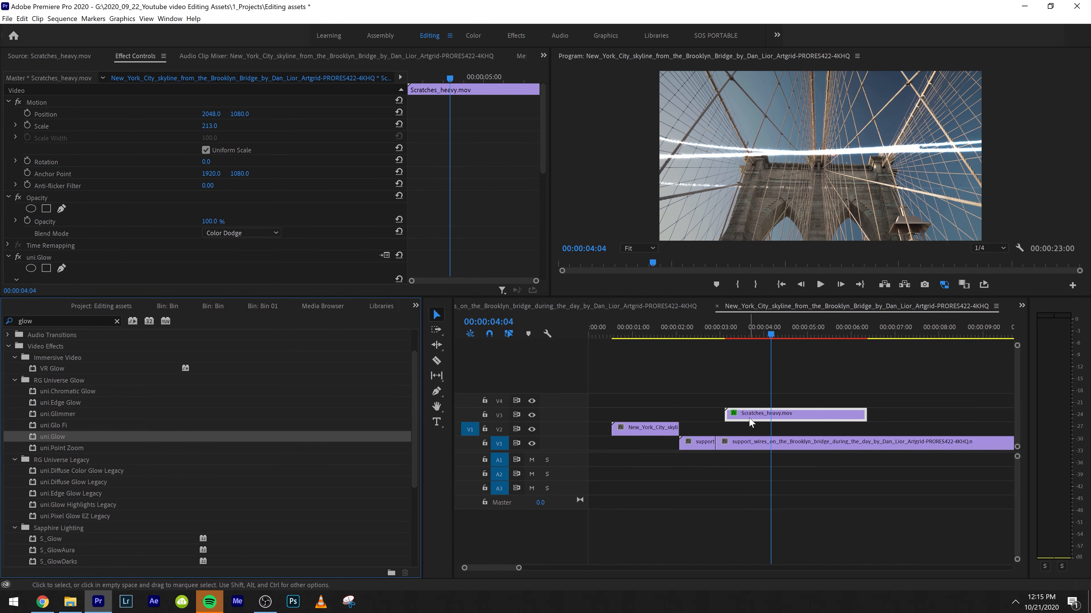
Step: Set the uni.Glow Threshold to 6.0 and the Glow Radius to 5.0 on the Scratches_heavy.mov clip
{"action": "scroll", "coordinate": [219, 224], "scroll_direction": "down", "scroll_amount": 5}
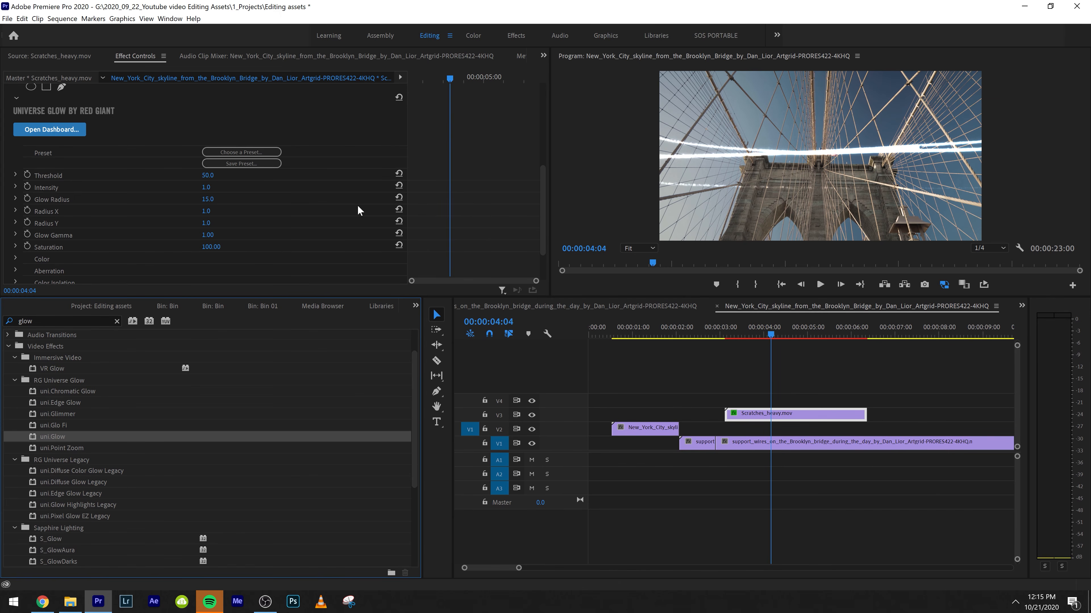
{"action": "left_click", "coordinate": [740, 332]}
{"action": "key", "text": "space"}
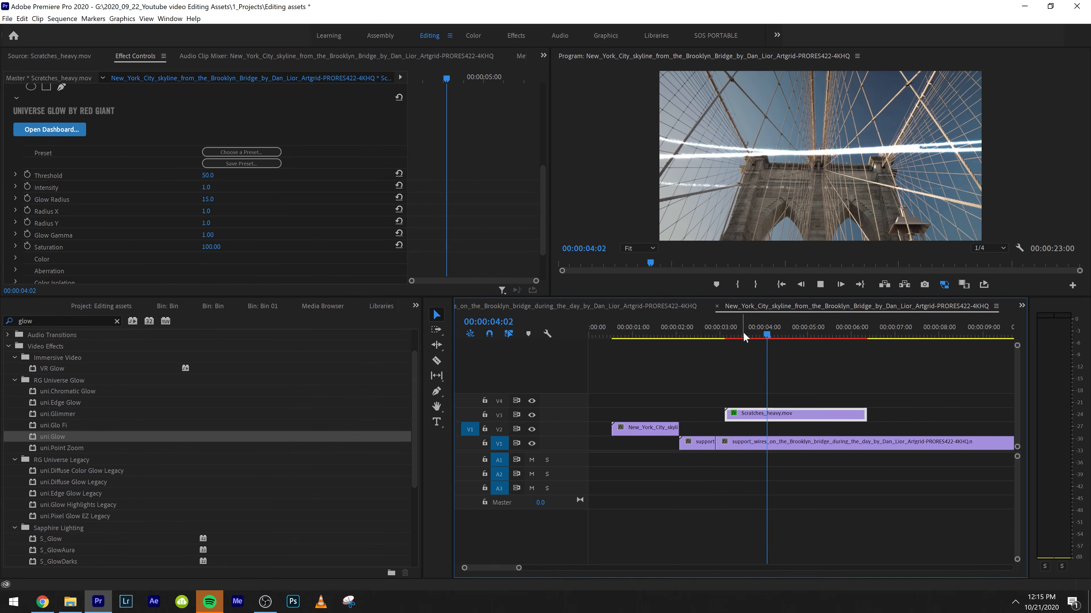
{"action": "key", "text": "space"}
{"action": "left_click", "coordinate": [244, 152]}
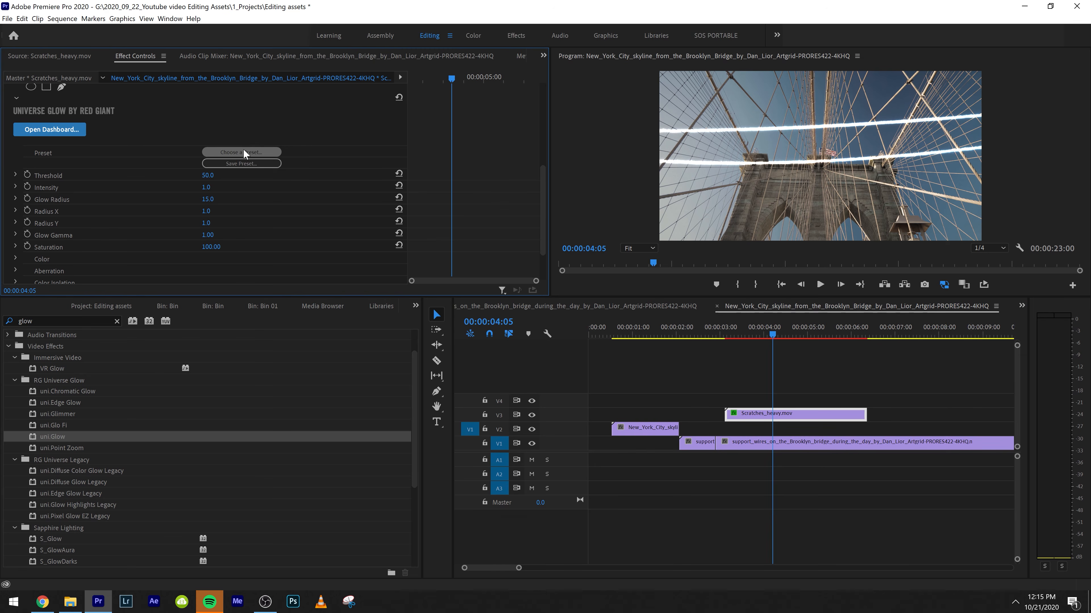
{"action": "left_click_drag", "start_coordinate": [208, 175], "coordinate": [214, 199]}
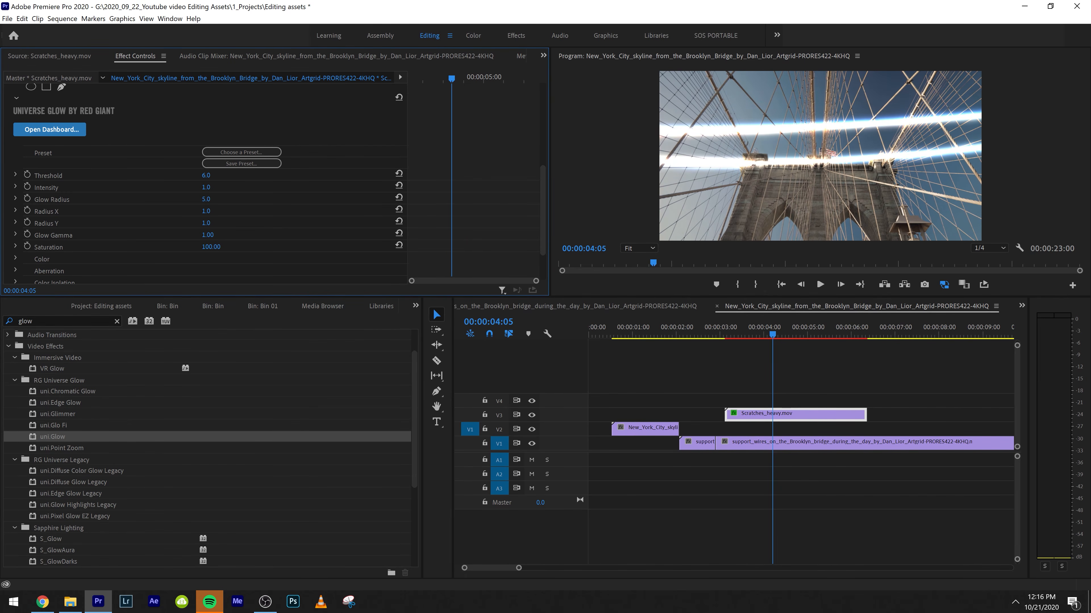
Step: Play back the Scratches_heavy.mov section, pausing along the way to inspect the uni.Glow look
{"action": "key", "text": "space"}
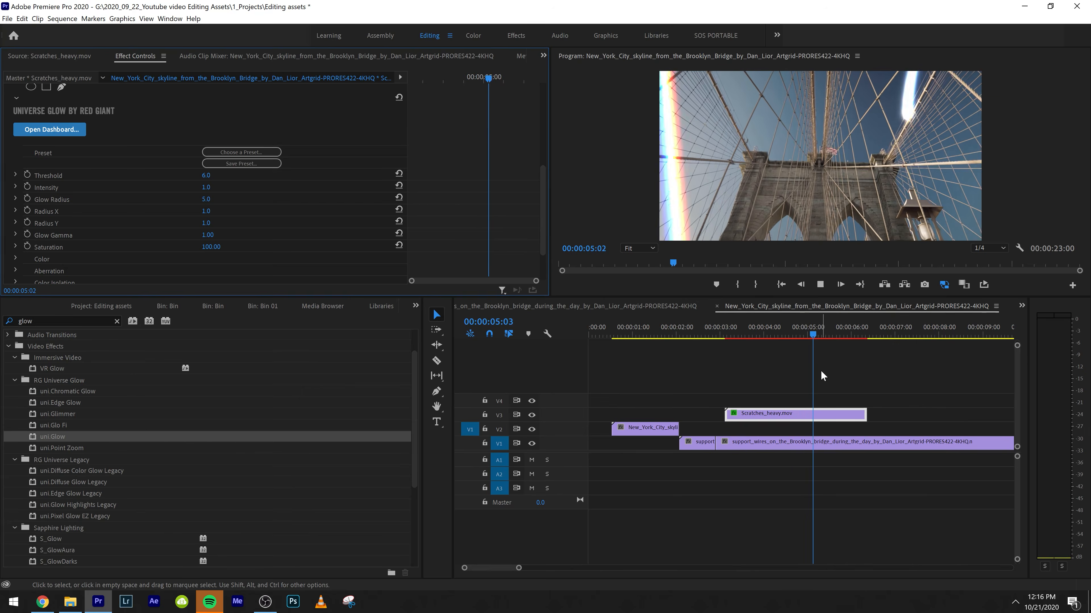
{"action": "key", "text": "space"}
{"action": "key", "text": "space"}
{"action": "key", "text": "space"}
{"action": "key", "text": "space"}
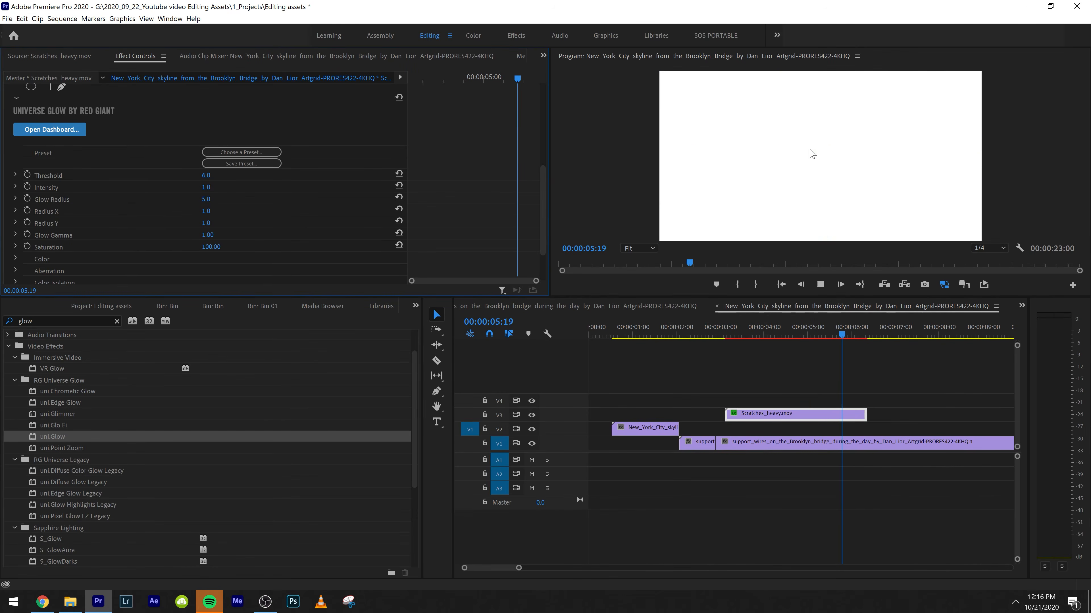
{"action": "key", "text": "space"}
{"action": "key", "text": "space"}
{"action": "key", "text": "space"}
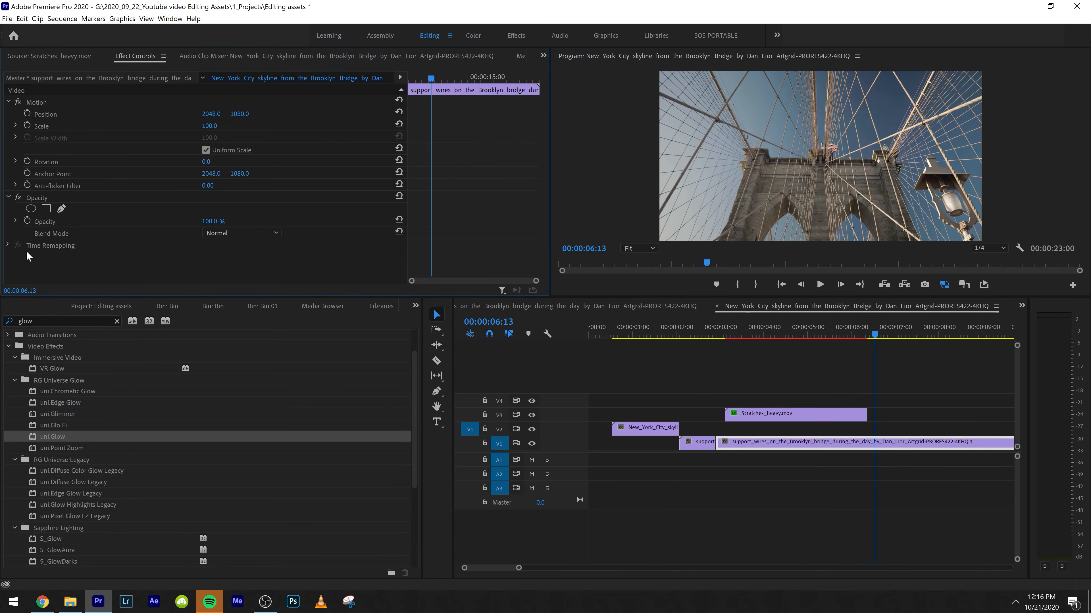
Step: Remove uni.Glow from Scratches_heavy.mov, search the effects for "ecto" and apply uni.Ecto in its place
{"action": "key", "text": "ctrl+z"}
{"action": "left_click", "coordinate": [17, 320]}
{"action": "type", "text": "u"}
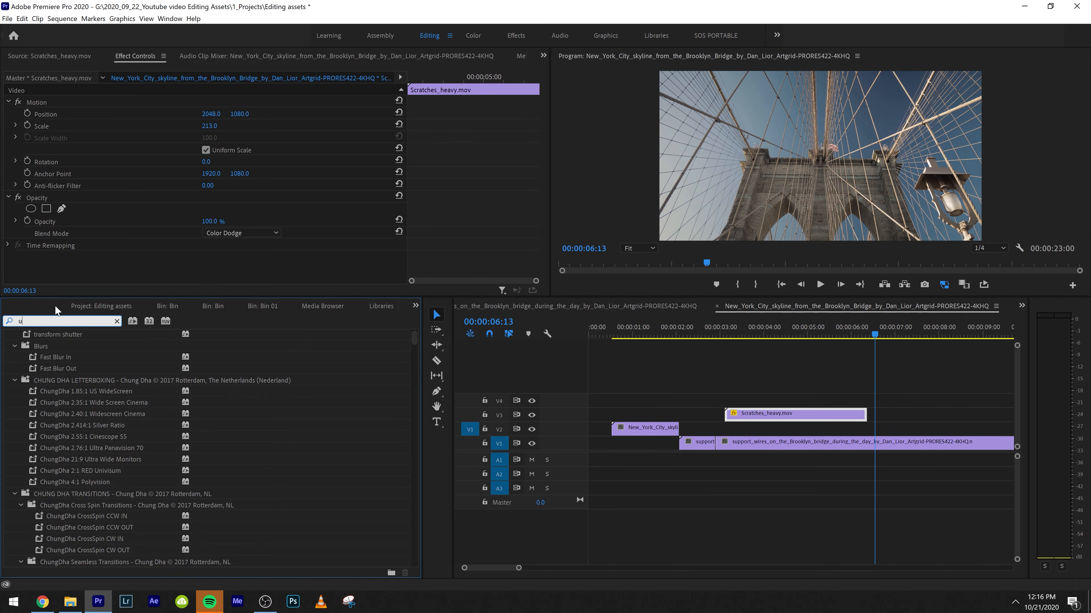
{"action": "type", "text": "niecto"}
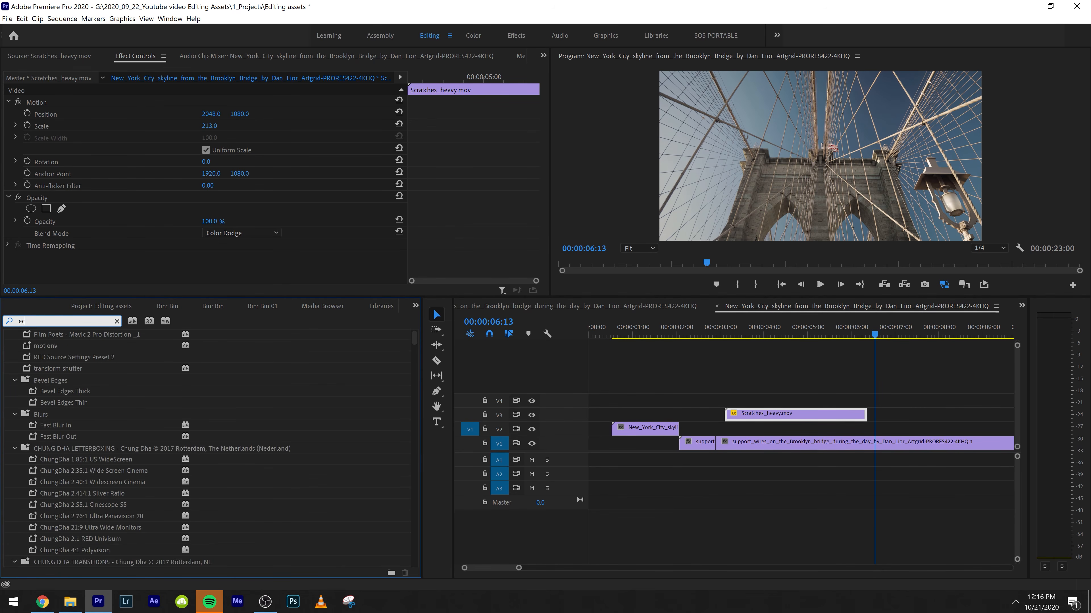
{"action": "left_click_drag", "start_coordinate": [48, 459], "coordinate": [769, 414]}
{"action": "left_click", "coordinate": [766, 333]}
Step: Undo uni.Ecto, search the effects for "holo", apply uni.Holomatrix II to Scratches_heavy.mov and play it back
{"action": "key", "text": "ctrl+z"}
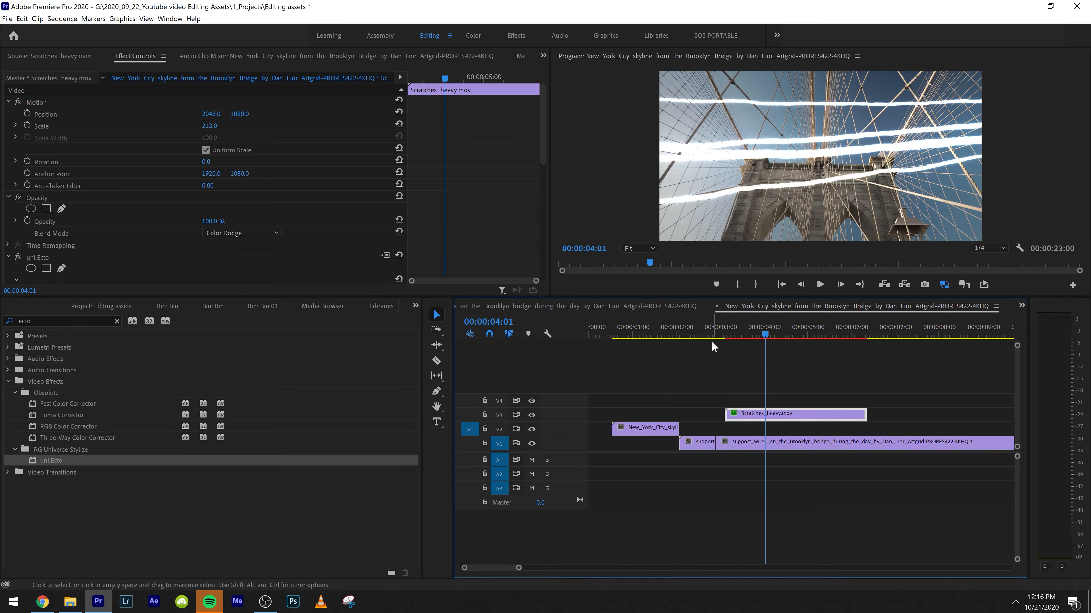
{"action": "left_click", "coordinate": [65, 321]}
{"action": "type", "text": "holo"}
{"action": "left_click_drag", "start_coordinate": [64, 427], "coordinate": [797, 413]}
{"action": "key", "text": "space"}
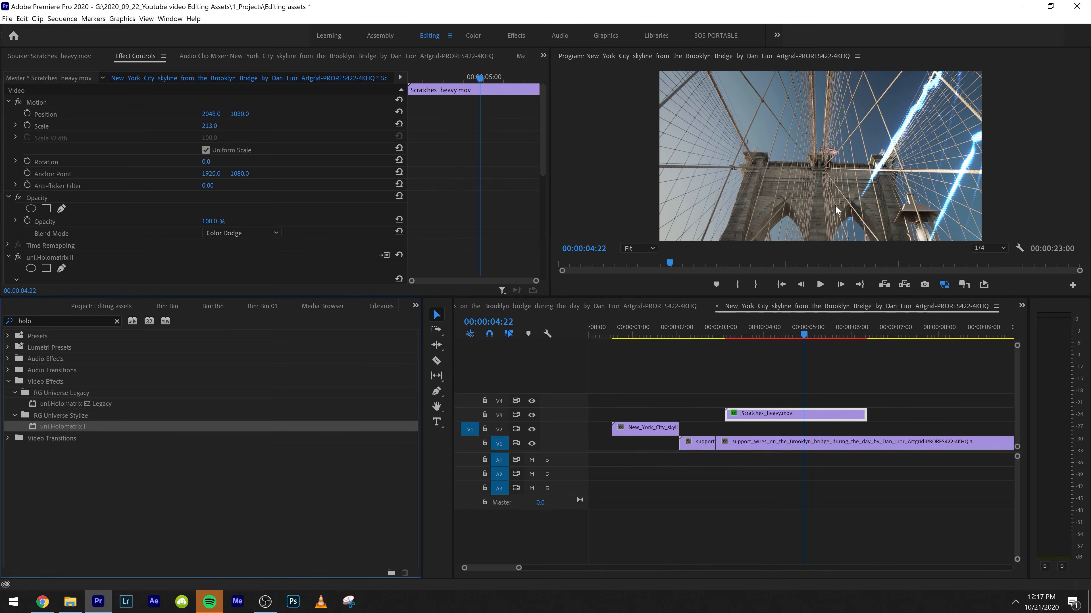
{"action": "key", "text": "space"}
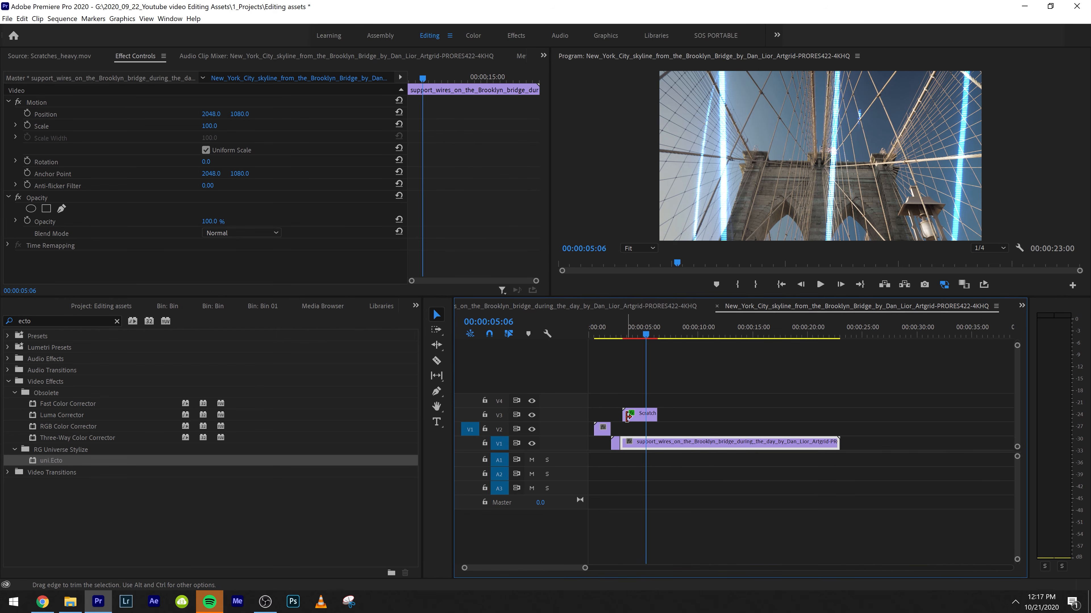
Step: Save the project and delete the Universe effect from the Scratches_heavy.mov clip on V3
{"action": "key", "text": "ctrl+s"}
{"action": "left_click", "coordinate": [652, 415]}
{"action": "left_click", "coordinate": [39, 258]}
{"action": "key", "text": "Delete"}
Step: Rate-stretch the Scratches_heavy.mov clip on V3 to about one second and play back the faster overlay
{"action": "key", "text": "r"}
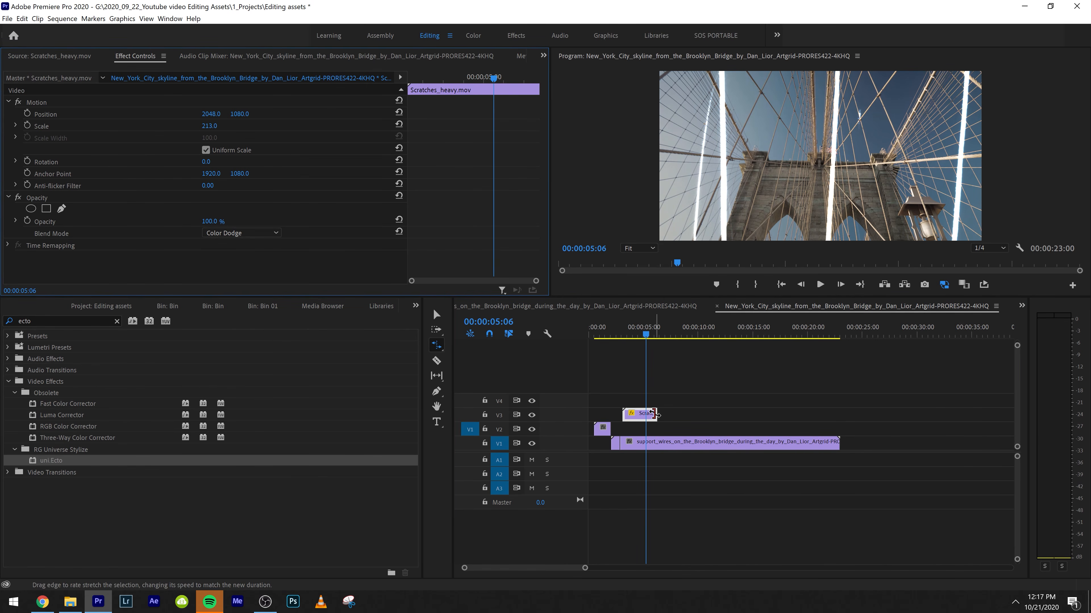
{"action": "right_click", "coordinate": [648, 414]}
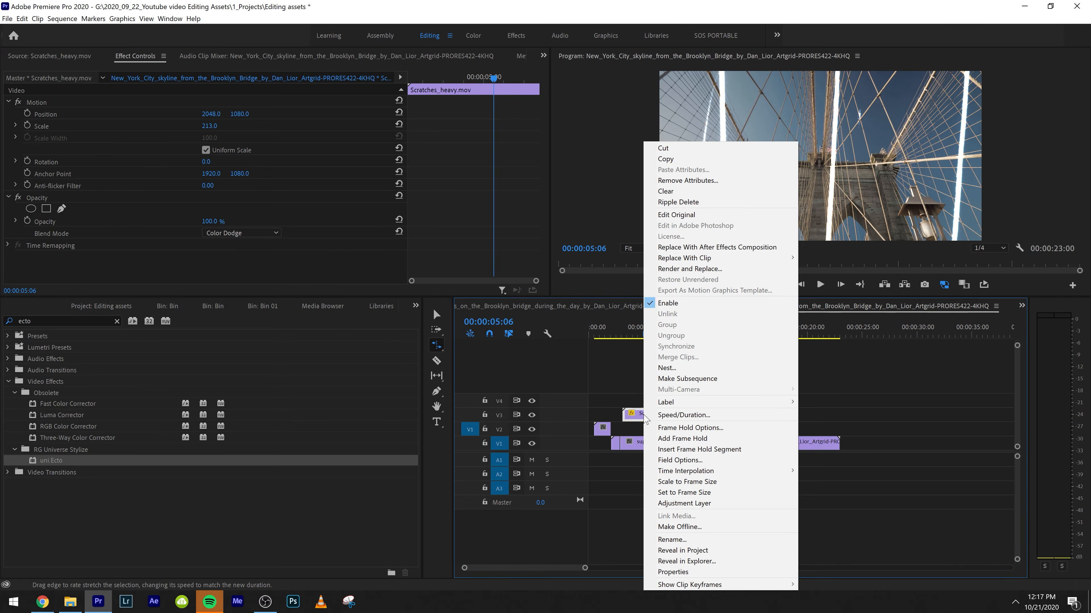
{"action": "left_click", "coordinate": [683, 415]}
{"action": "key", "text": "Escape"}
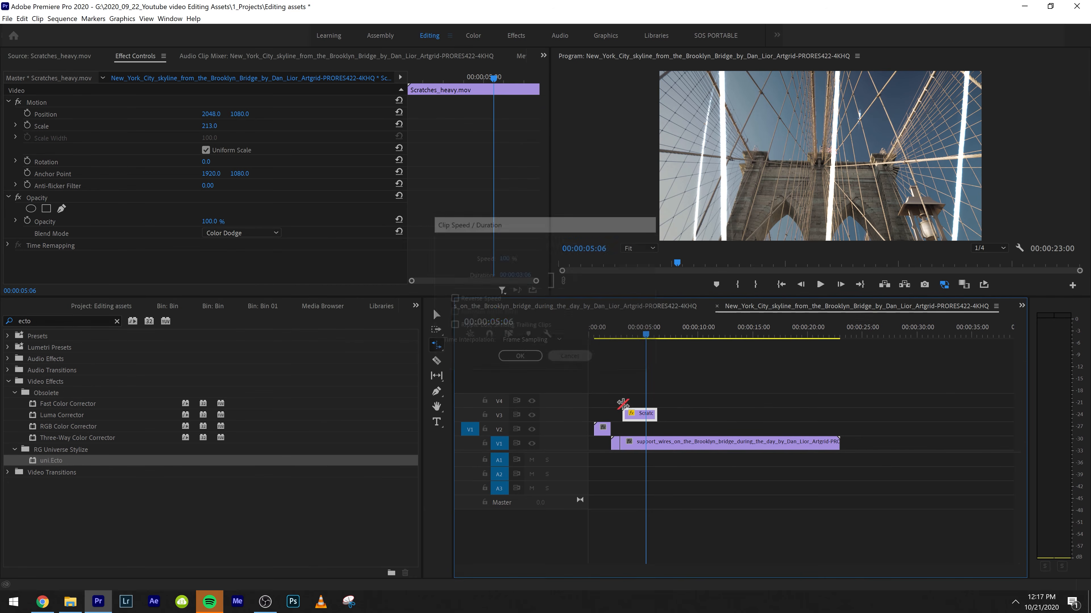
{"action": "left_click_drag", "start_coordinate": [655, 415], "coordinate": [631, 416]}
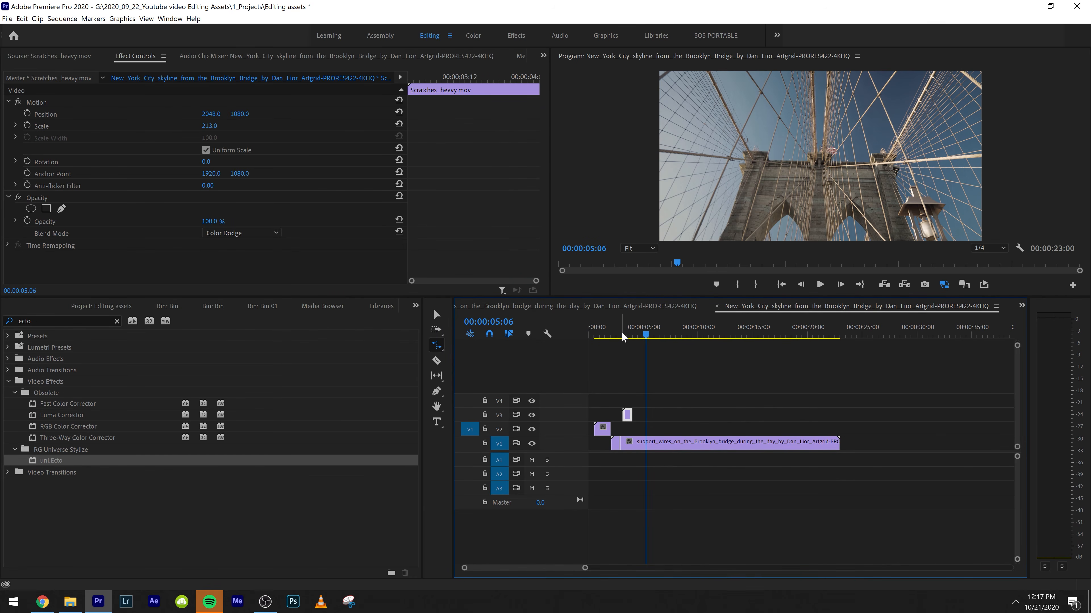
{"action": "left_click", "coordinate": [622, 334]}
{"action": "key", "text": "space"}
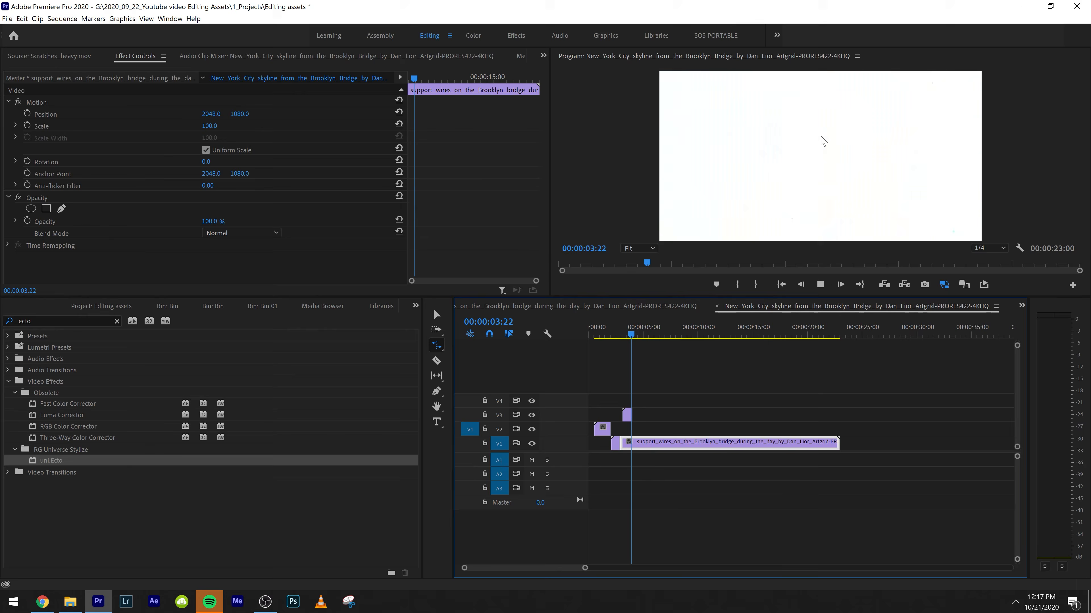
{"action": "key", "text": "space"}
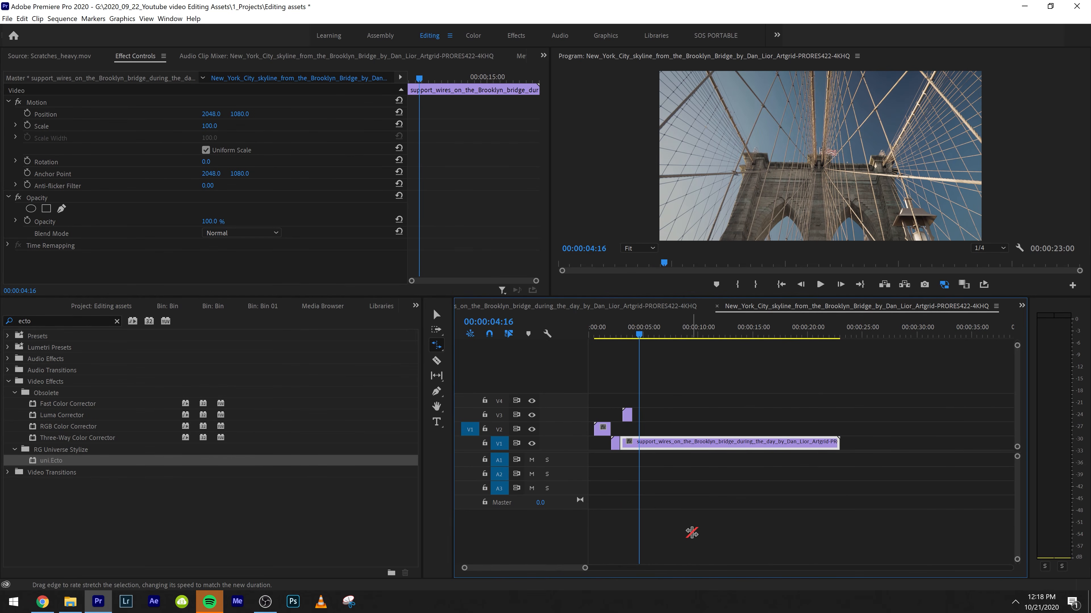
Step: Cut the shortened Scratches_heavy.mov clip on V3 into several very short pieces with the Razor tool
{"action": "key", "text": "equal"}
{"action": "key", "text": "equal"}
{"action": "key", "text": "equal"}
{"action": "key", "text": "c"}
{"action": "left_click", "coordinate": [680, 417]}
{"action": "left_click", "coordinate": [699, 414]}
{"action": "left_click", "coordinate": [710, 415]}
{"action": "left_click", "coordinate": [721, 414]}
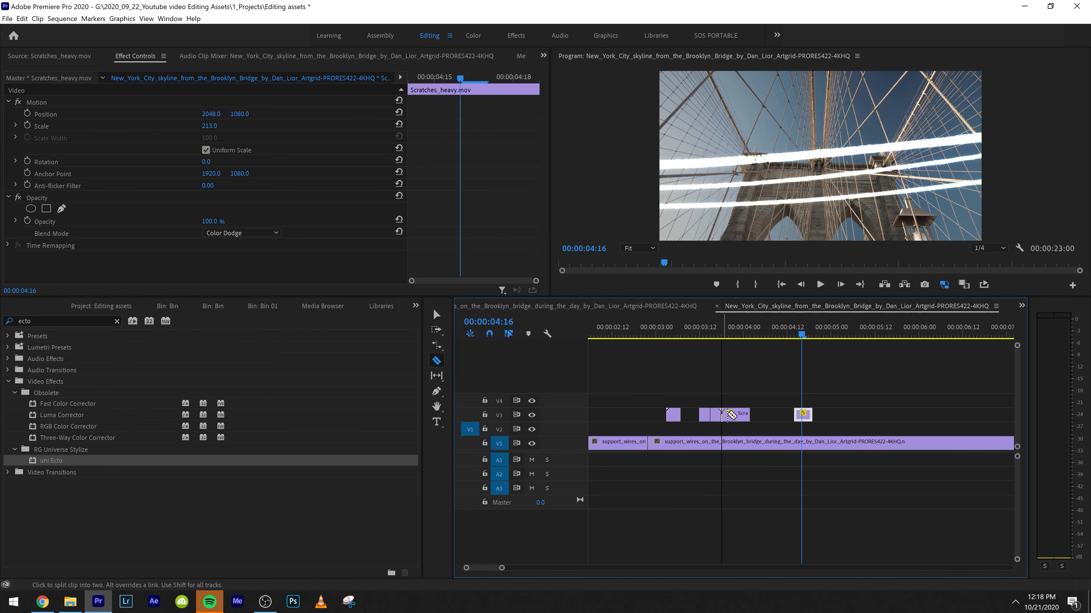
{"action": "left_click", "coordinate": [742, 415]}
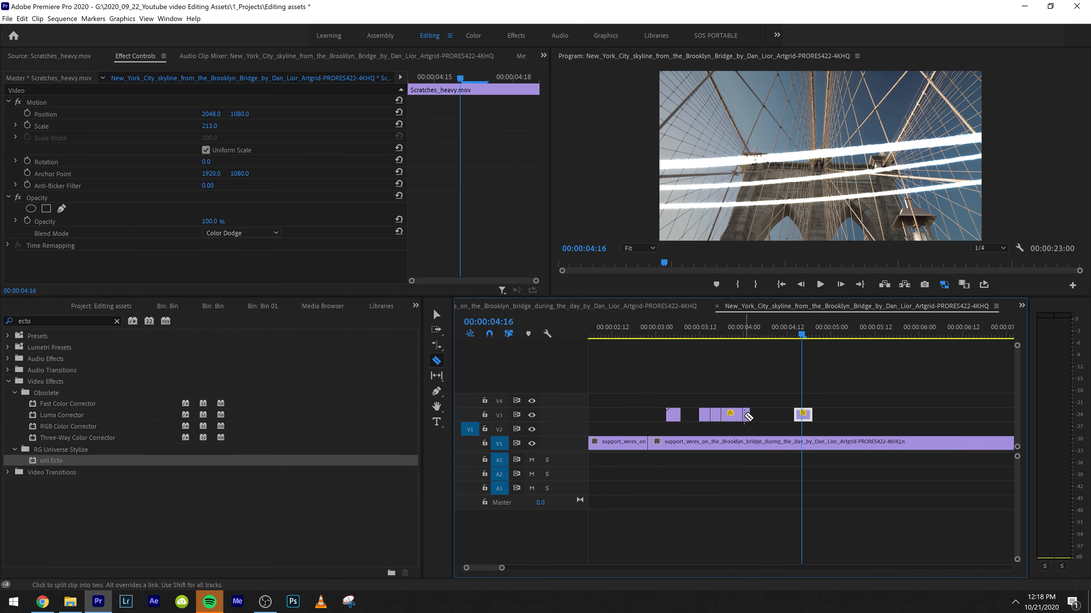
{"action": "left_click", "coordinate": [732, 415]}
Step: Spread the short Scratches_heavy.mov pieces apart along V3 with uneven gaps between them
{"action": "key", "text": "v"}
{"action": "left_click_drag", "start_coordinate": [736, 419], "coordinate": [830, 415]}
{"action": "left_click_drag", "start_coordinate": [747, 418], "coordinate": [713, 416]}
{"action": "left_click_drag", "start_coordinate": [716, 415], "coordinate": [752, 418]}
Step: Play back the sequence from about four seconds to review the scattered scratch flashes
{"action": "left_click", "coordinate": [747, 345]}
{"action": "left_click", "coordinate": [747, 334]}
{"action": "key", "text": "space"}
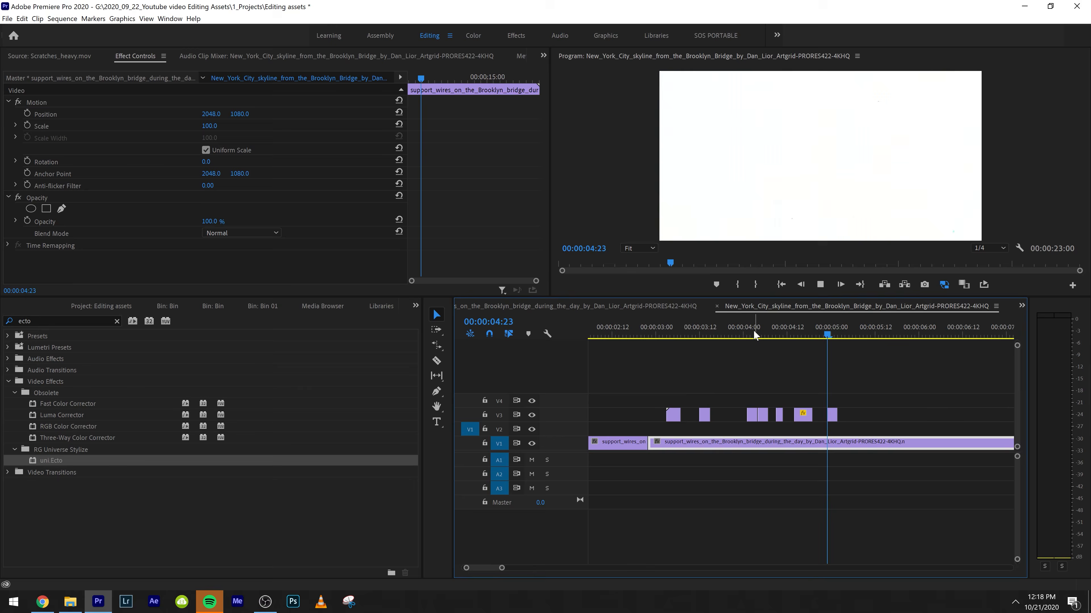
{"action": "left_click", "coordinate": [753, 334]}
{"action": "key", "text": "space"}
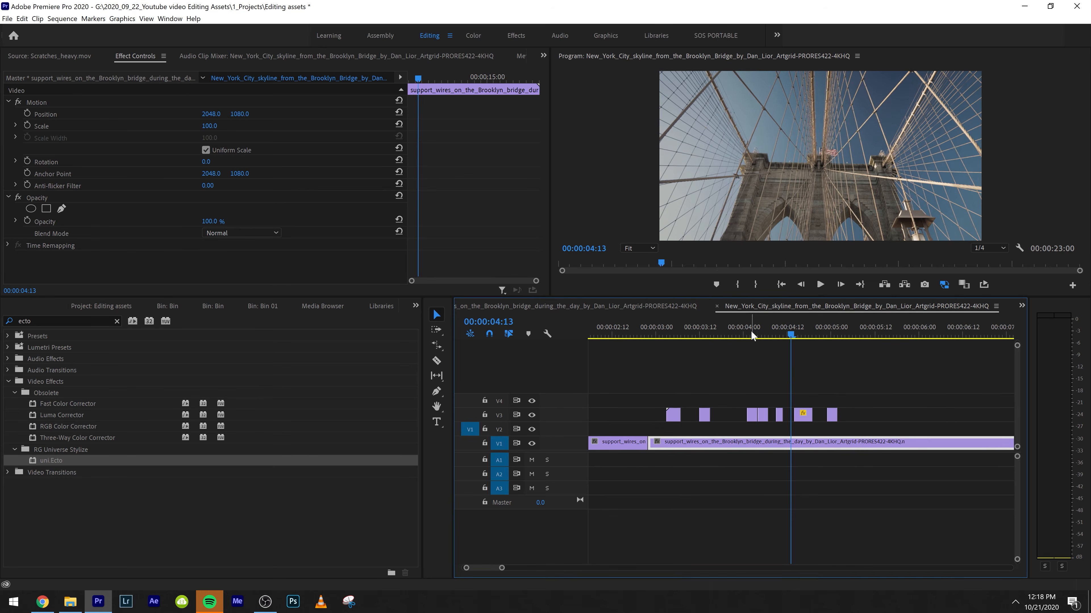